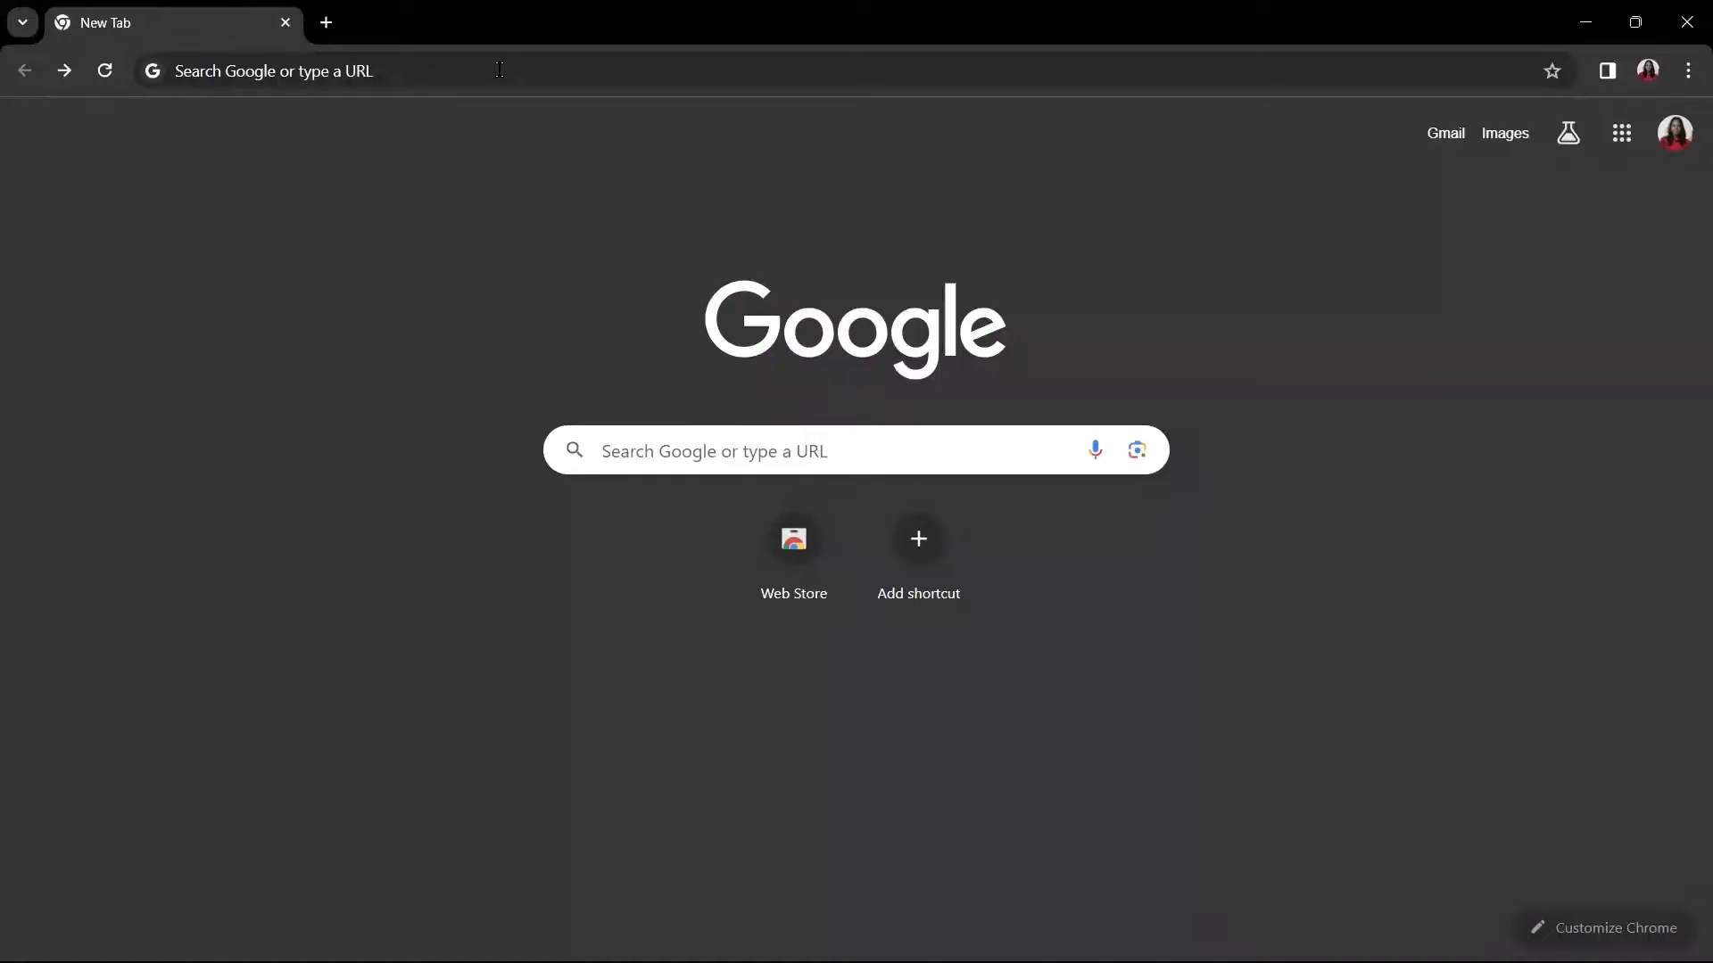
Step: Search the web for "google document" and open the Google Docs document home from its official site
click(499, 71)
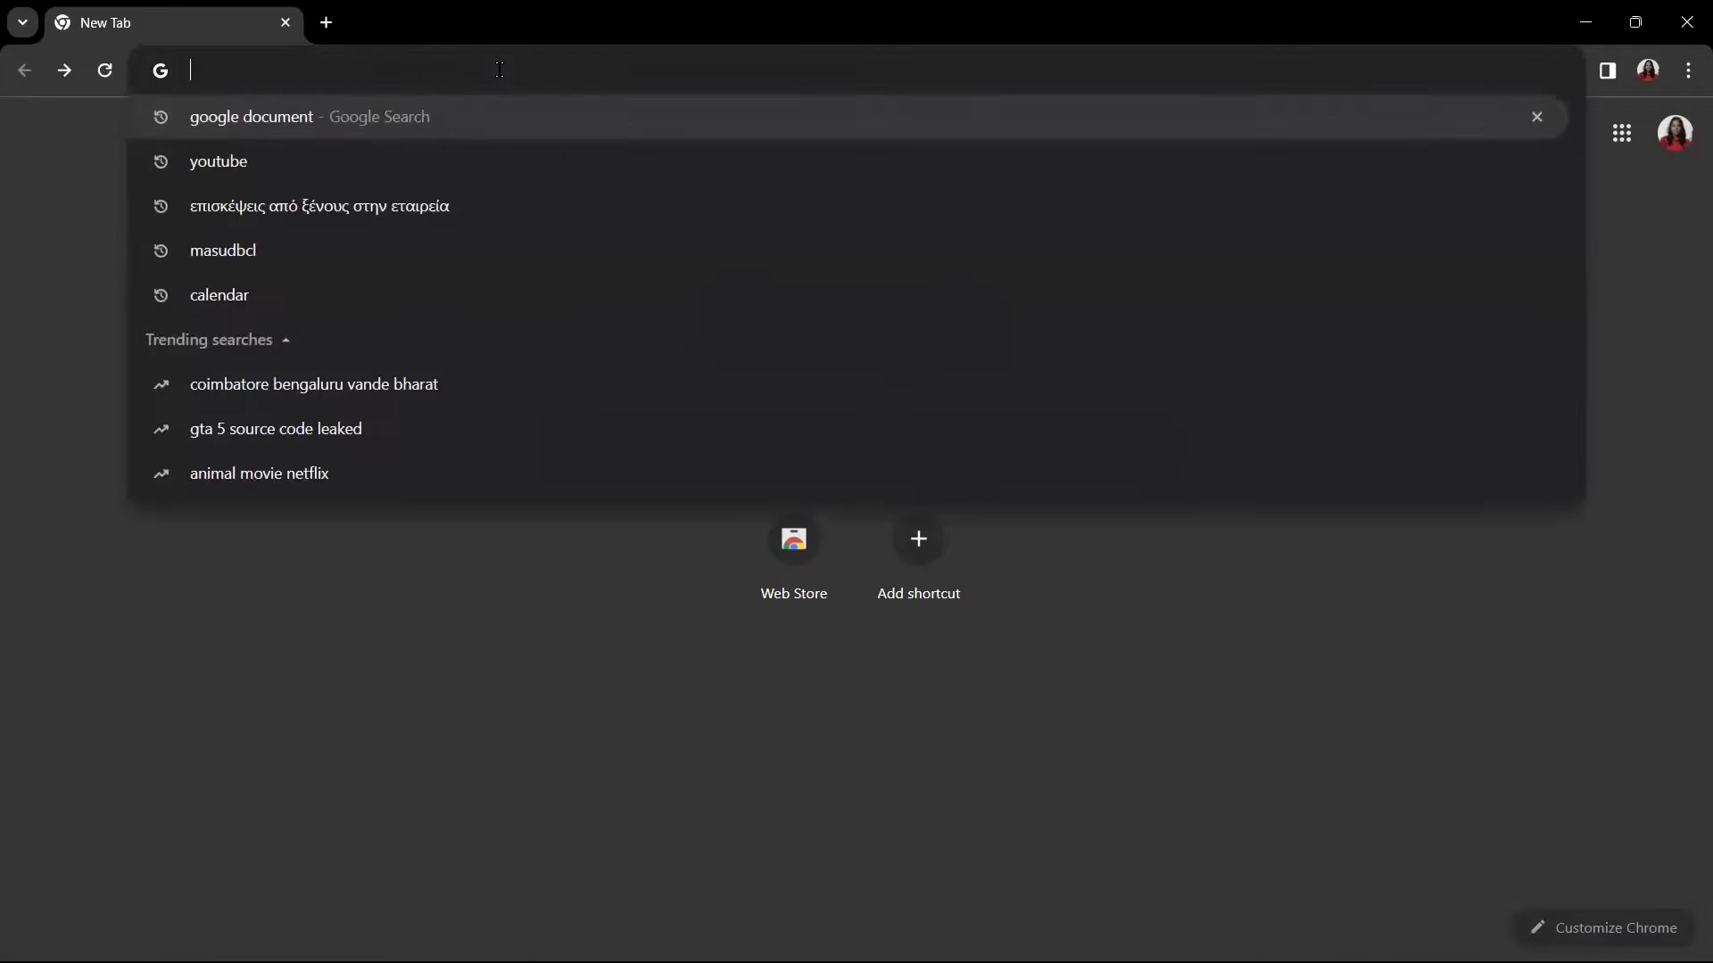
text(google document)
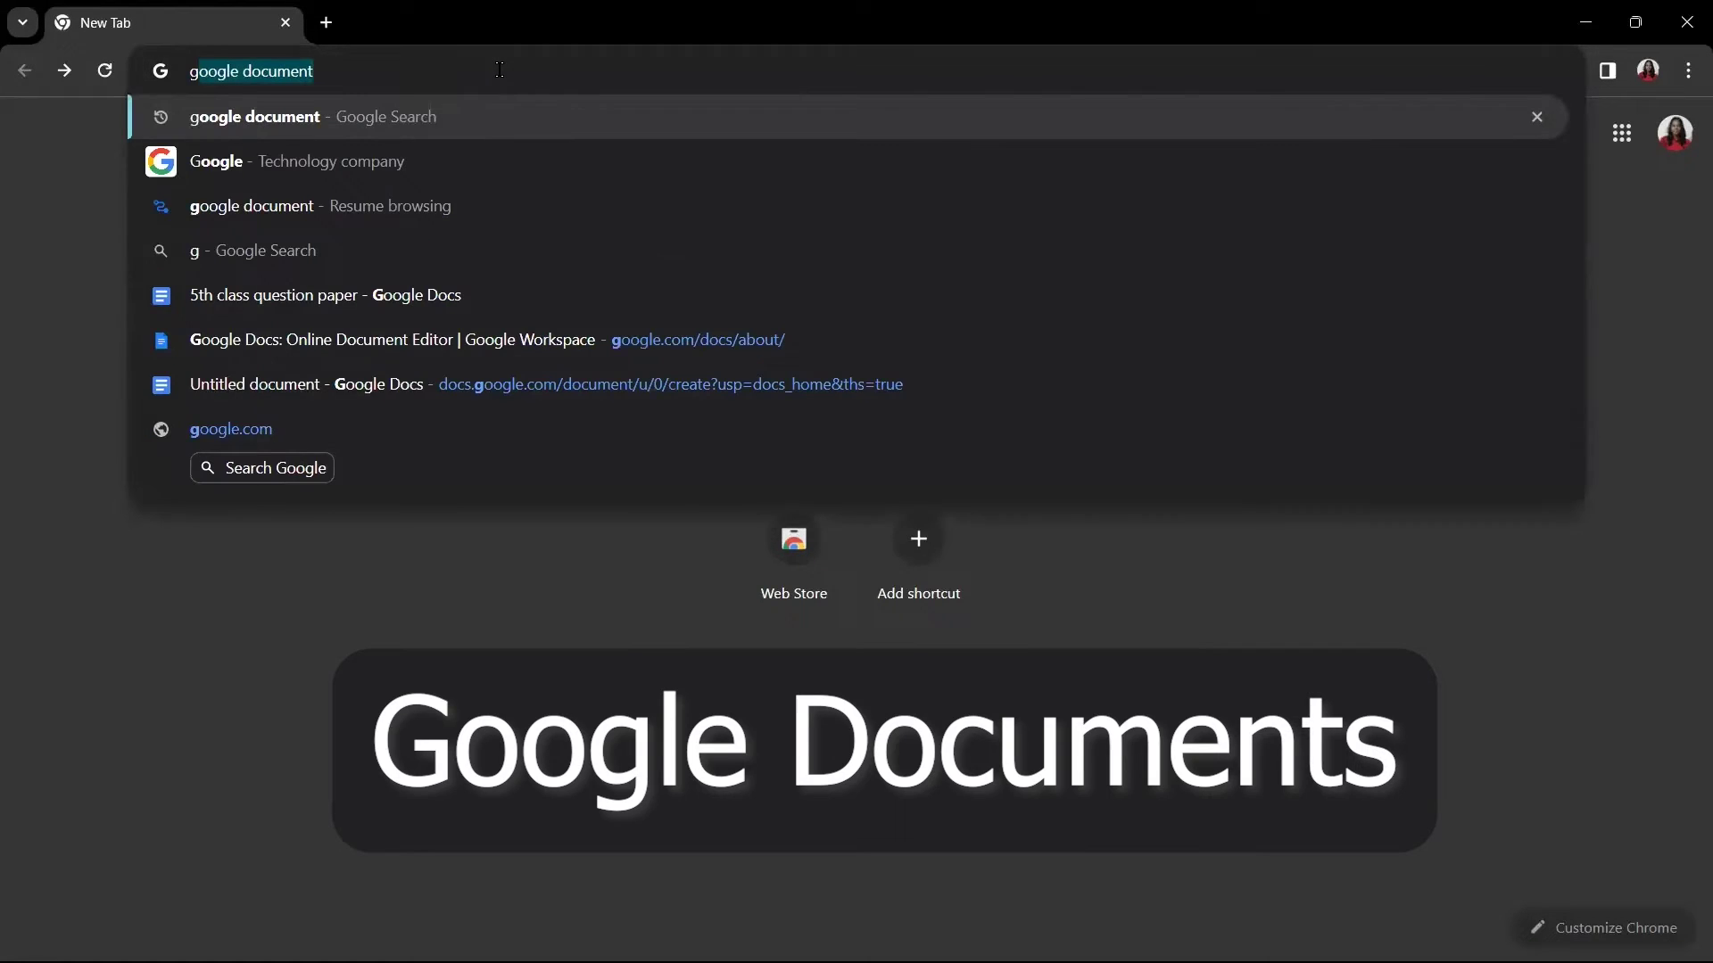
key(Return)
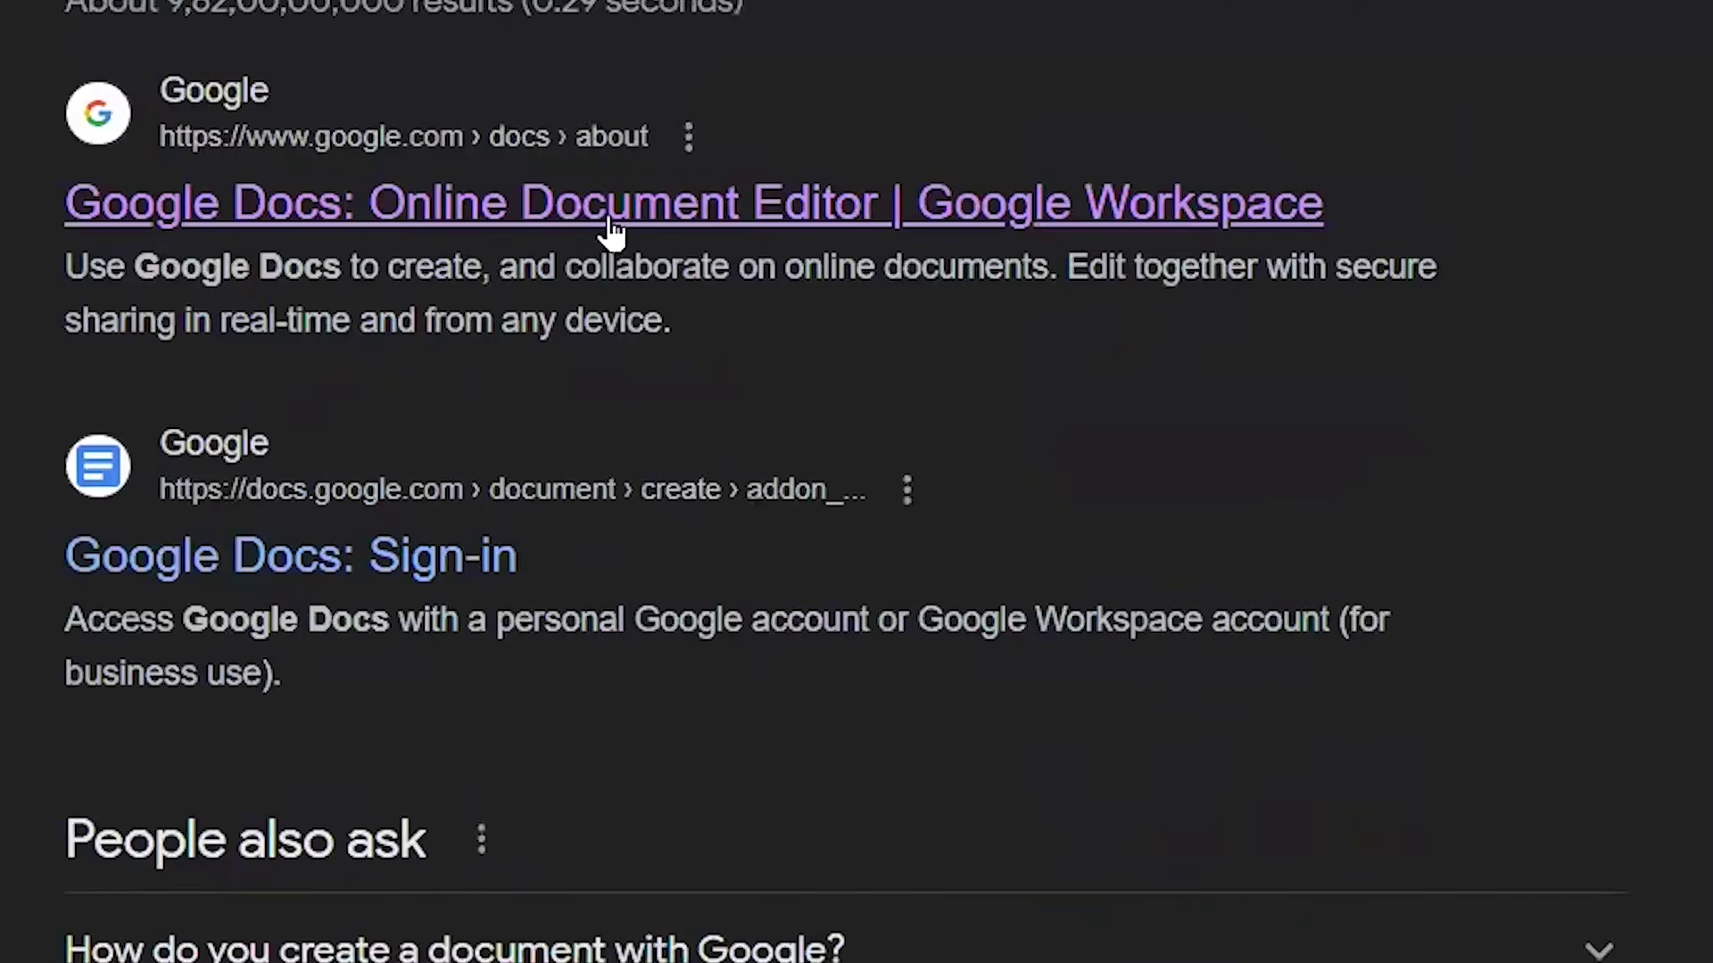
click(600, 214)
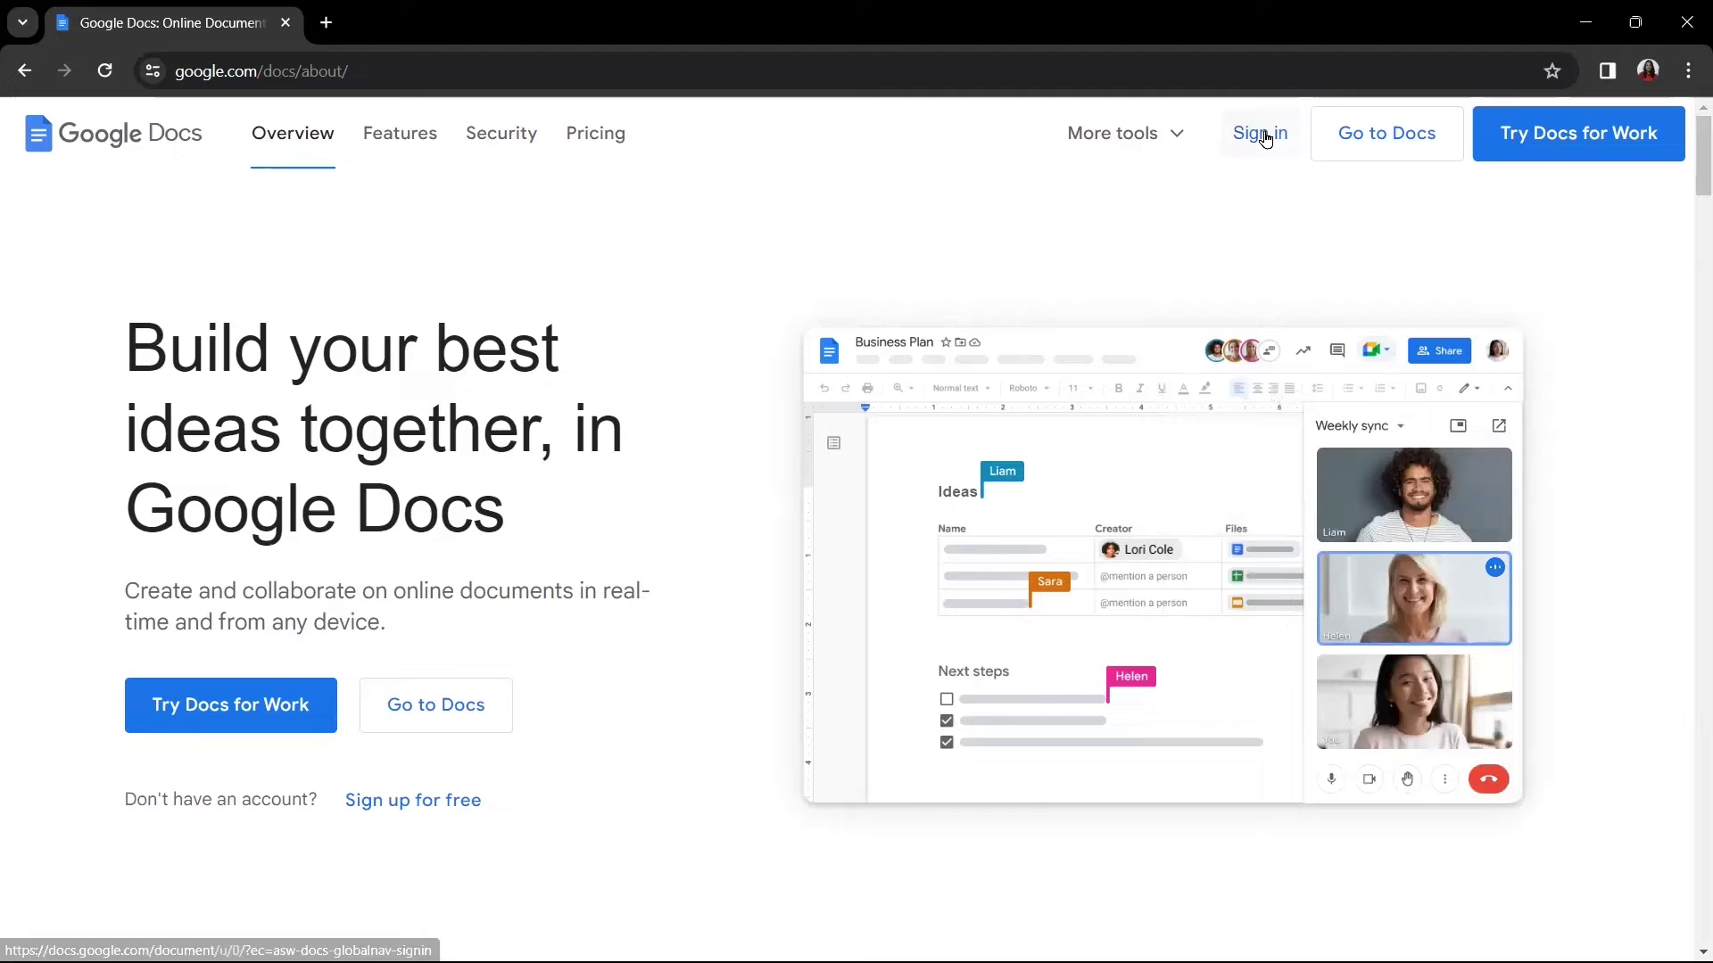
click(1401, 160)
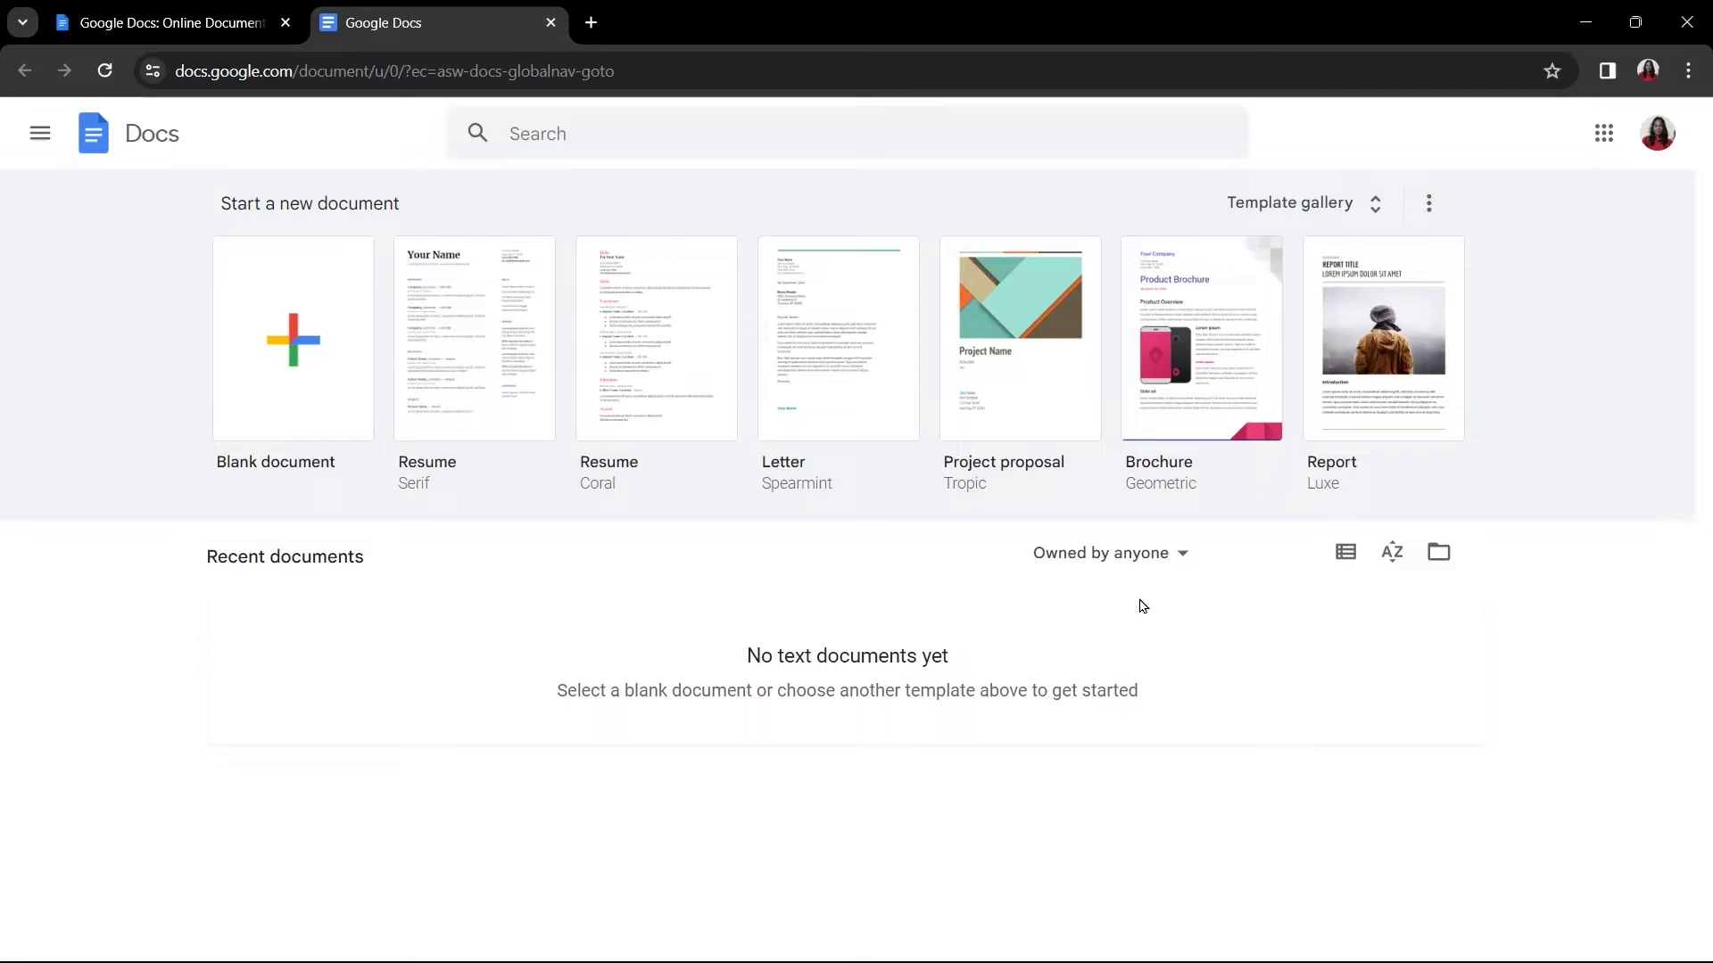
Step: Create a blank document and name it "5th class question paper"
click(303, 412)
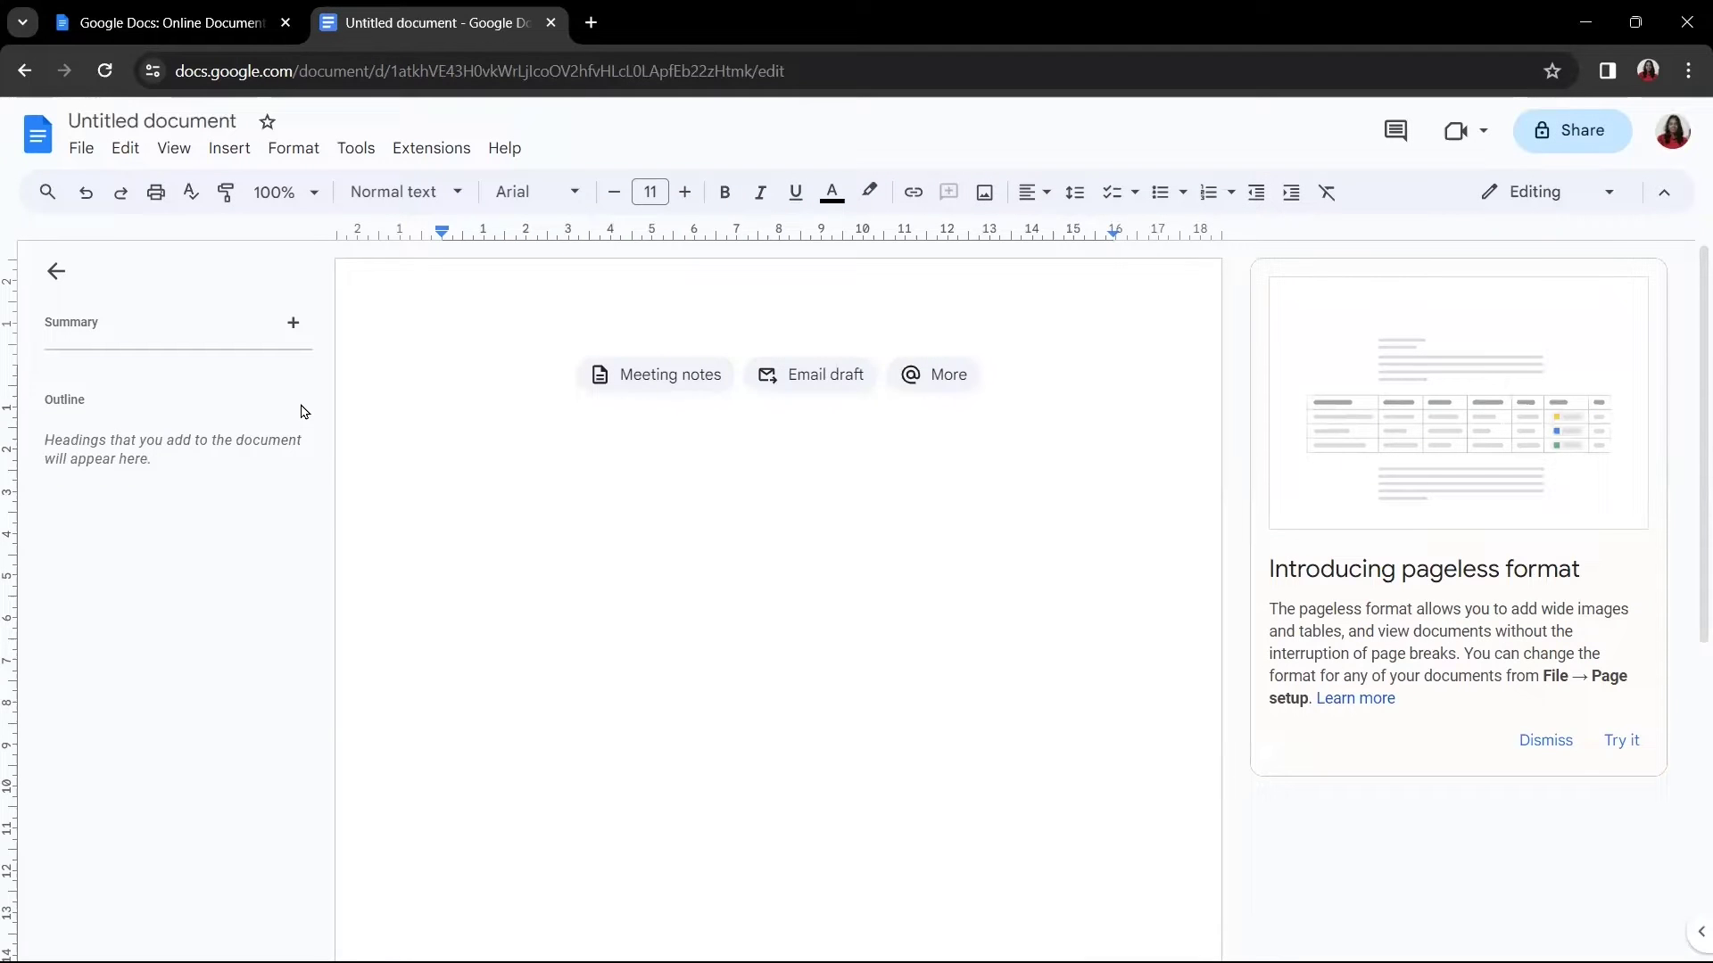
click(99, 120)
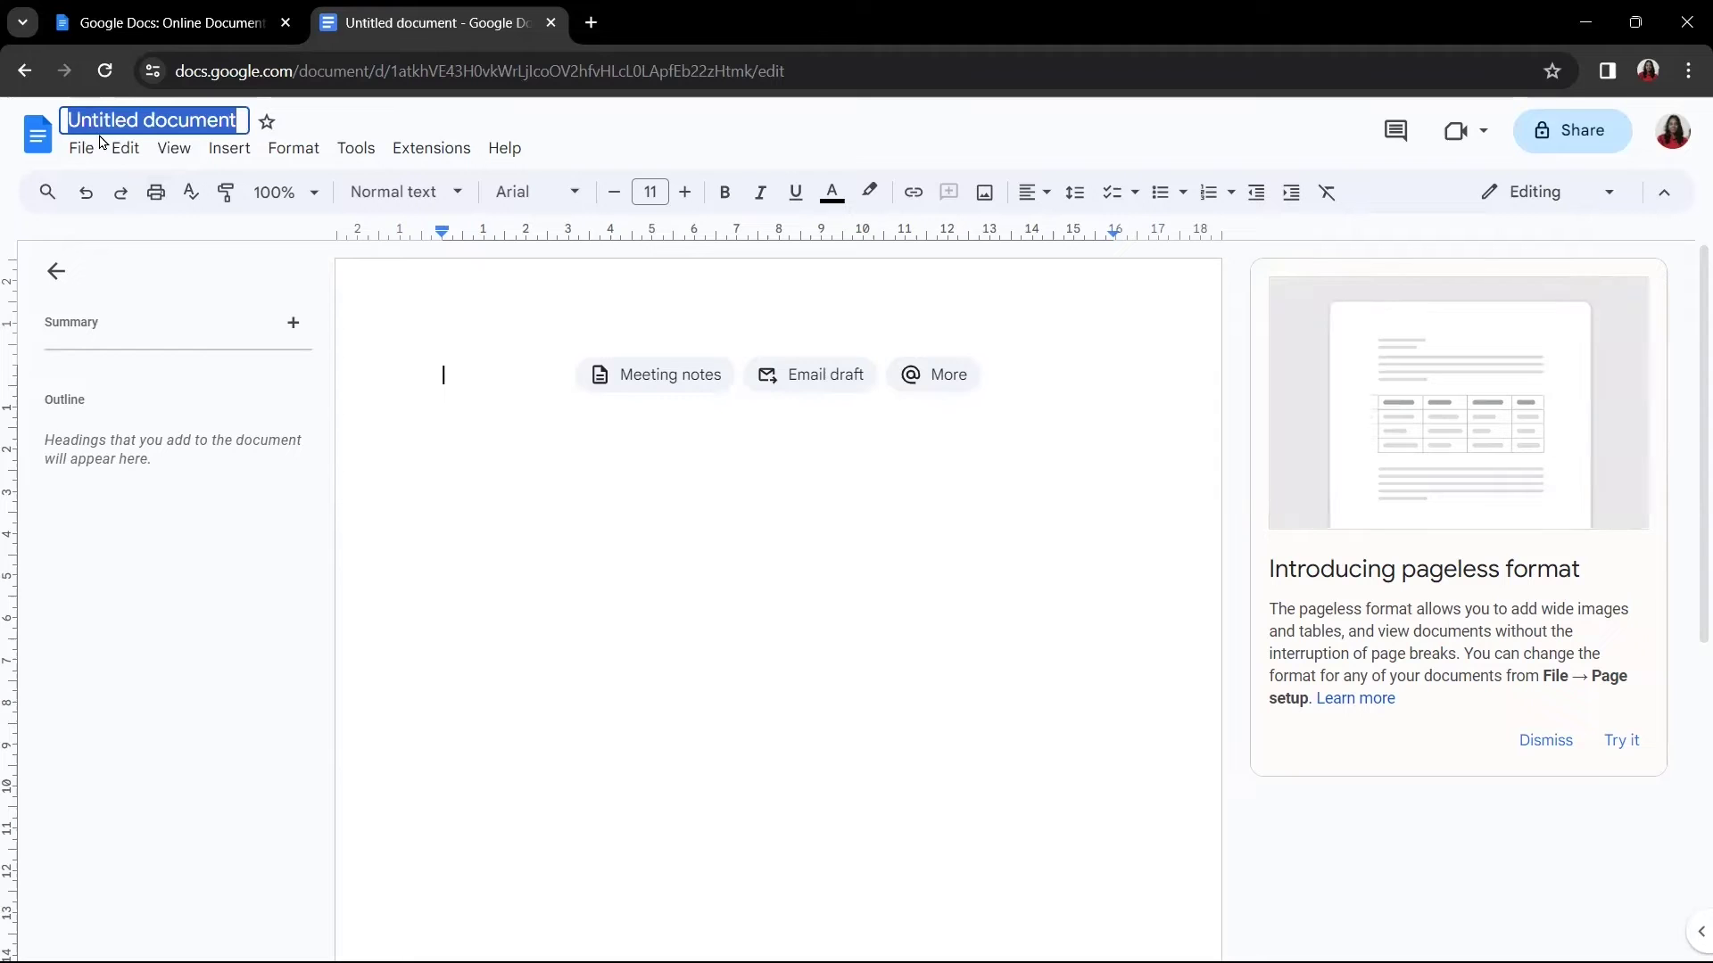
text(5th class)
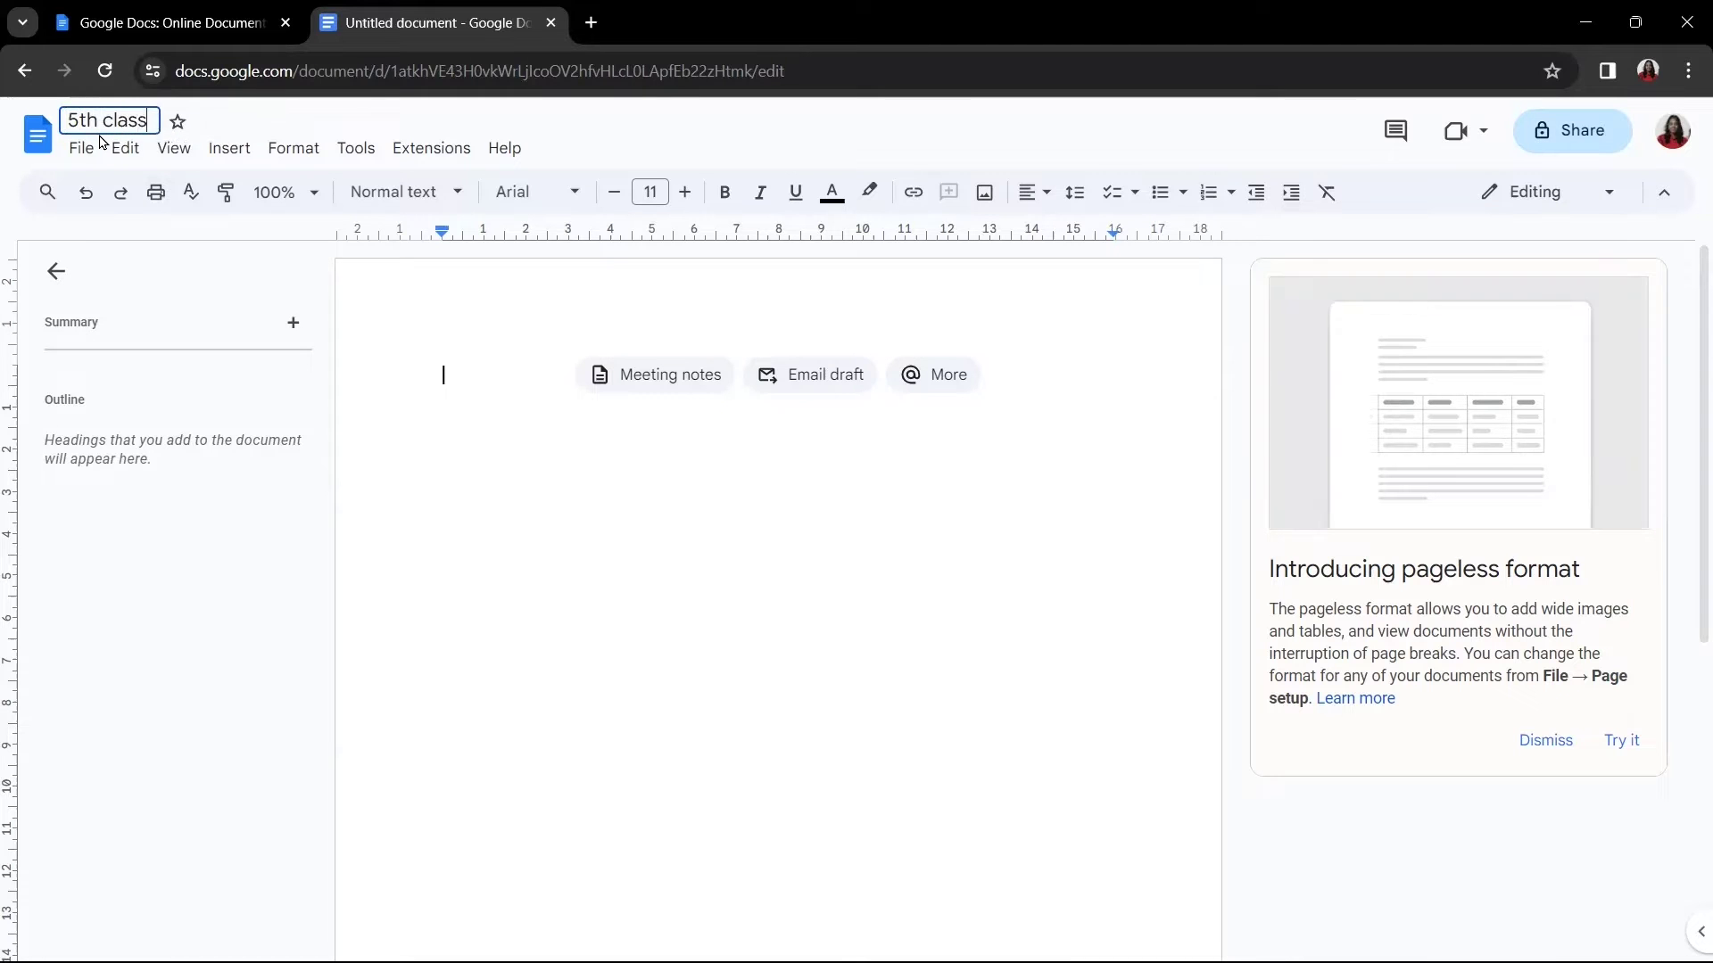
text( question paperSh)
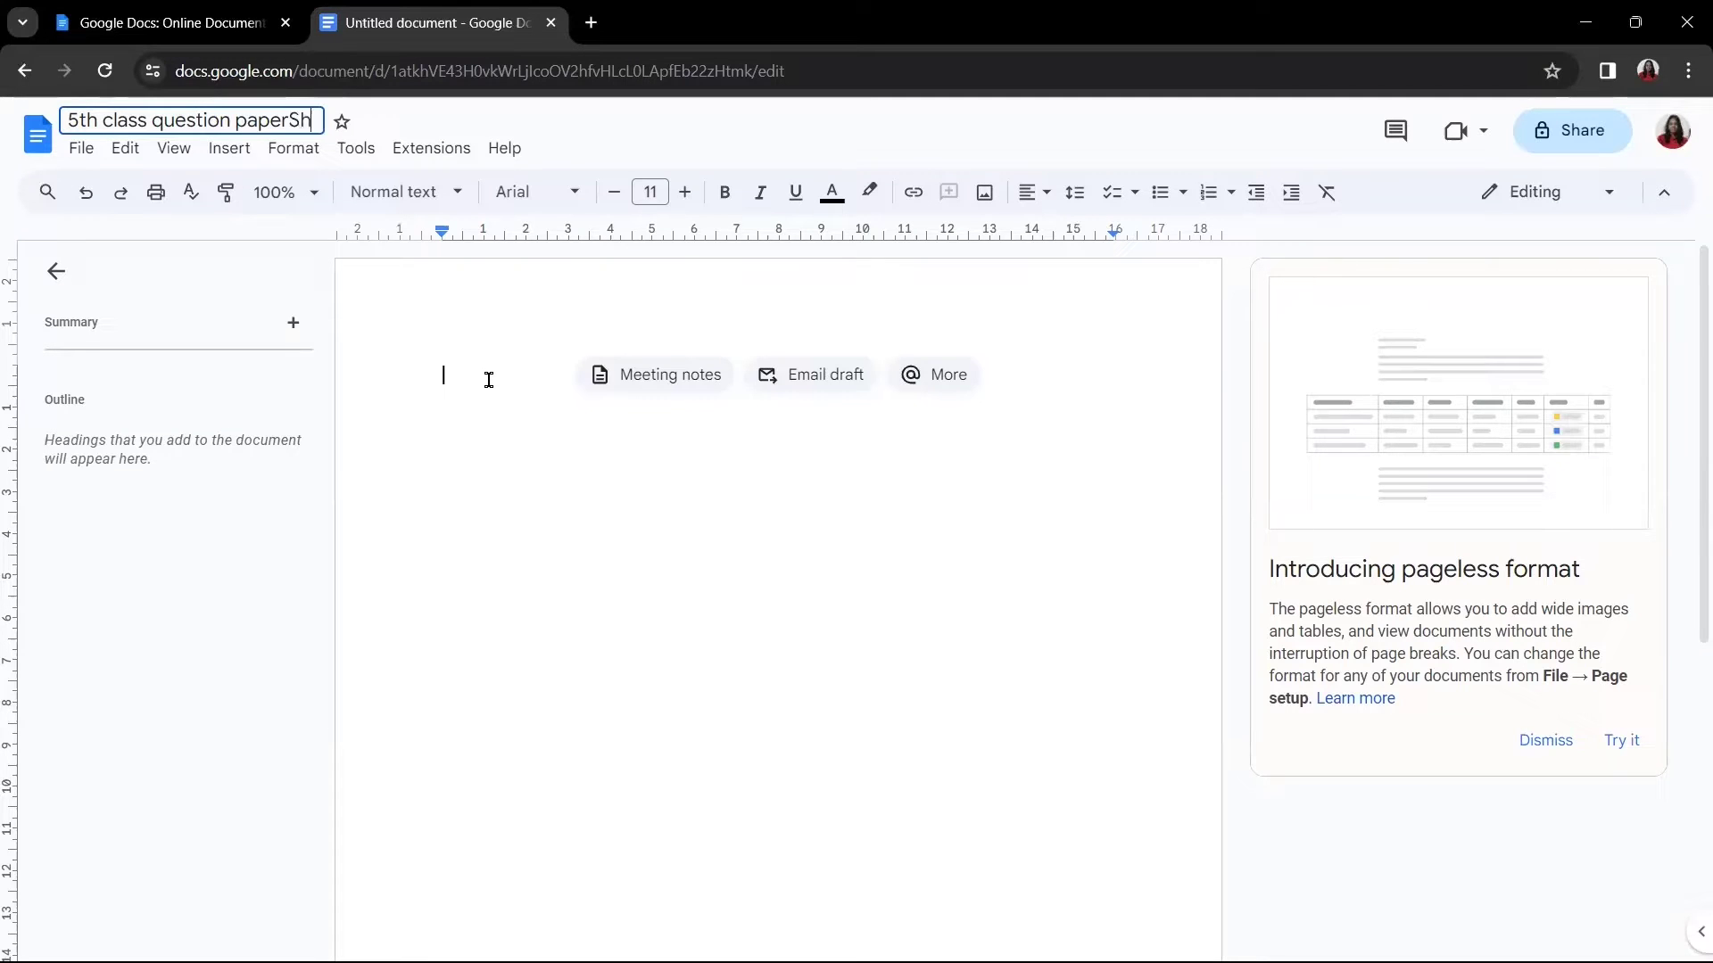
key(Return)
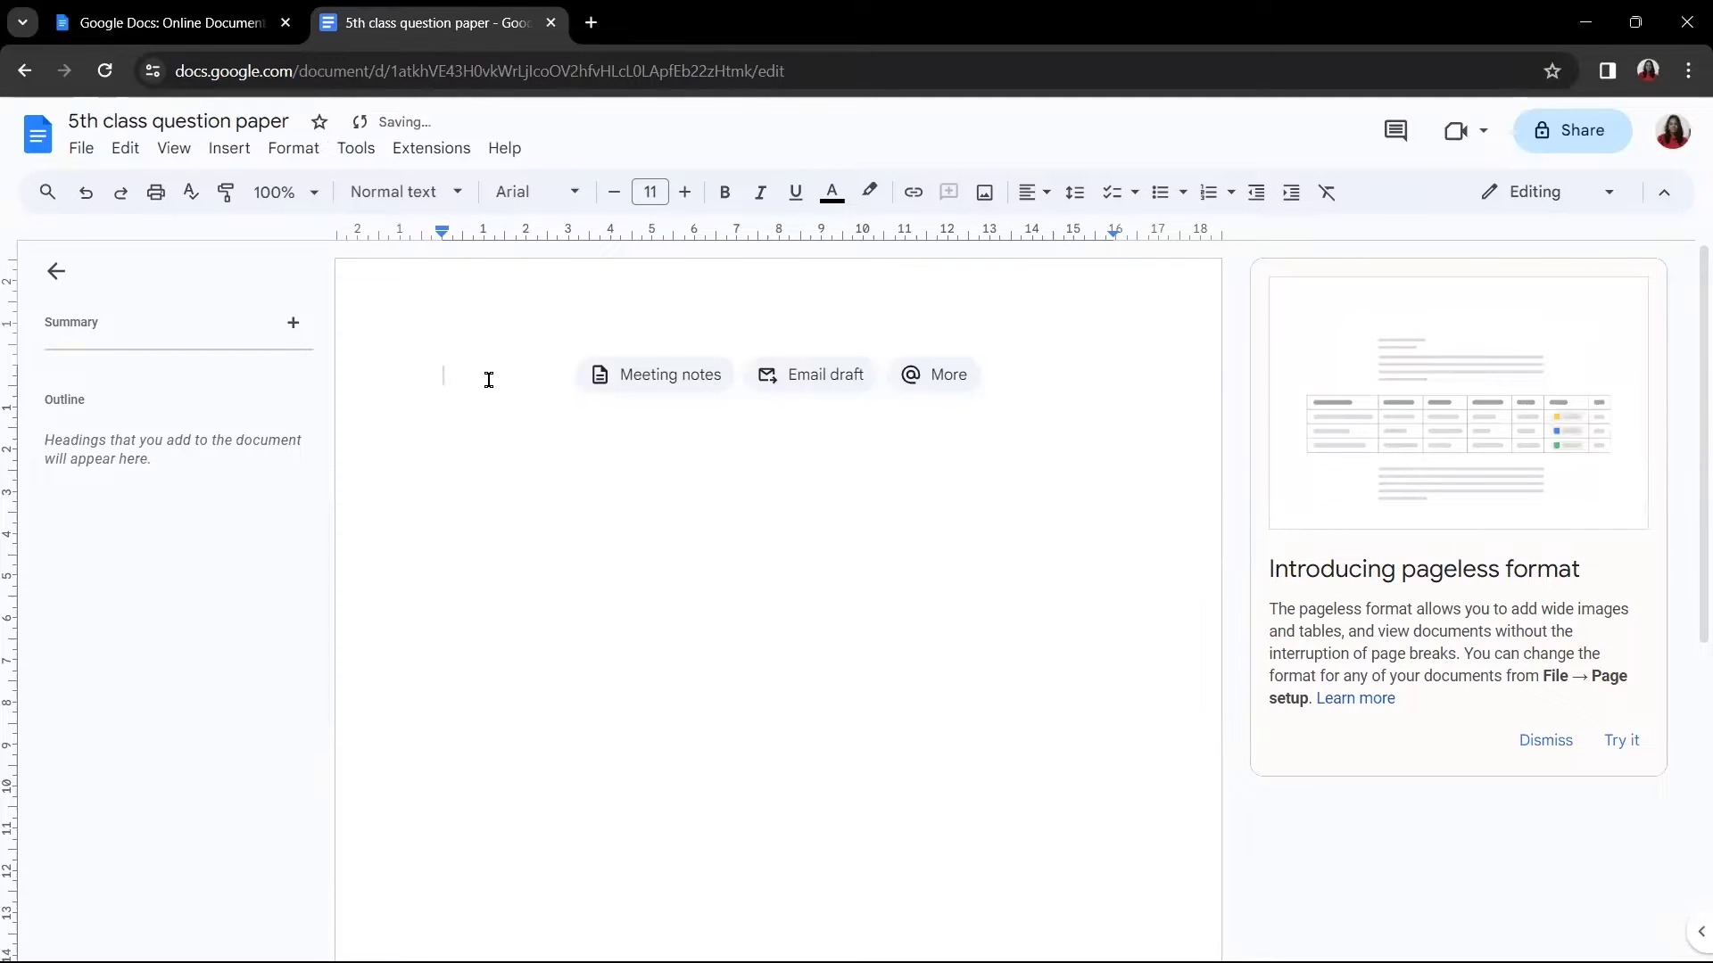
Step: Enter the heading "Shri Shivaji English School & JR College" with "Nanda Fata" on the line below
text(Shri Shivaji English School & JR Colle)
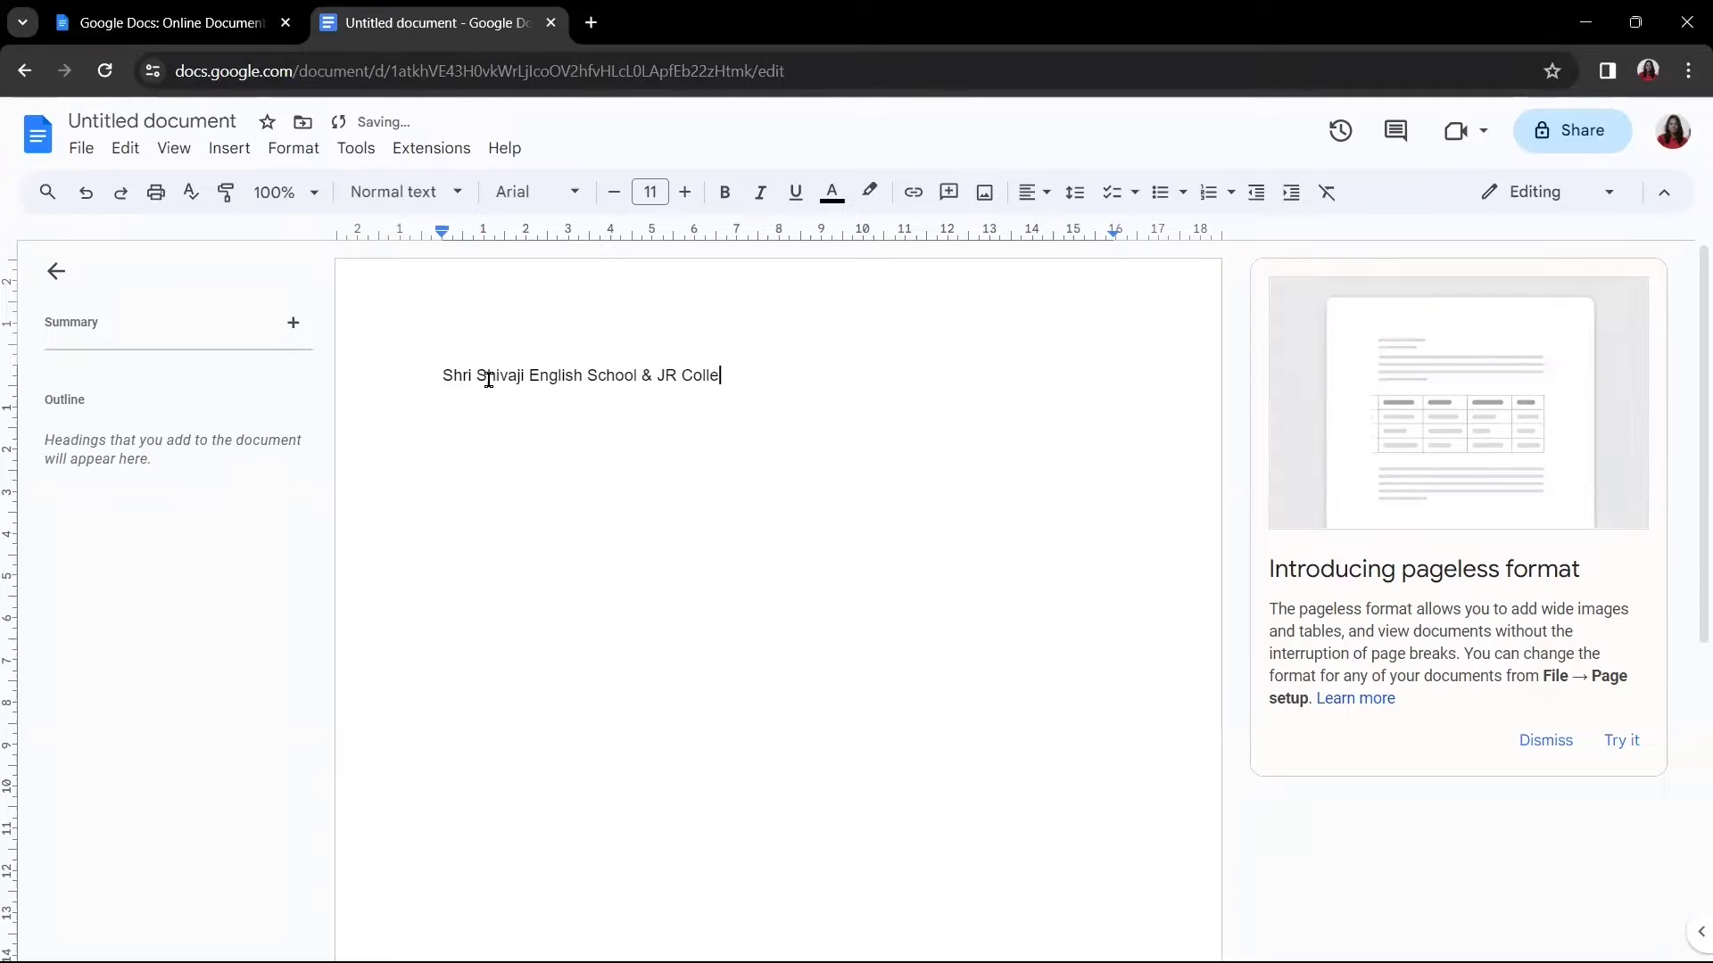
text(ge)
key(Return)
text(Nanda Fata)
Step: Set both heading lines to font size 18 and centre-align them
drag(433, 375, 558, 396)
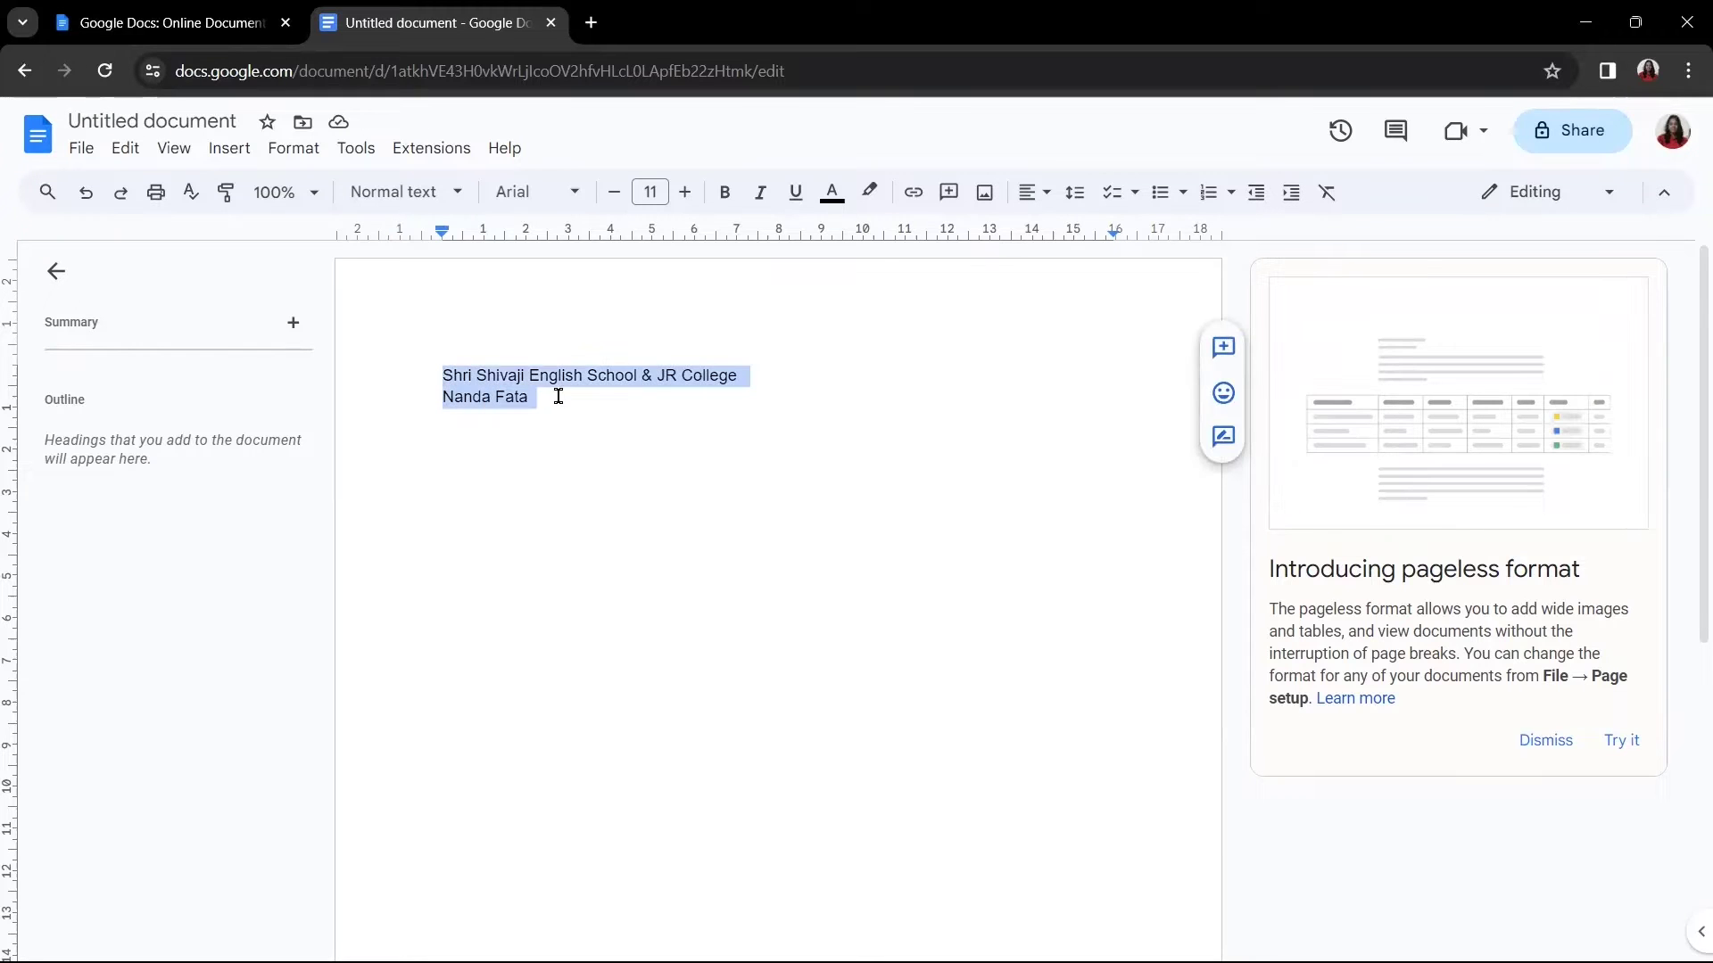
click(684, 192)
click(684, 192)
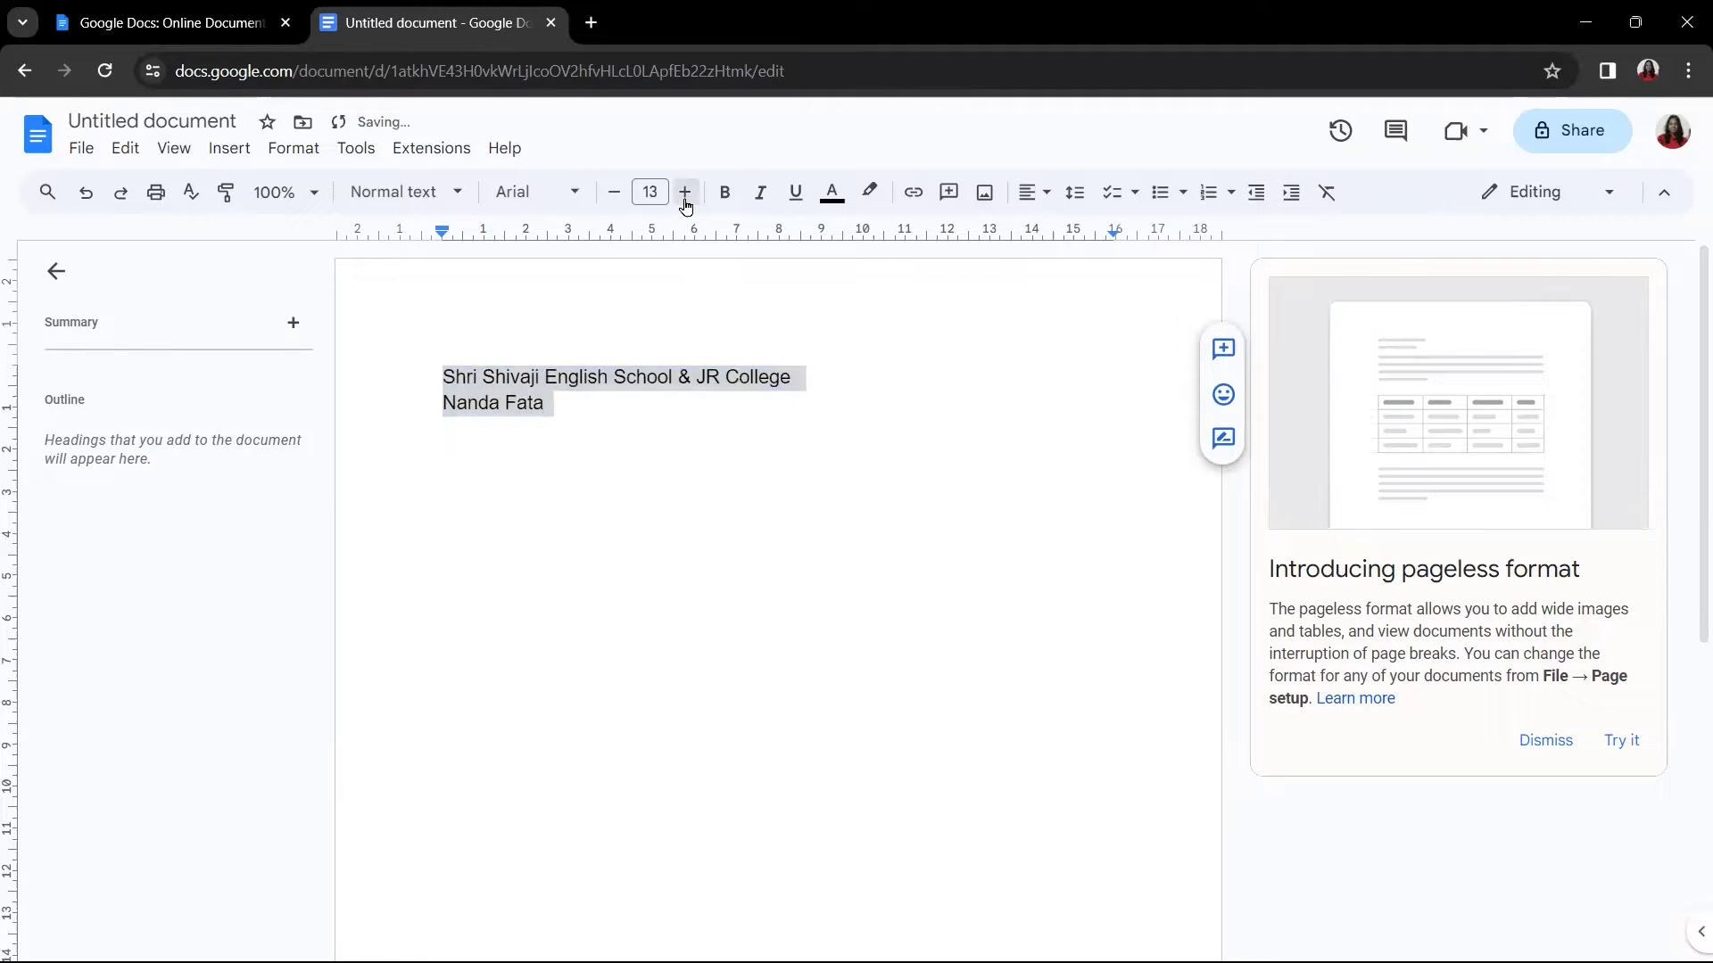
click(685, 191)
click(684, 192)
click(685, 192)
click(685, 191)
click(684, 192)
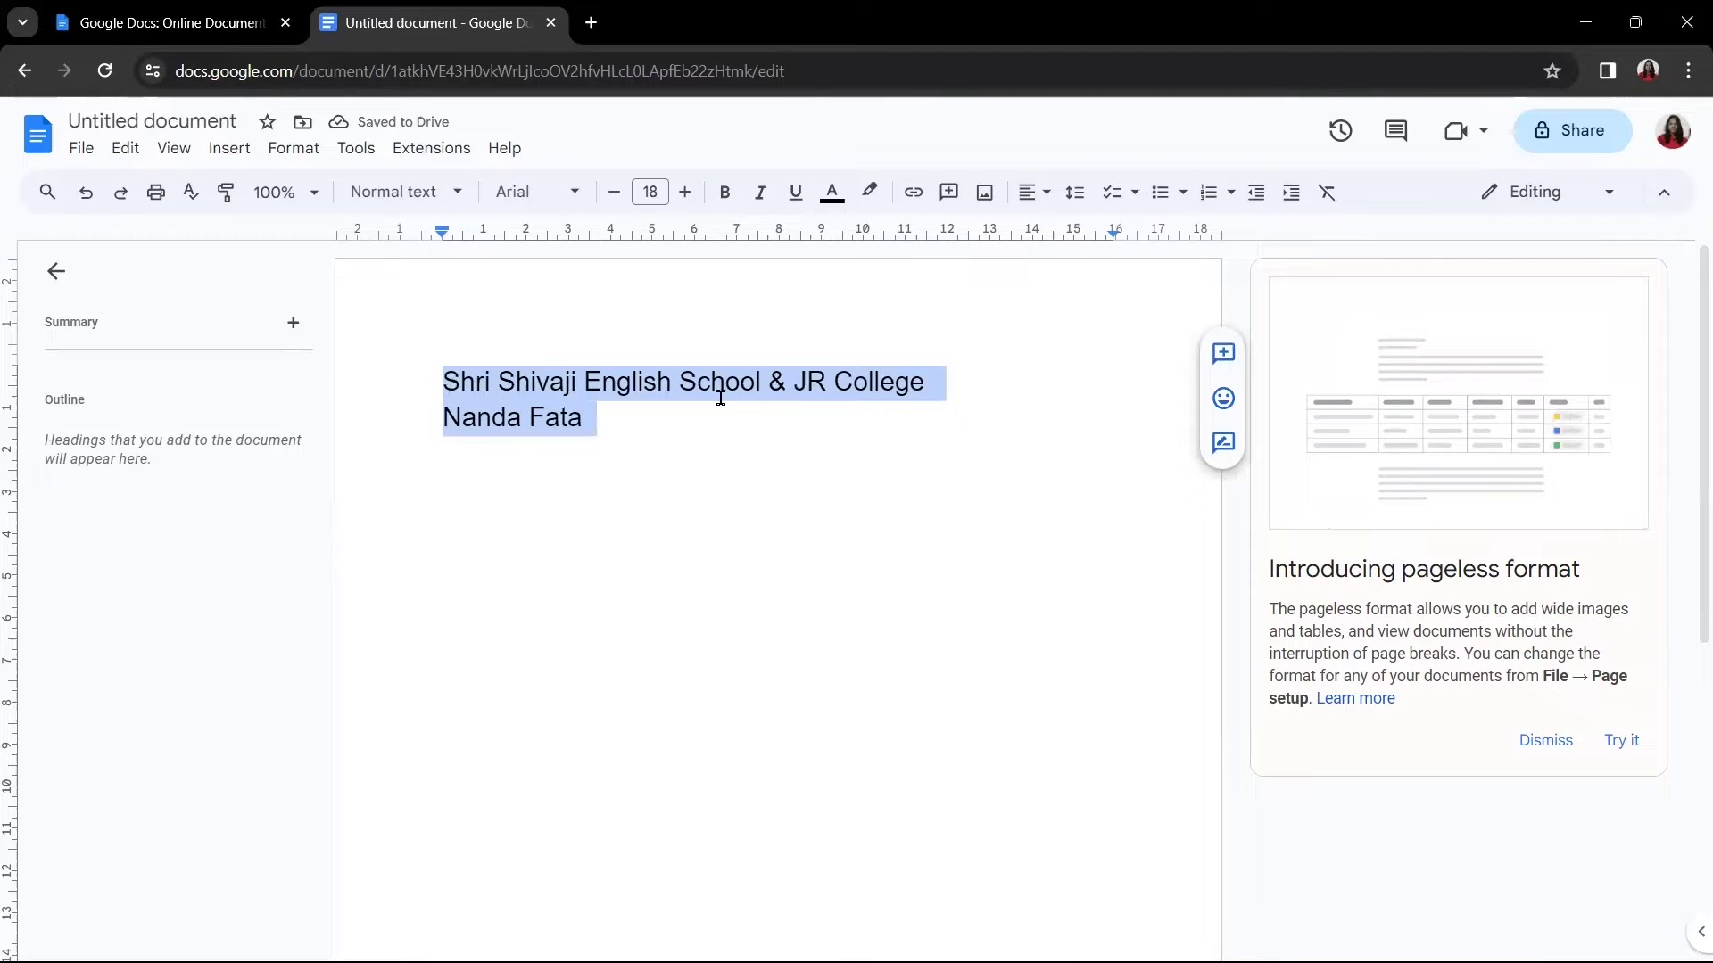
click(1031, 203)
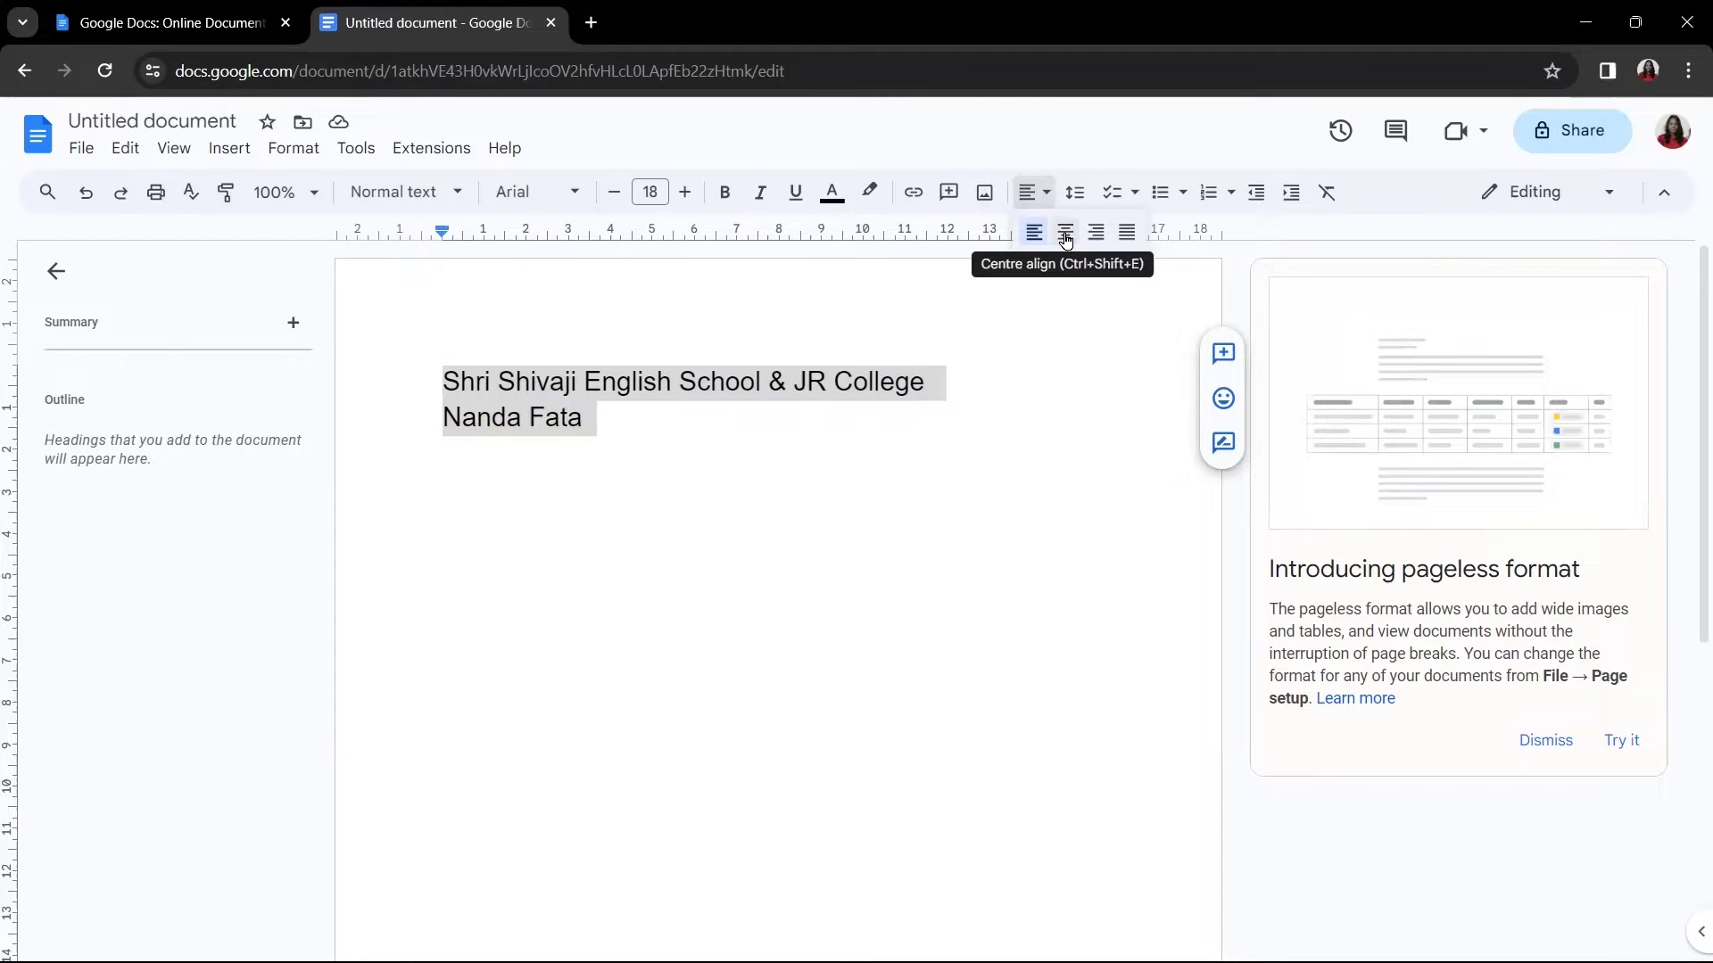
click(1065, 234)
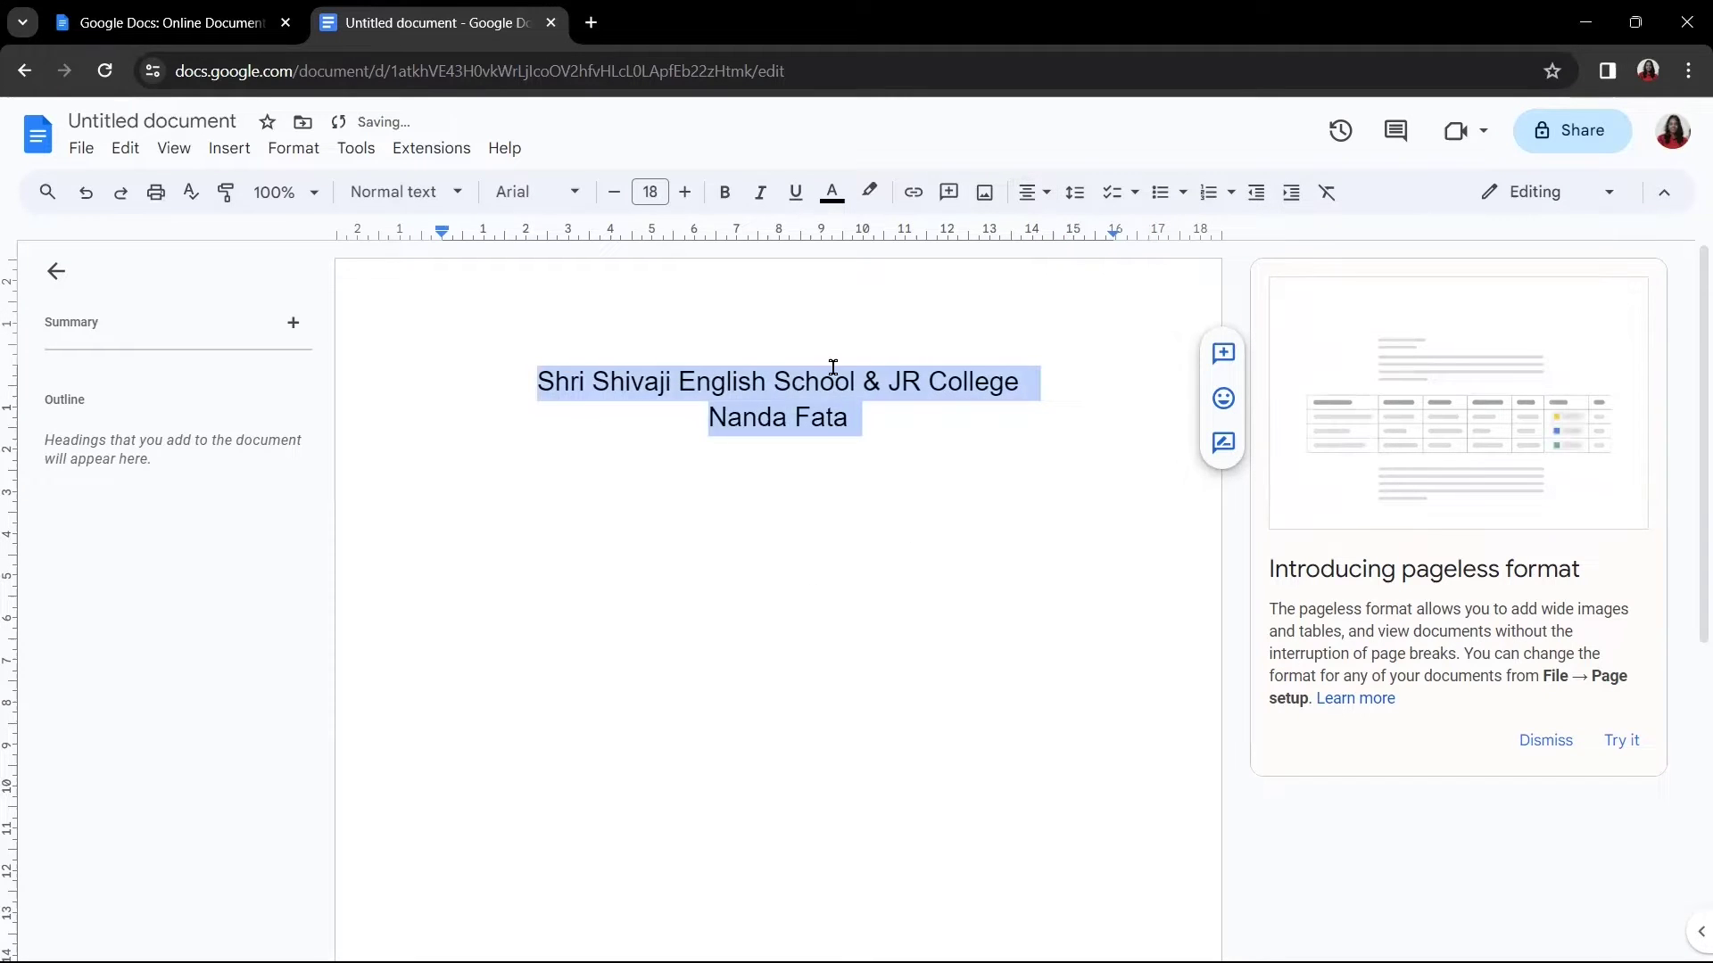
Step: Add a left-aligned line reading "Subject : English" below the heading
click(932, 429)
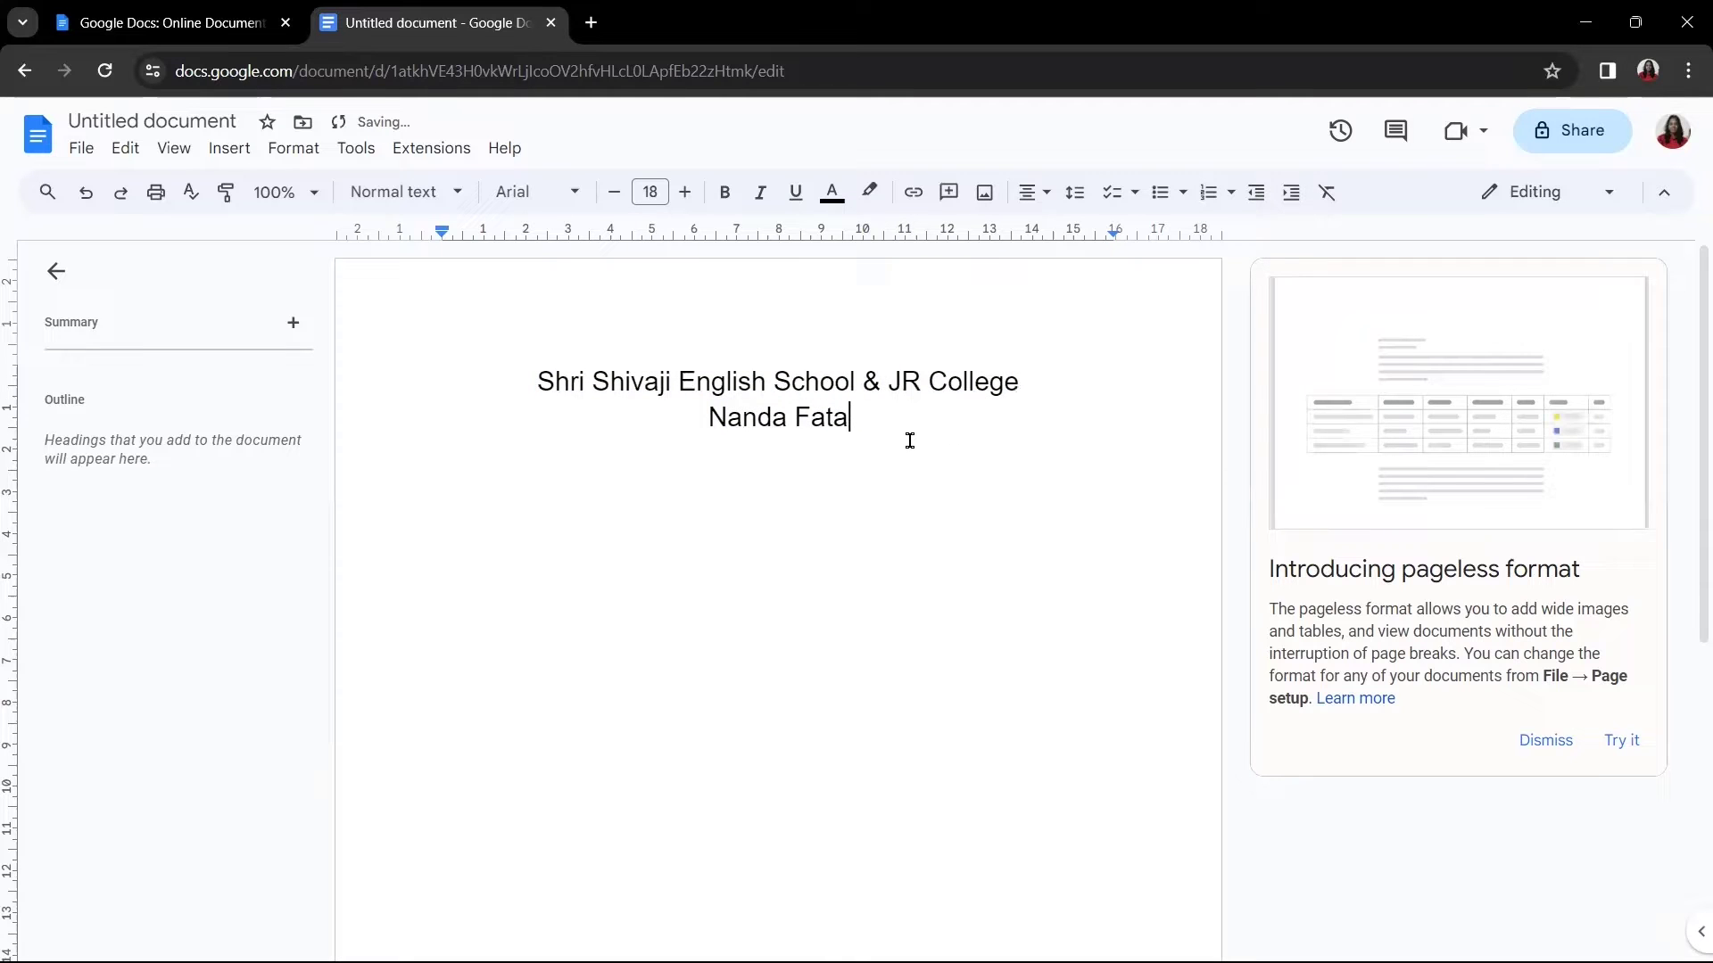
key(Return)
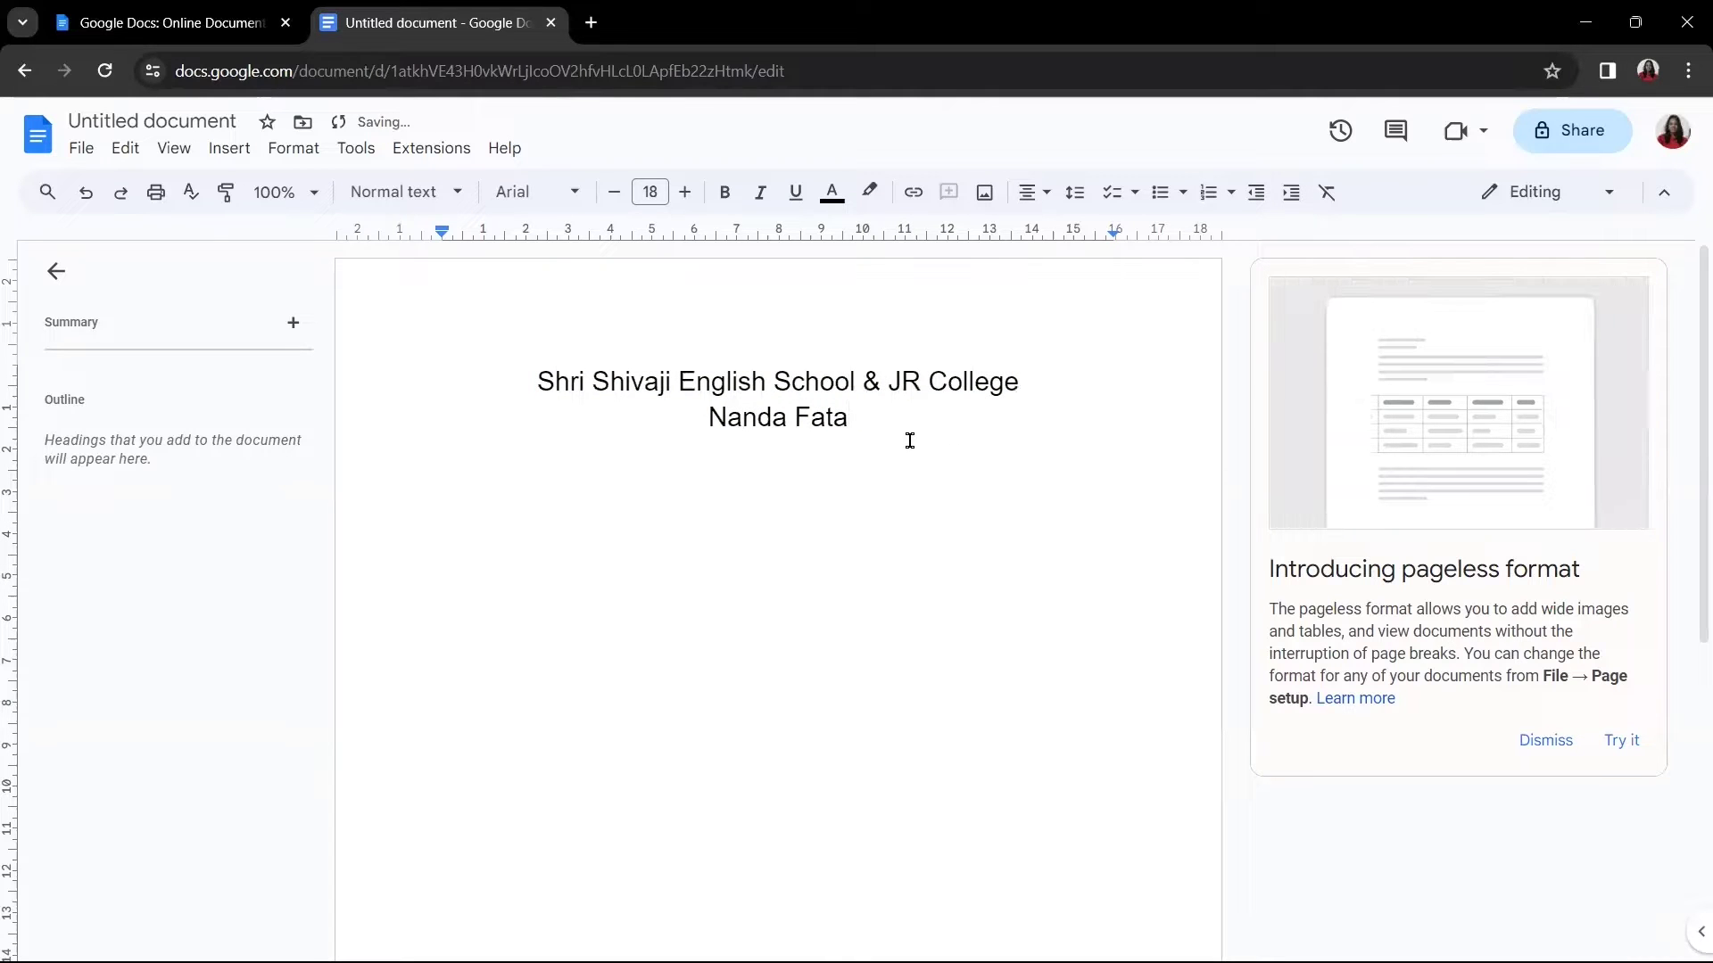
key(ctrl+shift+l)
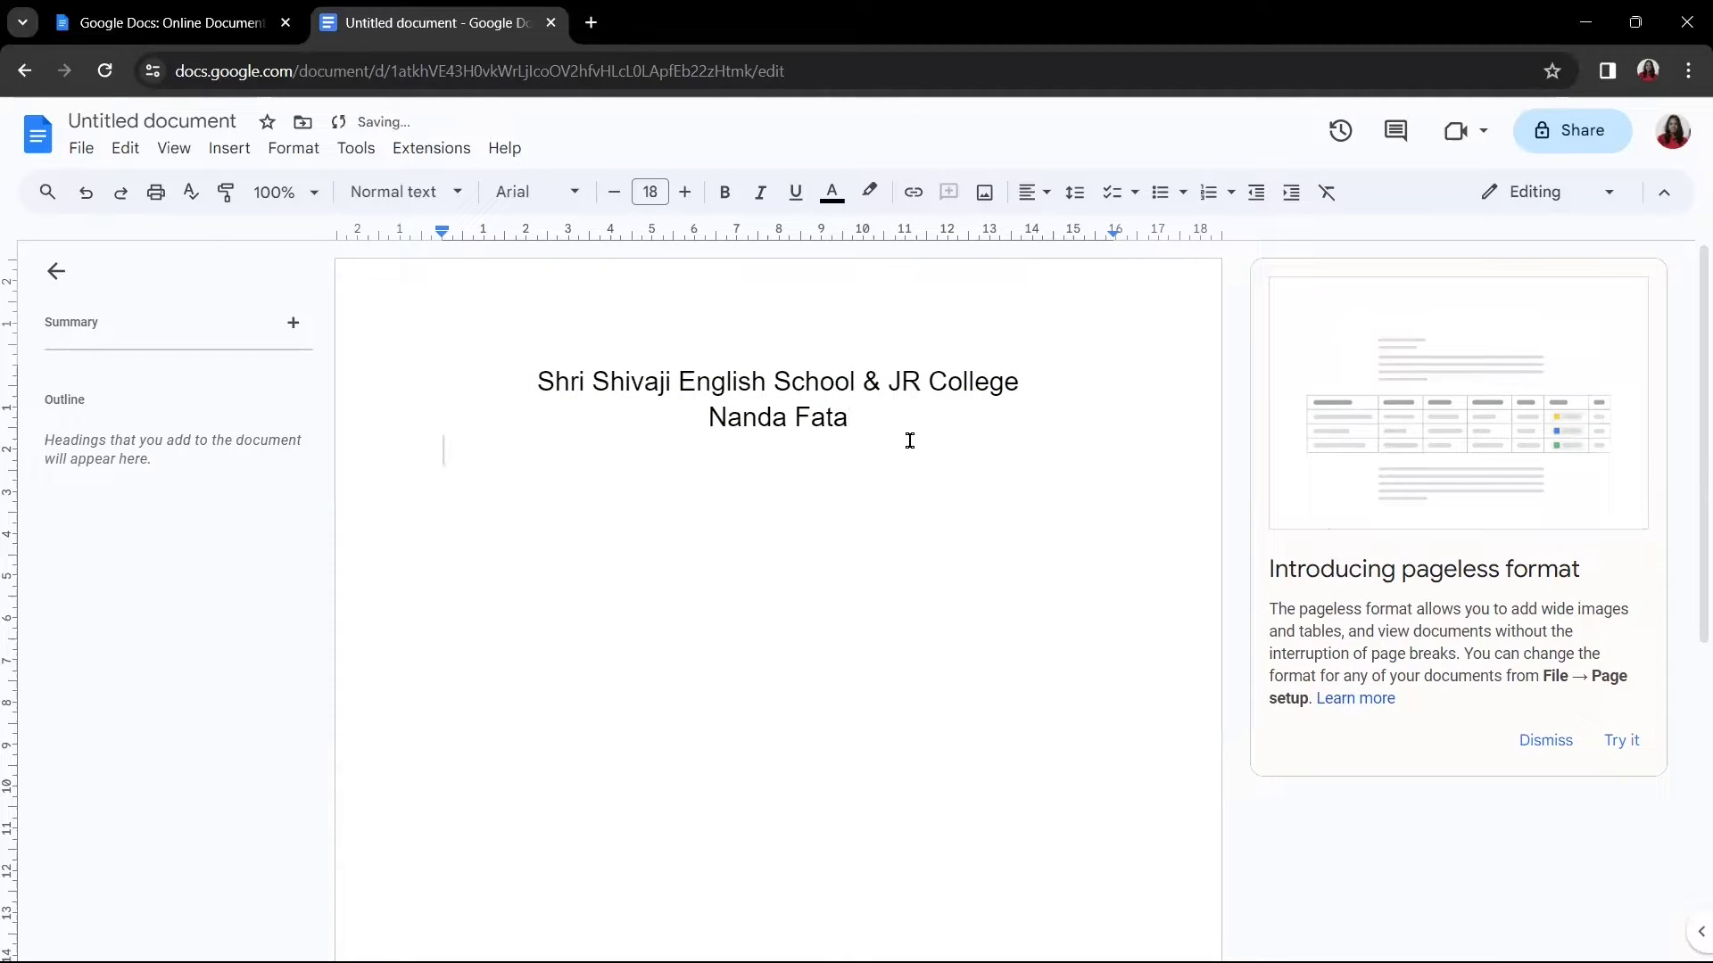
text(Subject )
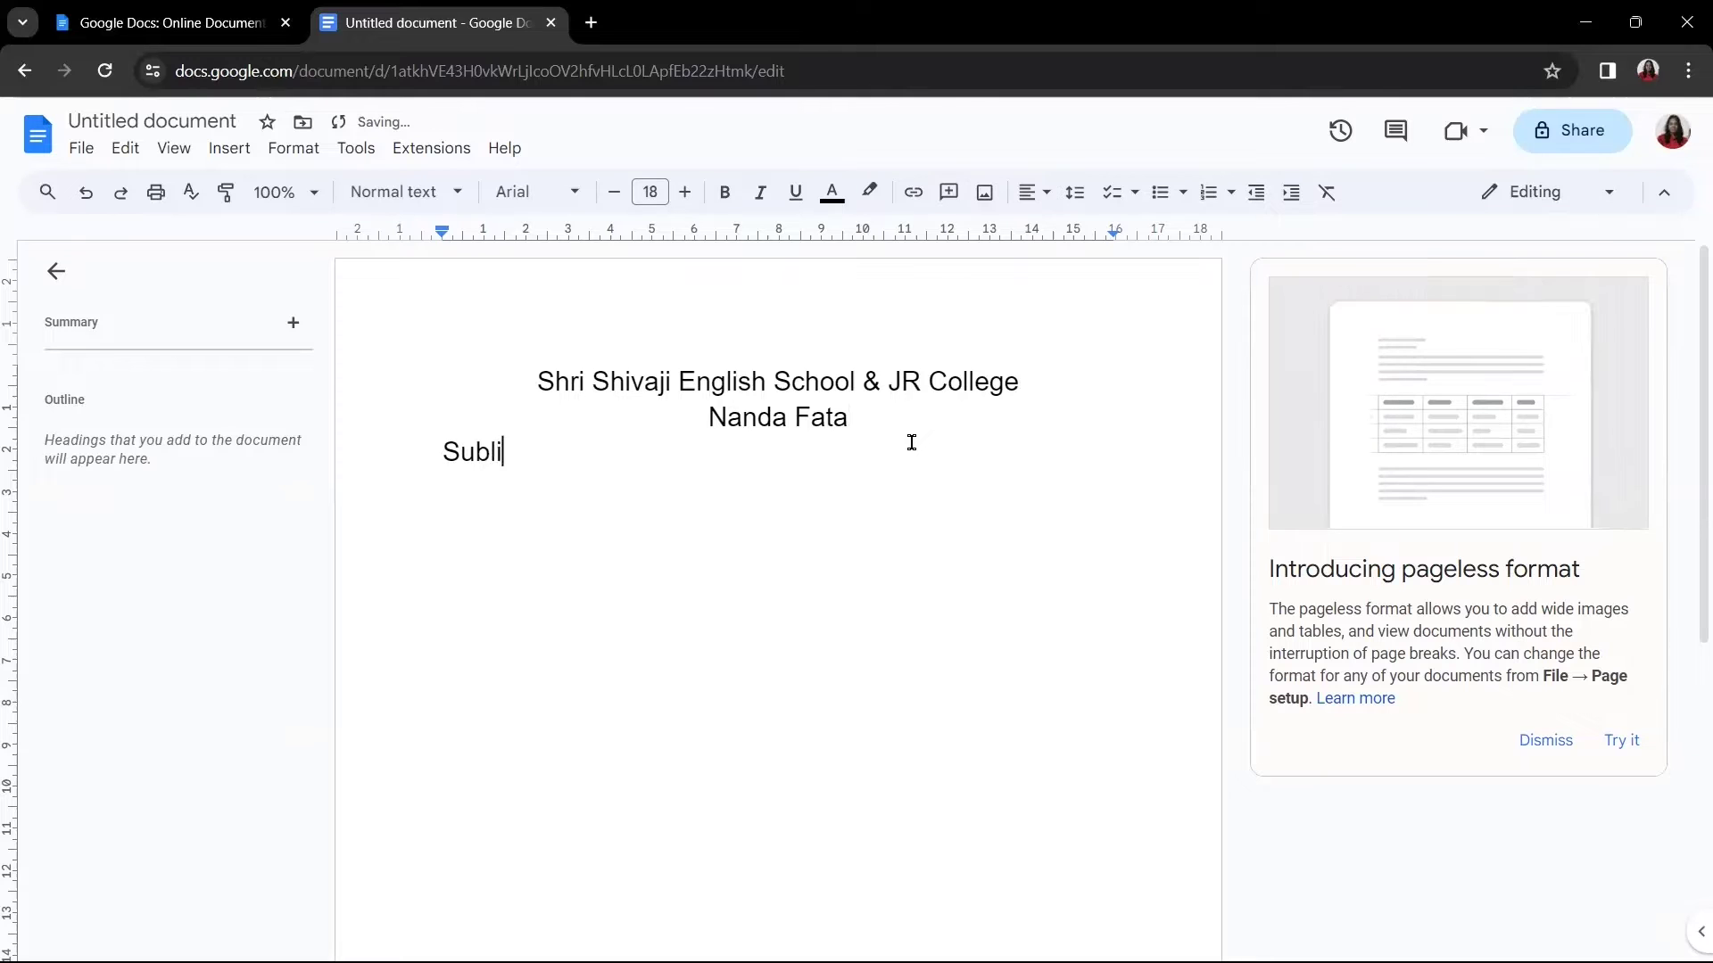
text(: English)
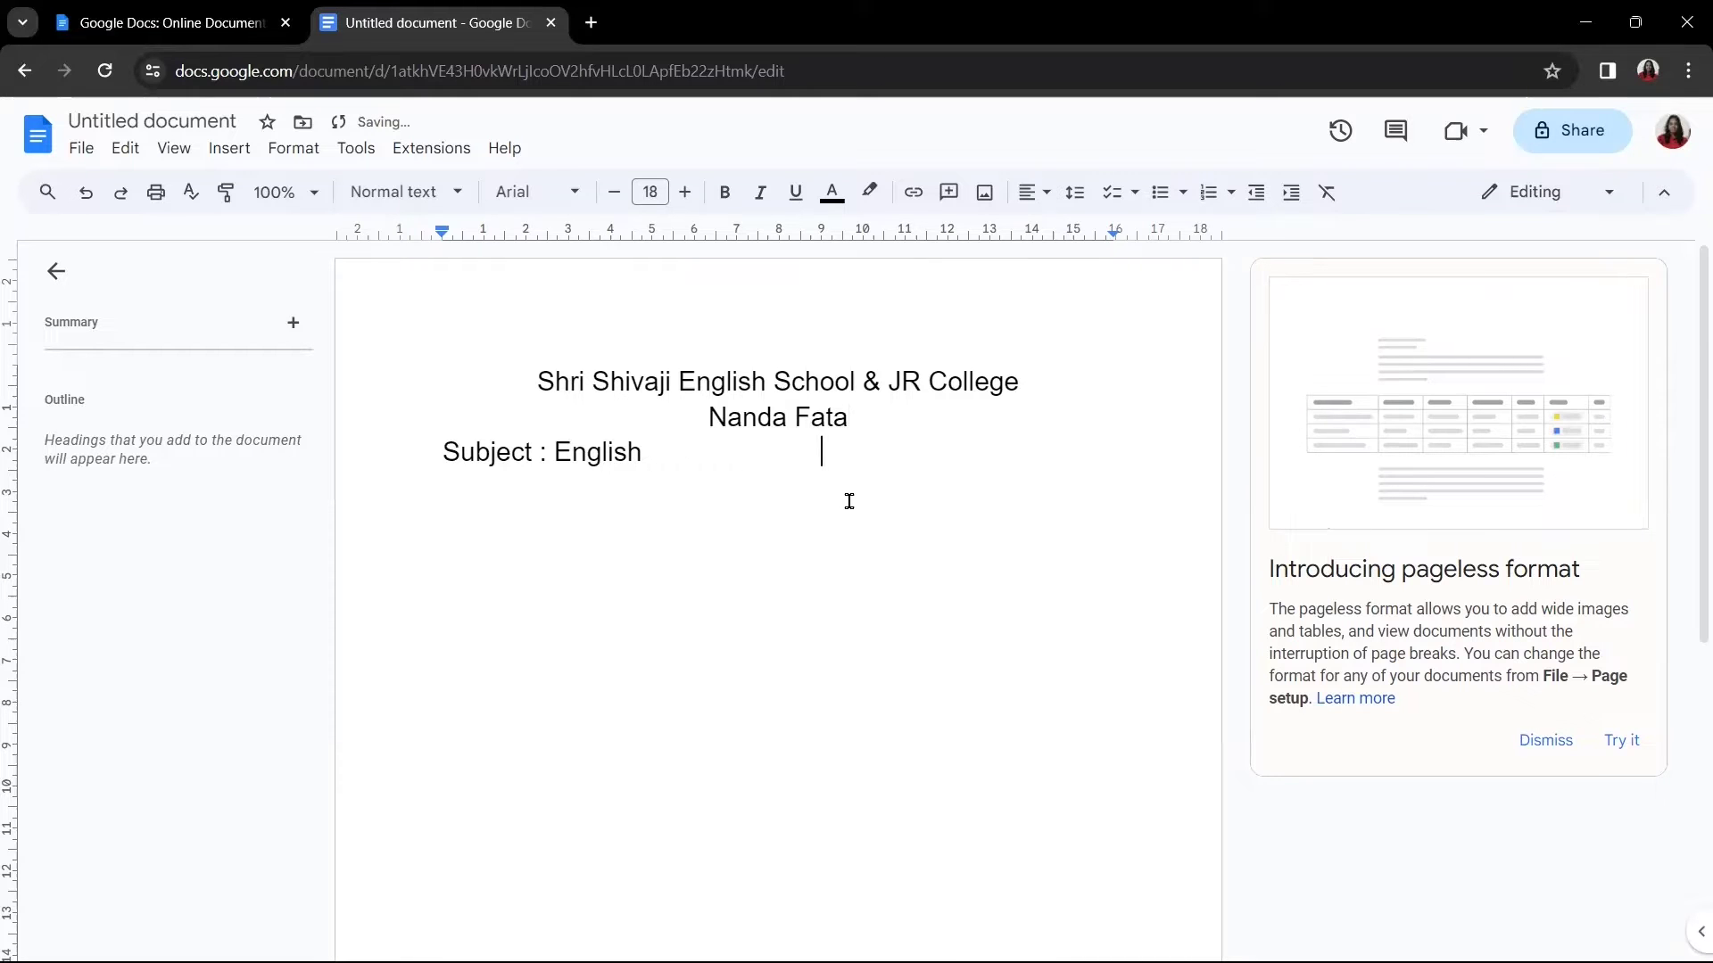
Step: Delete the surplus spaces after "Subject : English"
key(BackSpace)
key(BackSpace)
key(BackSpace)
key(BackSpace)
key(BackSpace)
key(BackSpace)
key(BackSpace)
key(BackSpace)
key(BackSpace)
key(BackSpace)
key(BackSpace)
key(BackSpace)
key(BackSpace)
key(BackSpace)
key(BackSpace)
key(BackSpace)
key(BackSpace)
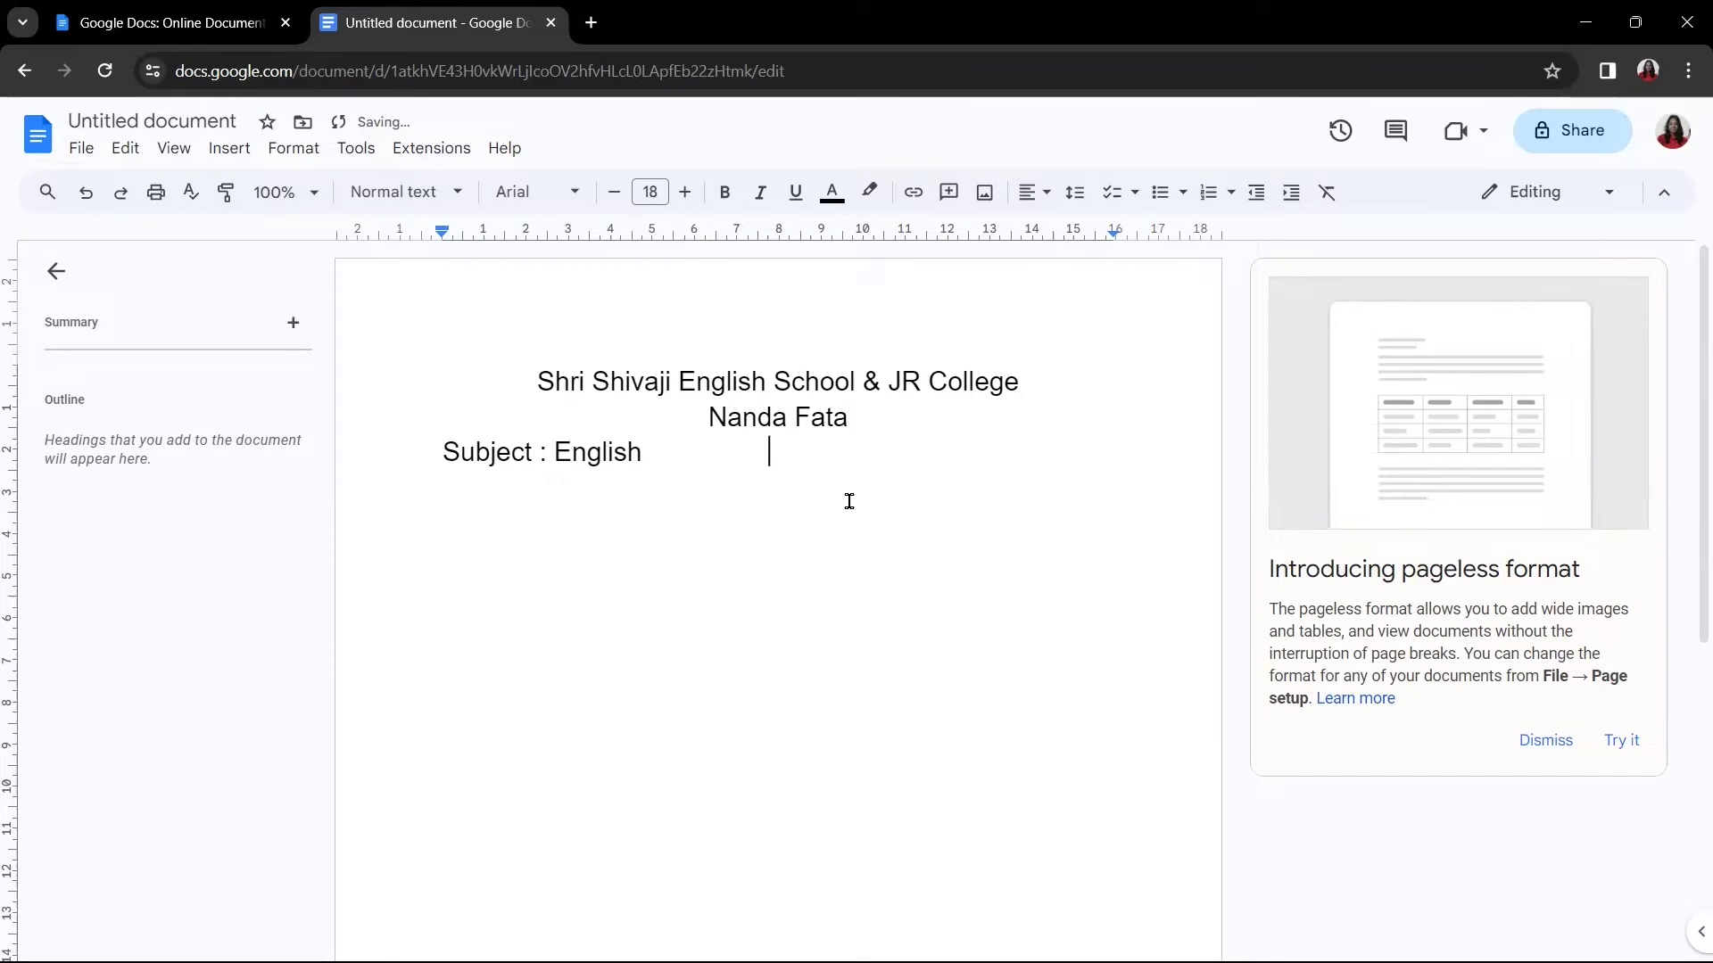
key(BackSpace)
key(BackSpace)
key(BackSpace)
key(BackSpace)
key(BackSpace)
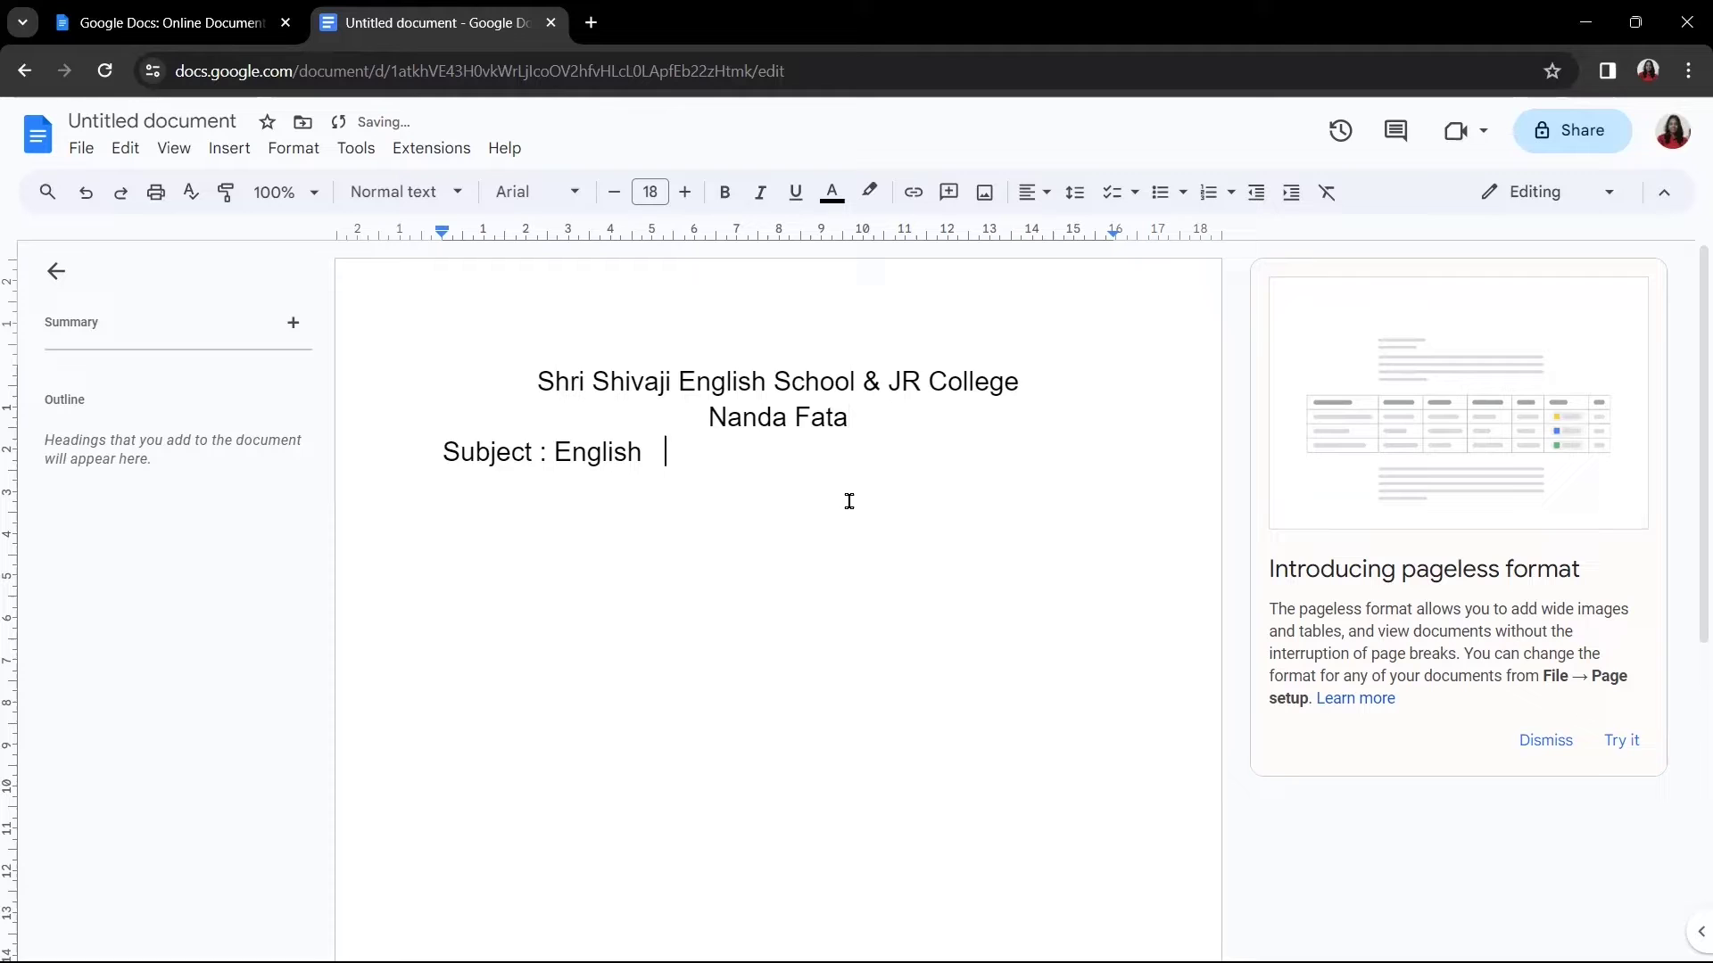
Step: Add "Marks : 10" near the far end of the Subject line, spaced out with tabs
key(Tab)
key(Tab)
key(Tab)
key(Tab)
key(Tab)
key(Tab)
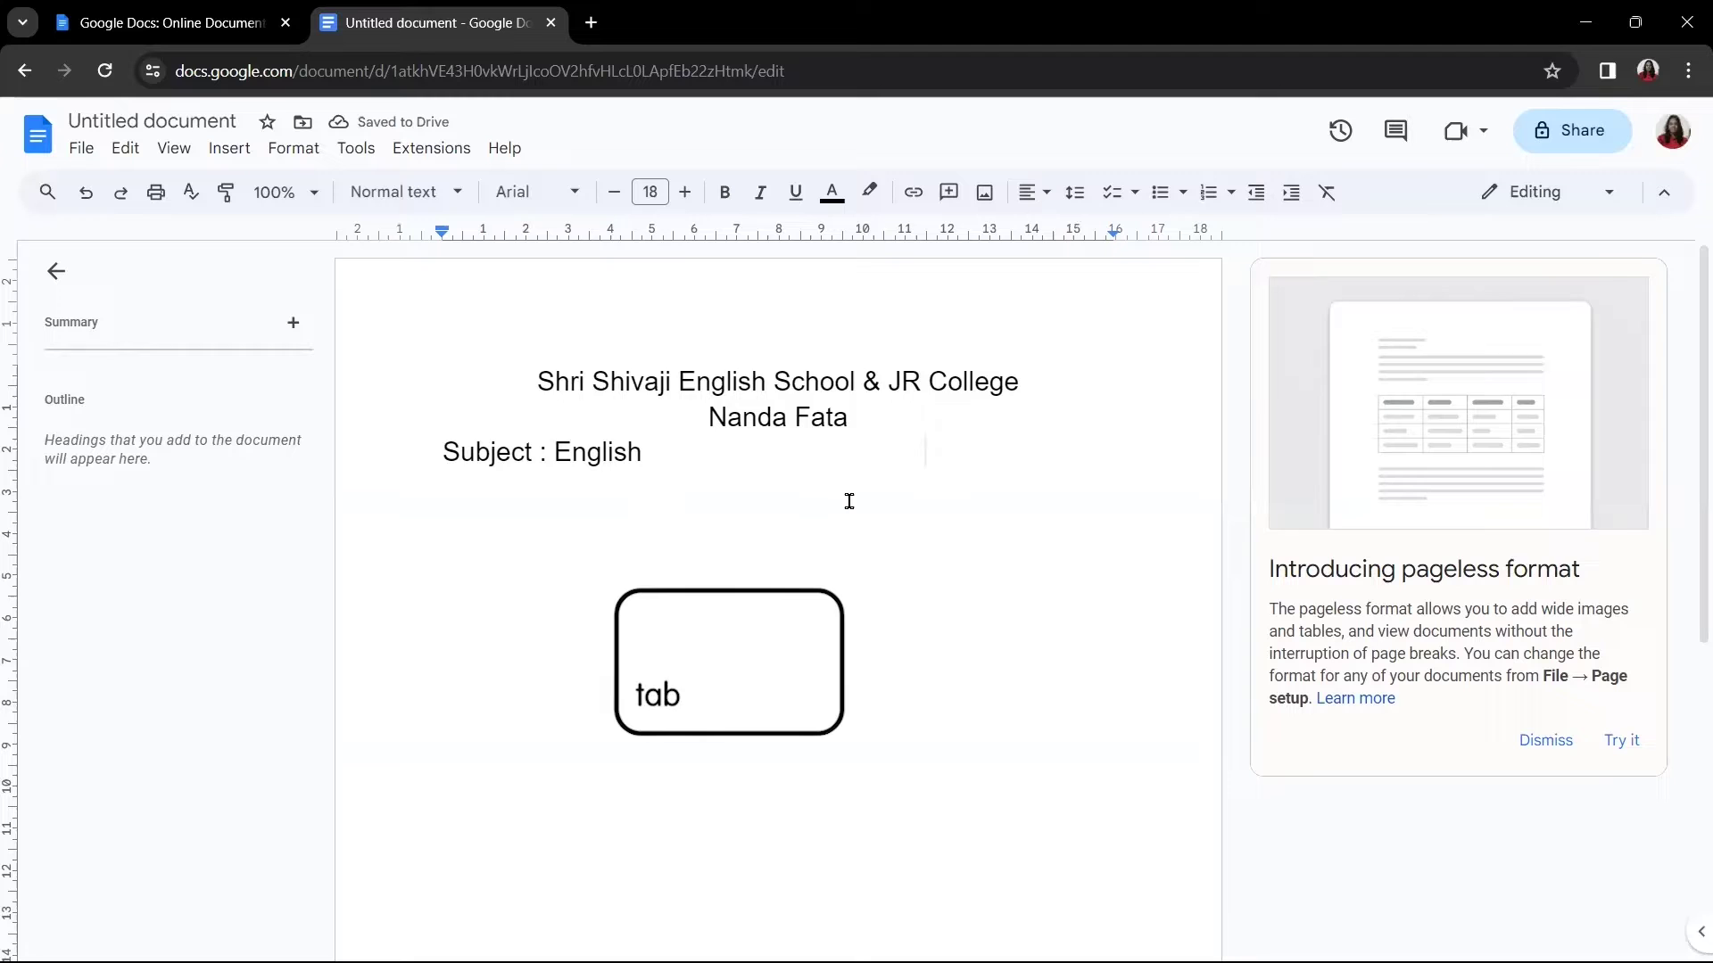
text(Marks : 10)
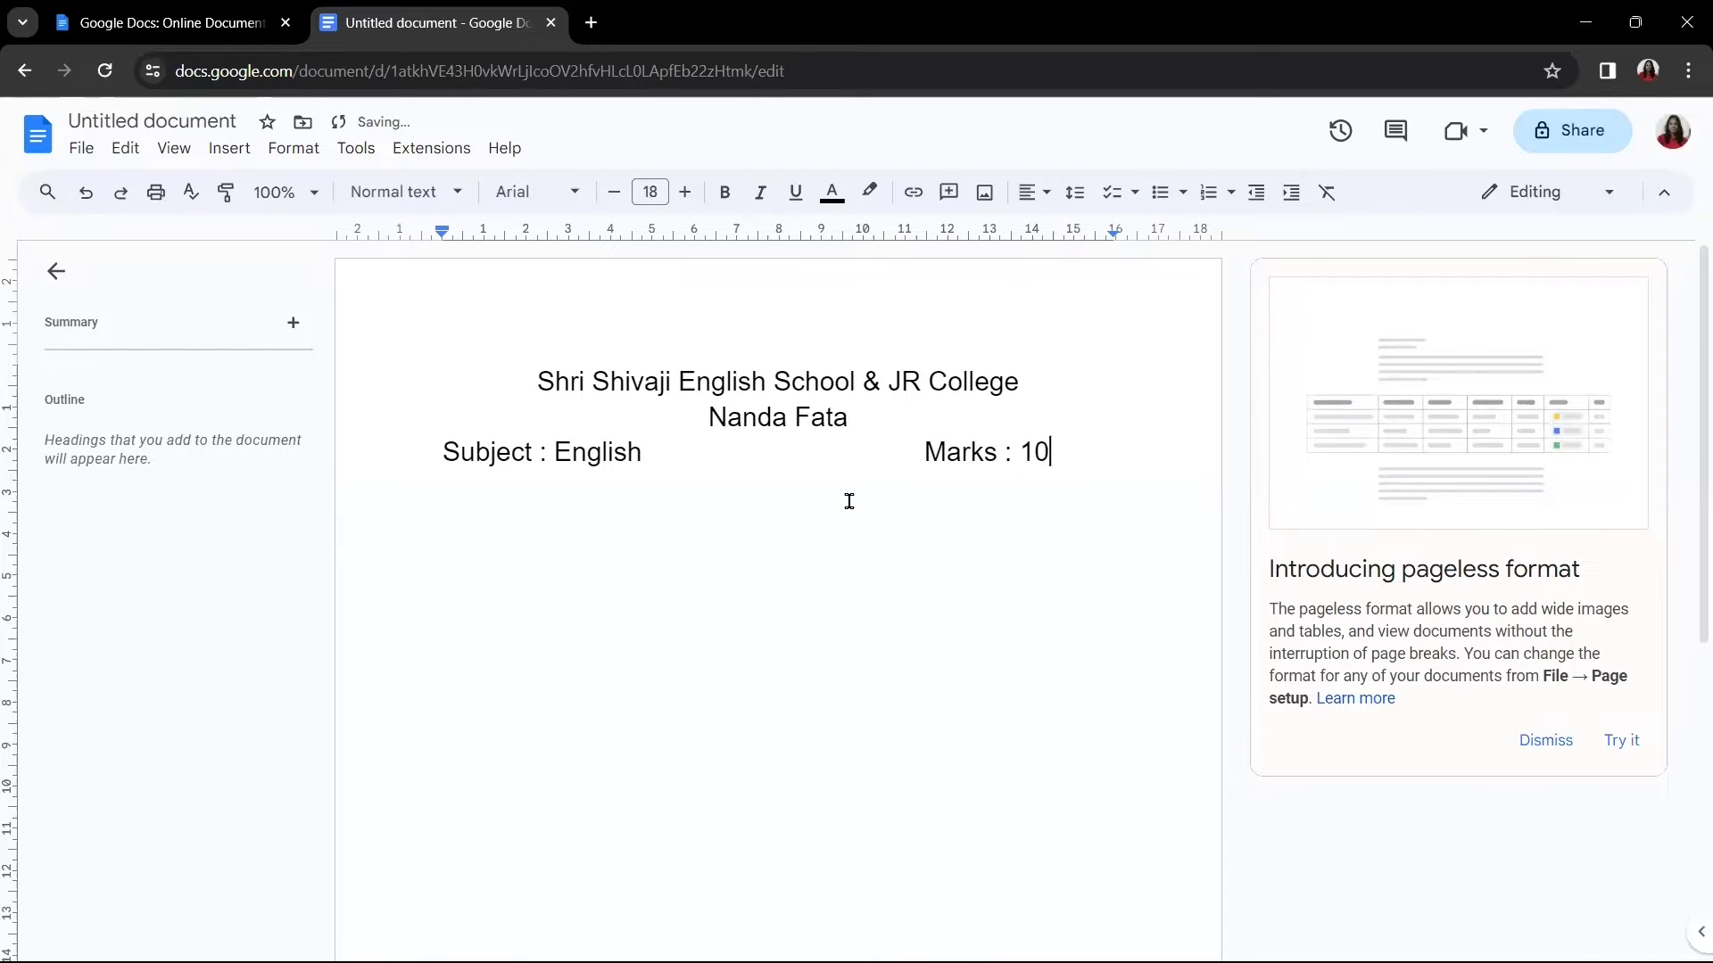
Step: Add a line with "Class : V" and, spaced out with tabs, "Time : 30 min"
key(Return)
text(Class : V)
key(Tab)
key(Tab)
key(Tab)
key(Tab)
key(Tab)
key(Tab)
text(Time : 30 min)
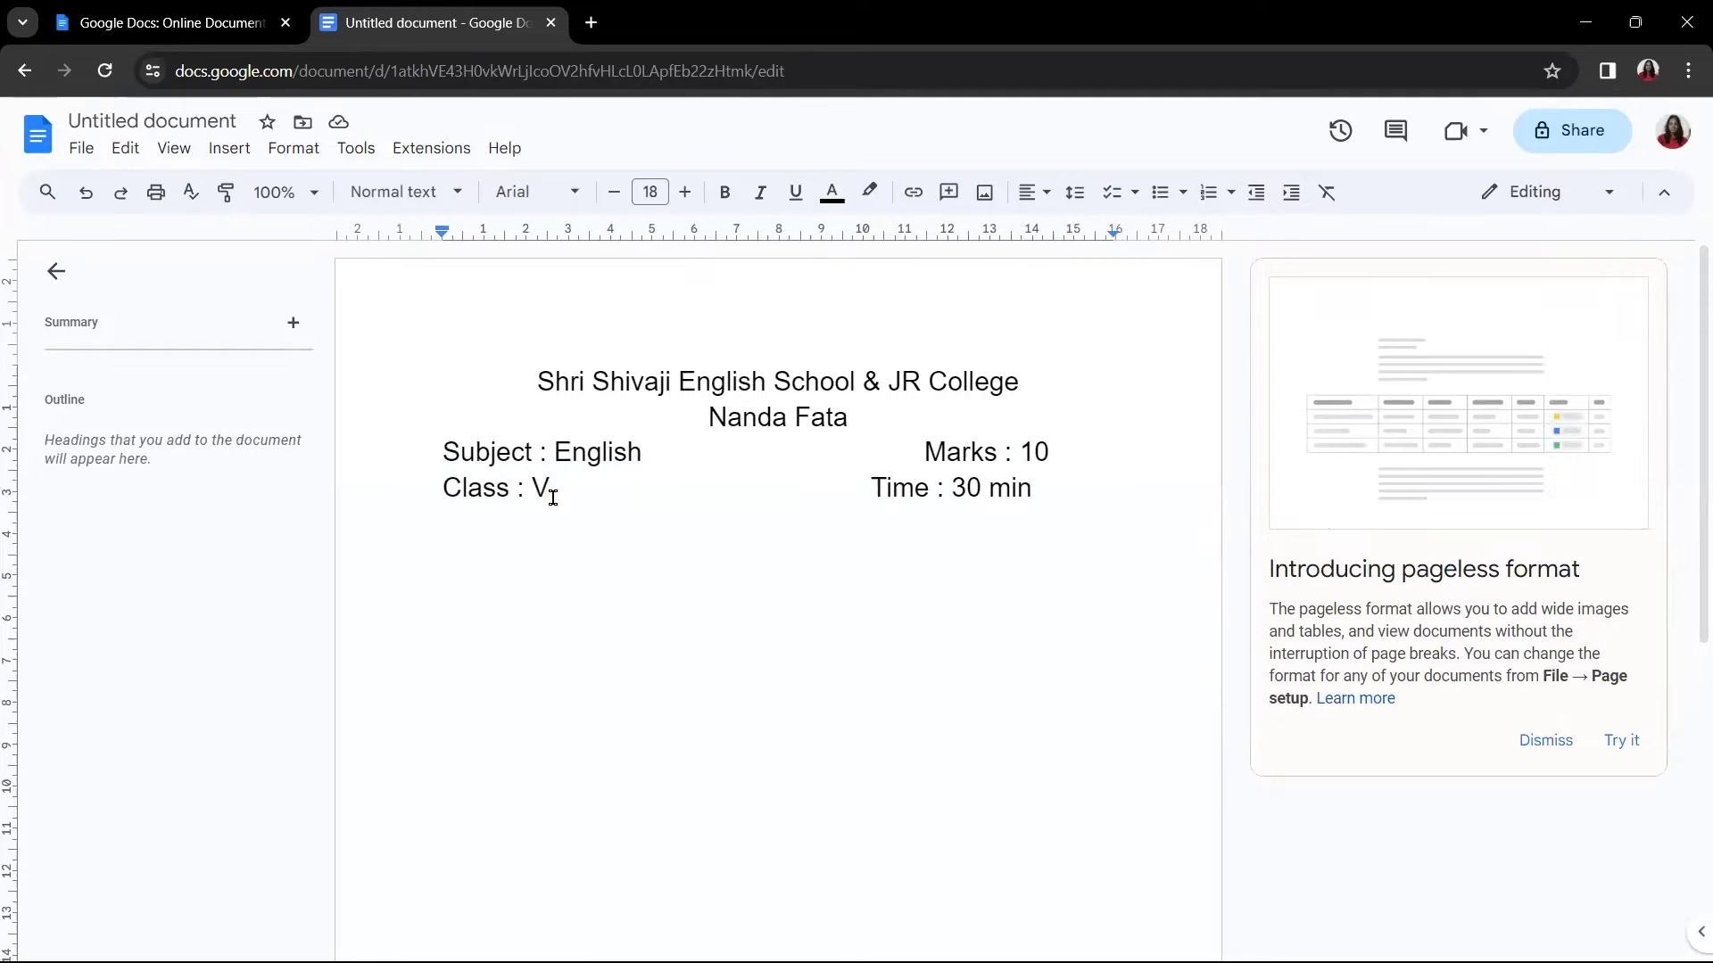
Step: Reduce the Subject/Marks and Class/Time lines to font size 11
click(448, 455)
drag(468, 458, 1059, 488)
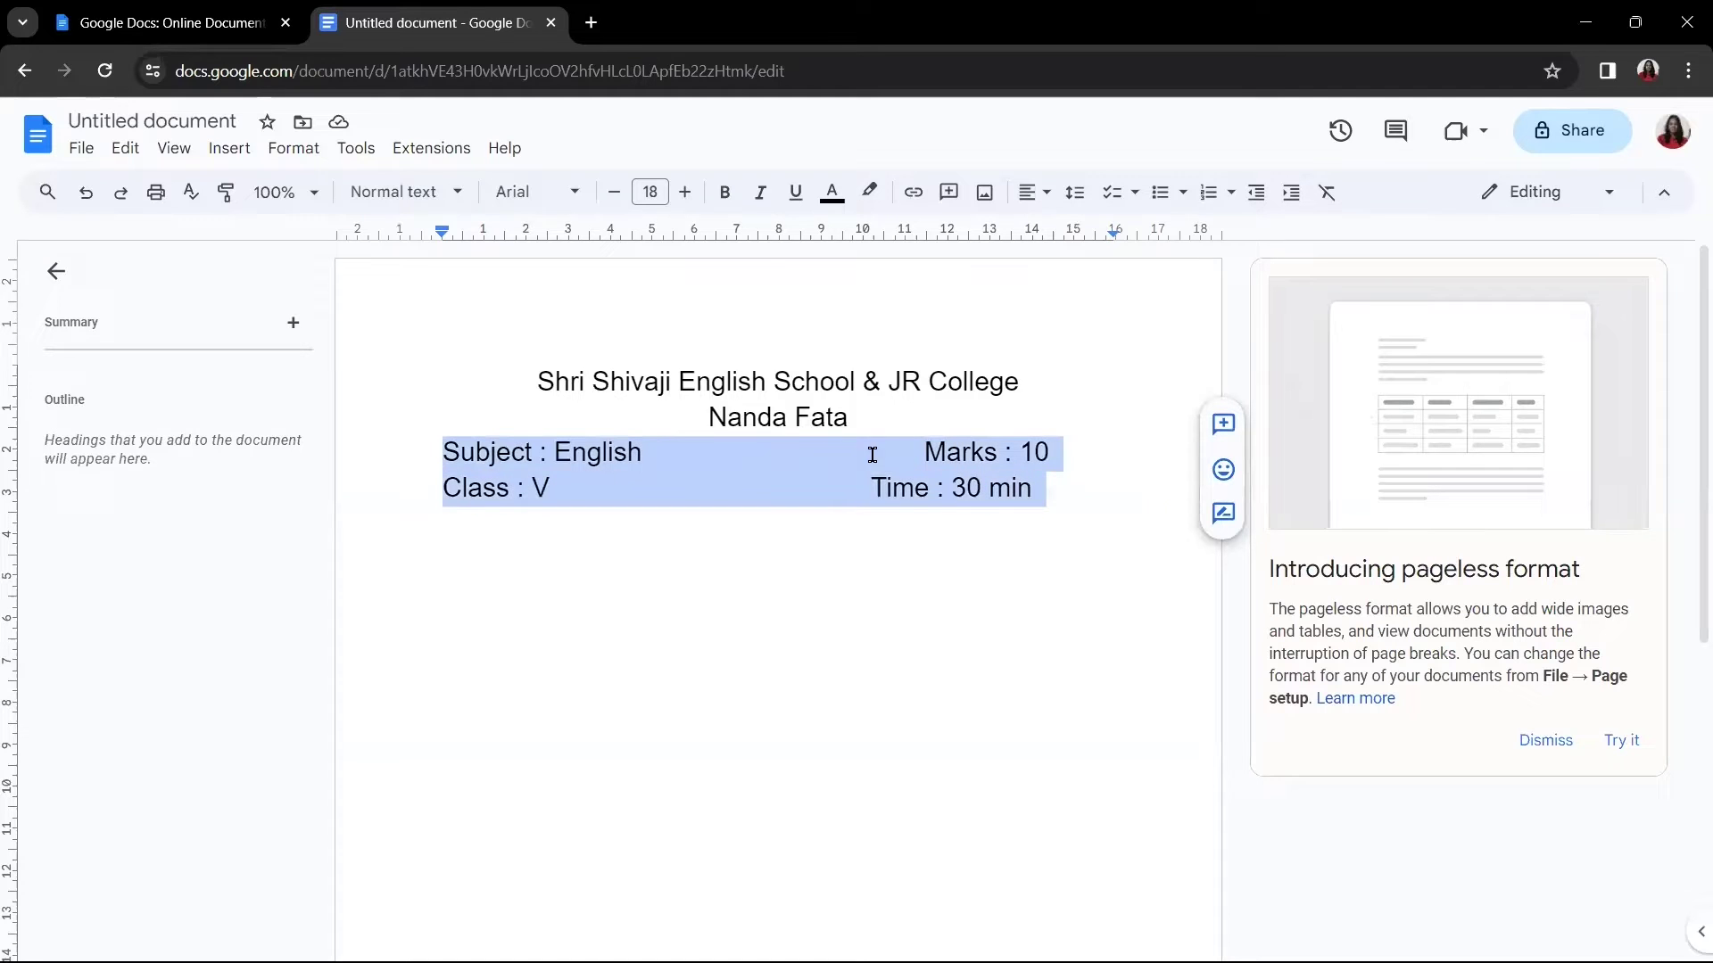
click(614, 192)
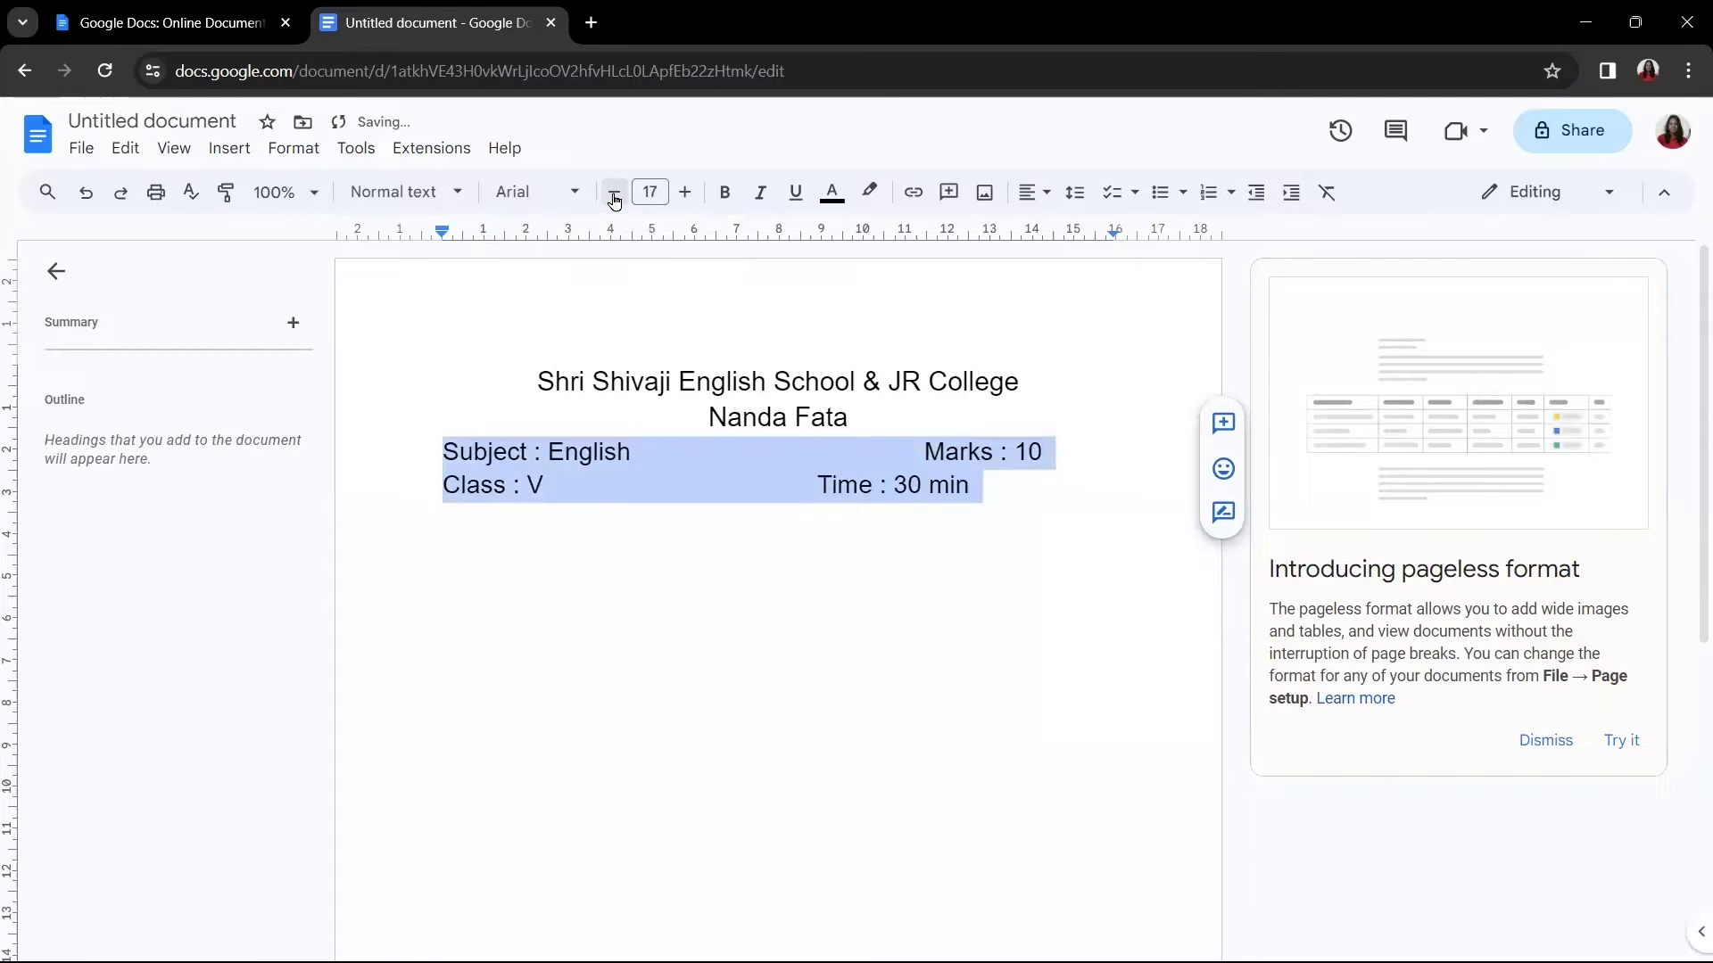
click(614, 192)
click(613, 193)
click(613, 192)
click(614, 192)
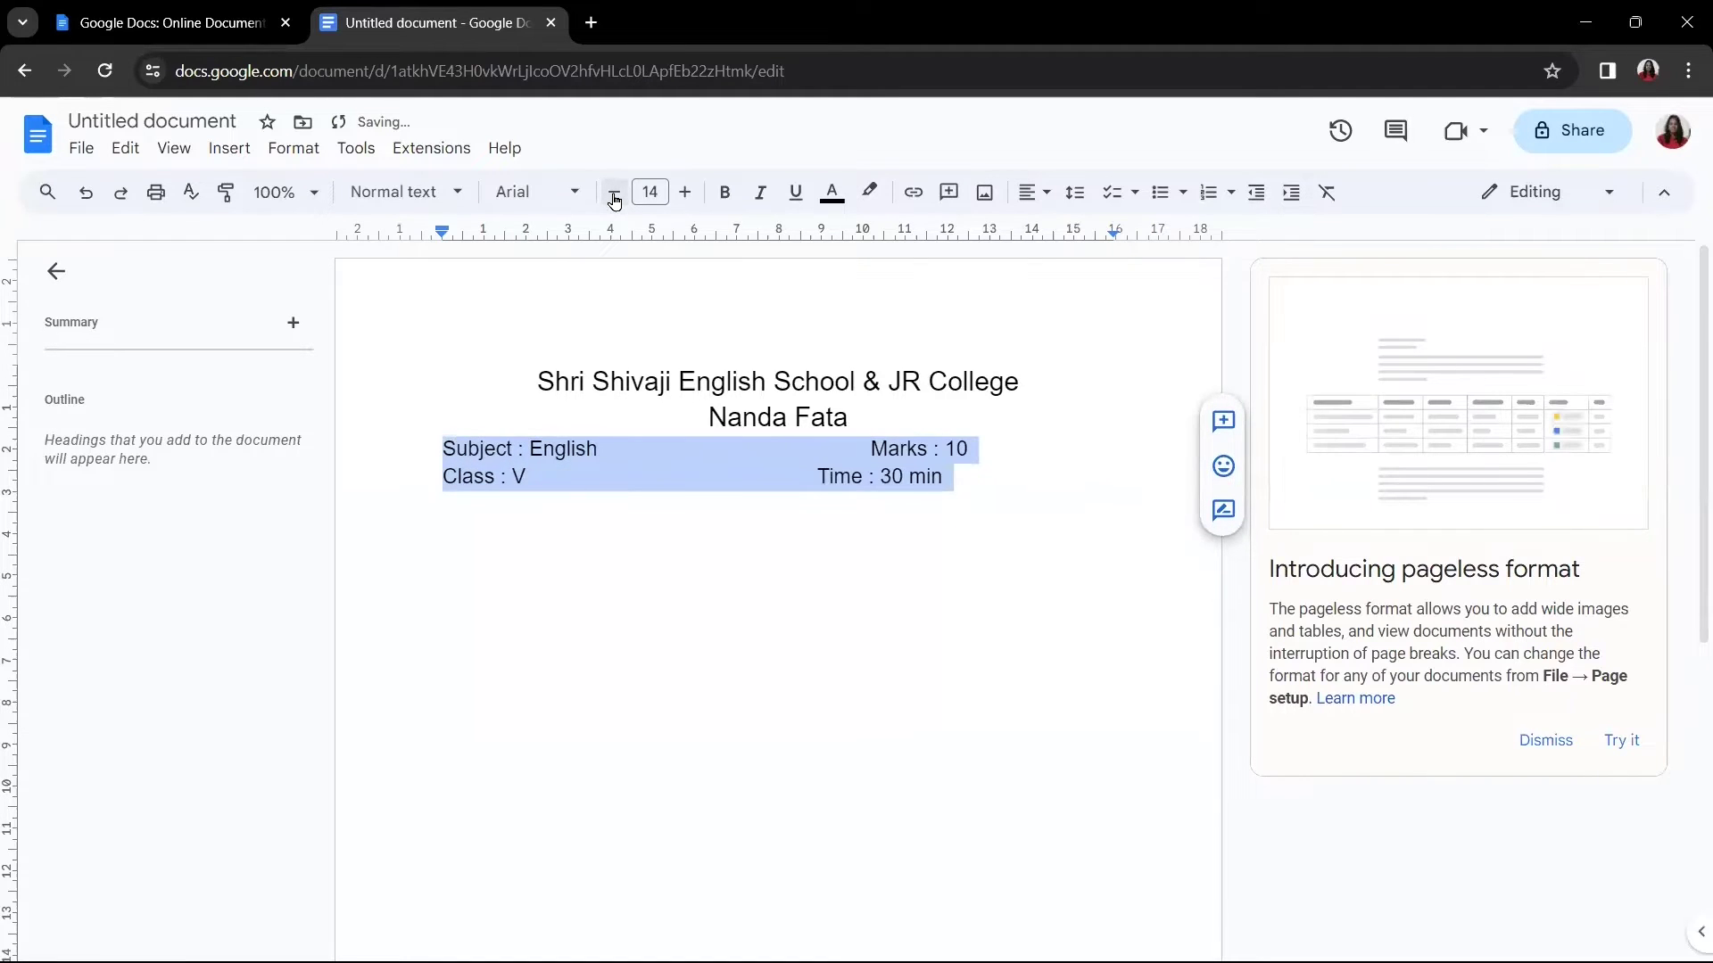
click(613, 193)
click(614, 193)
Step: Make the whole header bold, from the school name through the Class/Time line
click(801, 453)
drag(506, 384, 1110, 471)
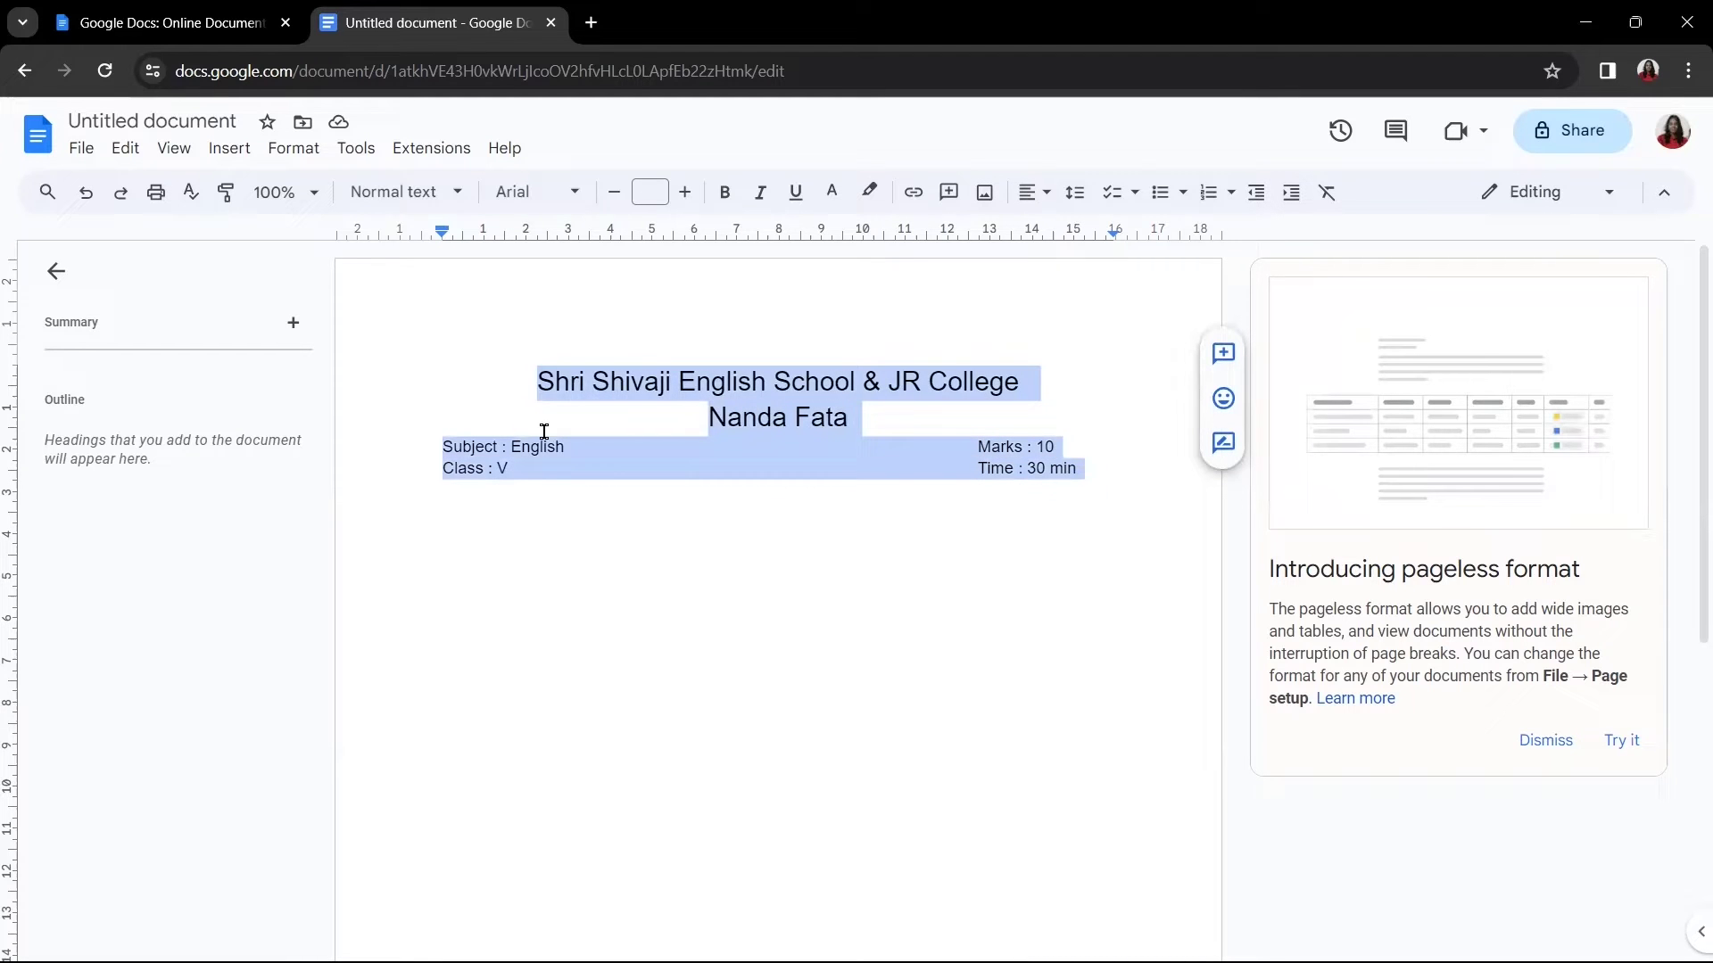
click(723, 192)
Step: Below the header, enter "Q1 ) Read the passage give below & answer the following question"
click(550, 551)
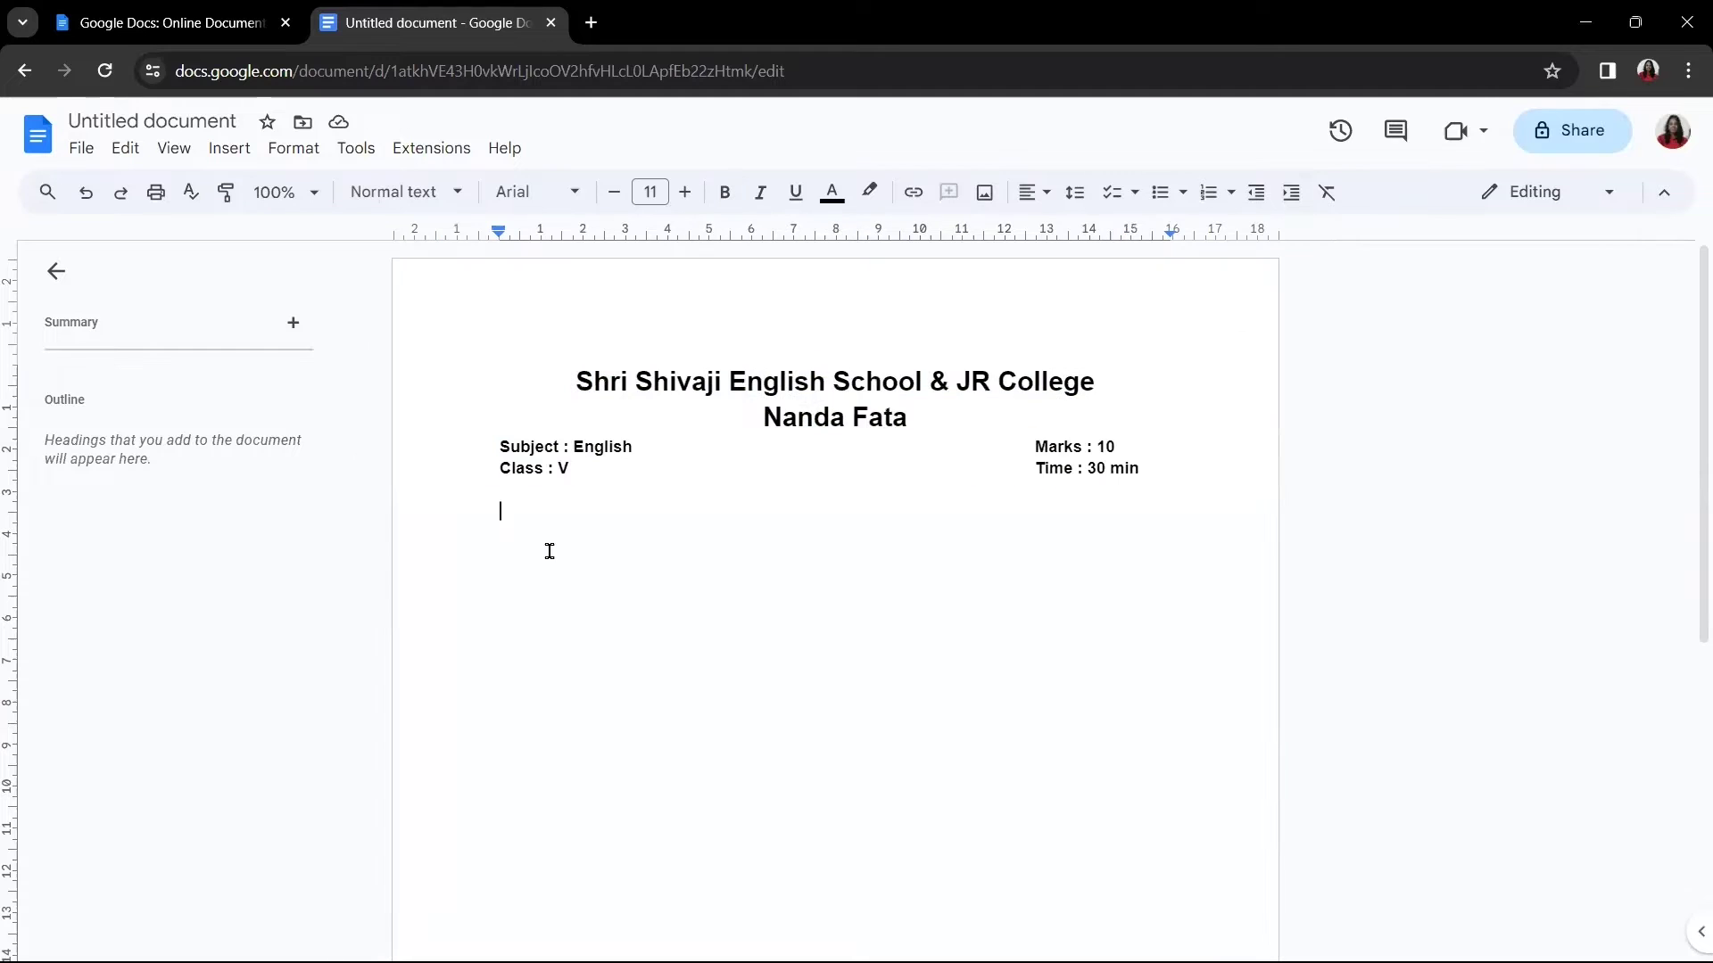
text(Q1 ) Read the passage giv)
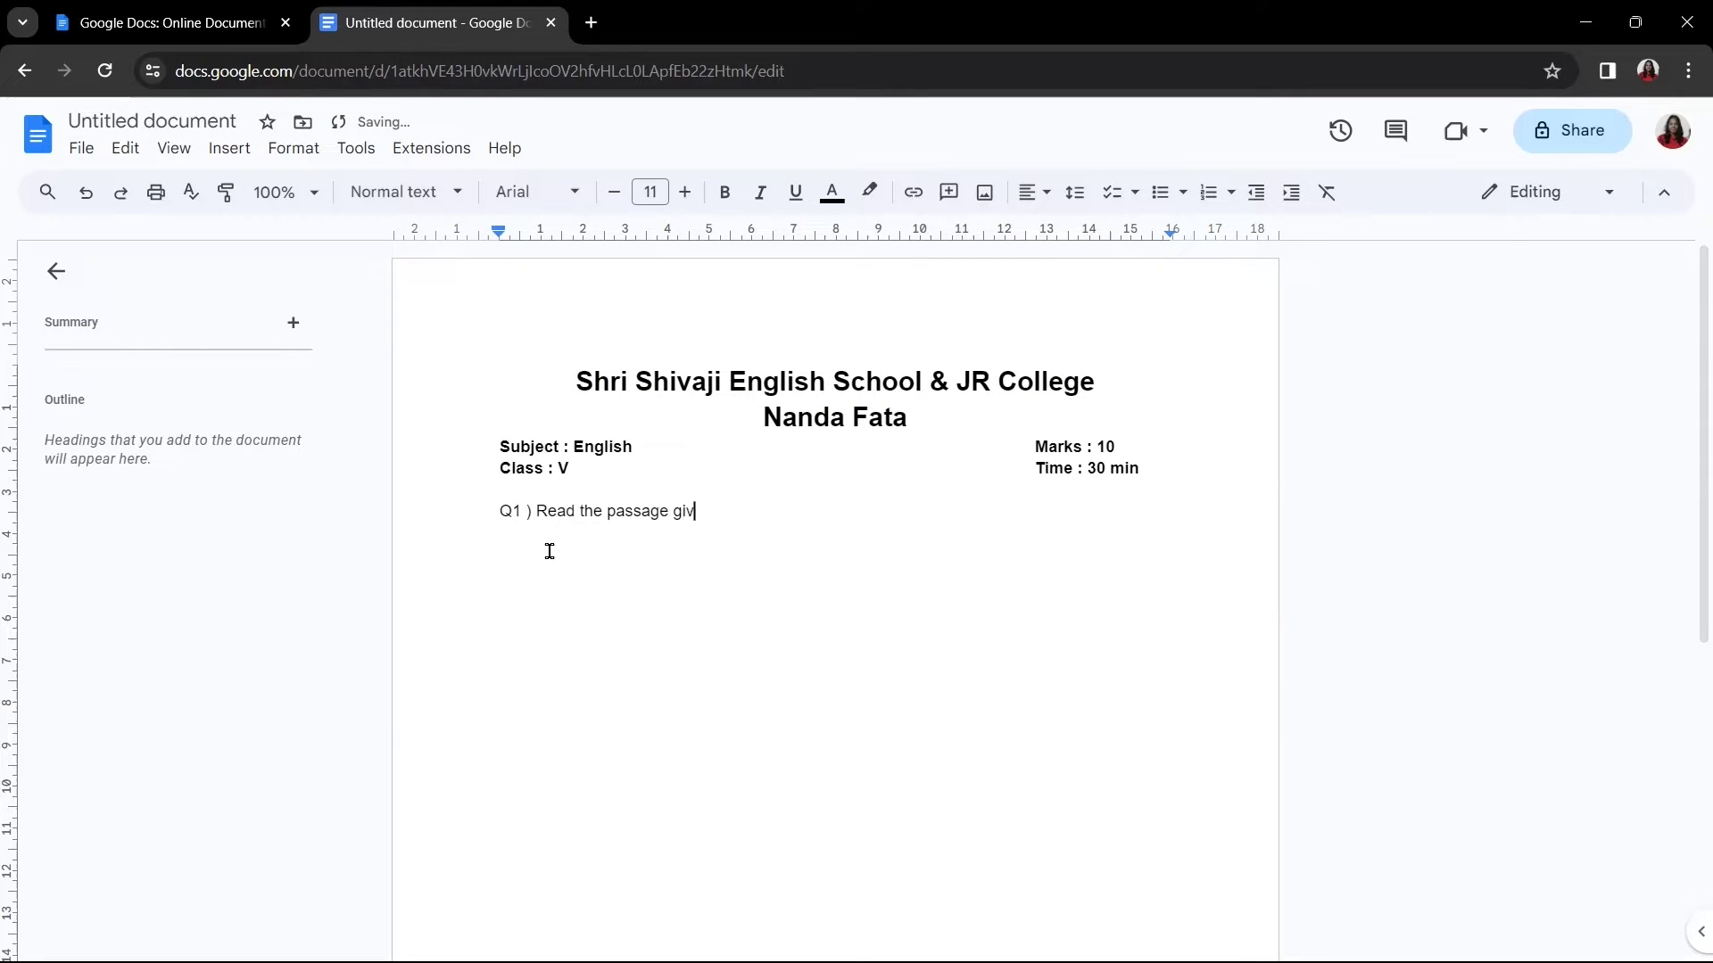
text(e below & answer the following question)
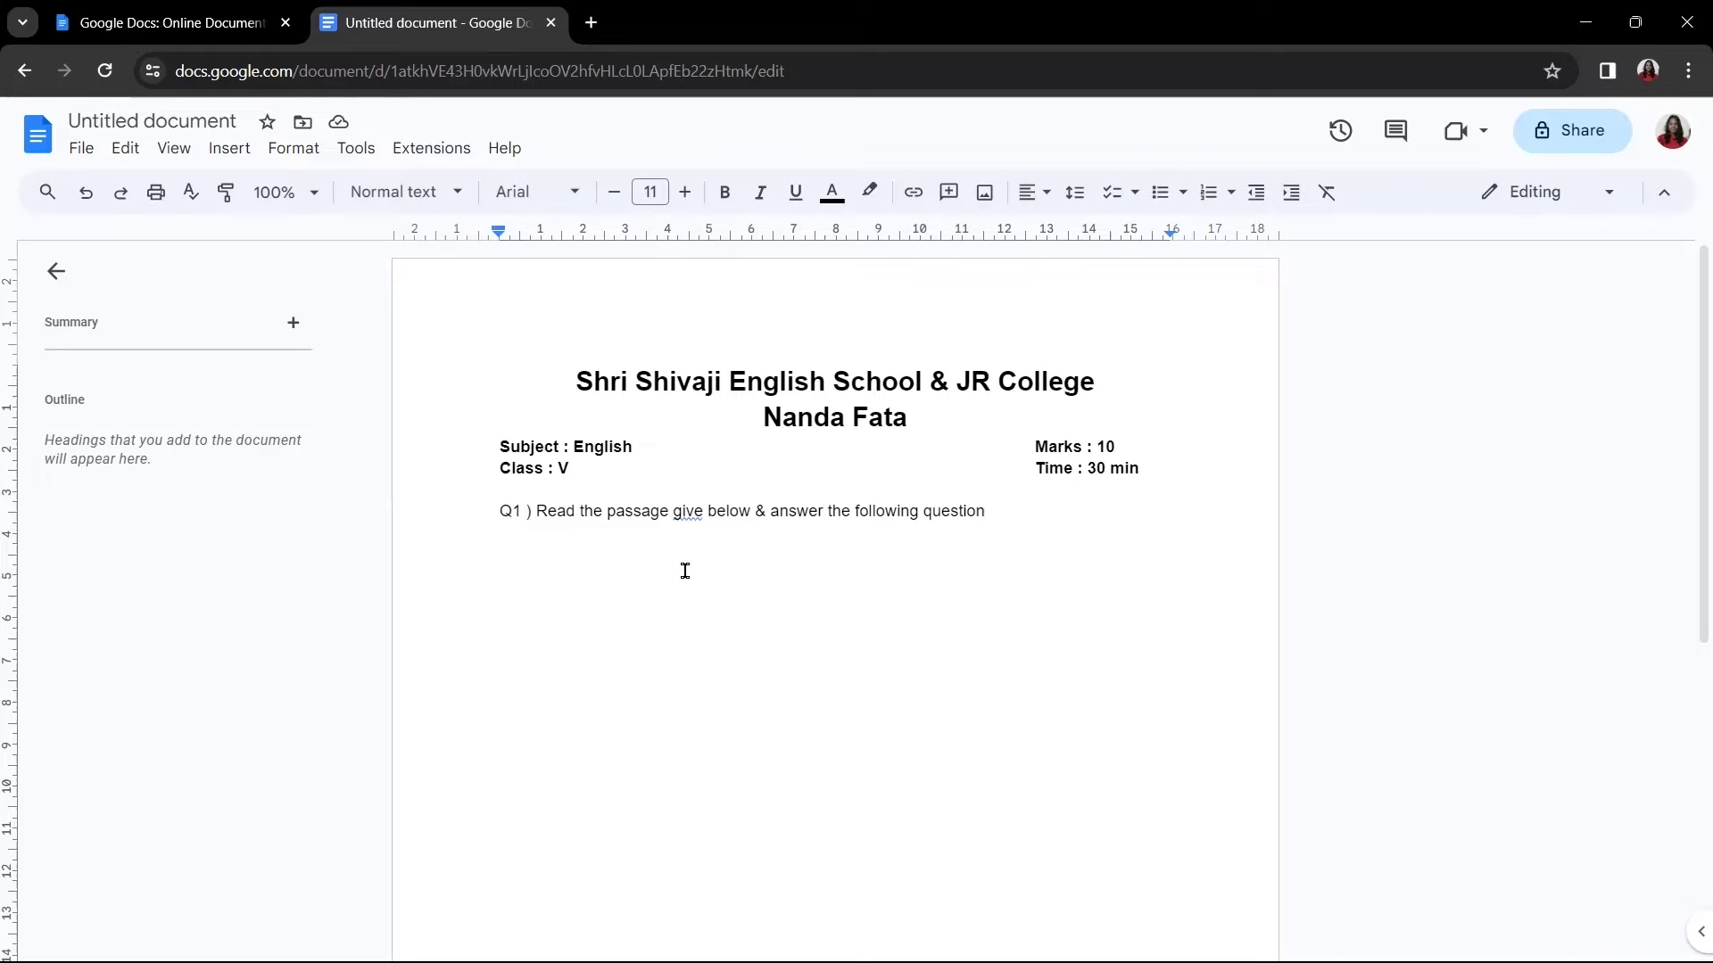
Step: Correct "give" to "given" in the Q1 line using the suggested spelling and grammar correction
drag(669, 512, 707, 512)
click(708, 569)
click(683, 513)
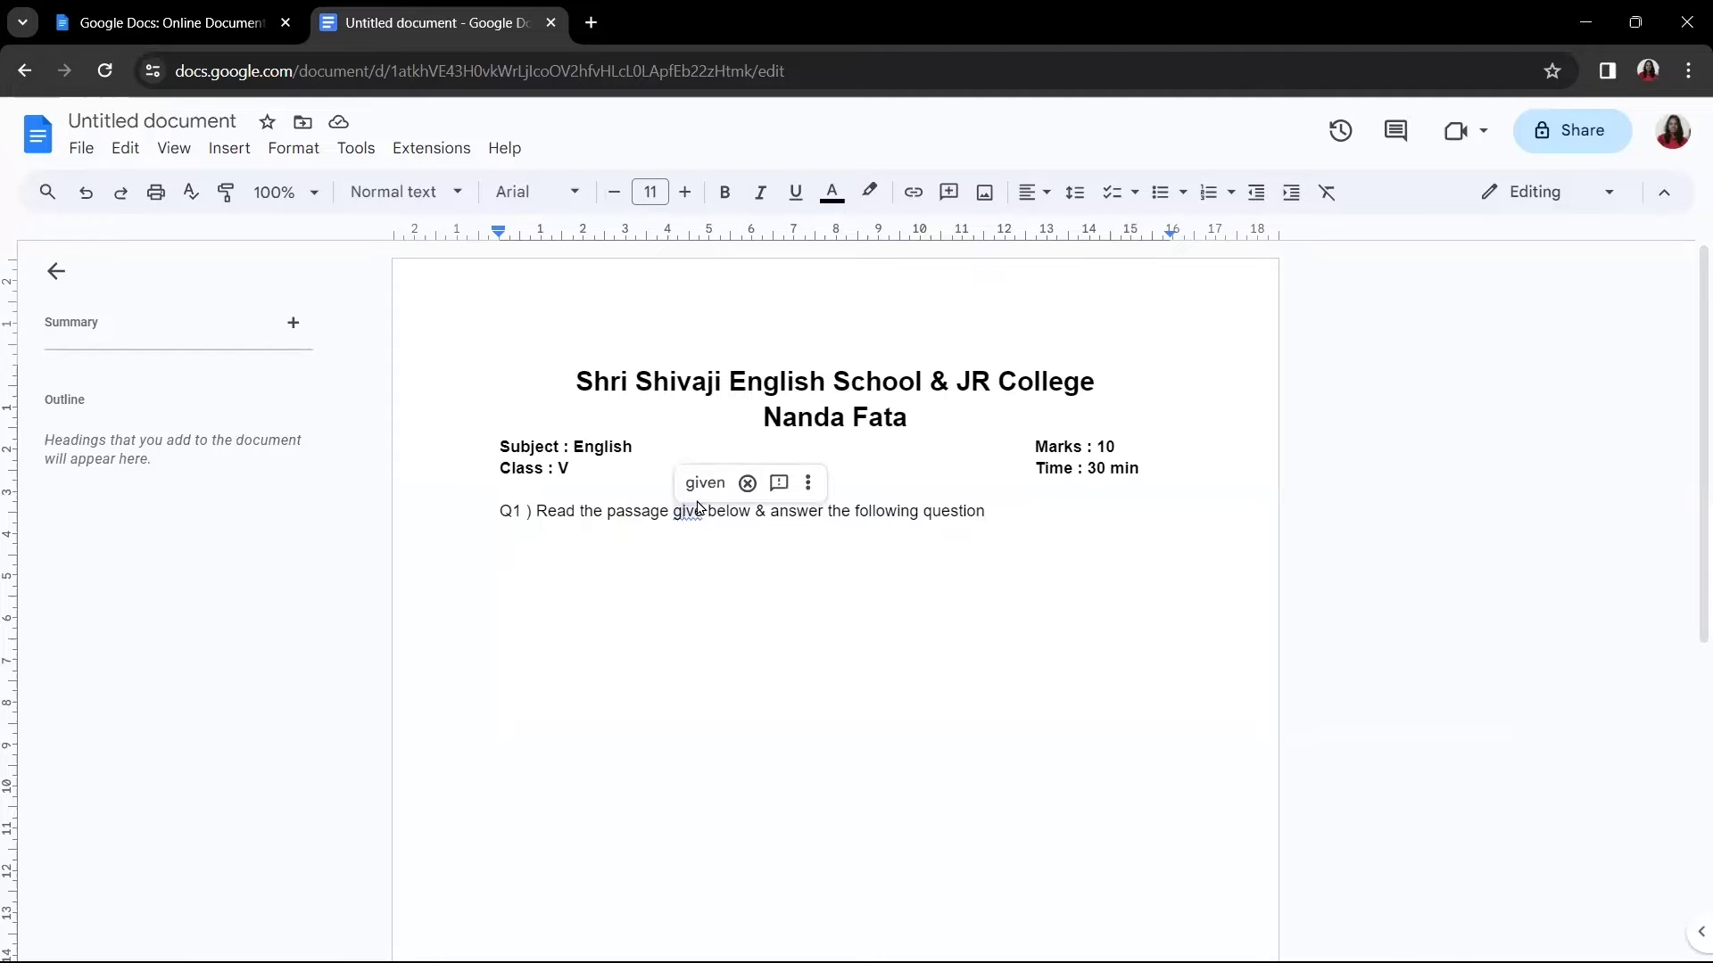
click(705, 482)
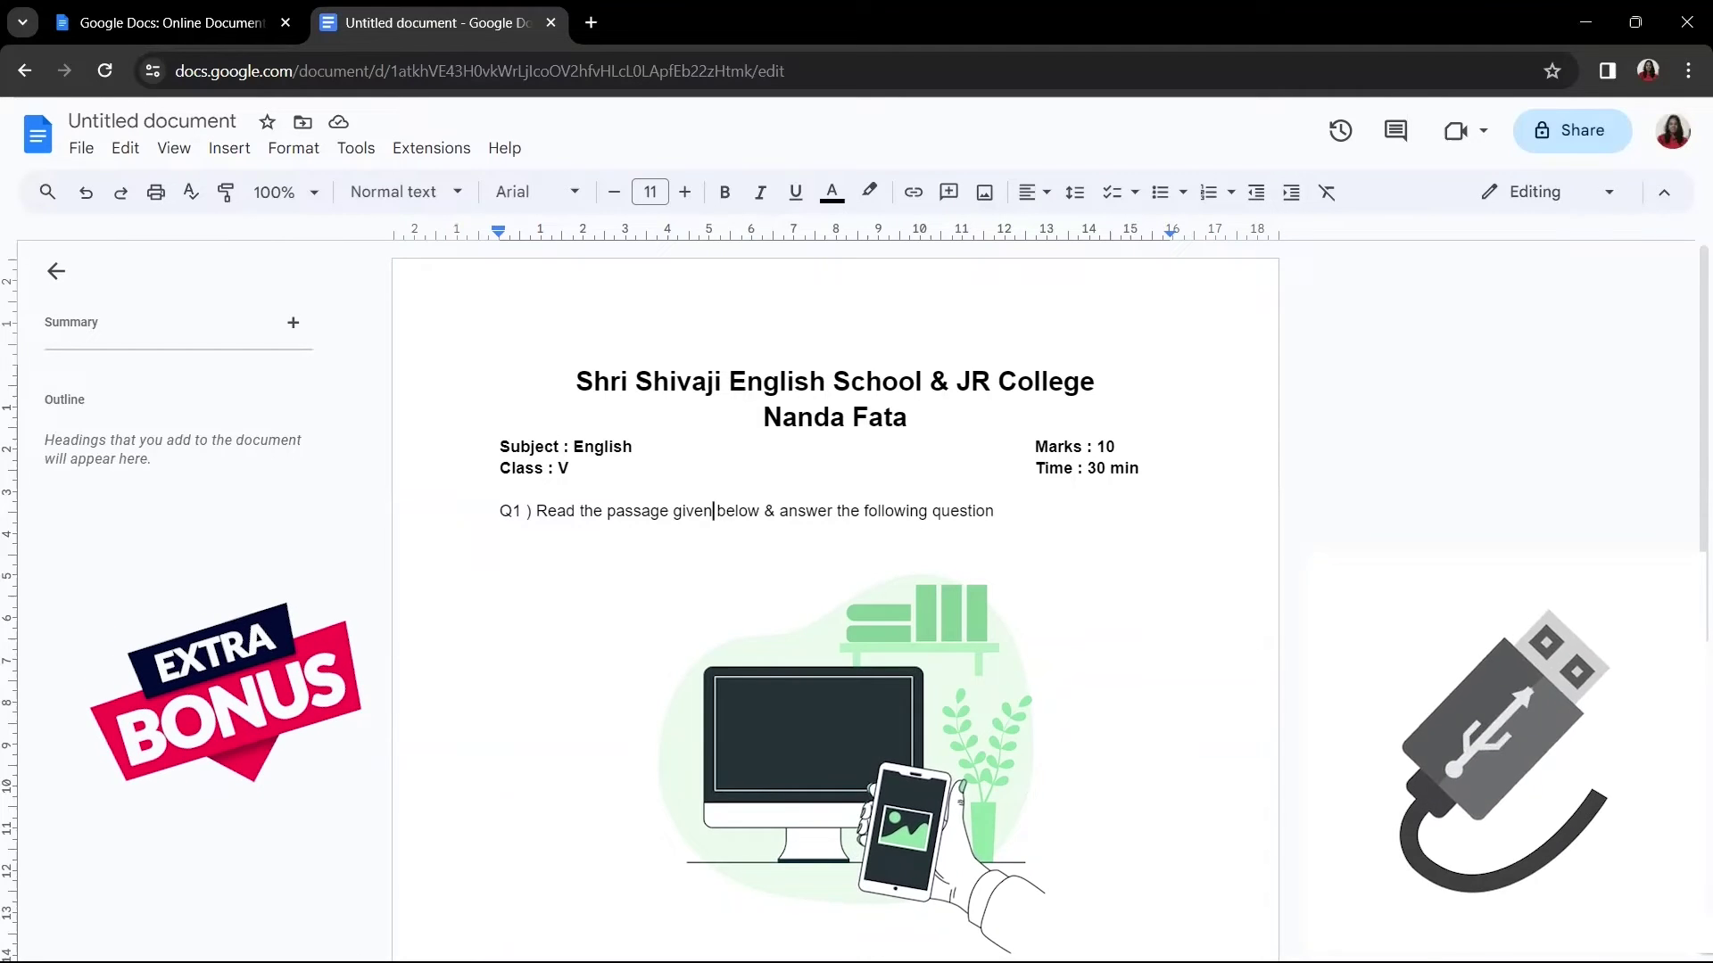
Step: Switch to WhatsApp and view the photo of the Q1 passage and its questions sent in the chat today
mouse_move(1111, 945)
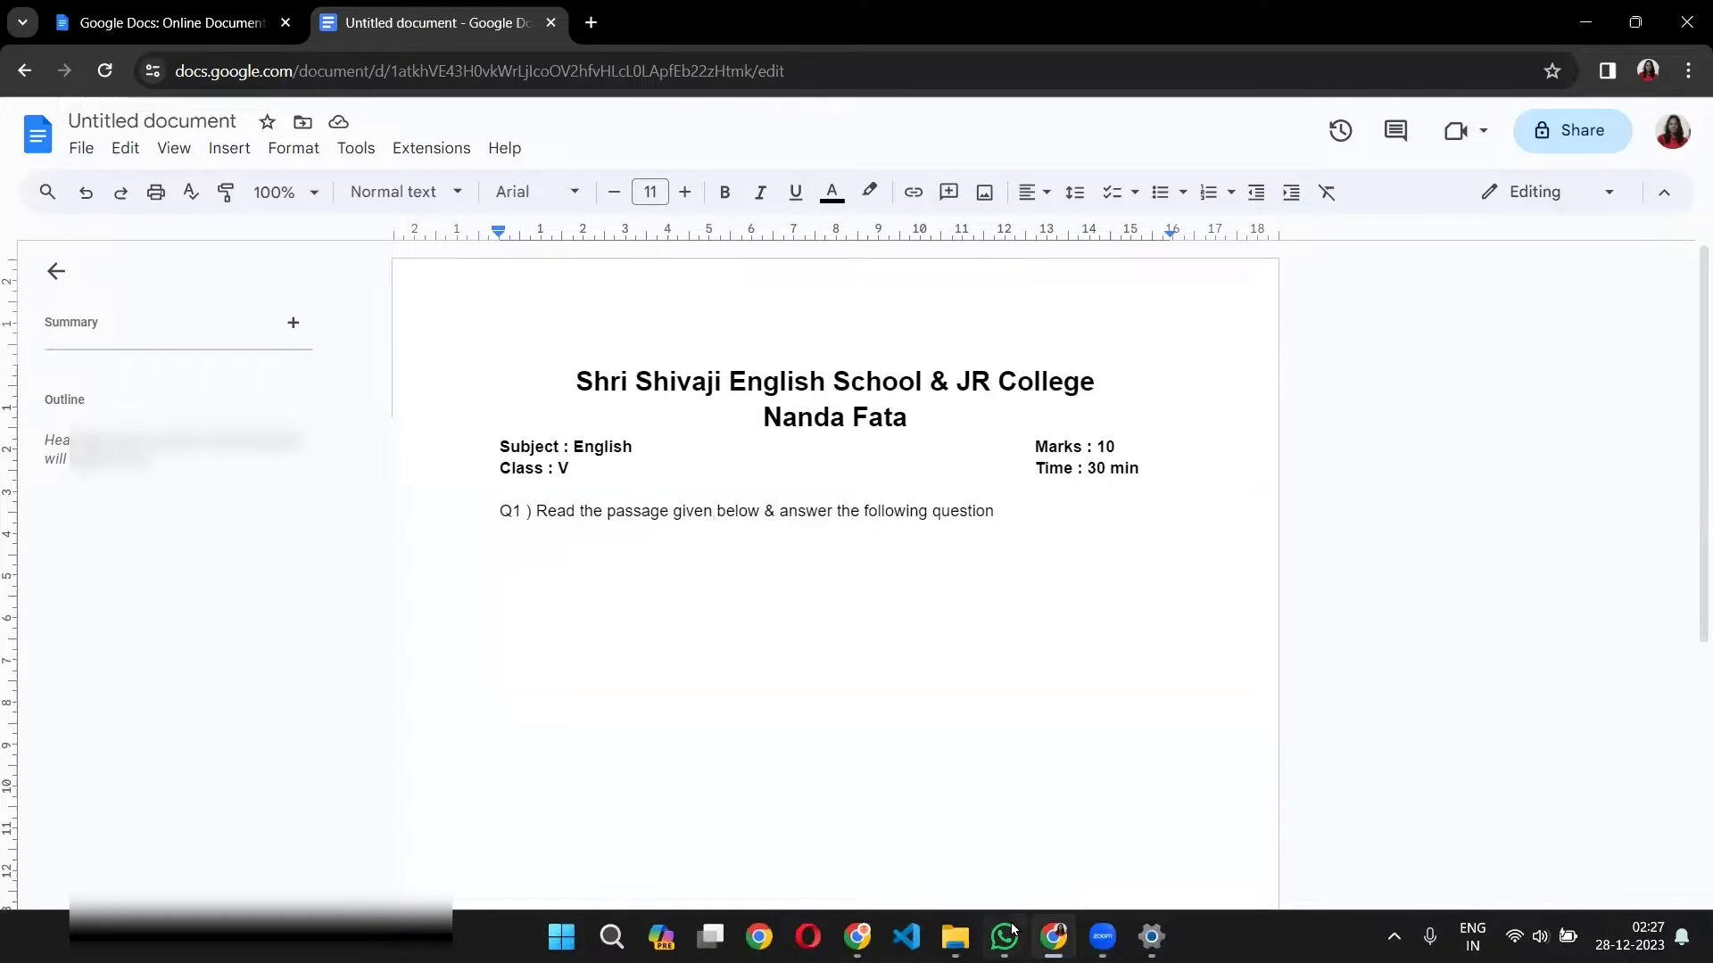
click(1005, 935)
click(1381, 689)
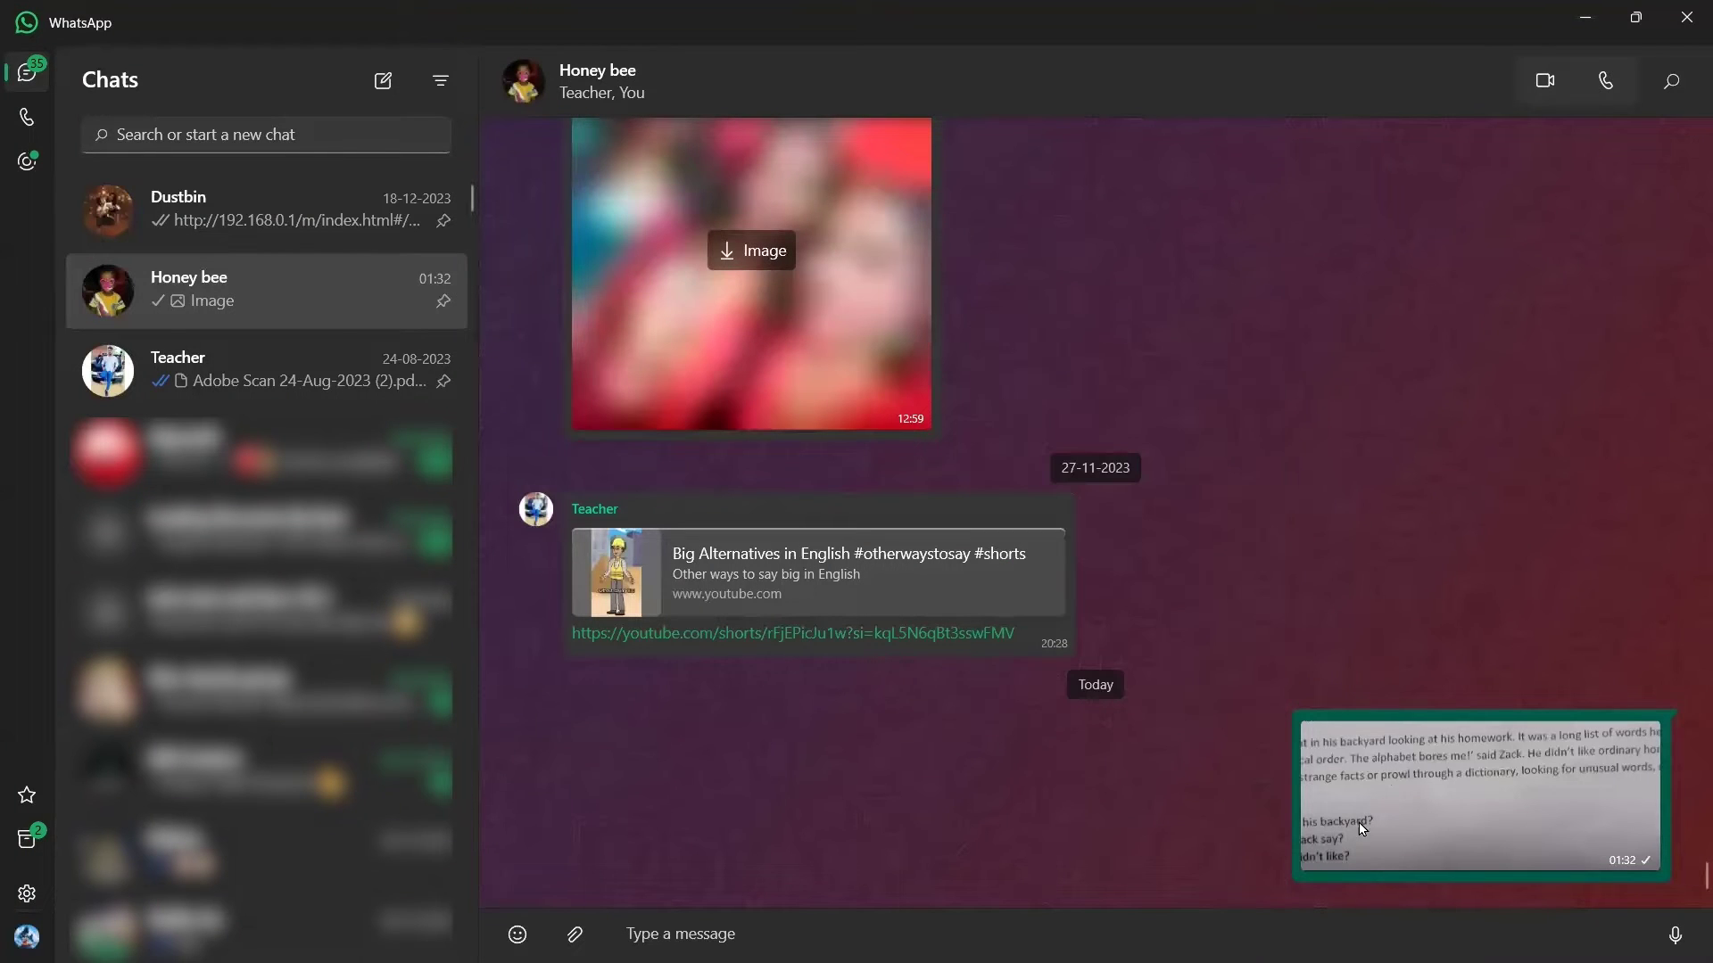
click(1430, 813)
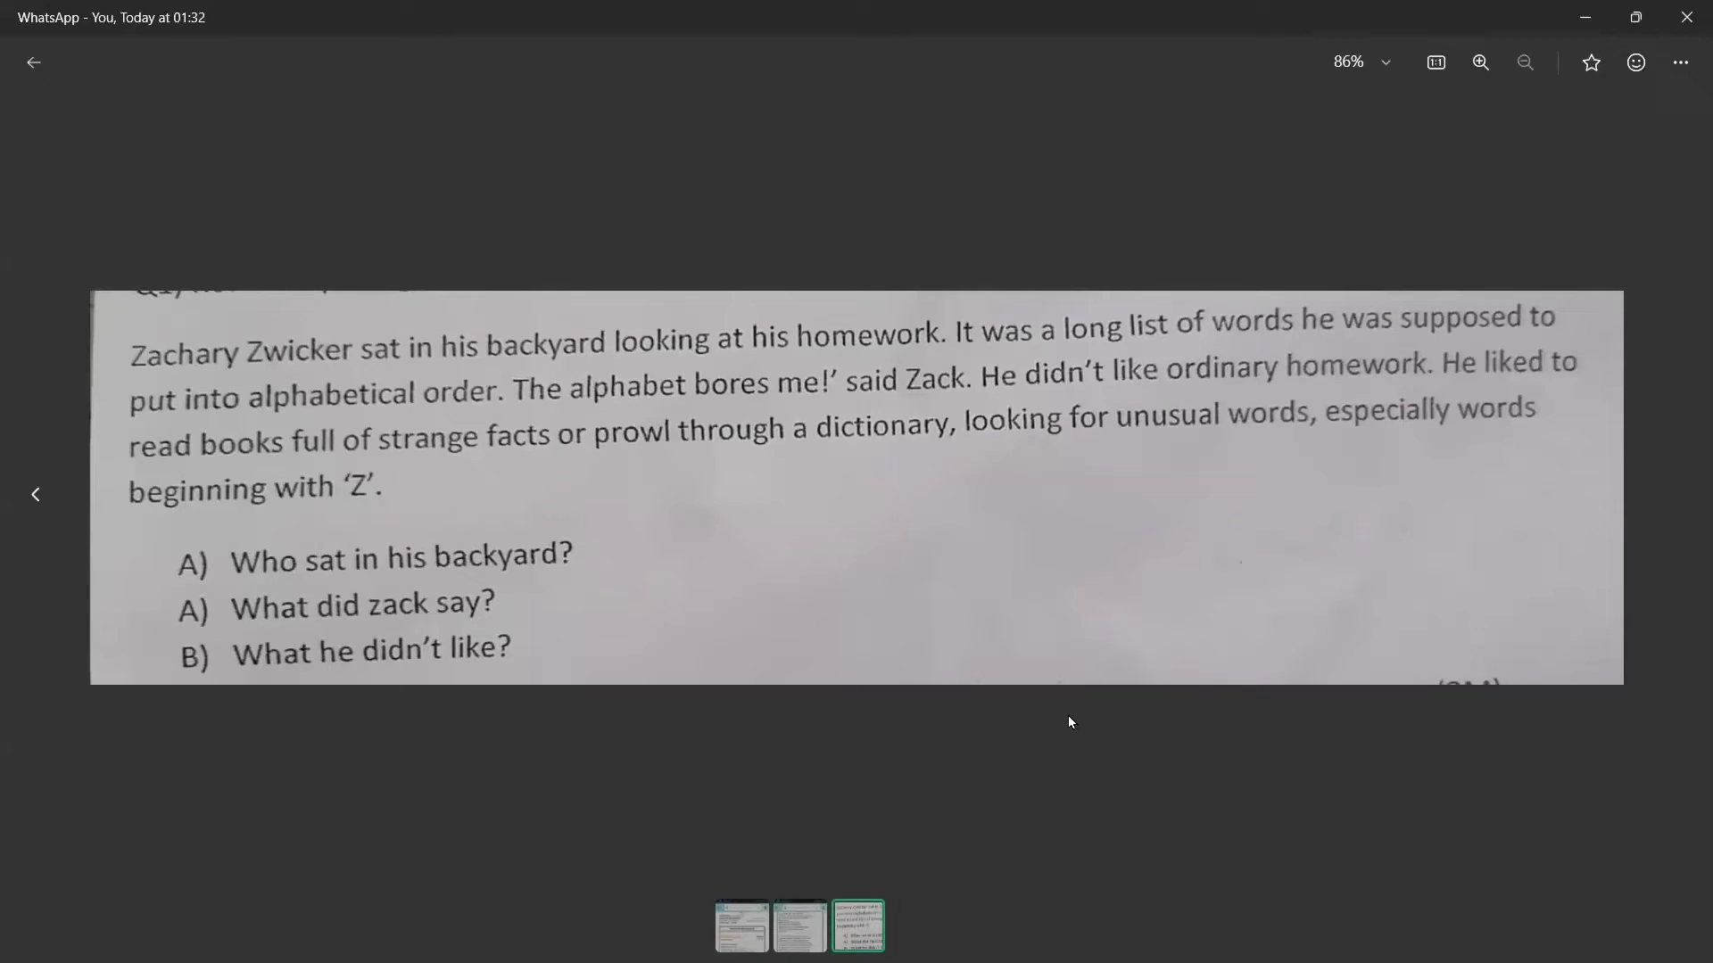
click(1684, 66)
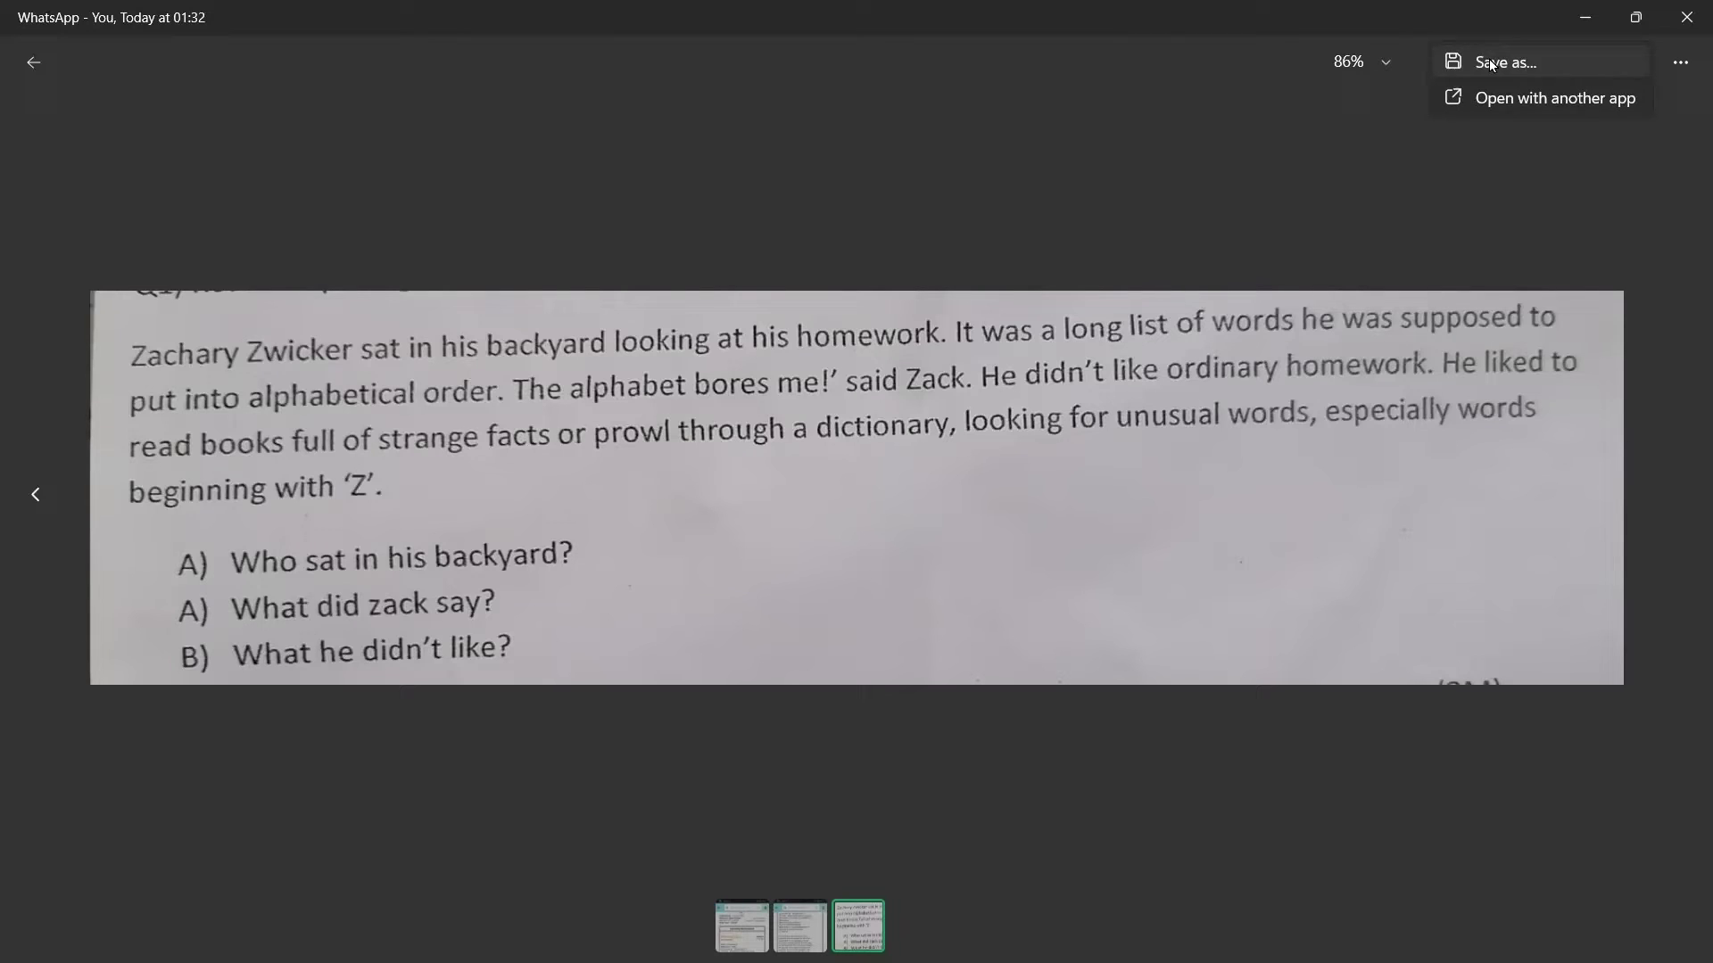
click(37, 62)
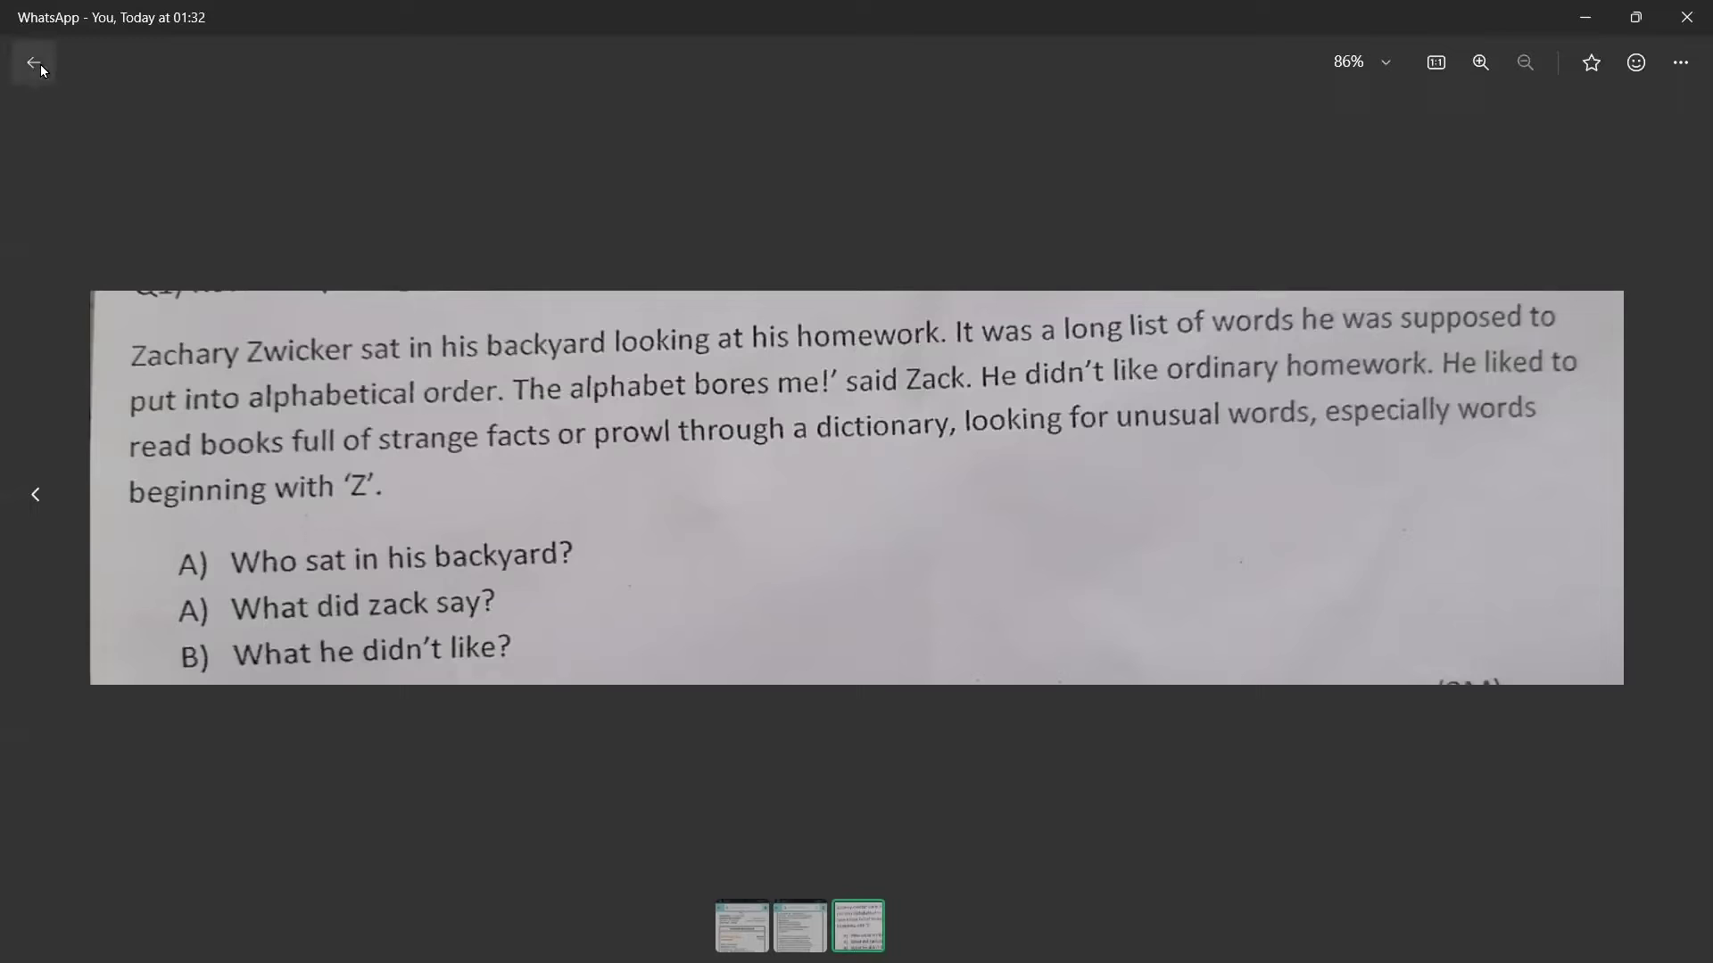
click(40, 63)
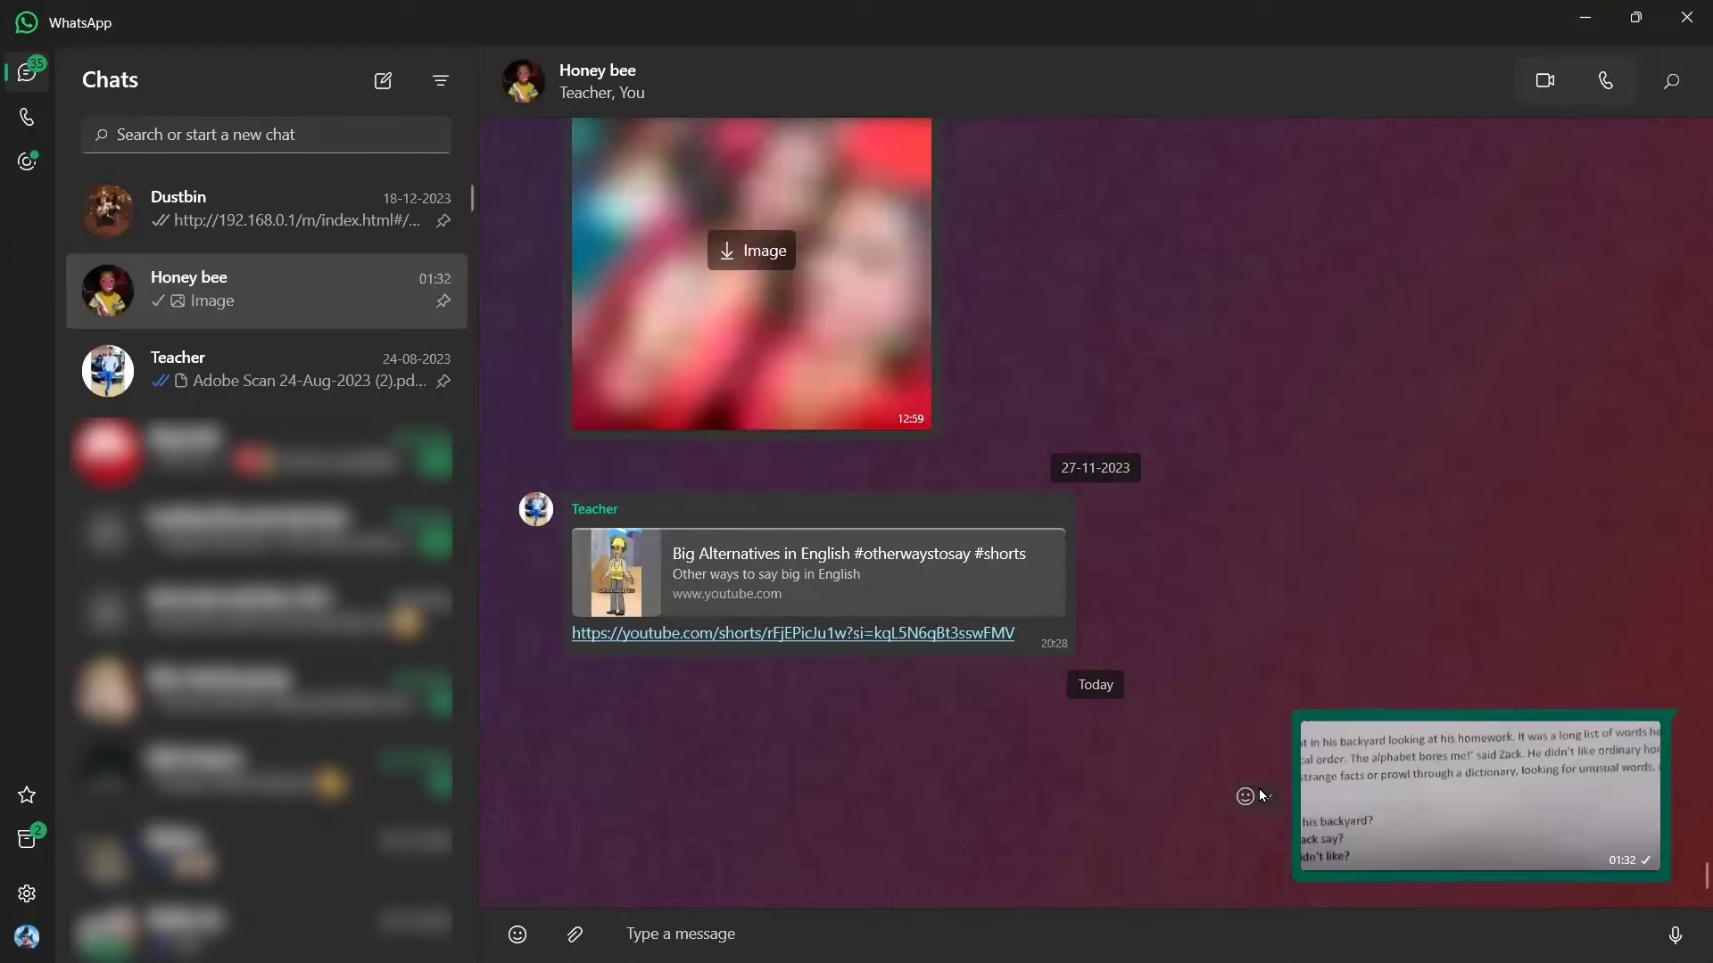
Step: Save the passage photo from the chat to Downloads as a JPG file named "passage", and return to the browser
click(1268, 798)
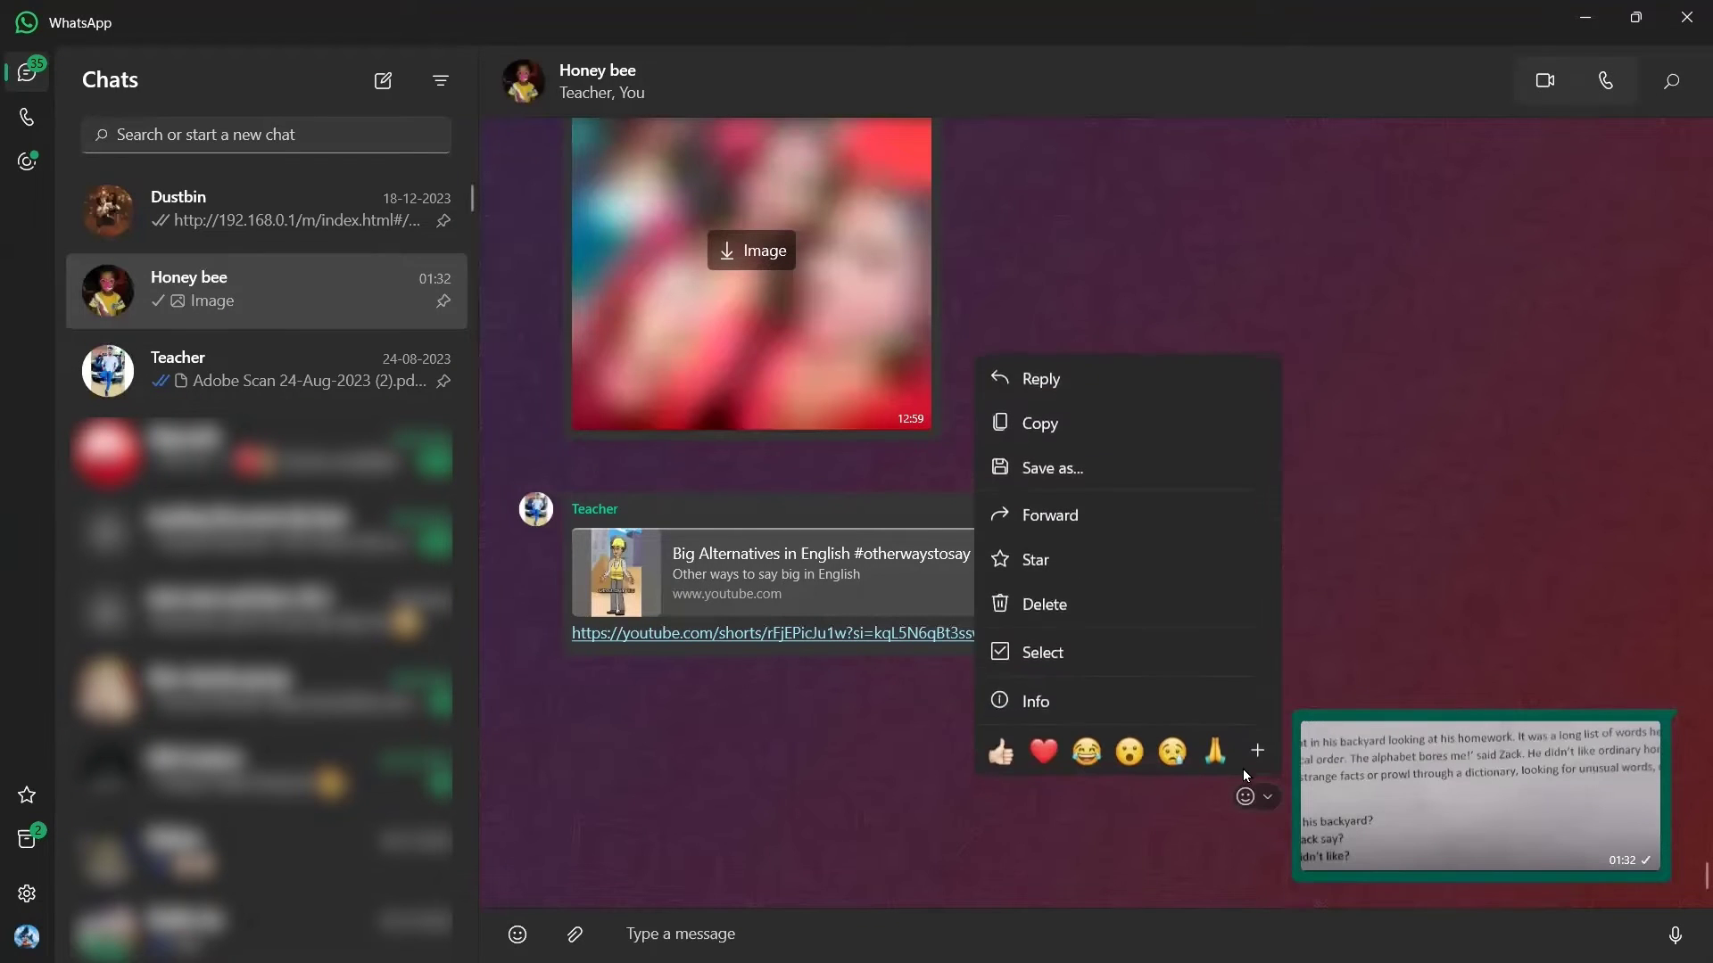
click(1083, 468)
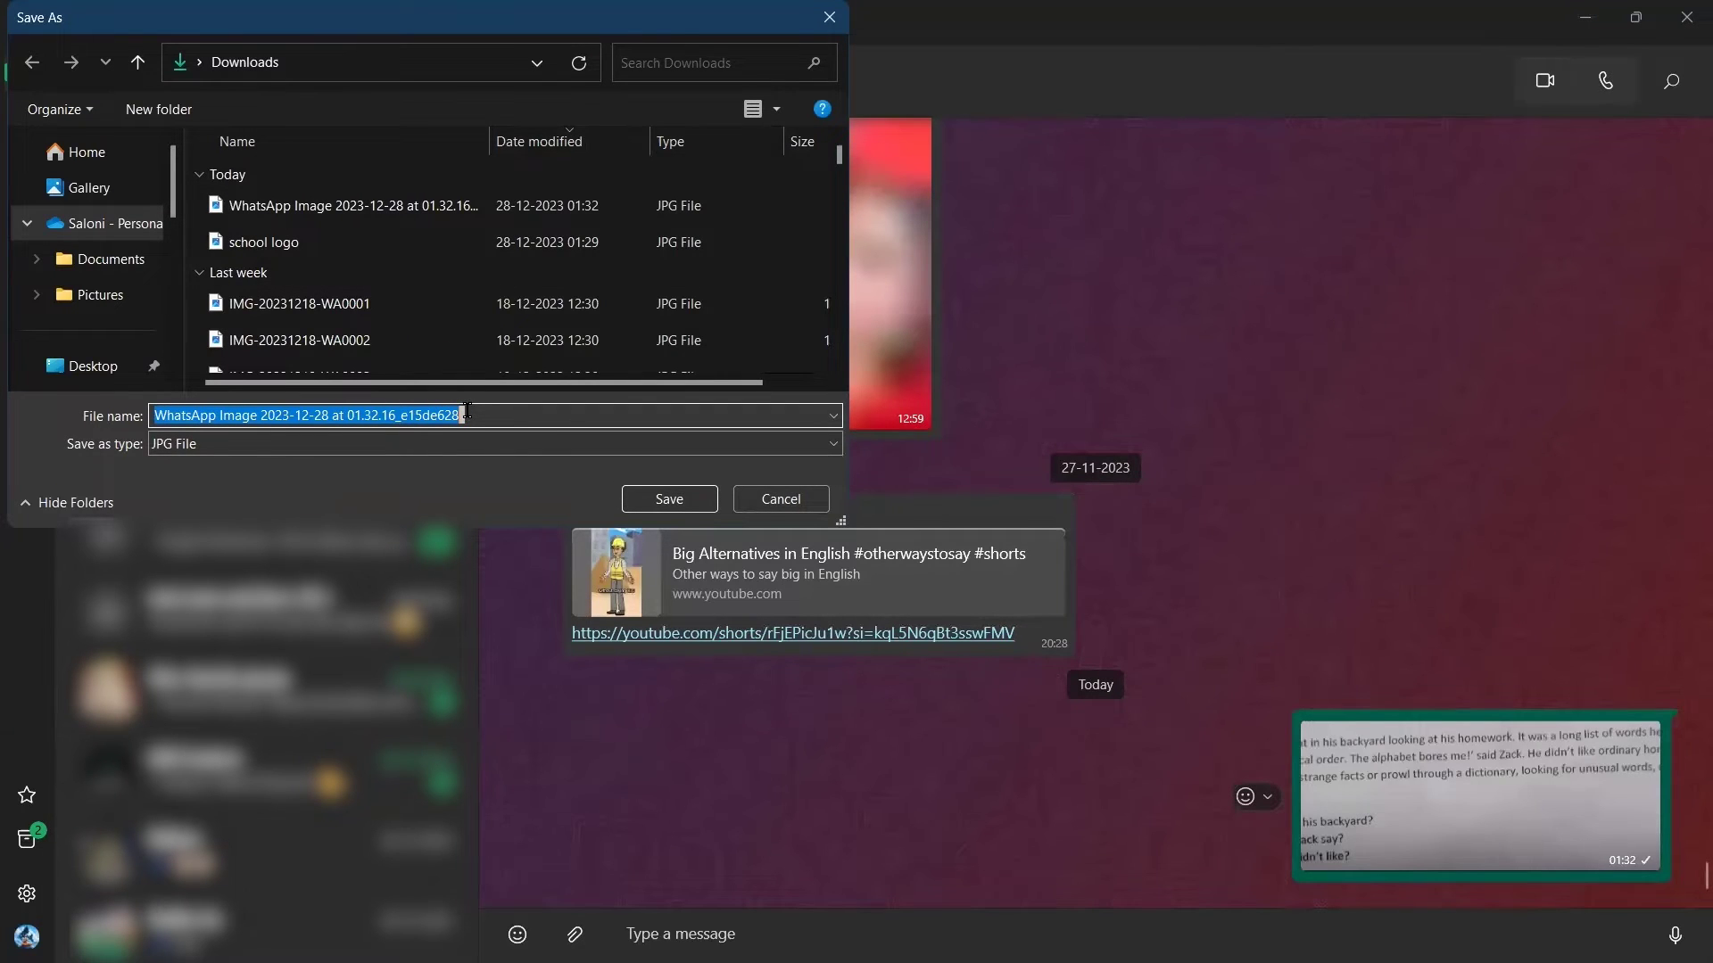
text(passage)
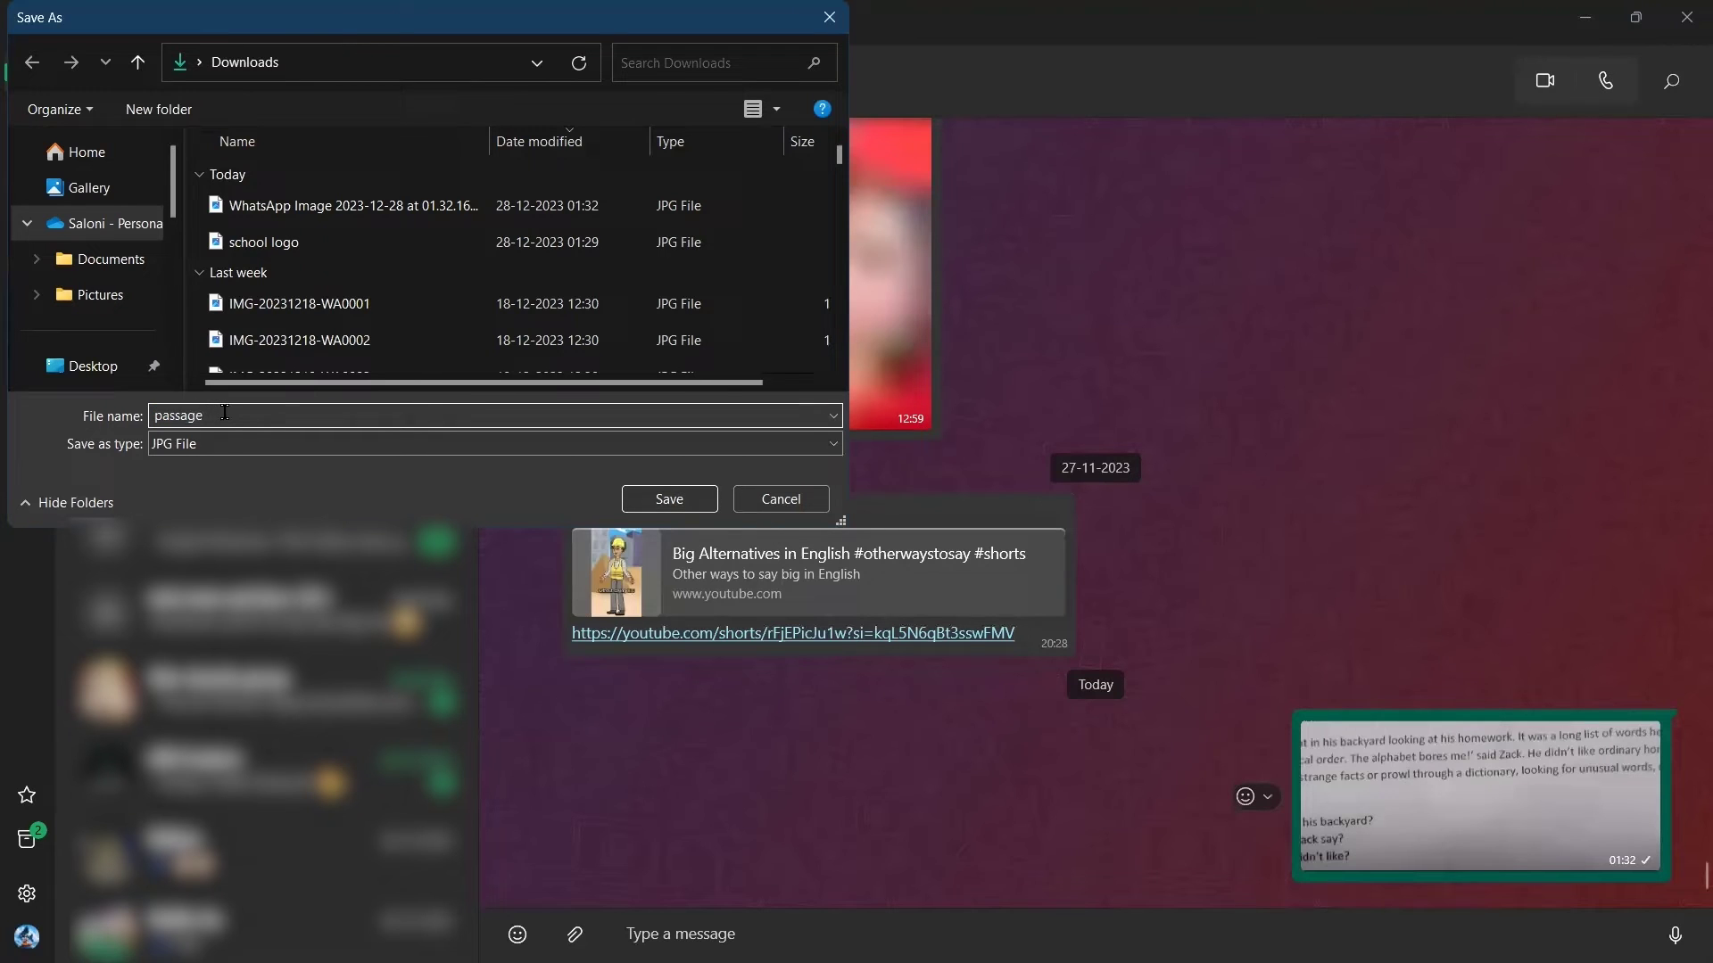
click(689, 500)
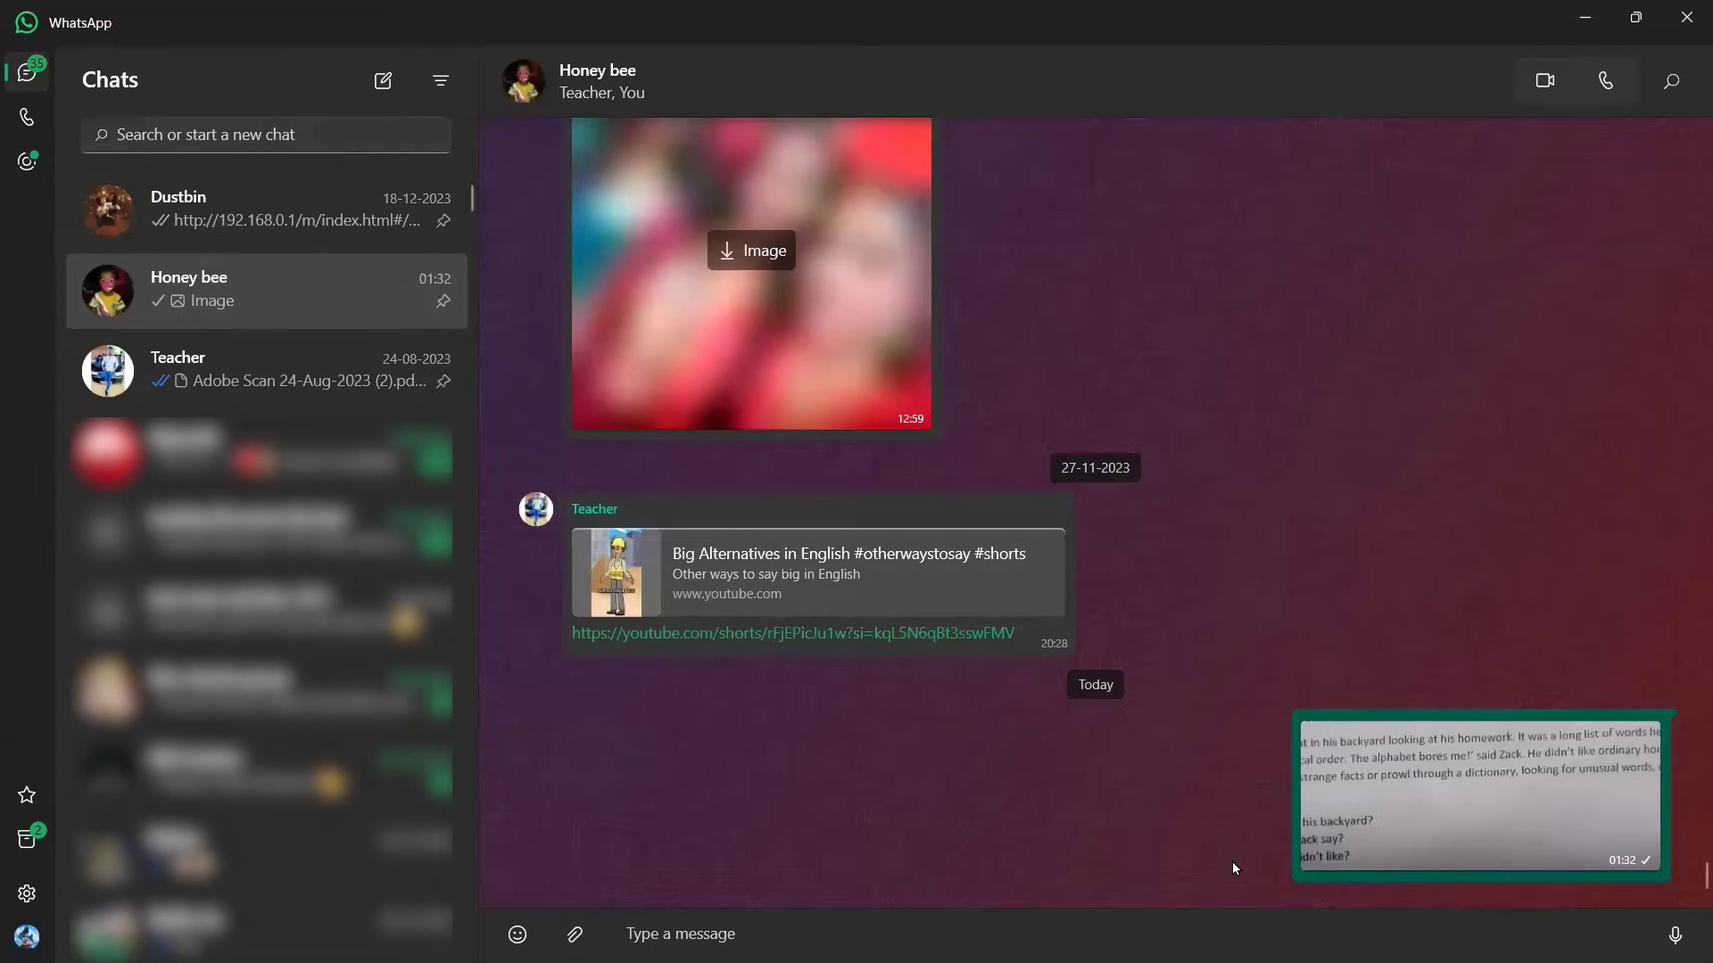
click(1584, 20)
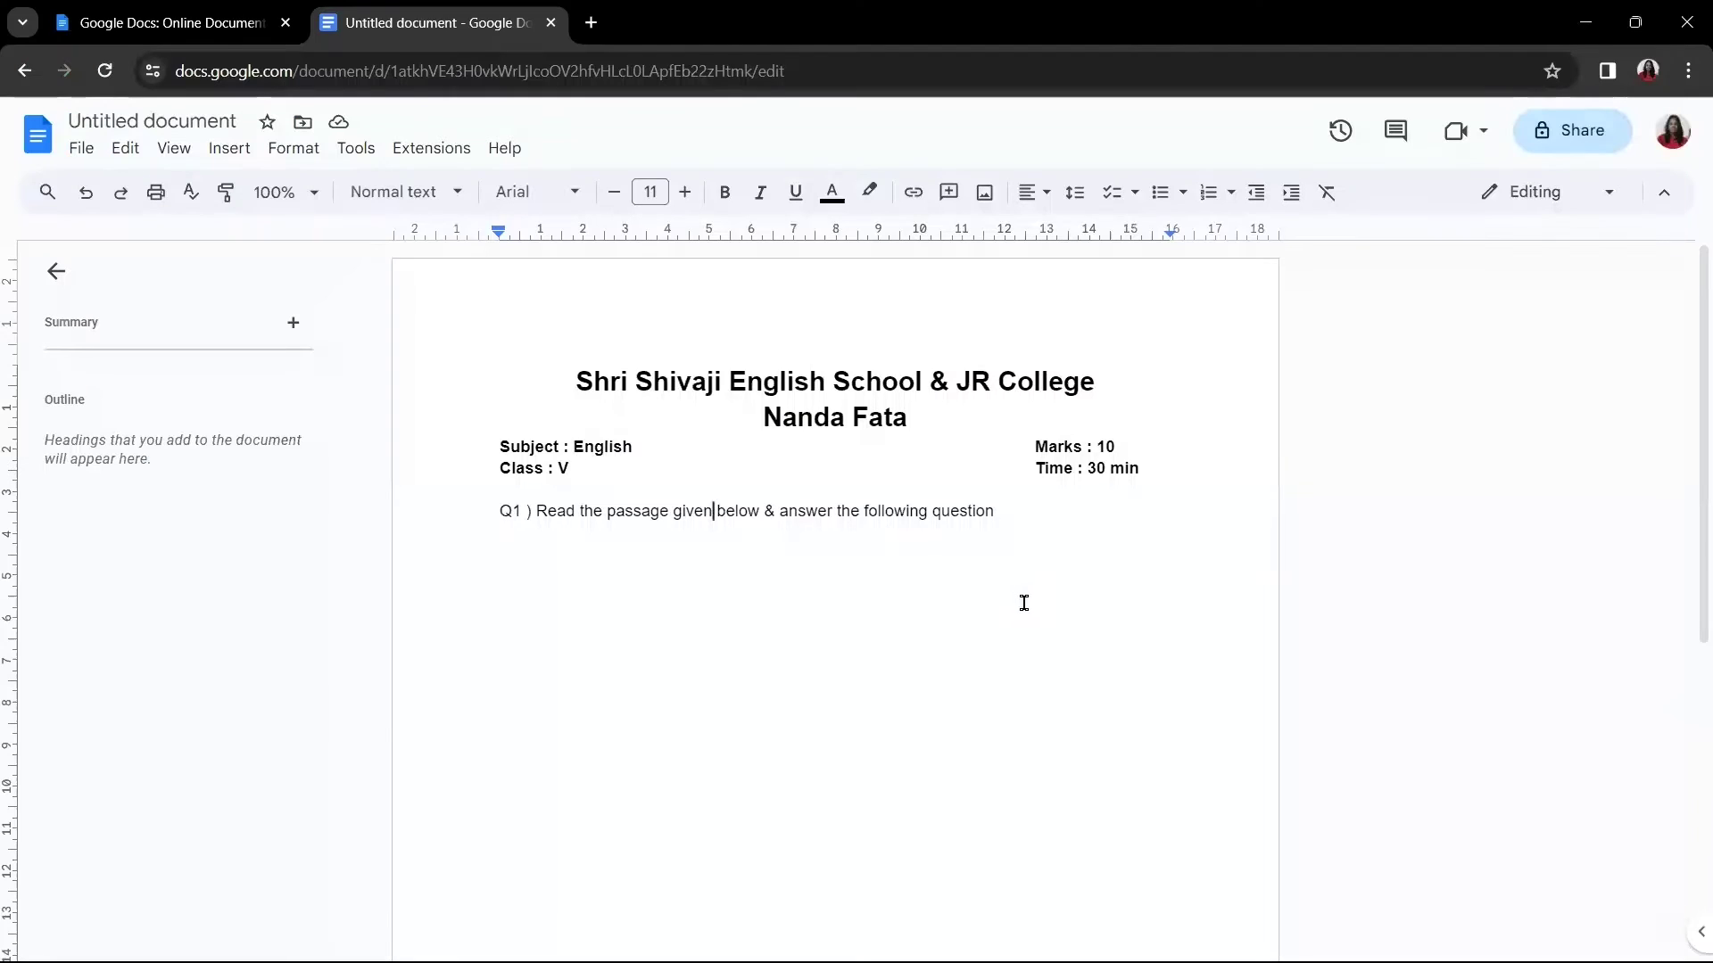
Step: Search the web for "image to text" in a new browser tab and open the imagetotext.io converter
click(591, 23)
click(596, 66)
text(ima)
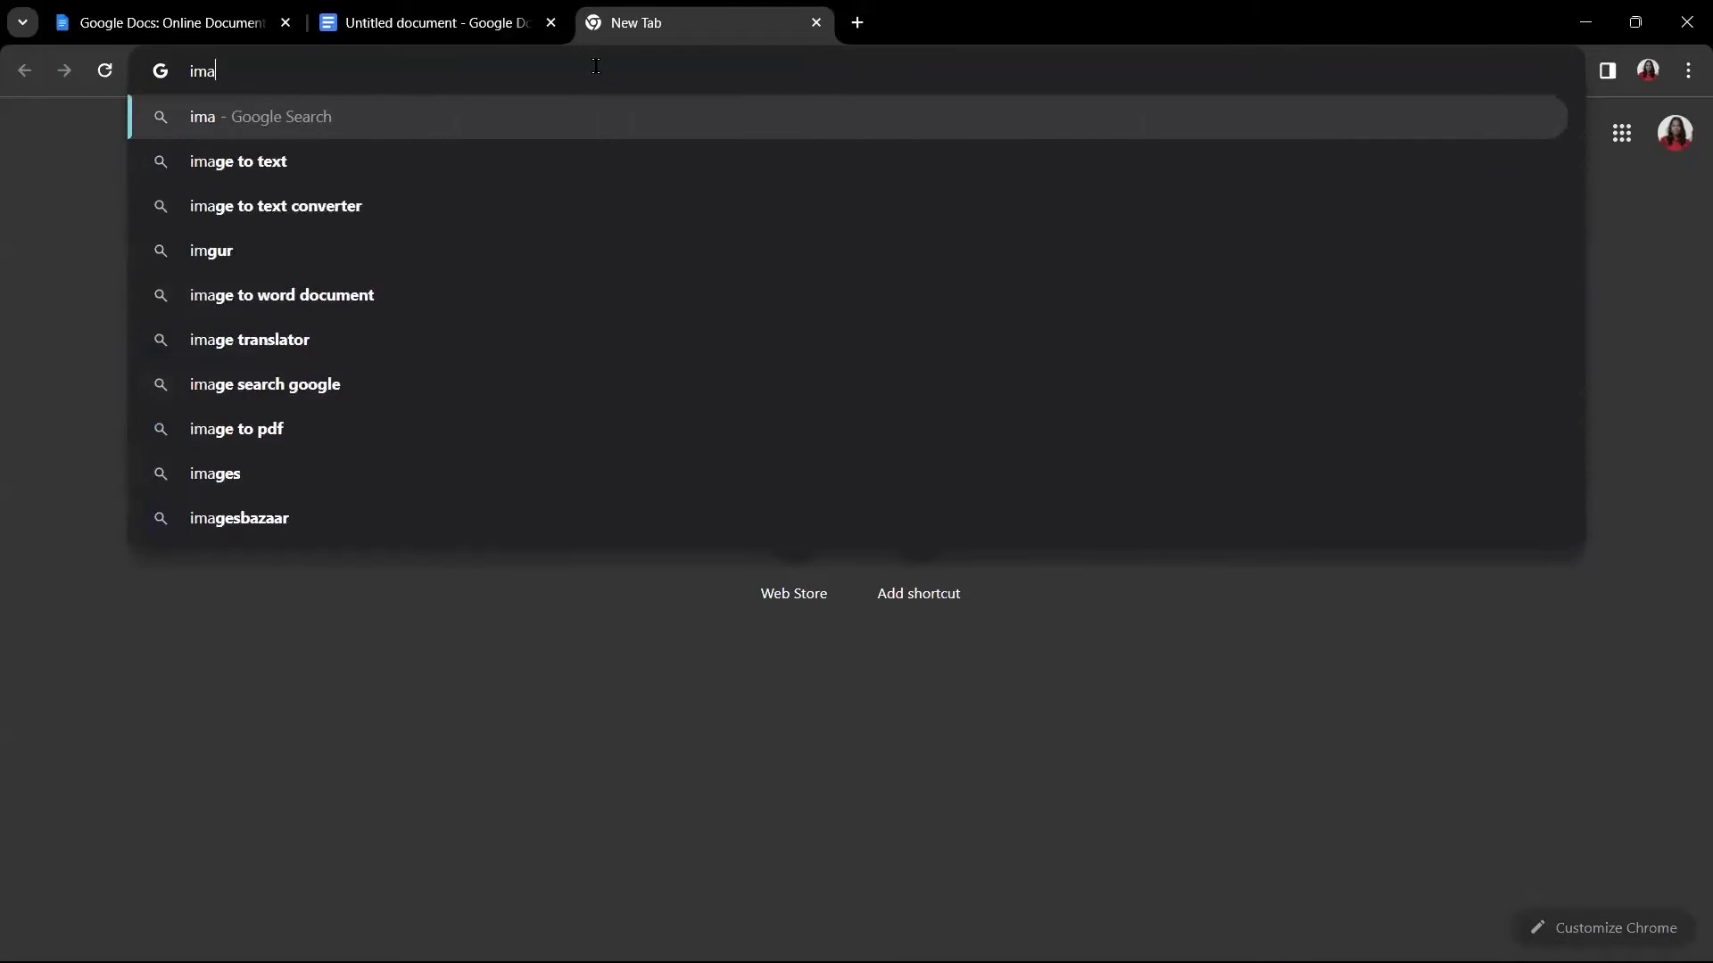
text(ge to text)
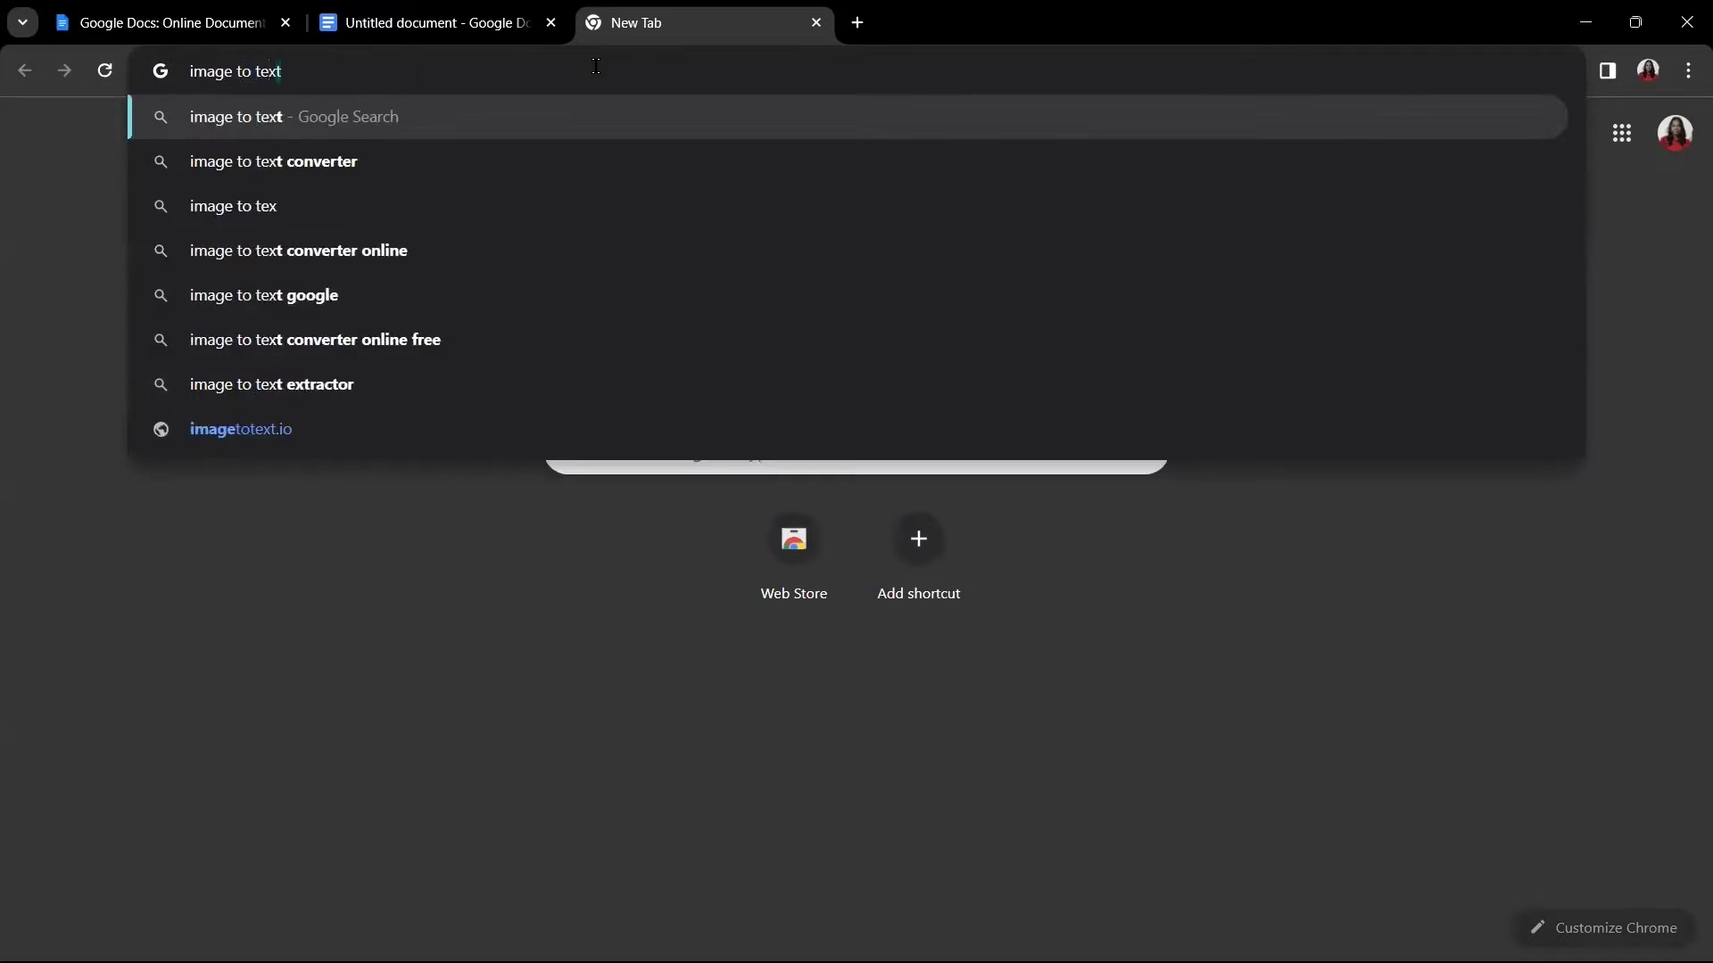
key(Return)
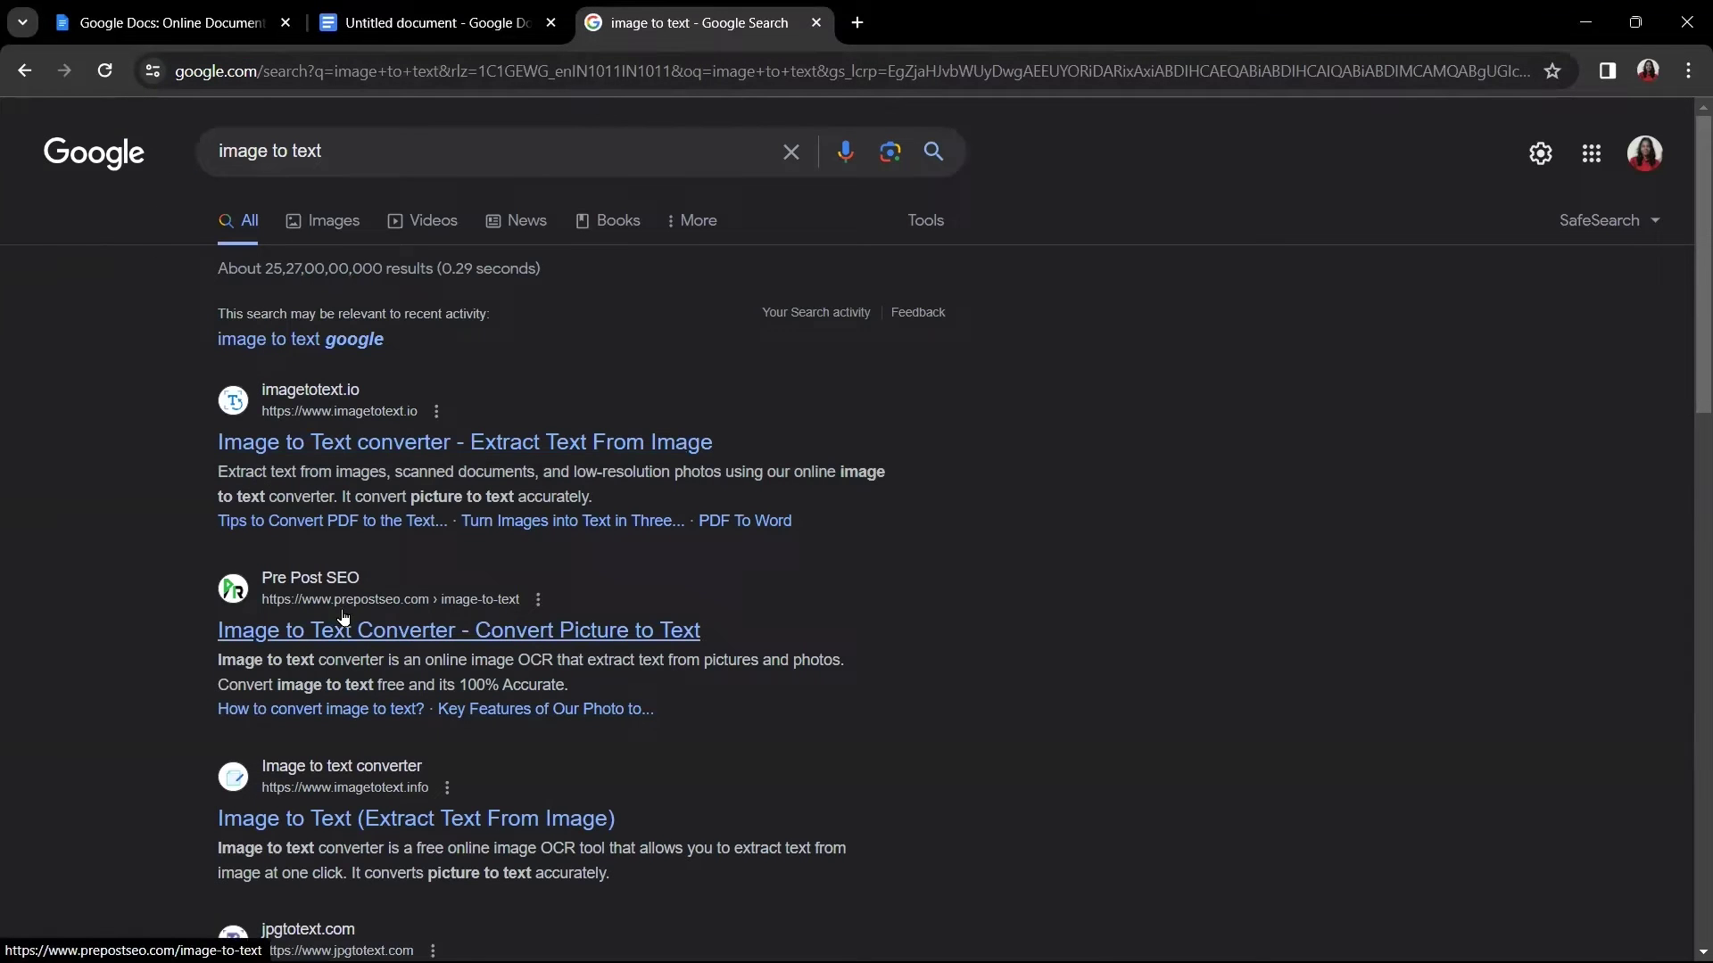
click(338, 444)
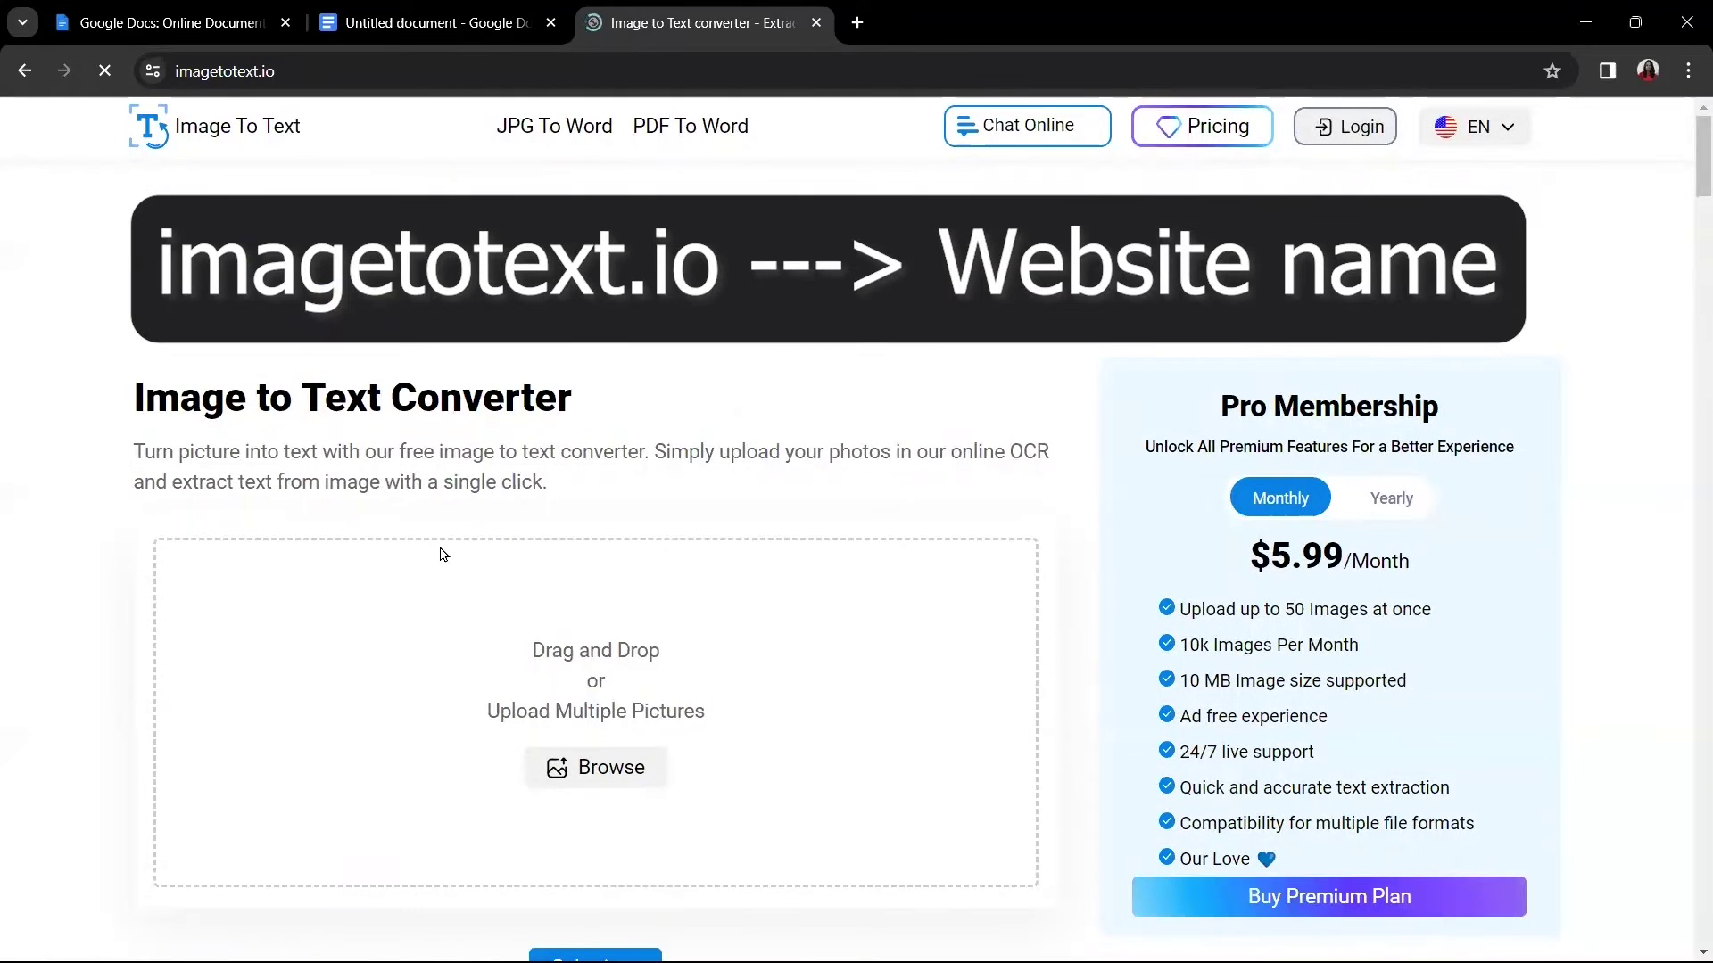
Step: Upload the "passage" image from Downloads to the converter and submit it for text extraction
scroll(459, 559, down, 2)
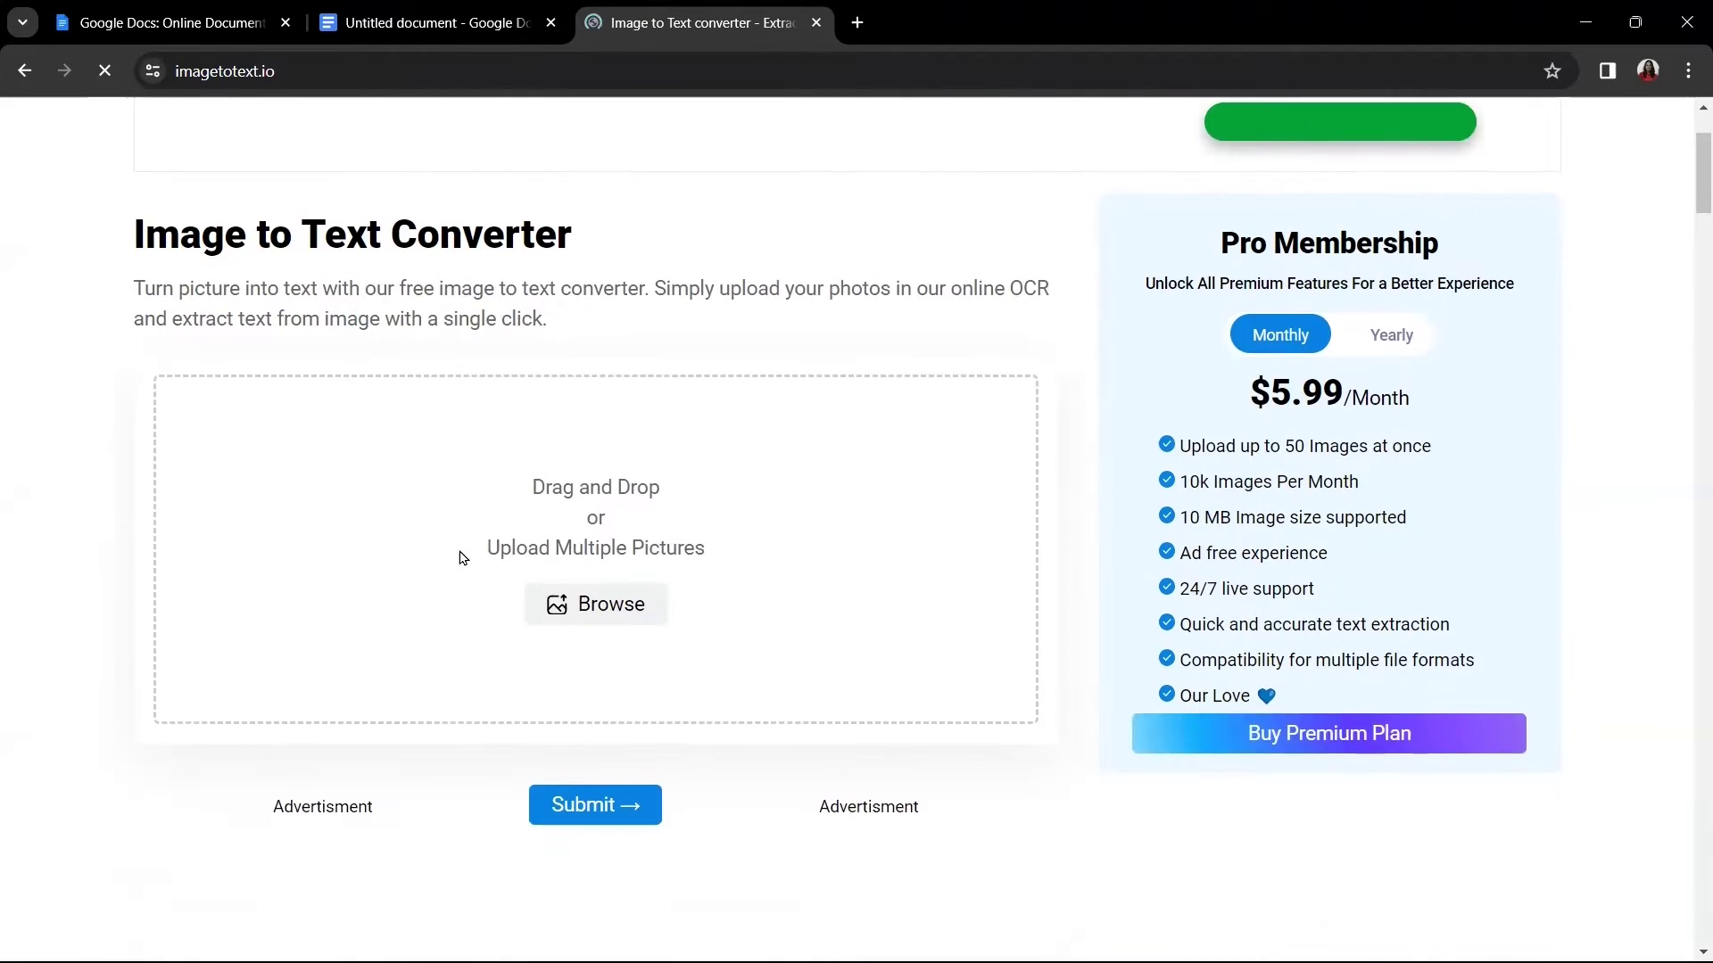
click(580, 615)
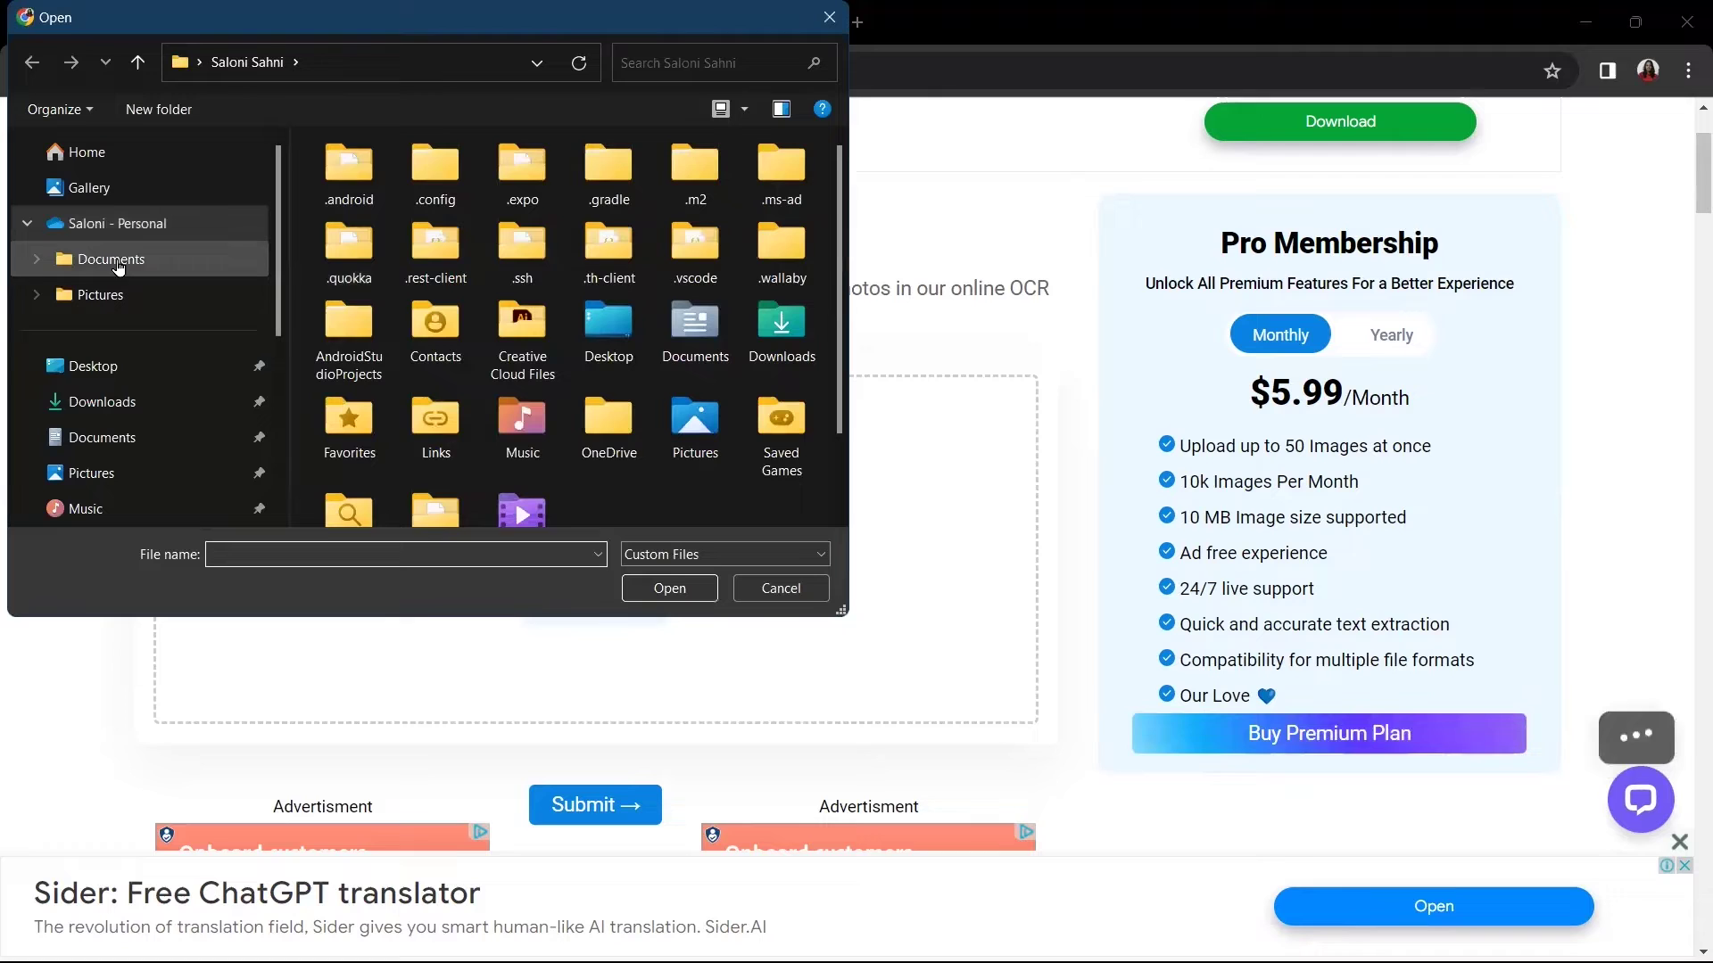
click(102, 401)
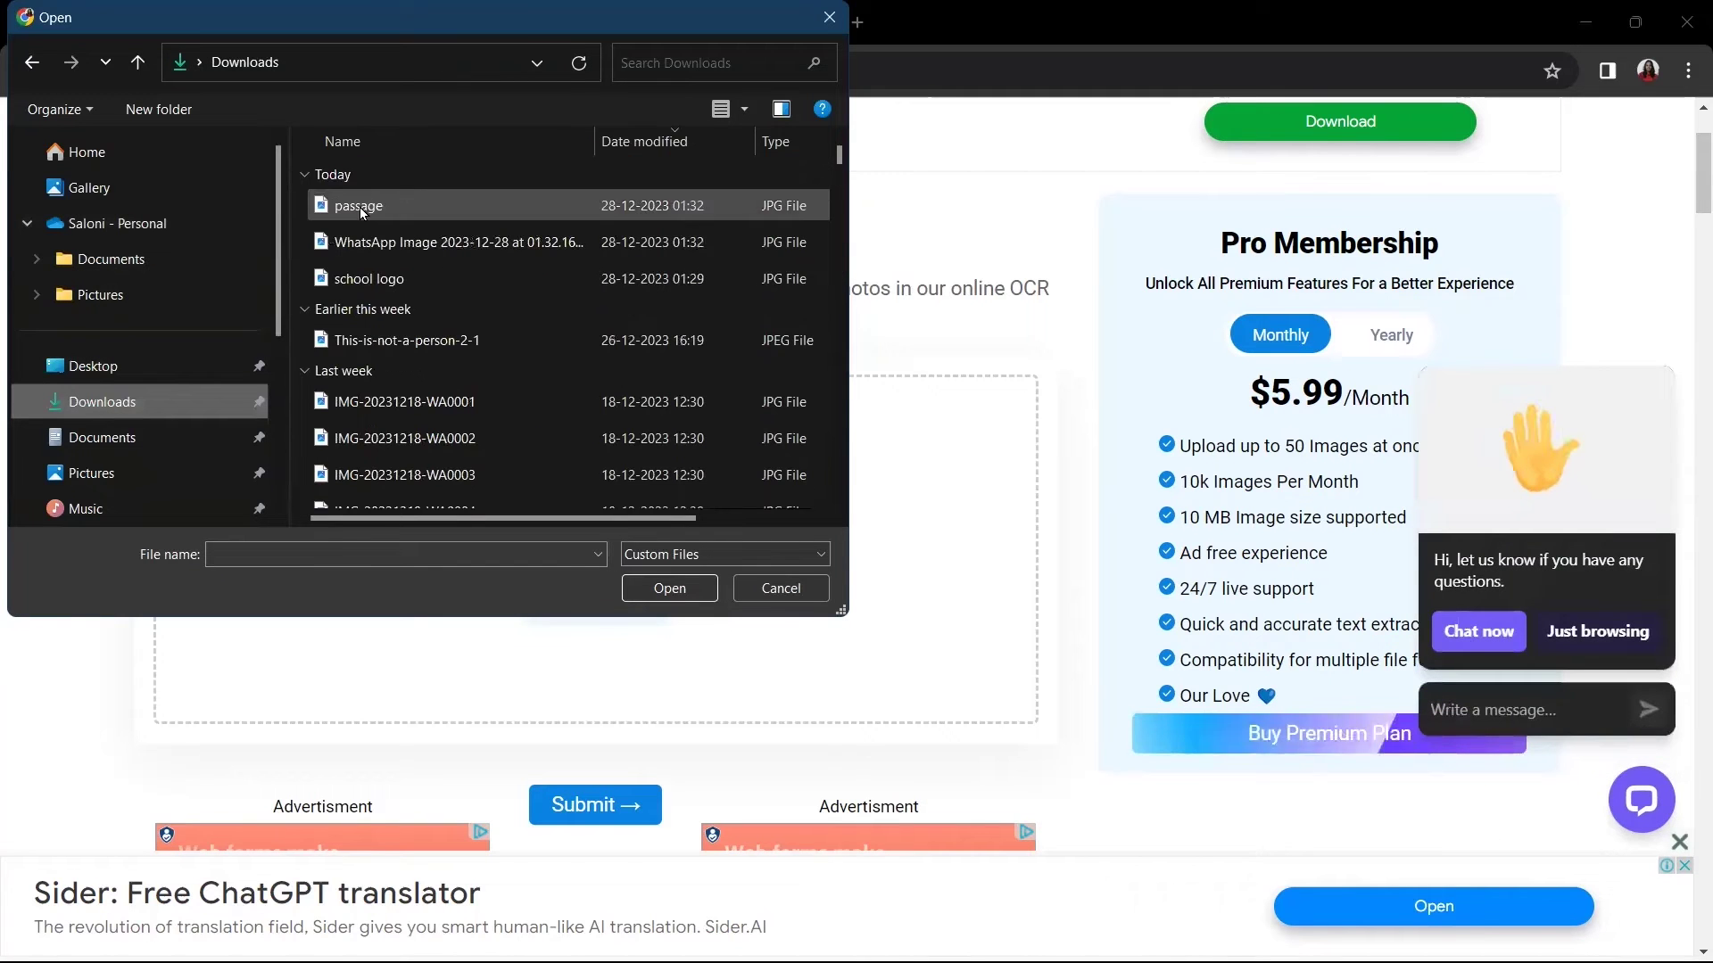
click(360, 207)
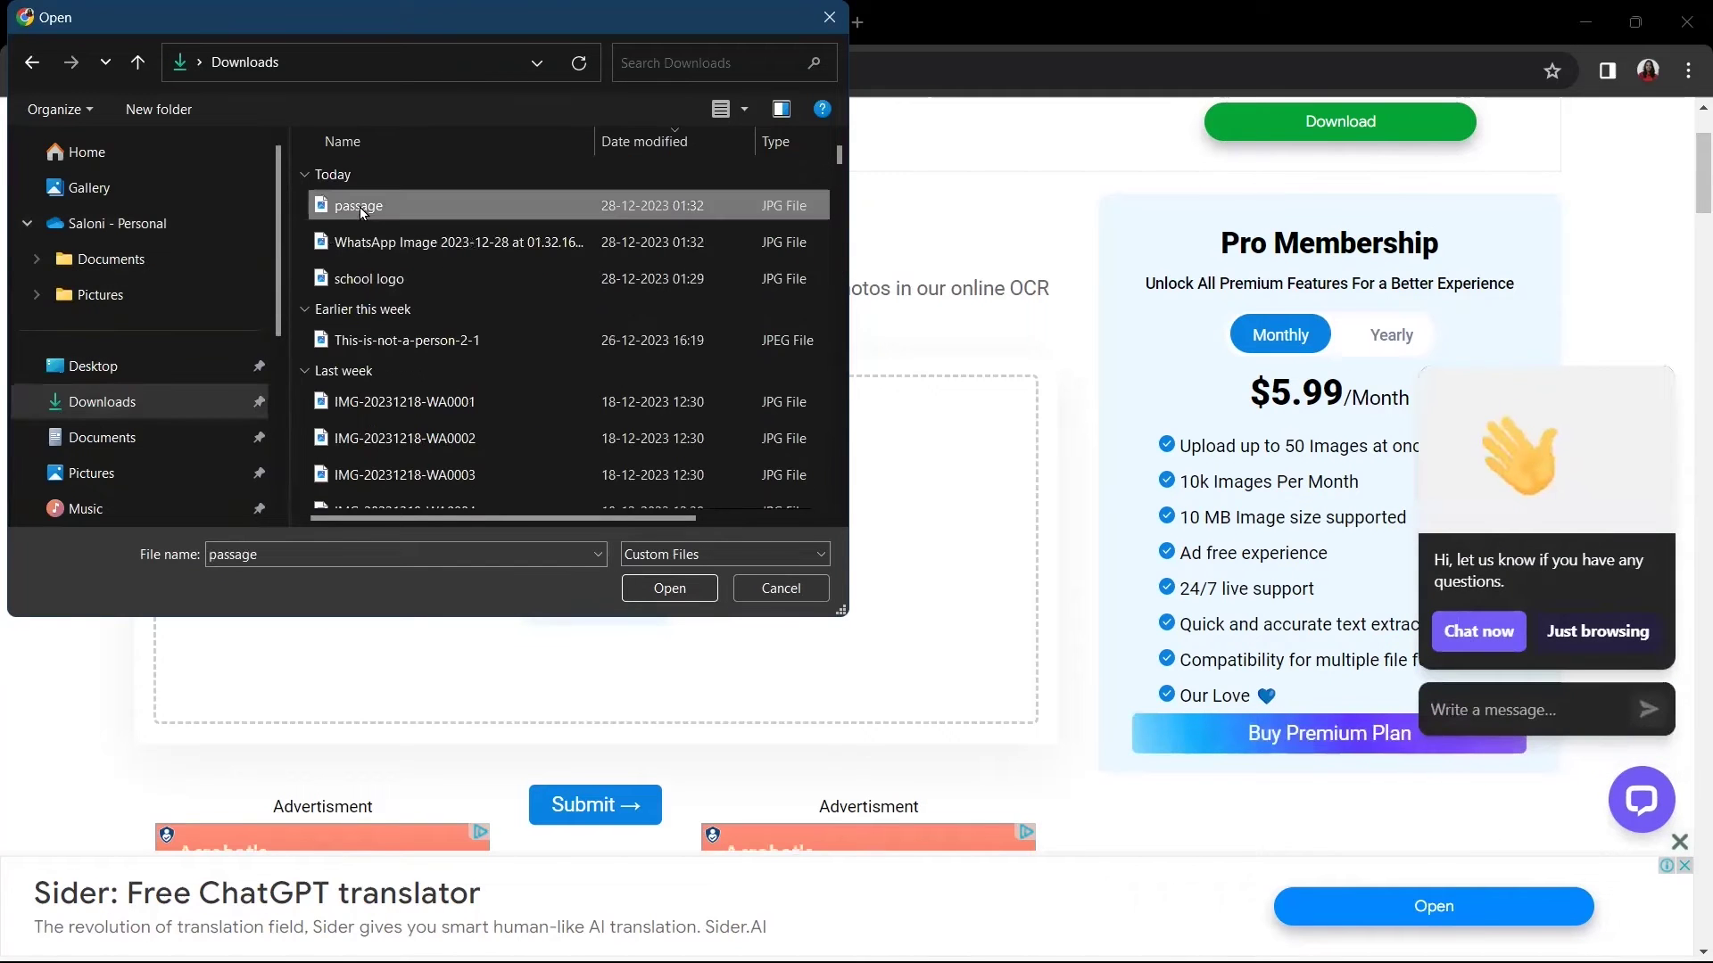
click(656, 596)
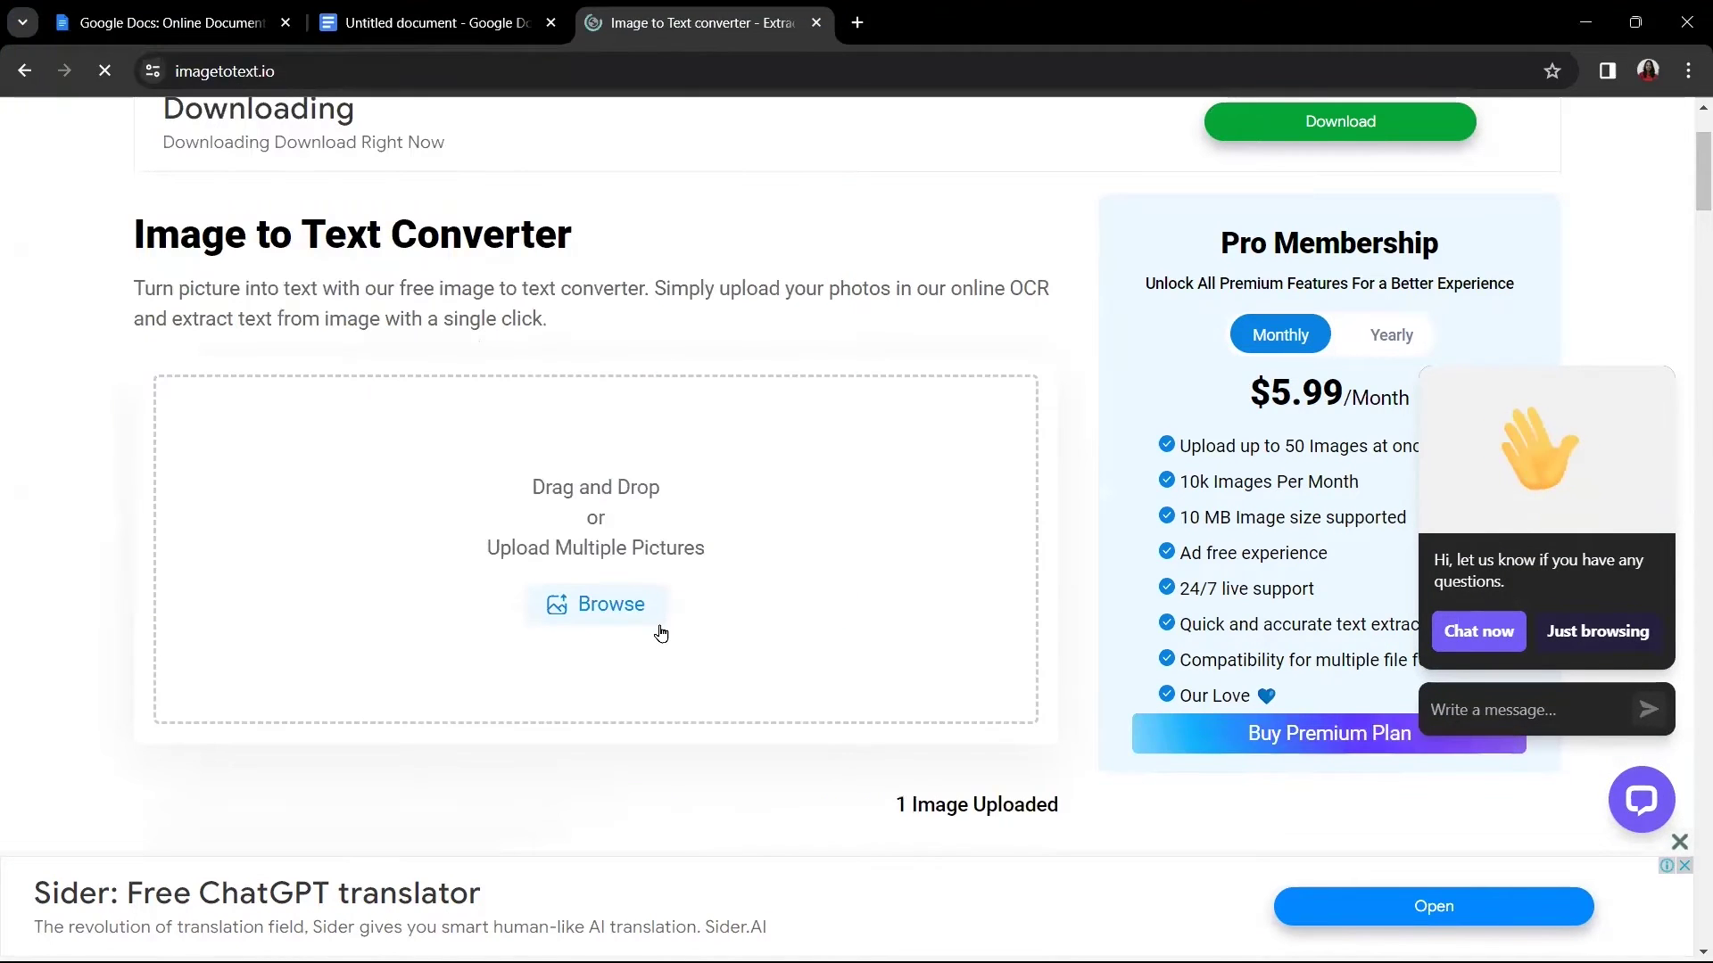
scroll(535, 624, down, 4)
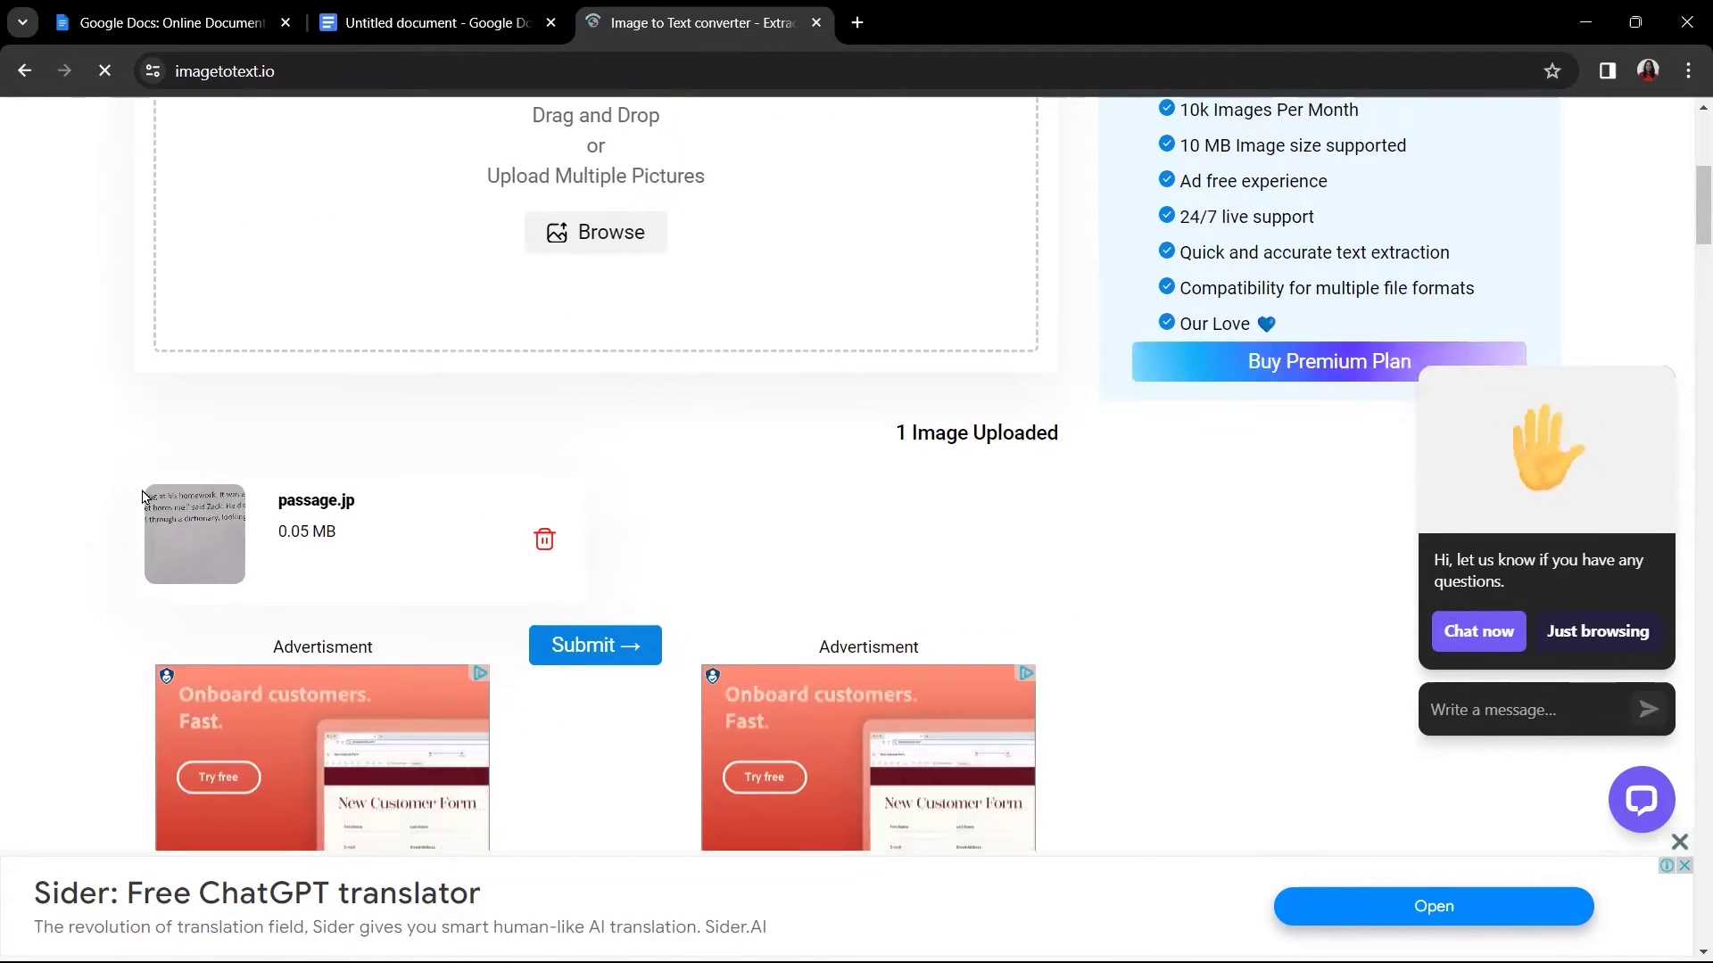
click(598, 654)
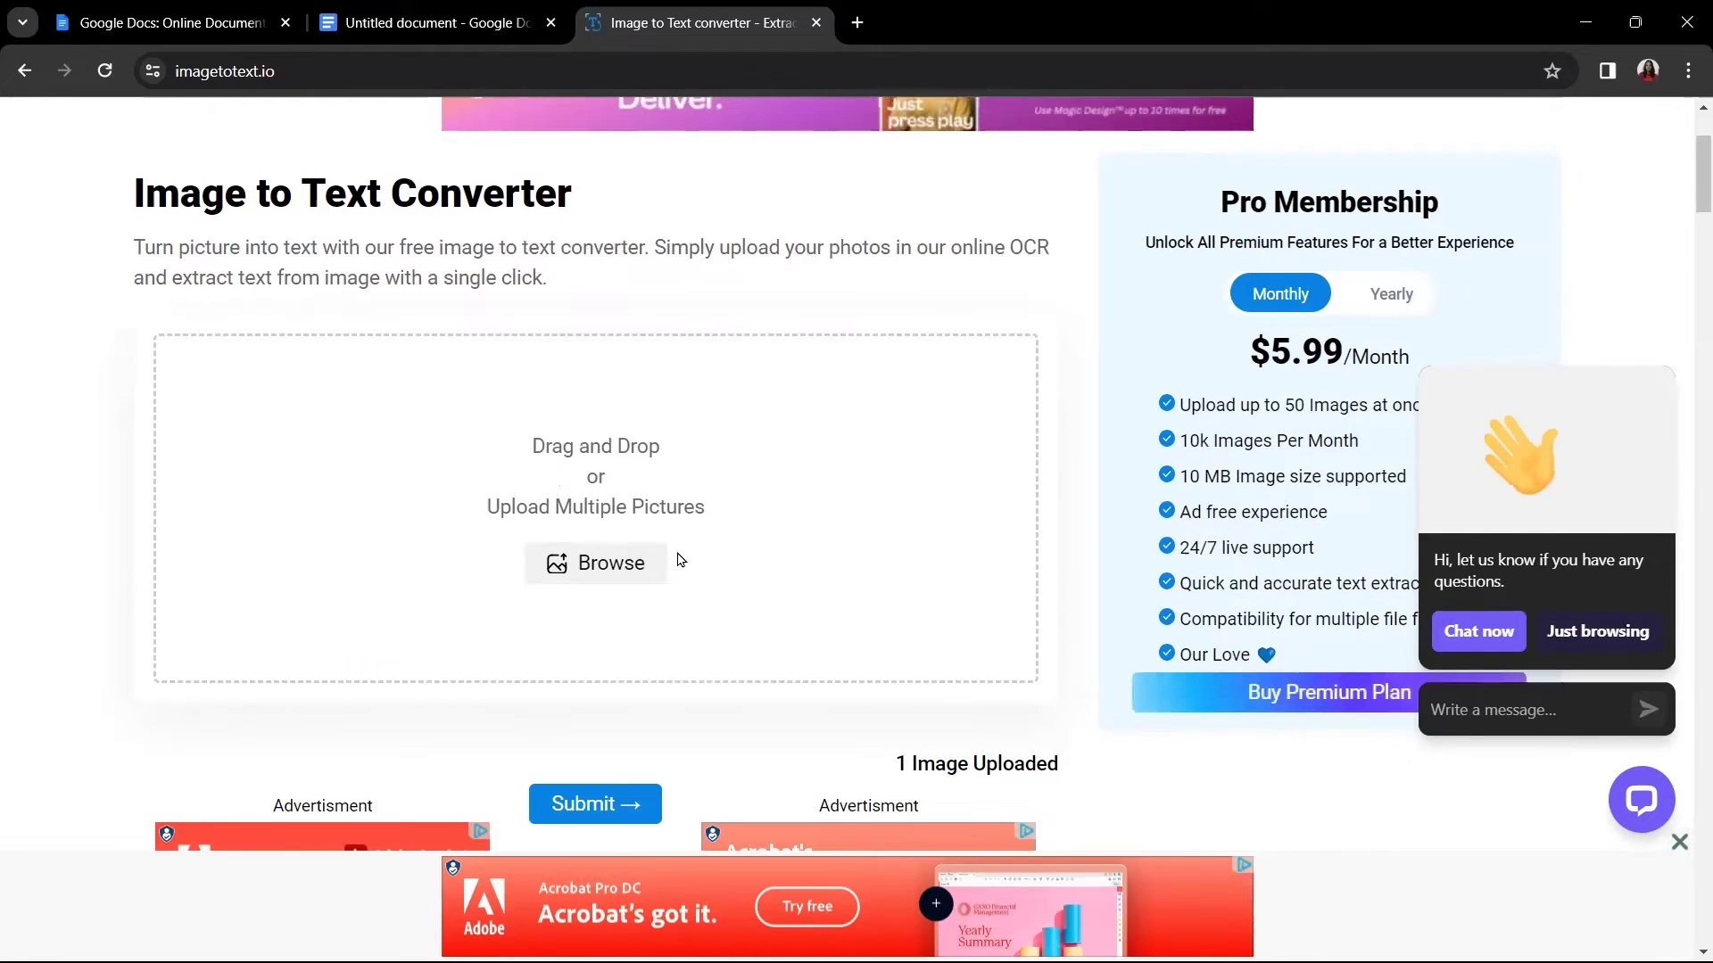
Step: Review the text extracted from the passage image and copy it
scroll(681, 560, down, 10)
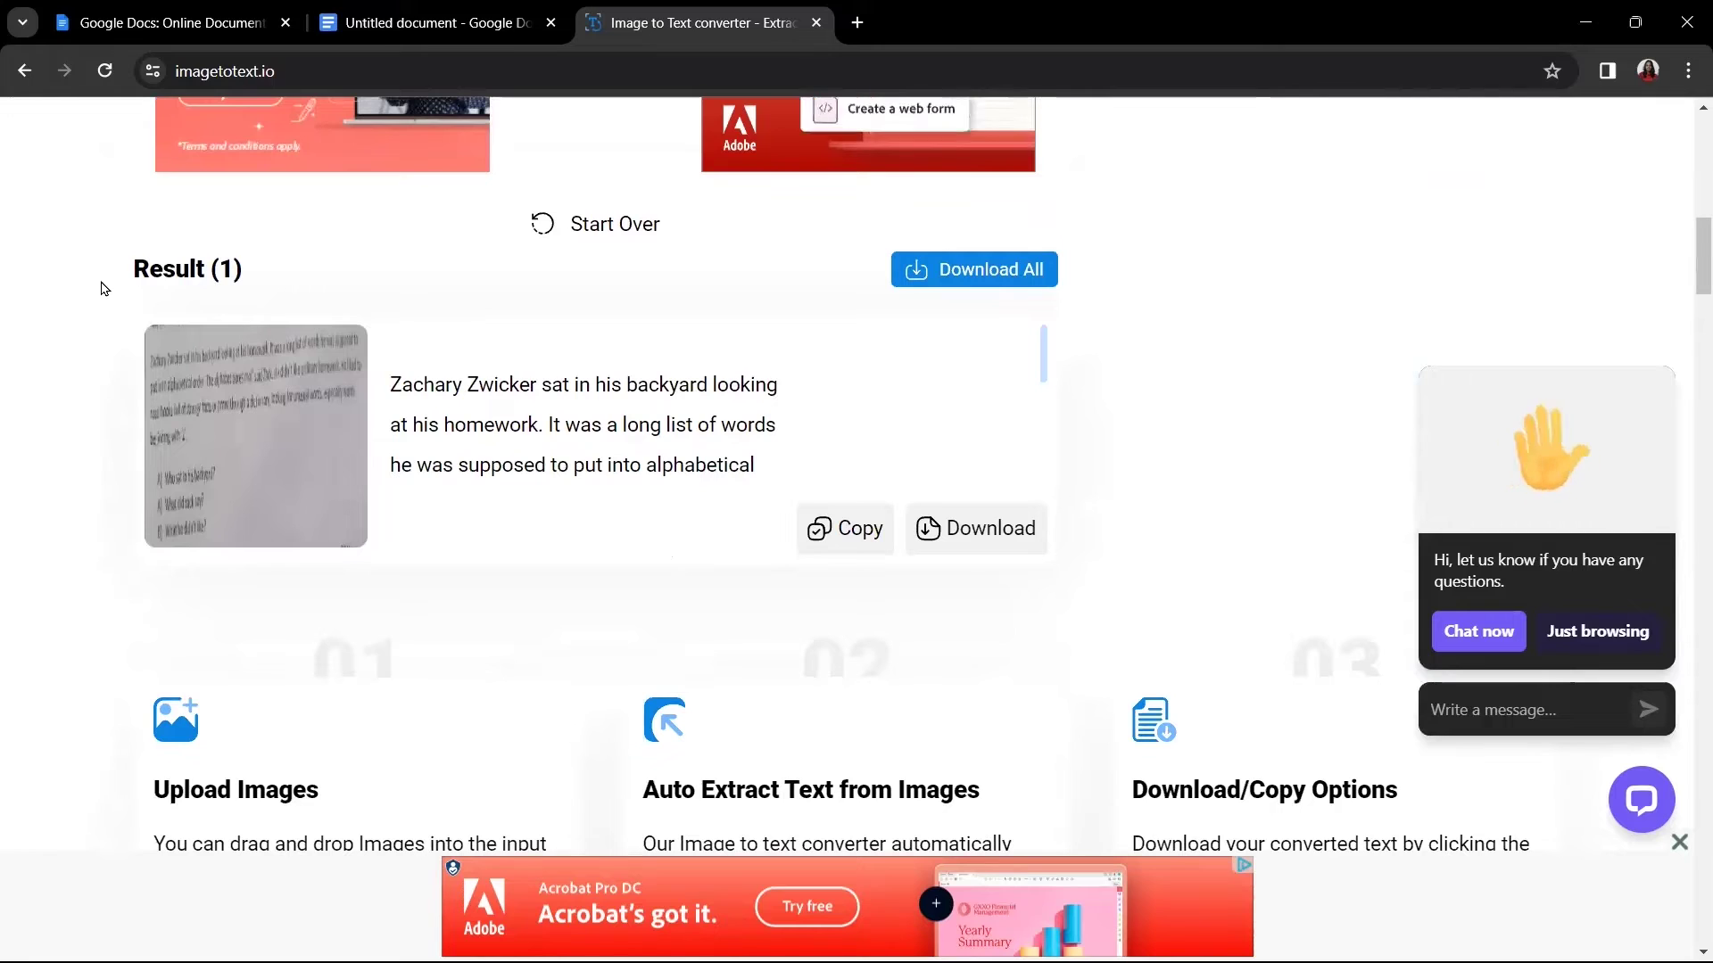
drag(101, 289, 244, 274)
click(454, 413)
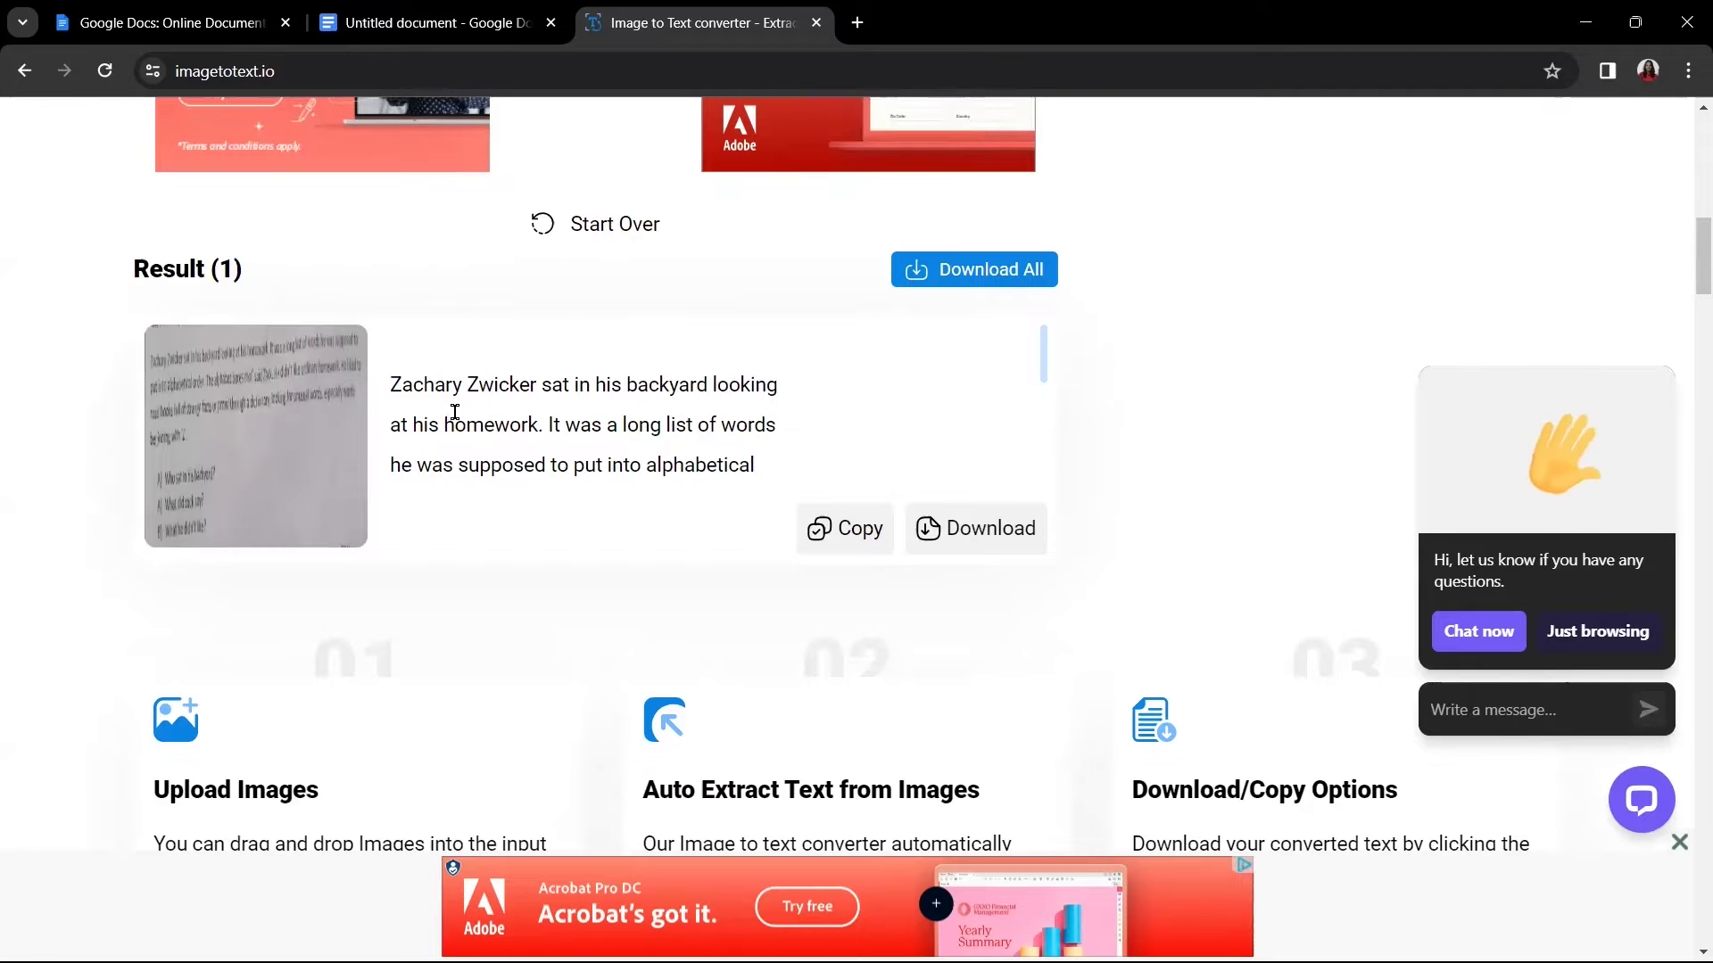
scroll(526, 424, down, 5)
scroll(531, 428, up, 5)
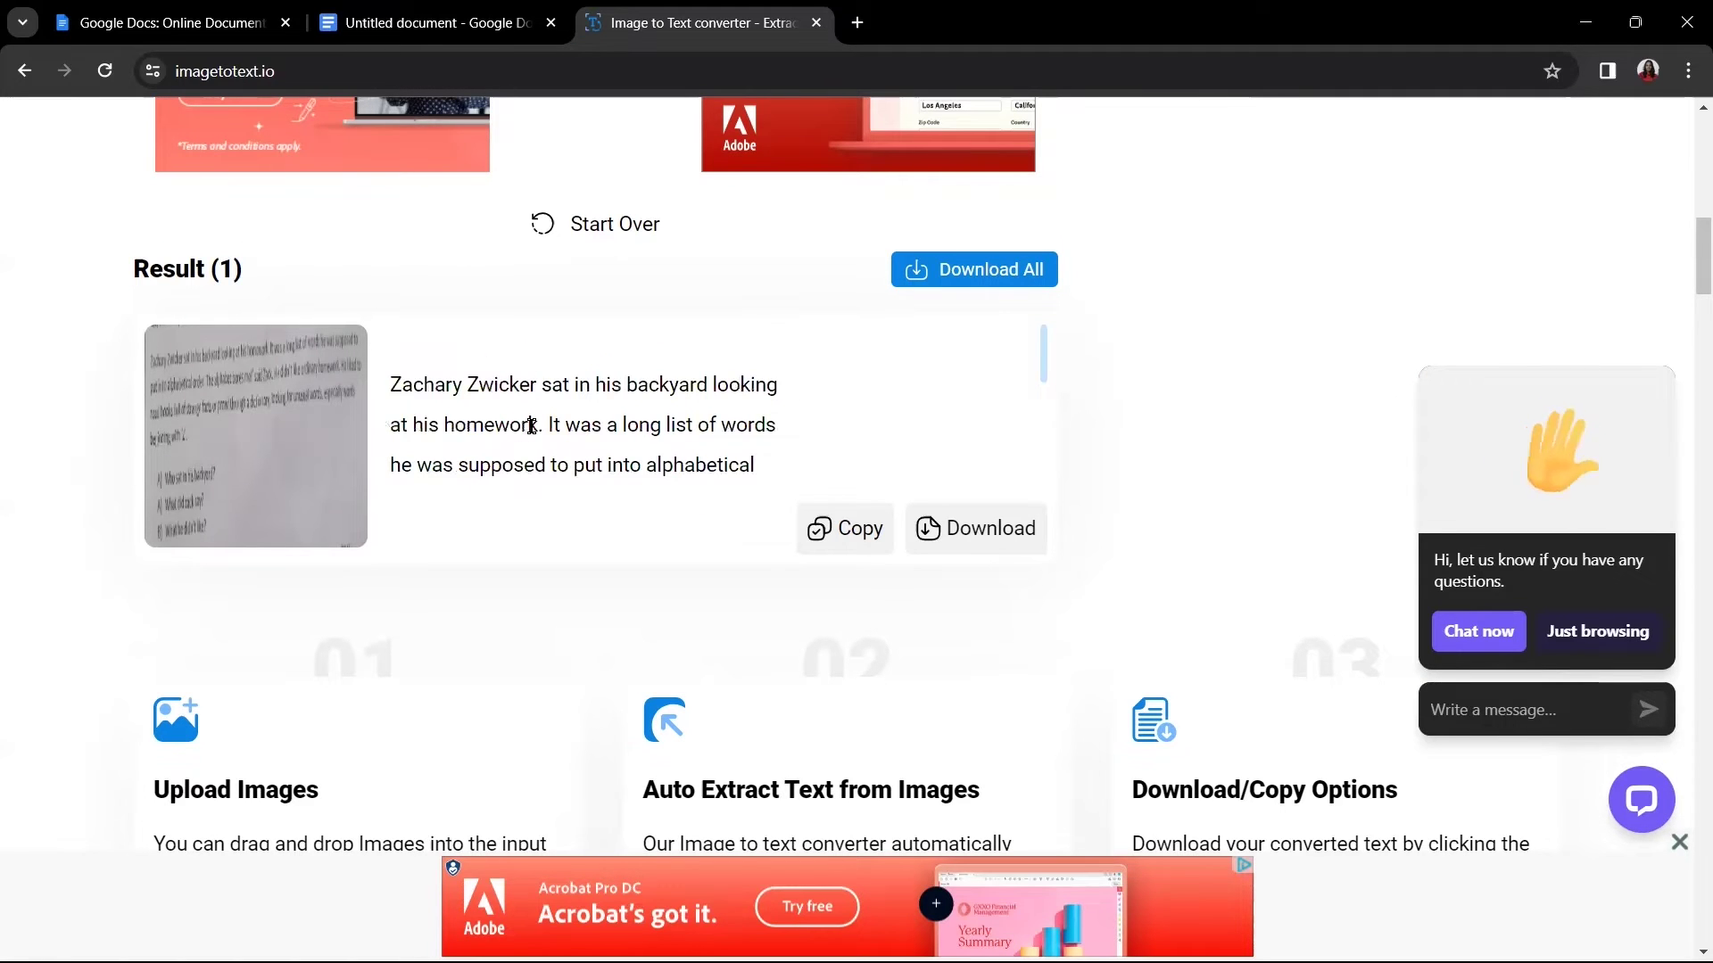
click(822, 533)
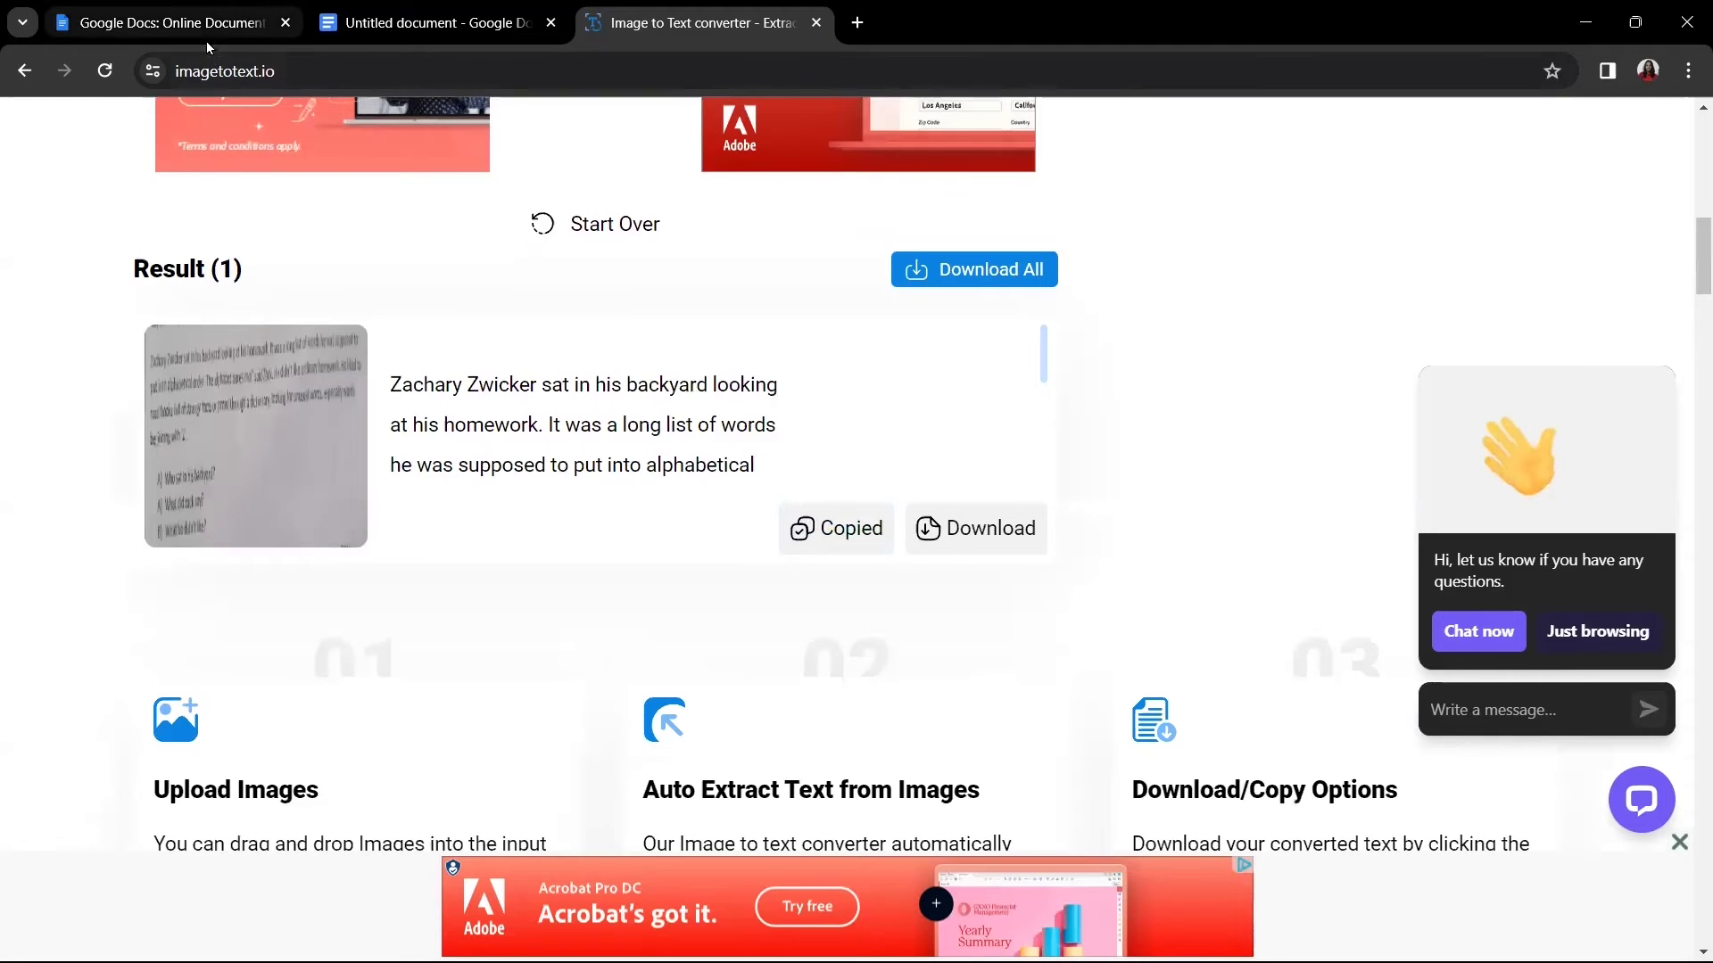
Step: In the Google Docs question paper, paste the extracted passage below the Q1 line and add a blank line before its questions
click(375, 23)
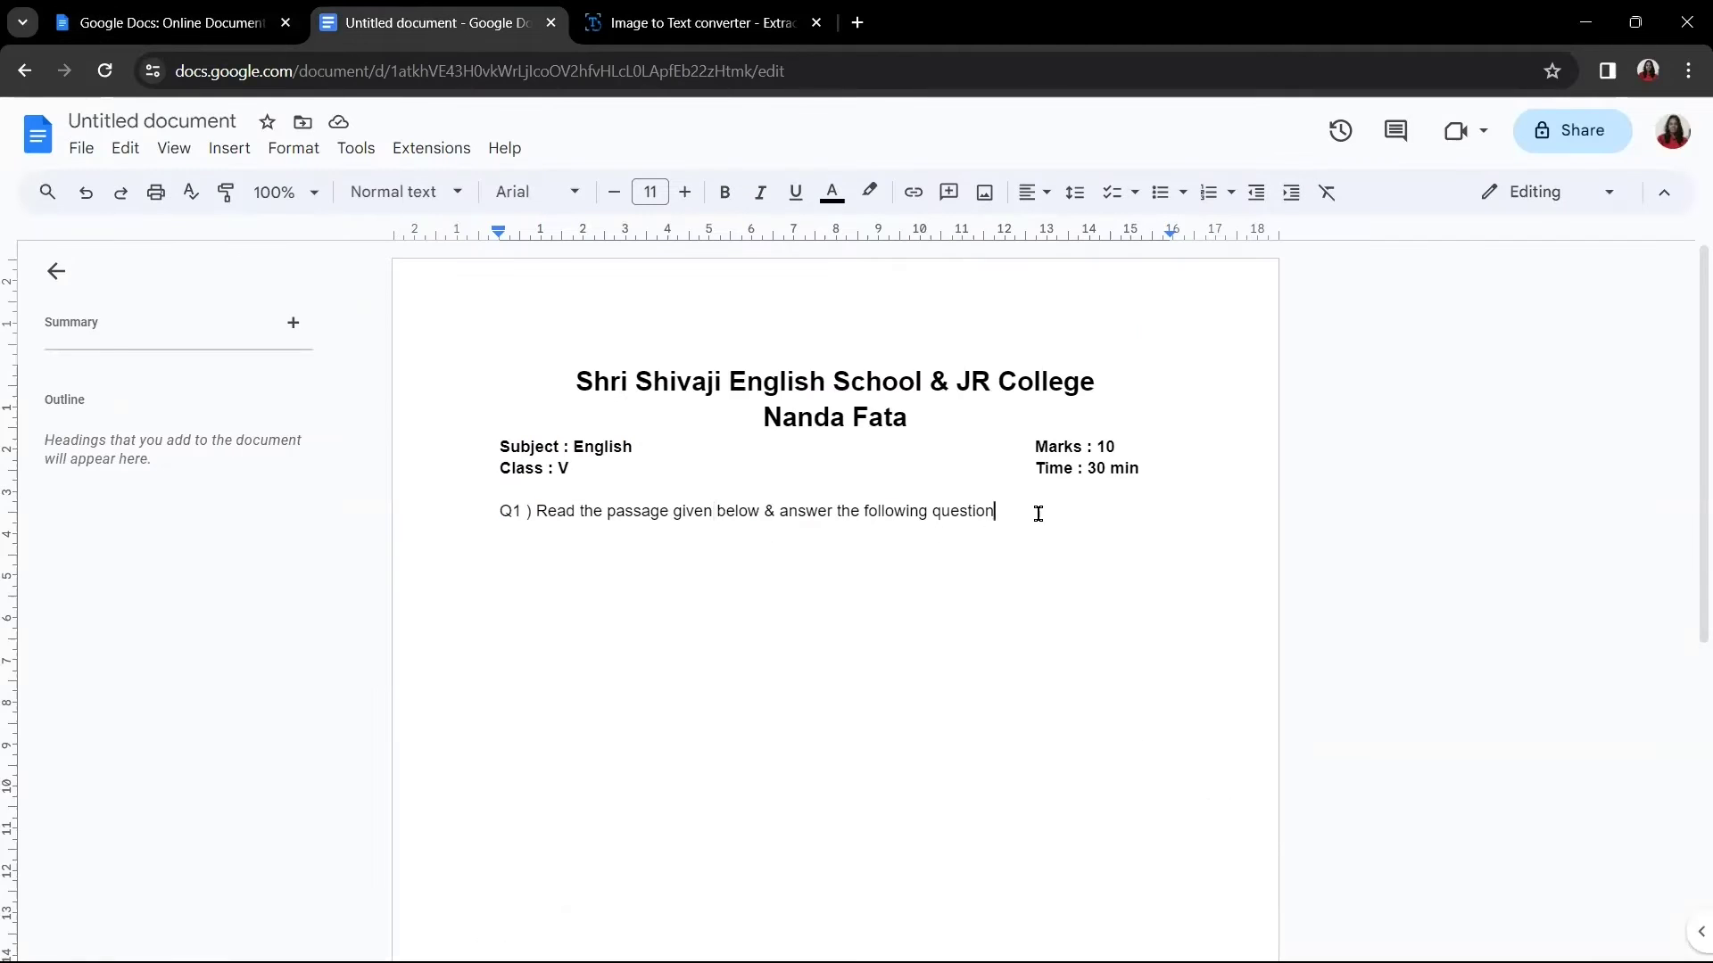
key(Return)
key(ctrl+v)
key(ctrl+z)
right_click(656, 572)
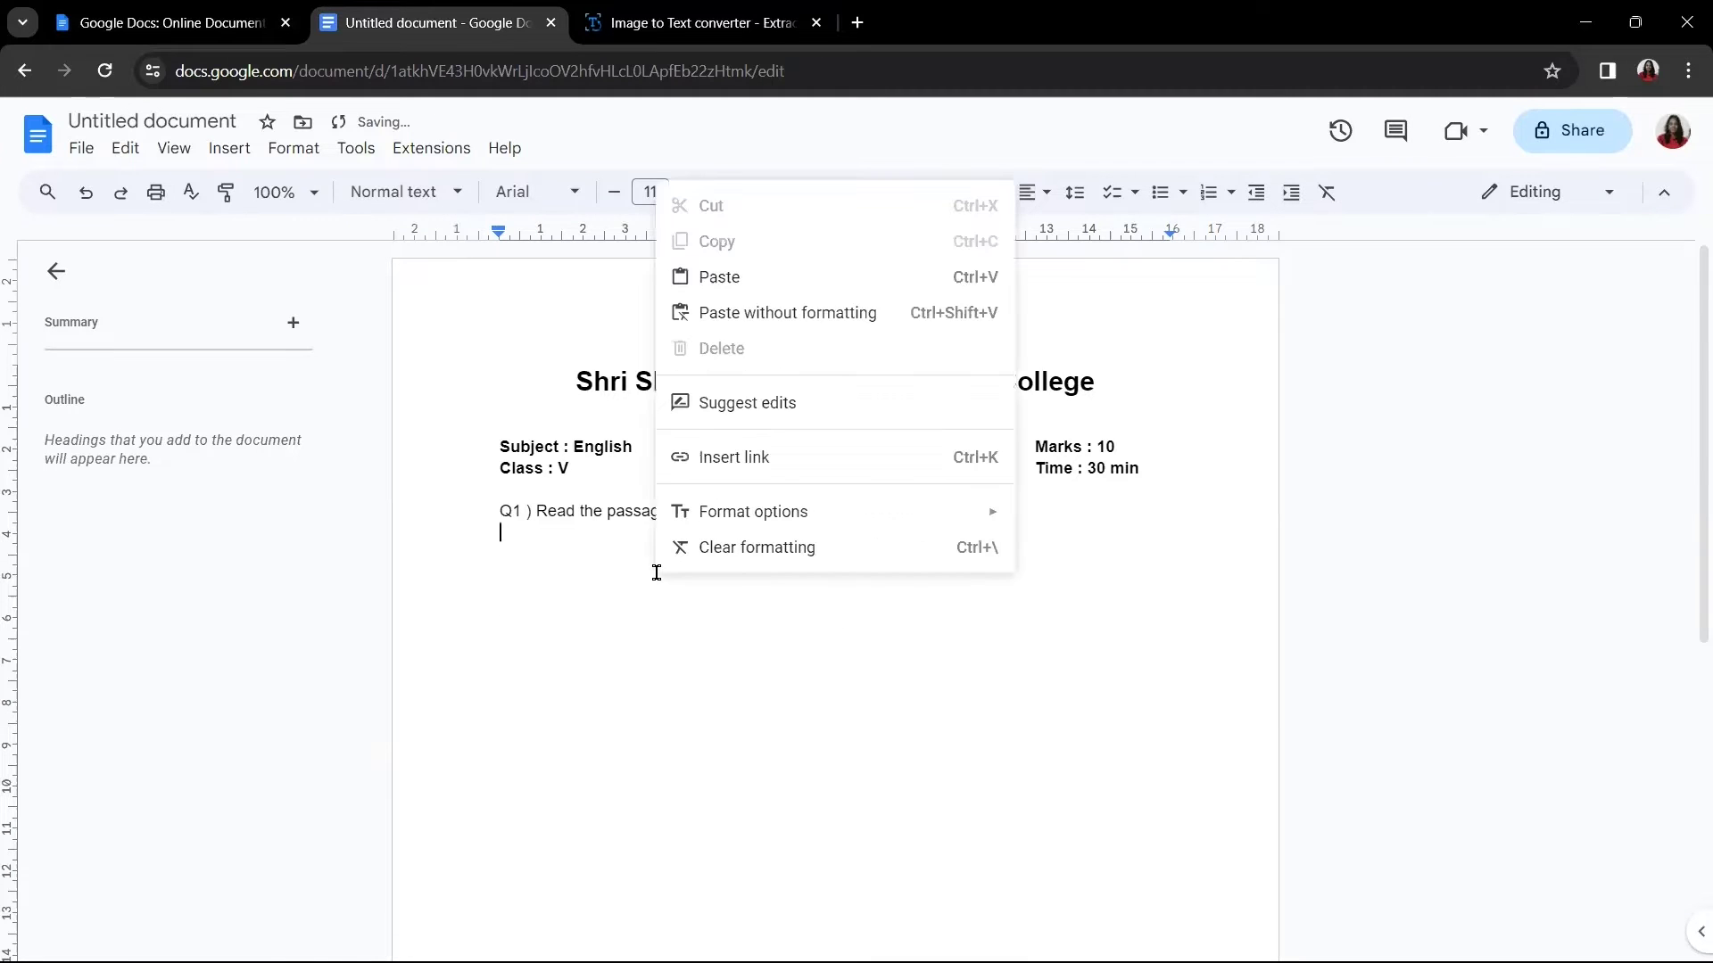
click(728, 279)
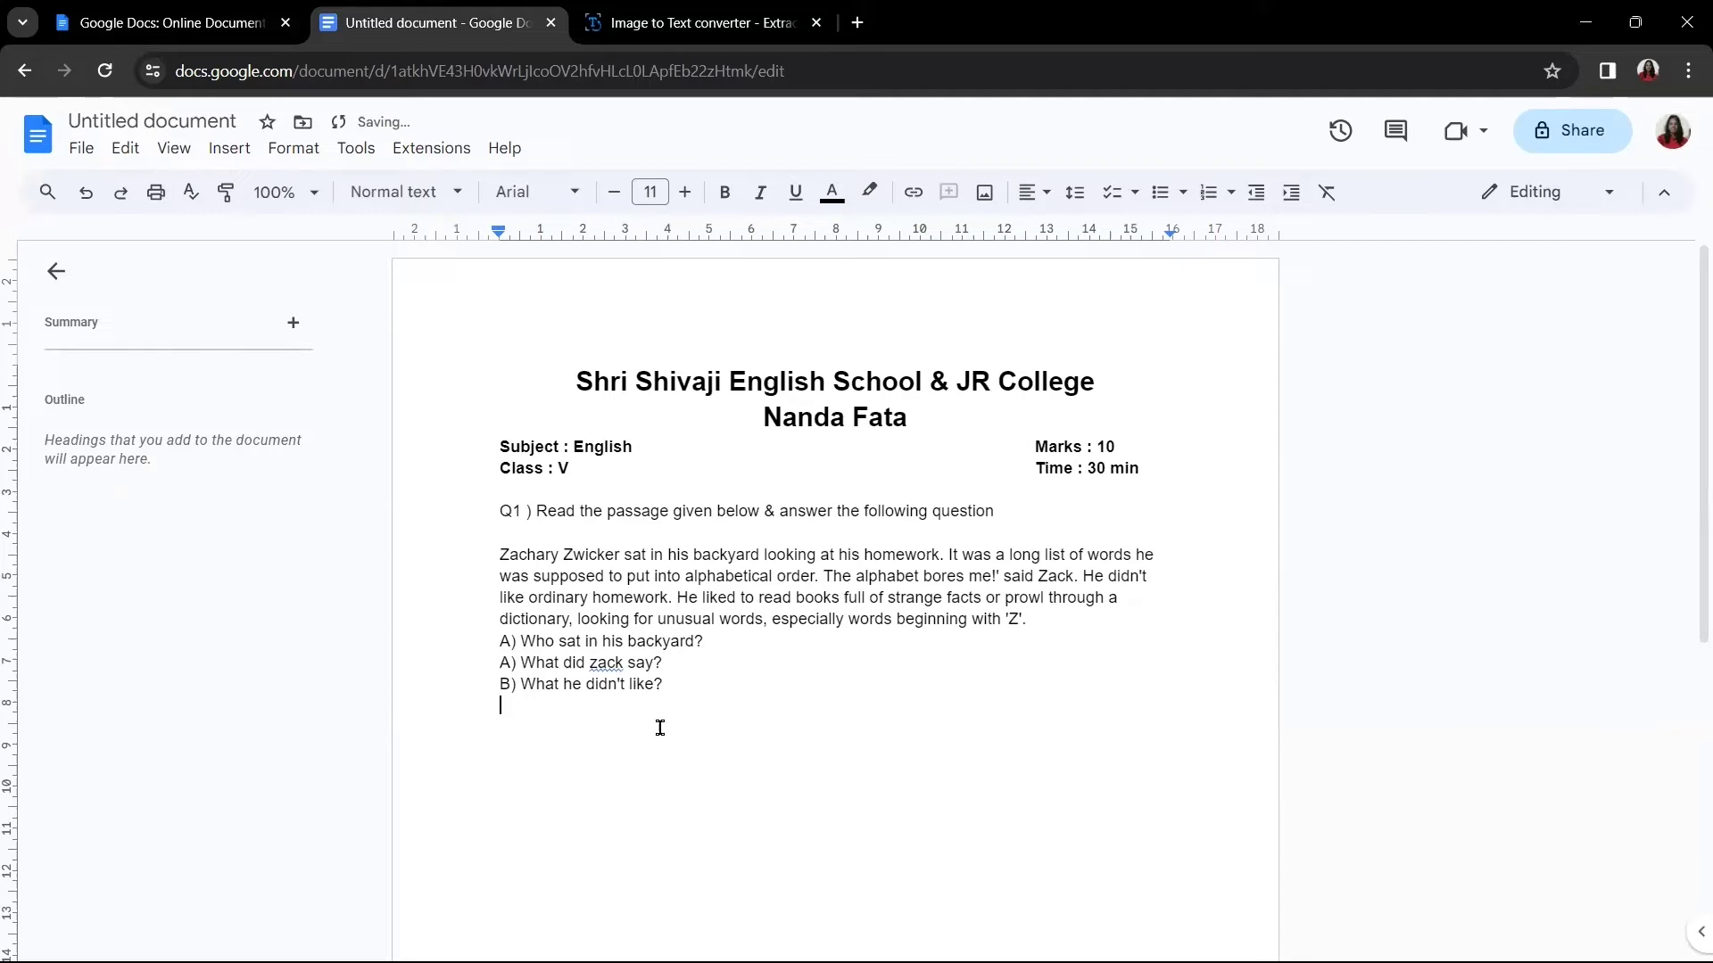
click(498, 641)
key(Return)
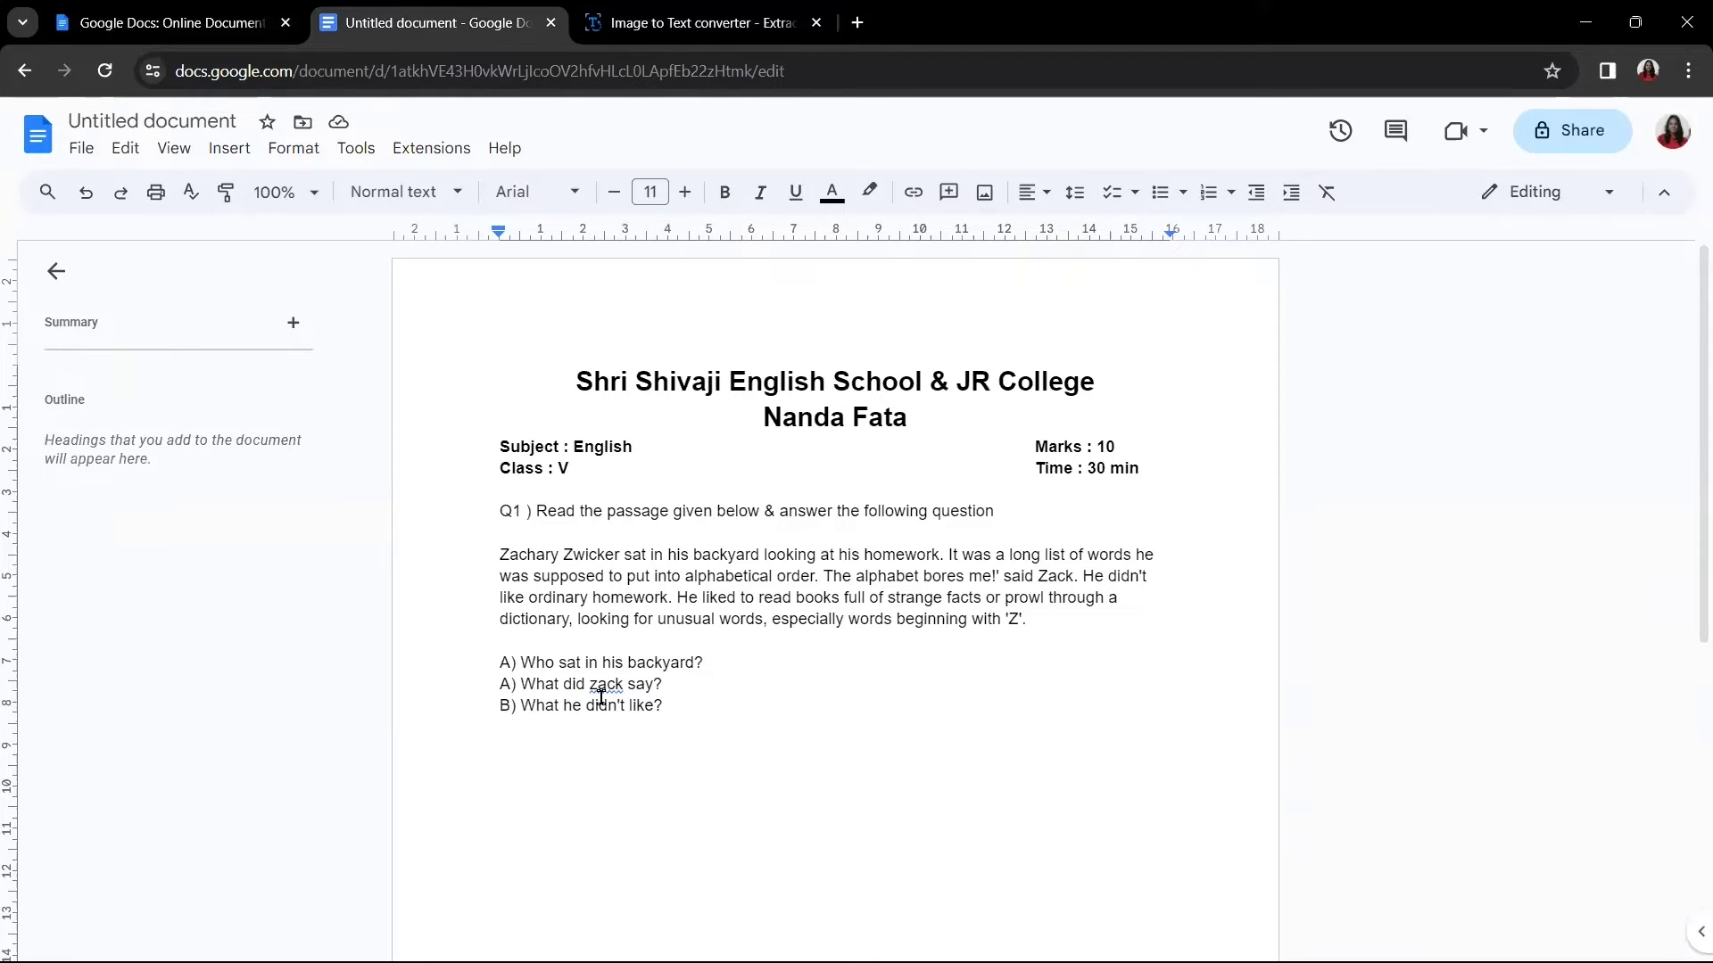
Step: Reletter the second and third passage questions as B and C, and correct "zack" to "Zack" using the grammar suggestion
click(510, 684)
key(BackSpace)
text(B)
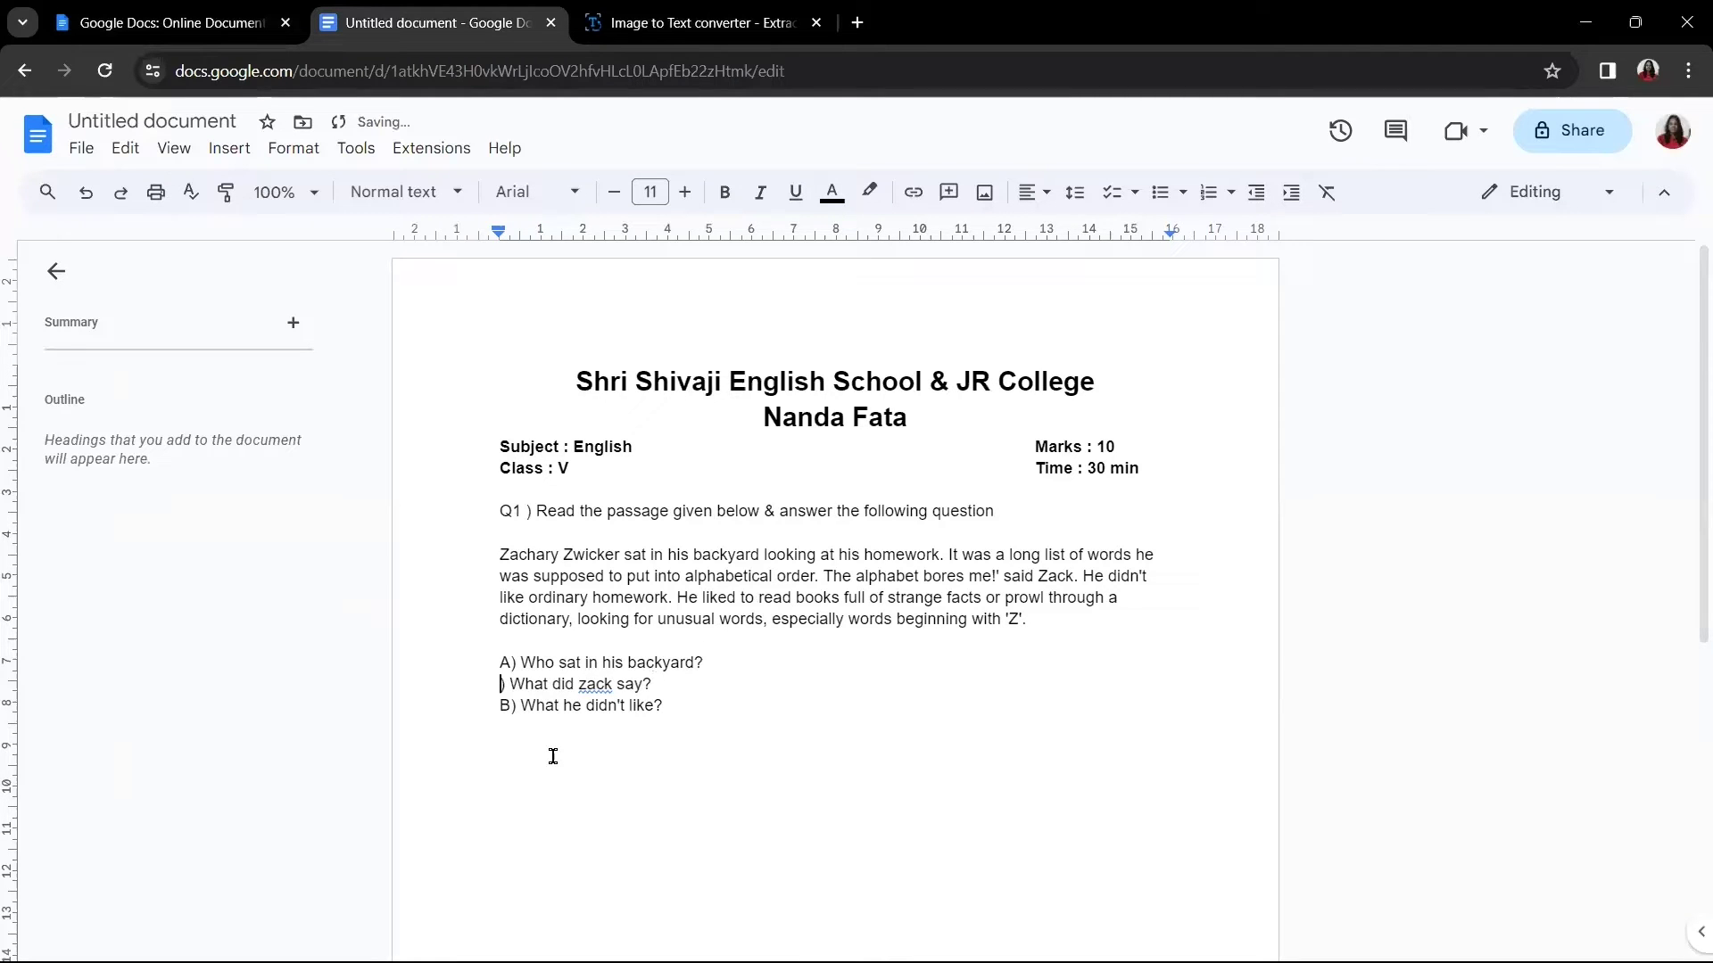
key(Down)
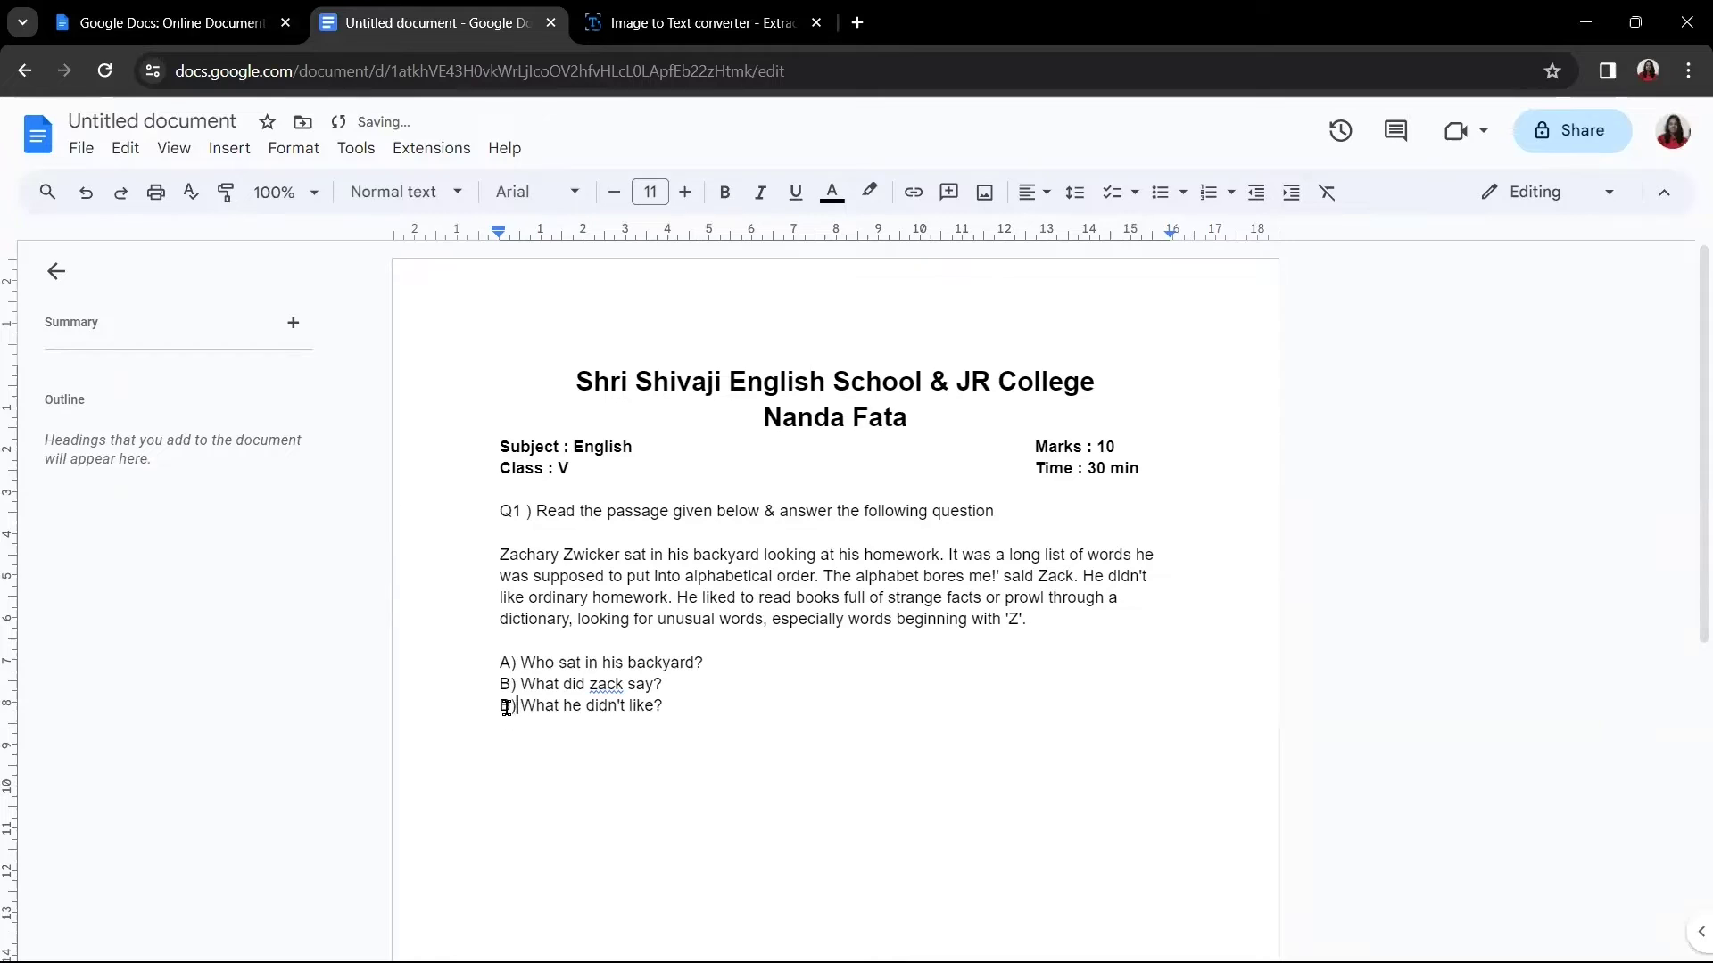
key(BackSpace)
text(C)
click(599, 685)
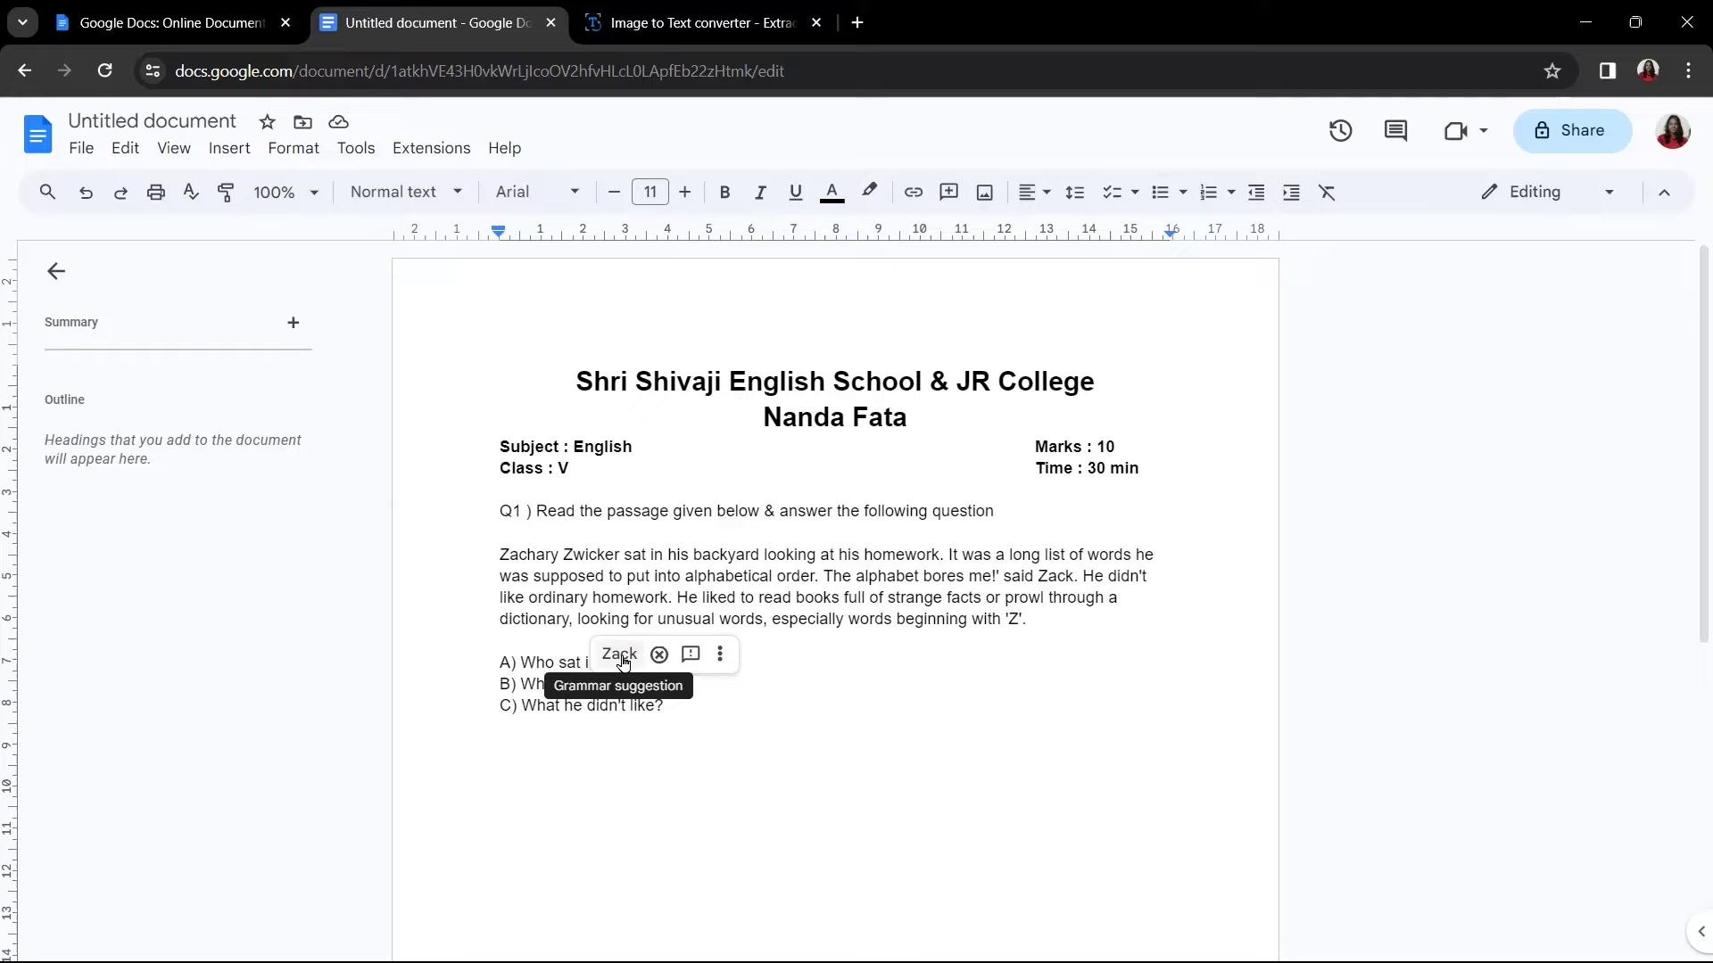
click(629, 660)
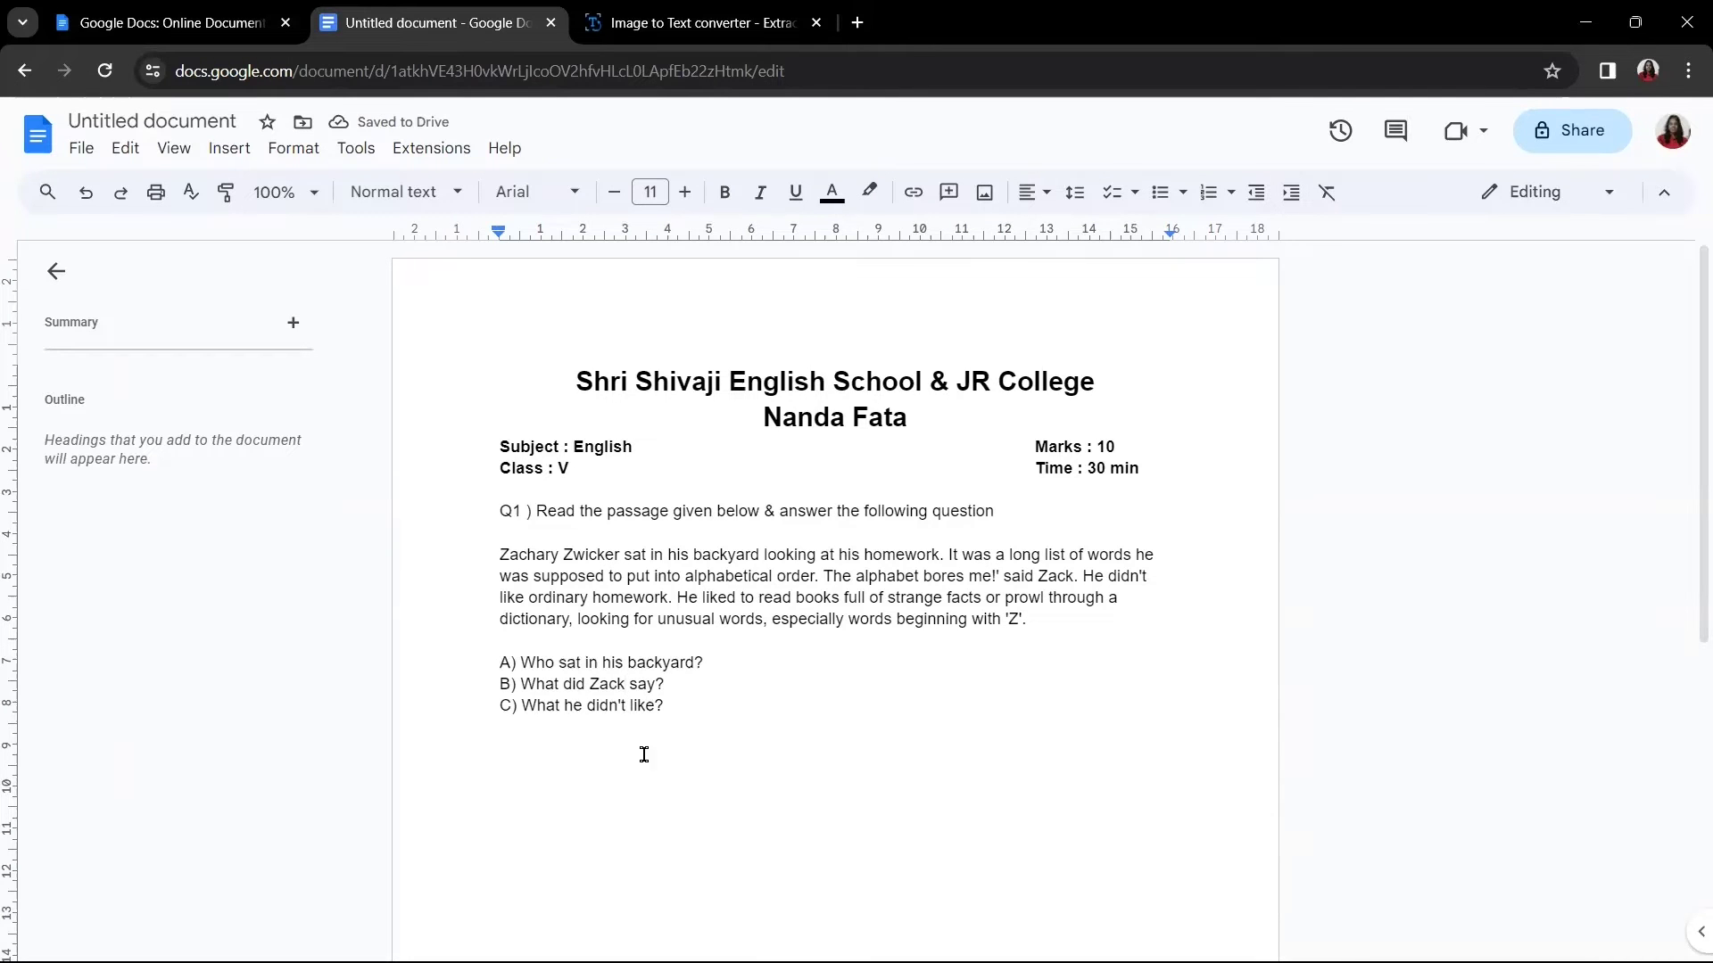
key(ctrl+Tab)
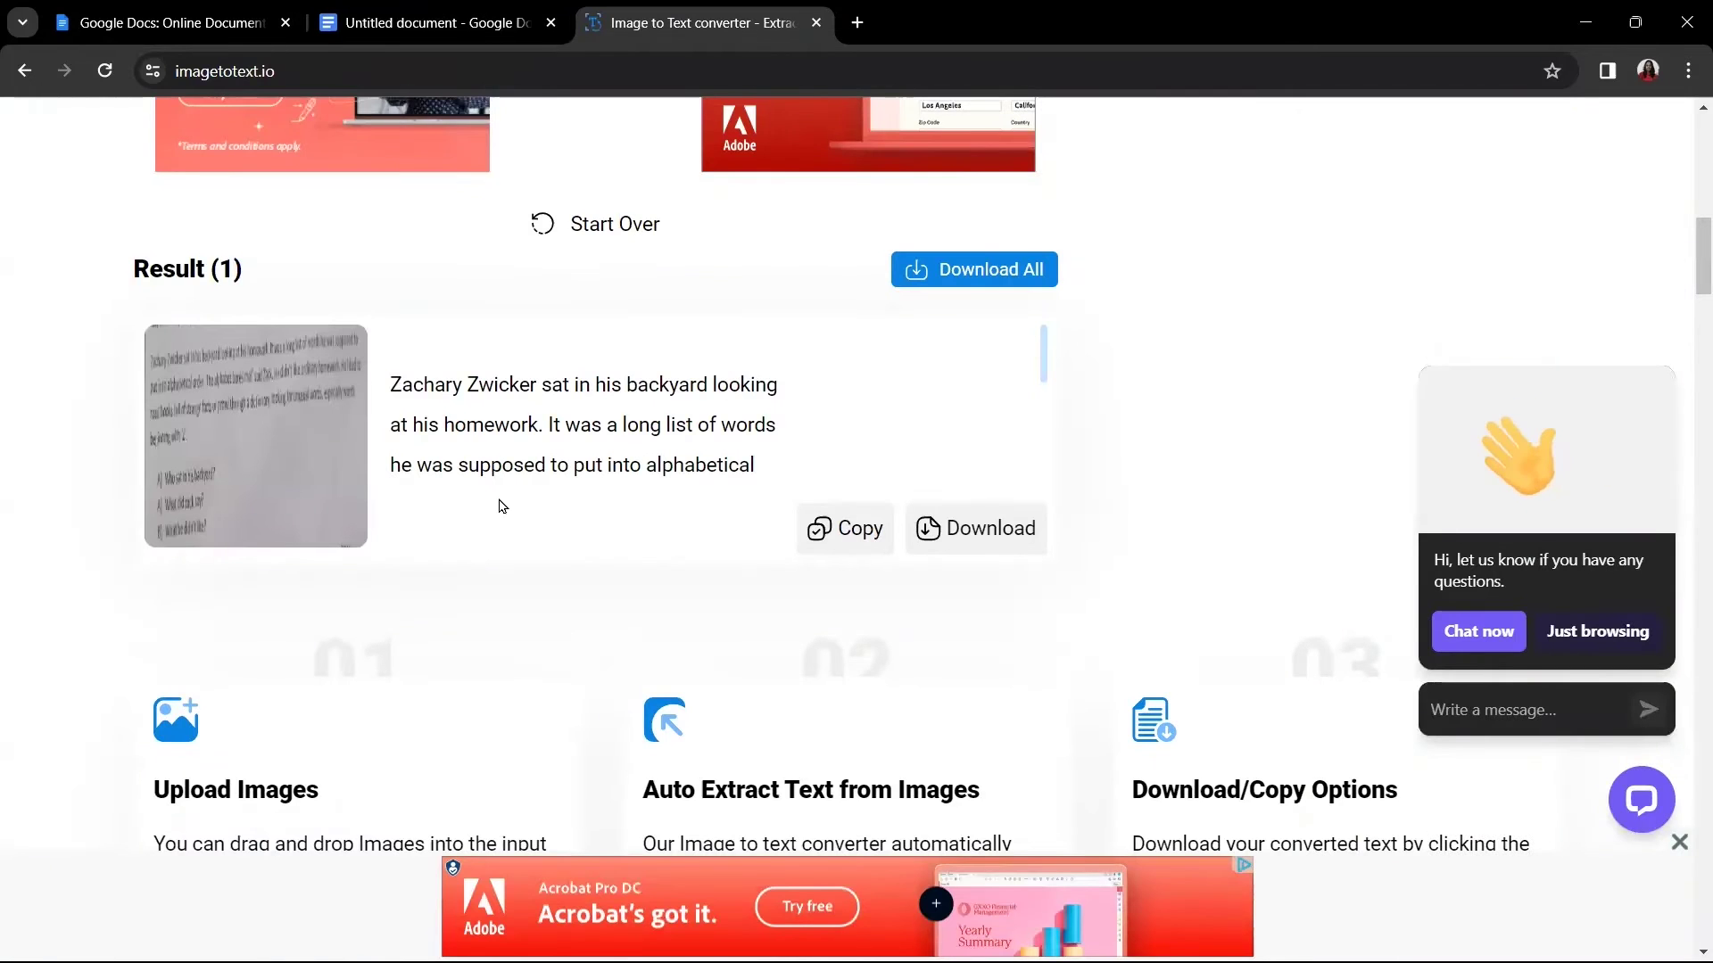
scroll(497, 505, up, 6)
scroll(571, 267, up, 5)
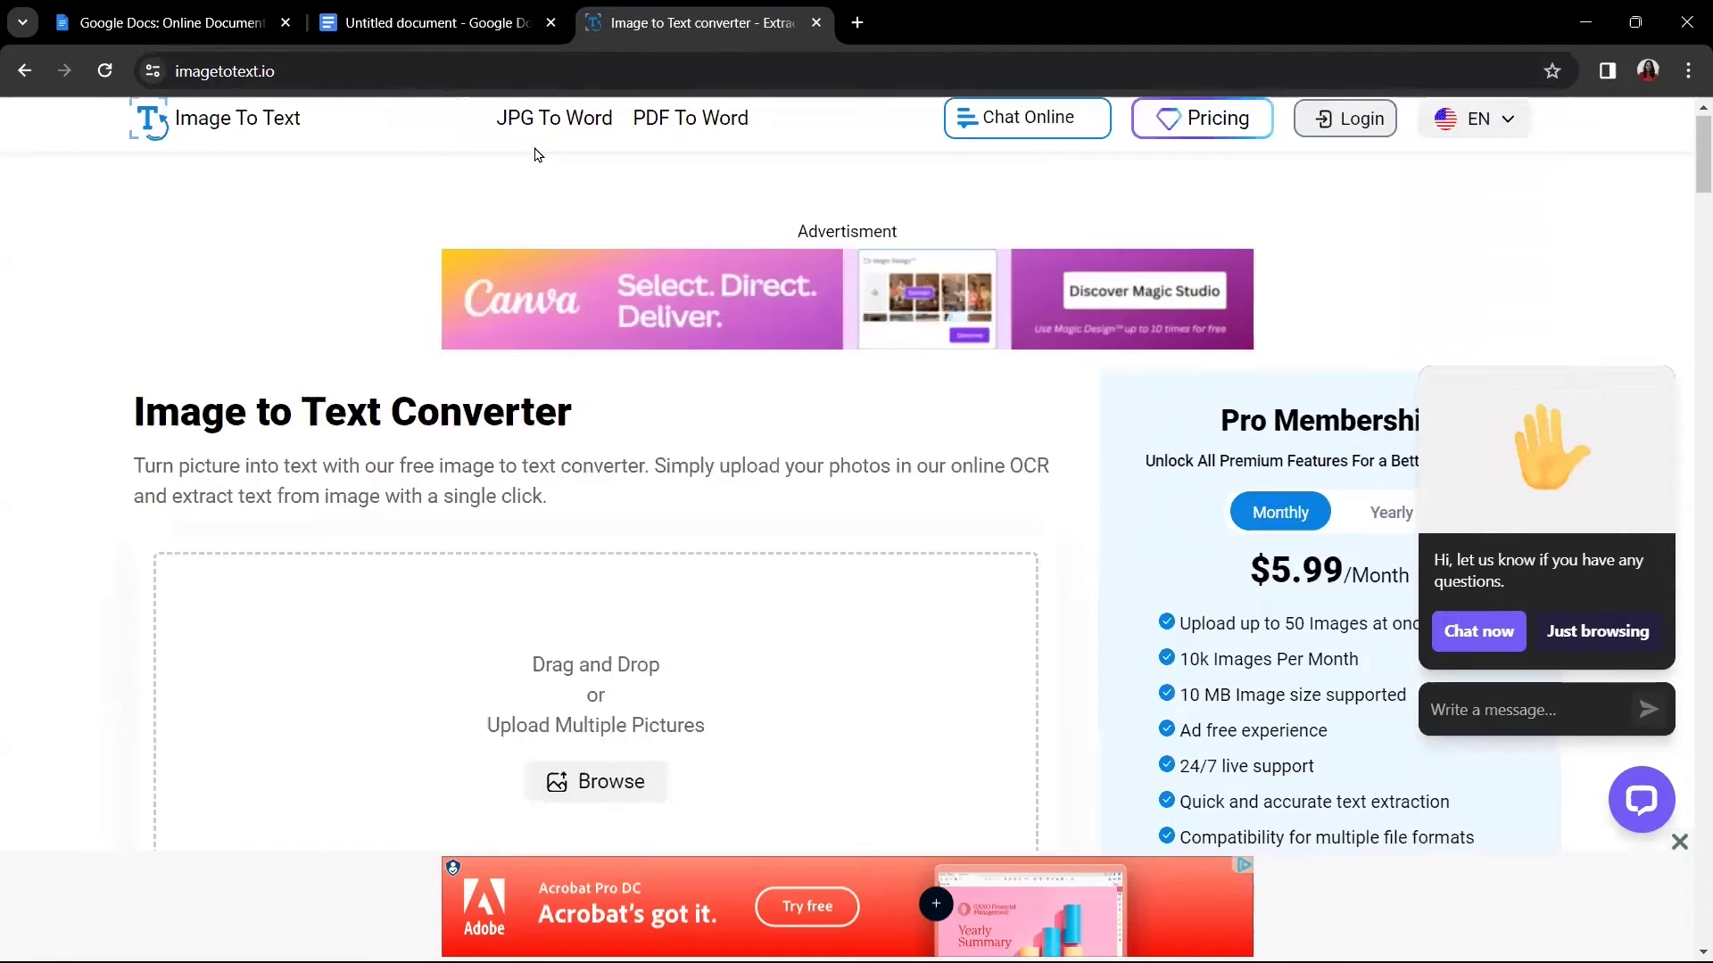
Step: Return to the Google Docs question paper and add the line "Q2 ) Complete the word chain of nouns" below the passage questions
click(425, 19)
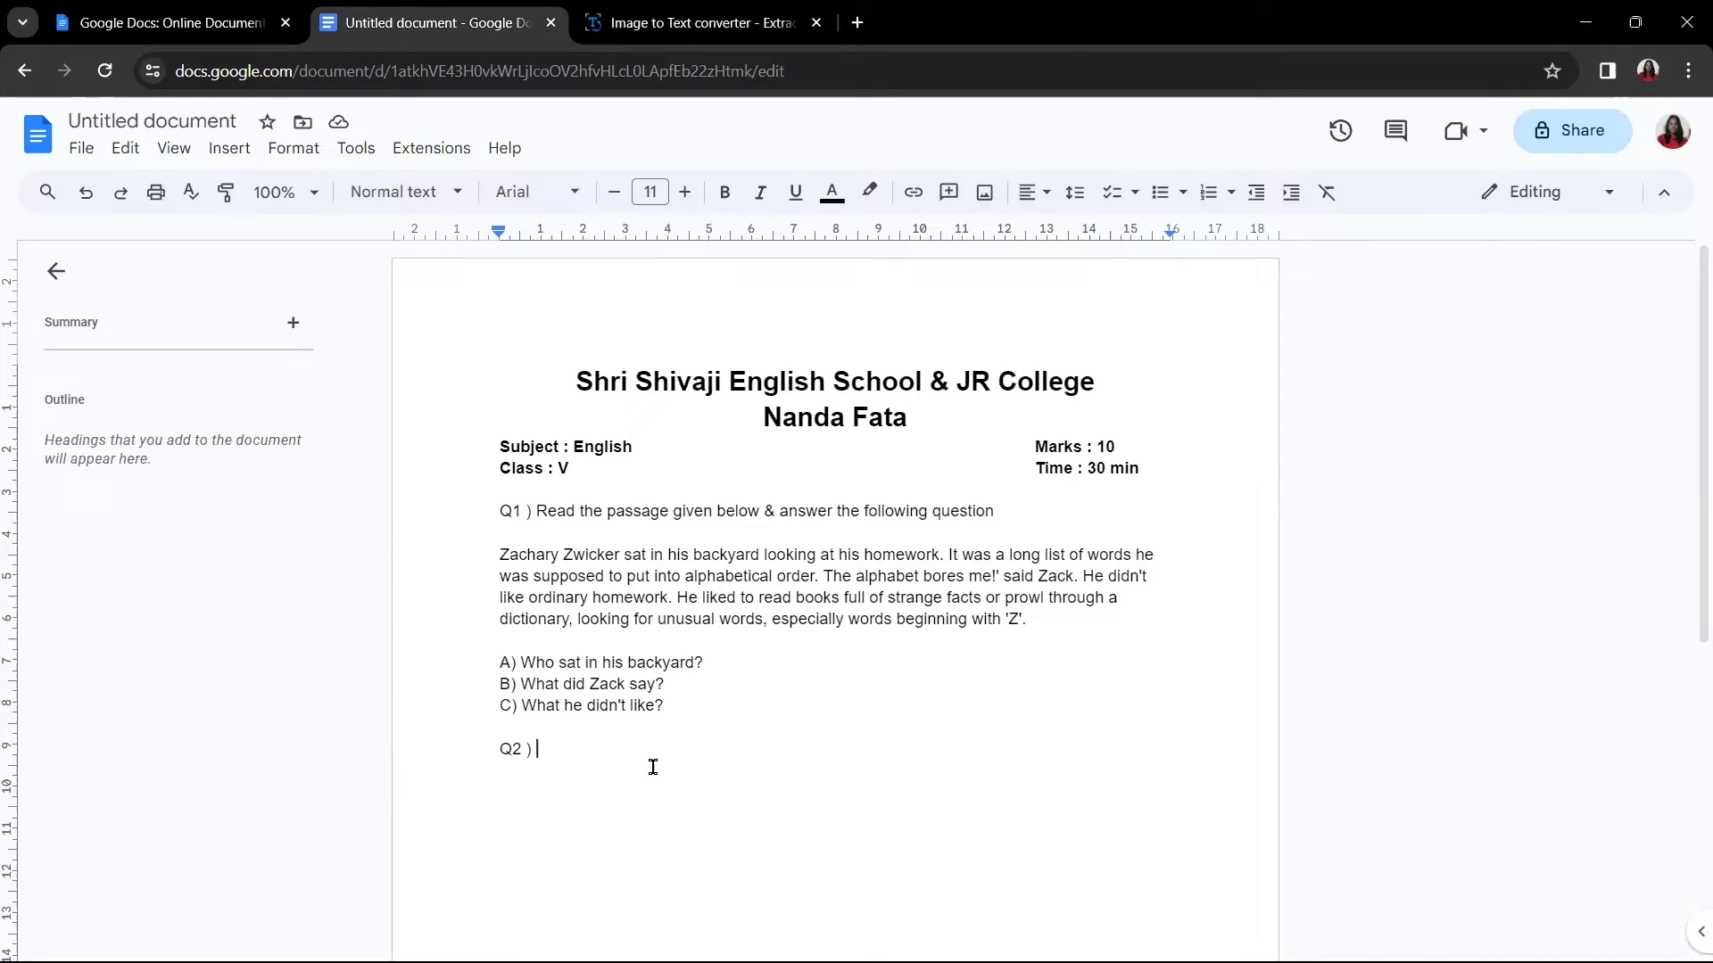
text(Complete the word chain of nouns)
scroll(634, 665, down, 2)
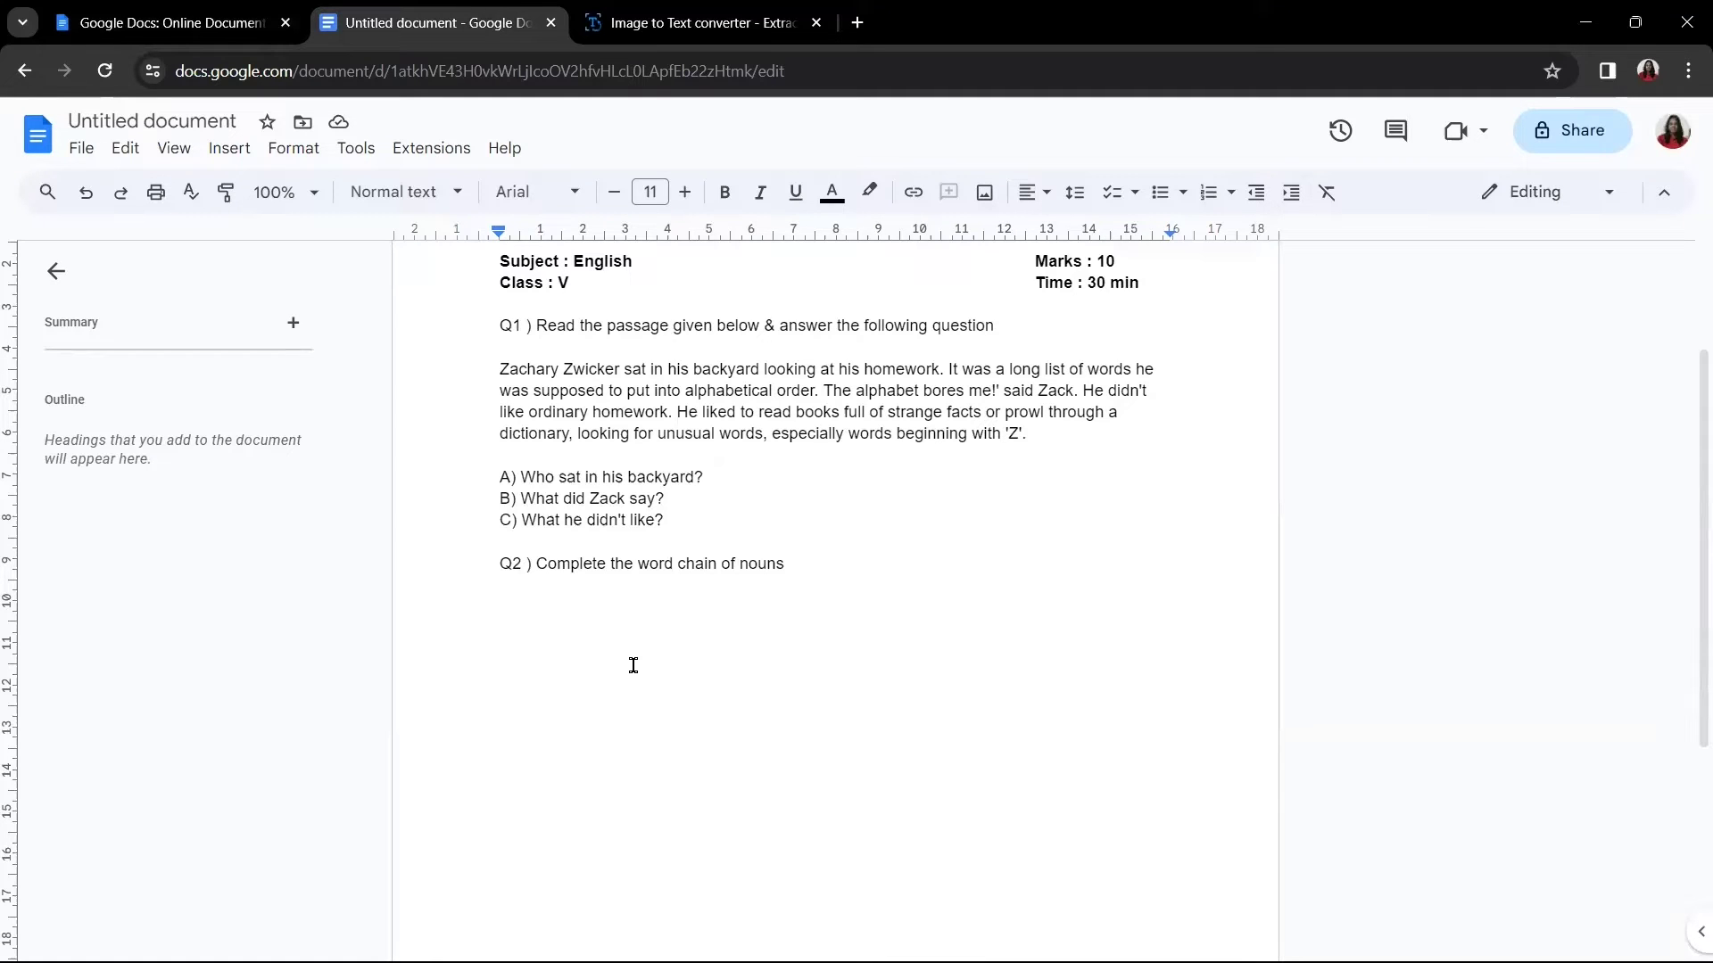
Step: In a new drawing below the Q2 line, draw a rectangle about 3 cm wide and 1.5 cm tall with a transparent fill
click(229, 150)
mouse_move(272, 260)
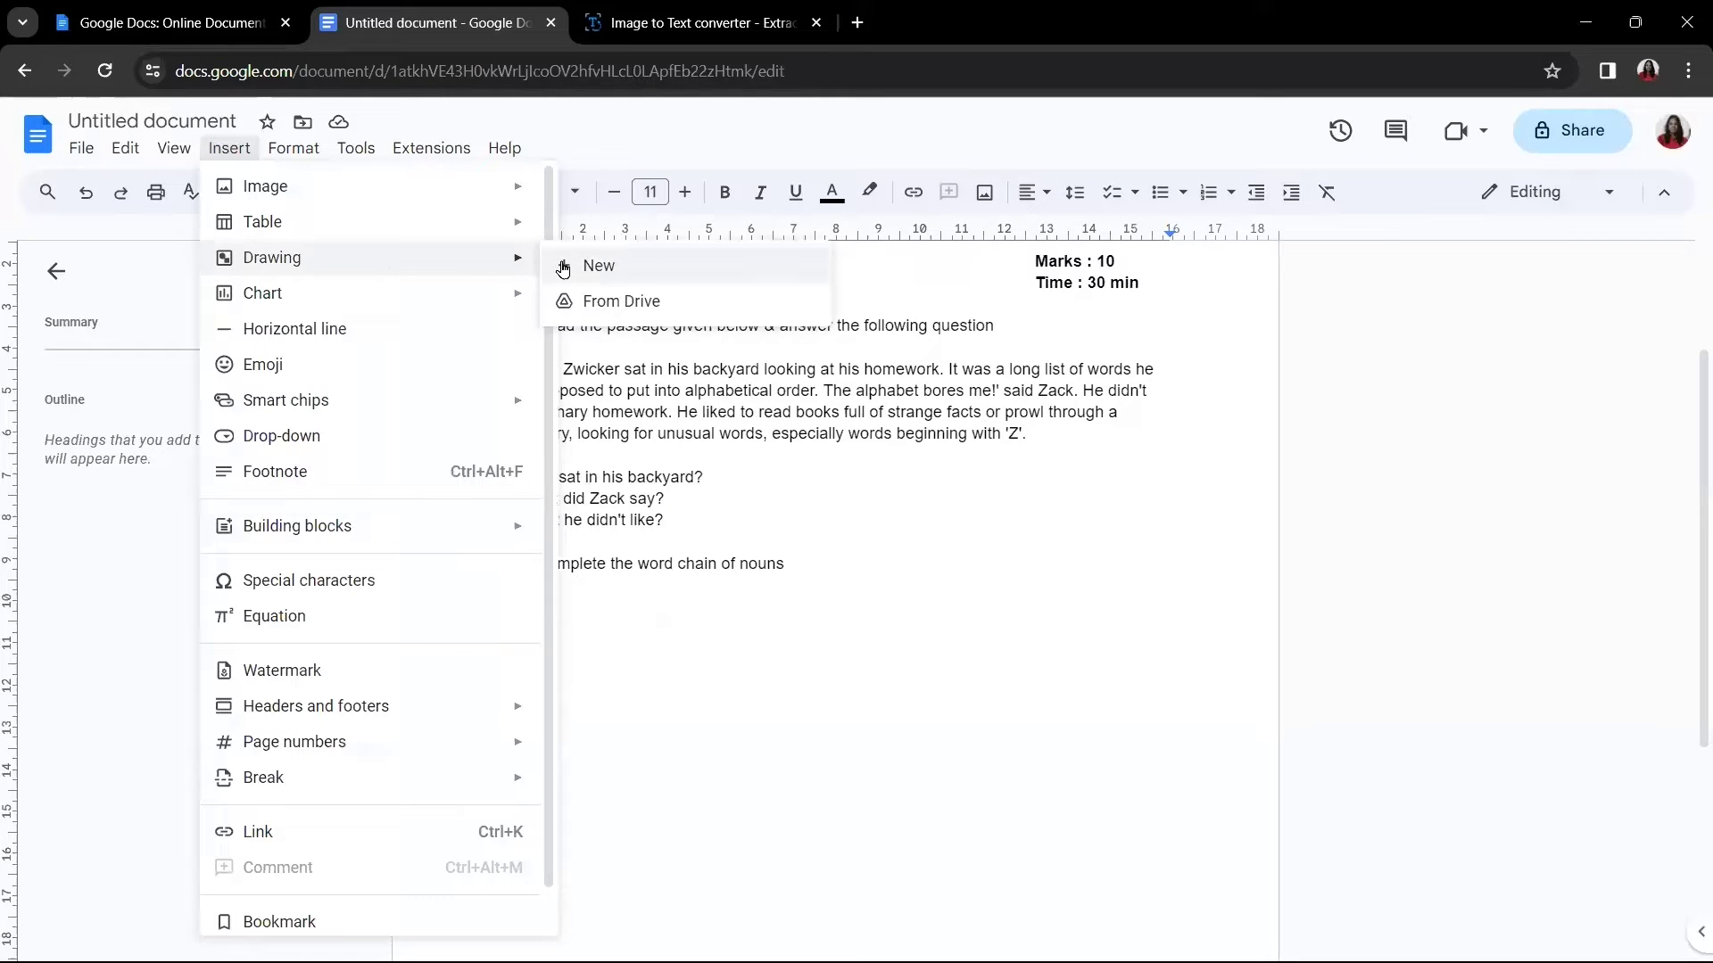
click(611, 267)
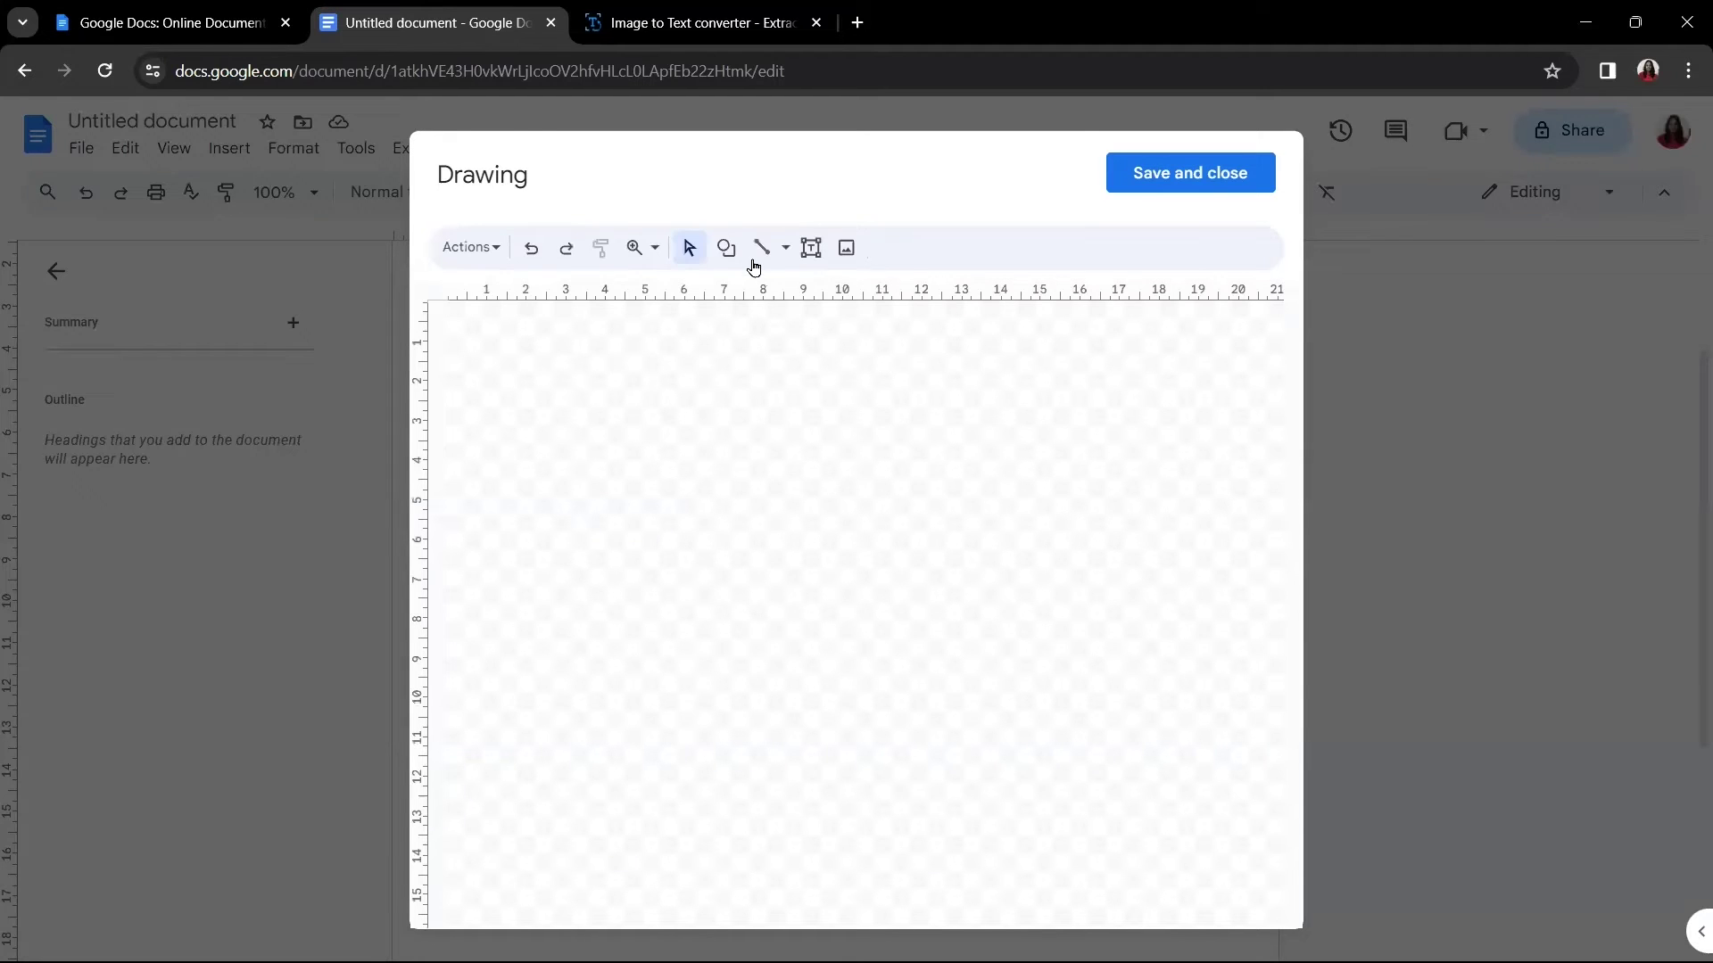
click(726, 247)
mouse_move(736, 295)
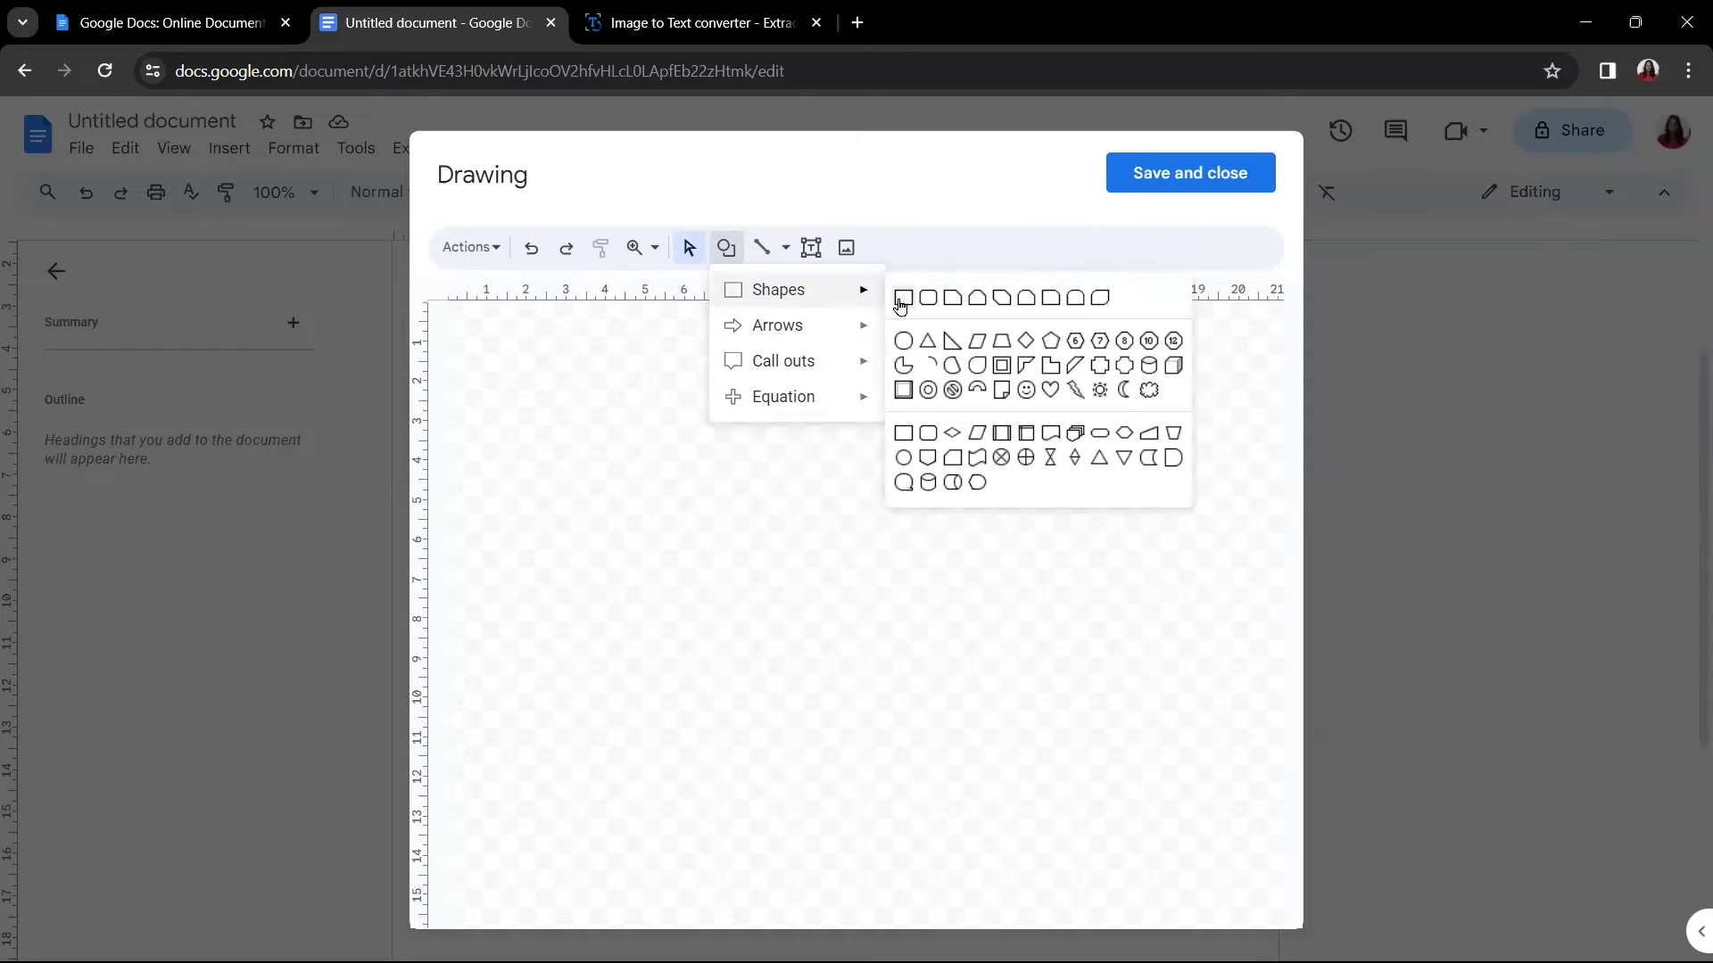
click(901, 298)
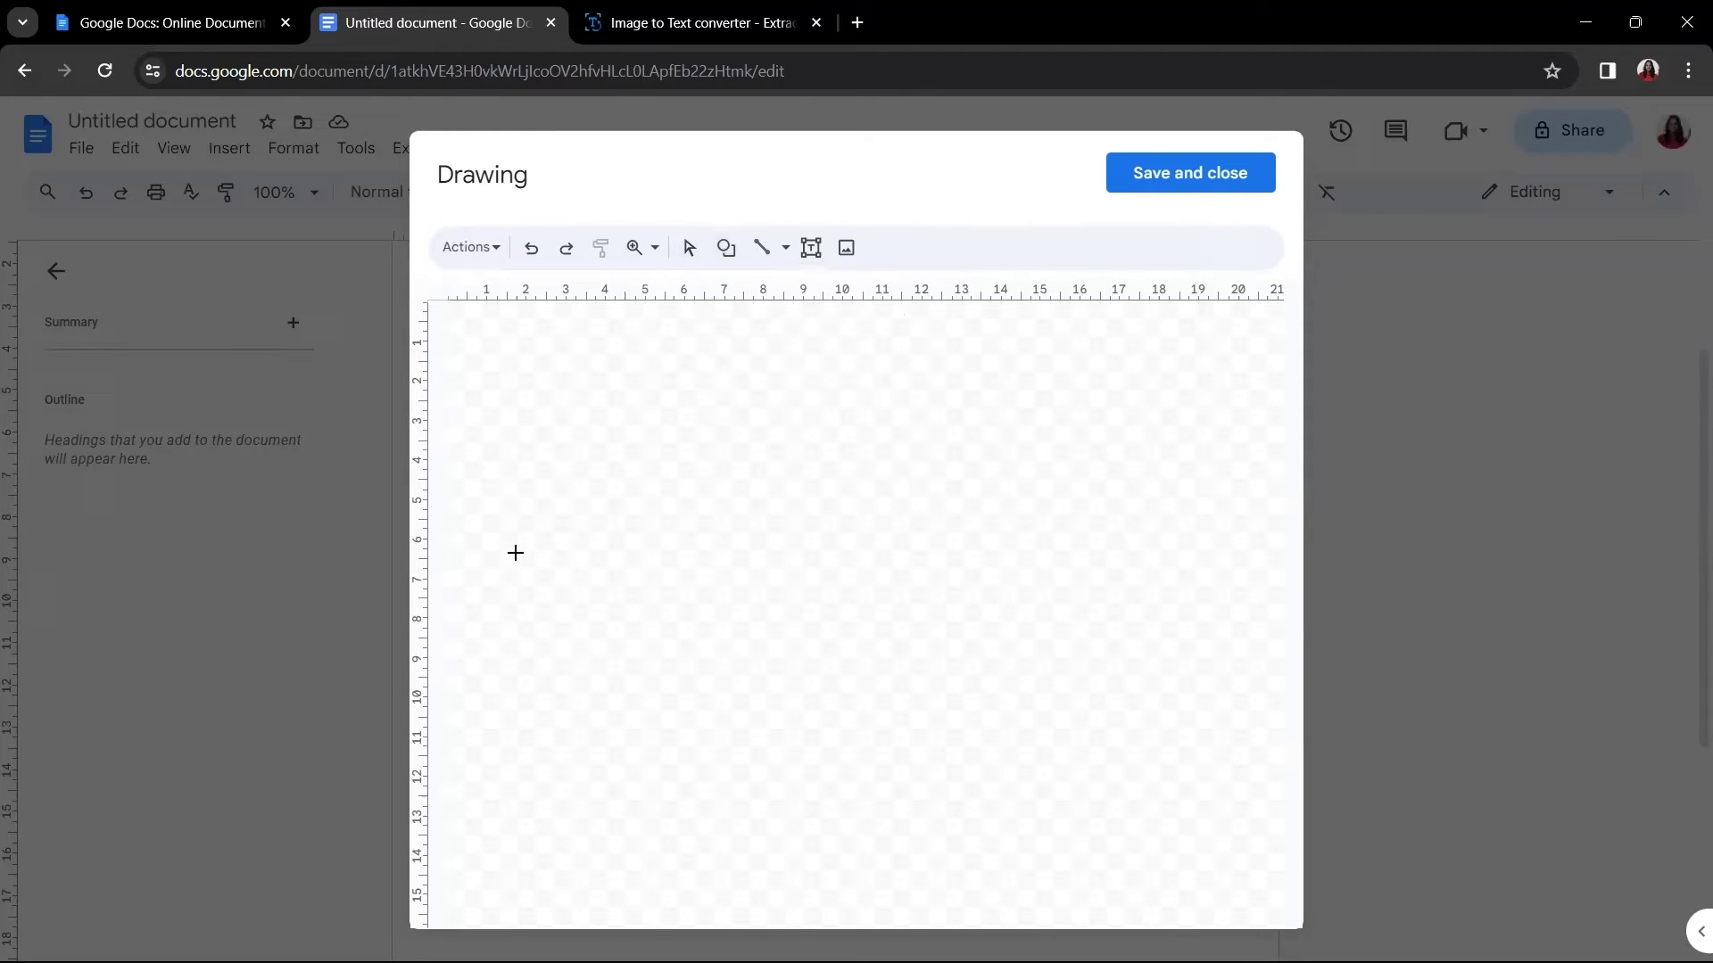
drag(515, 553, 631, 611)
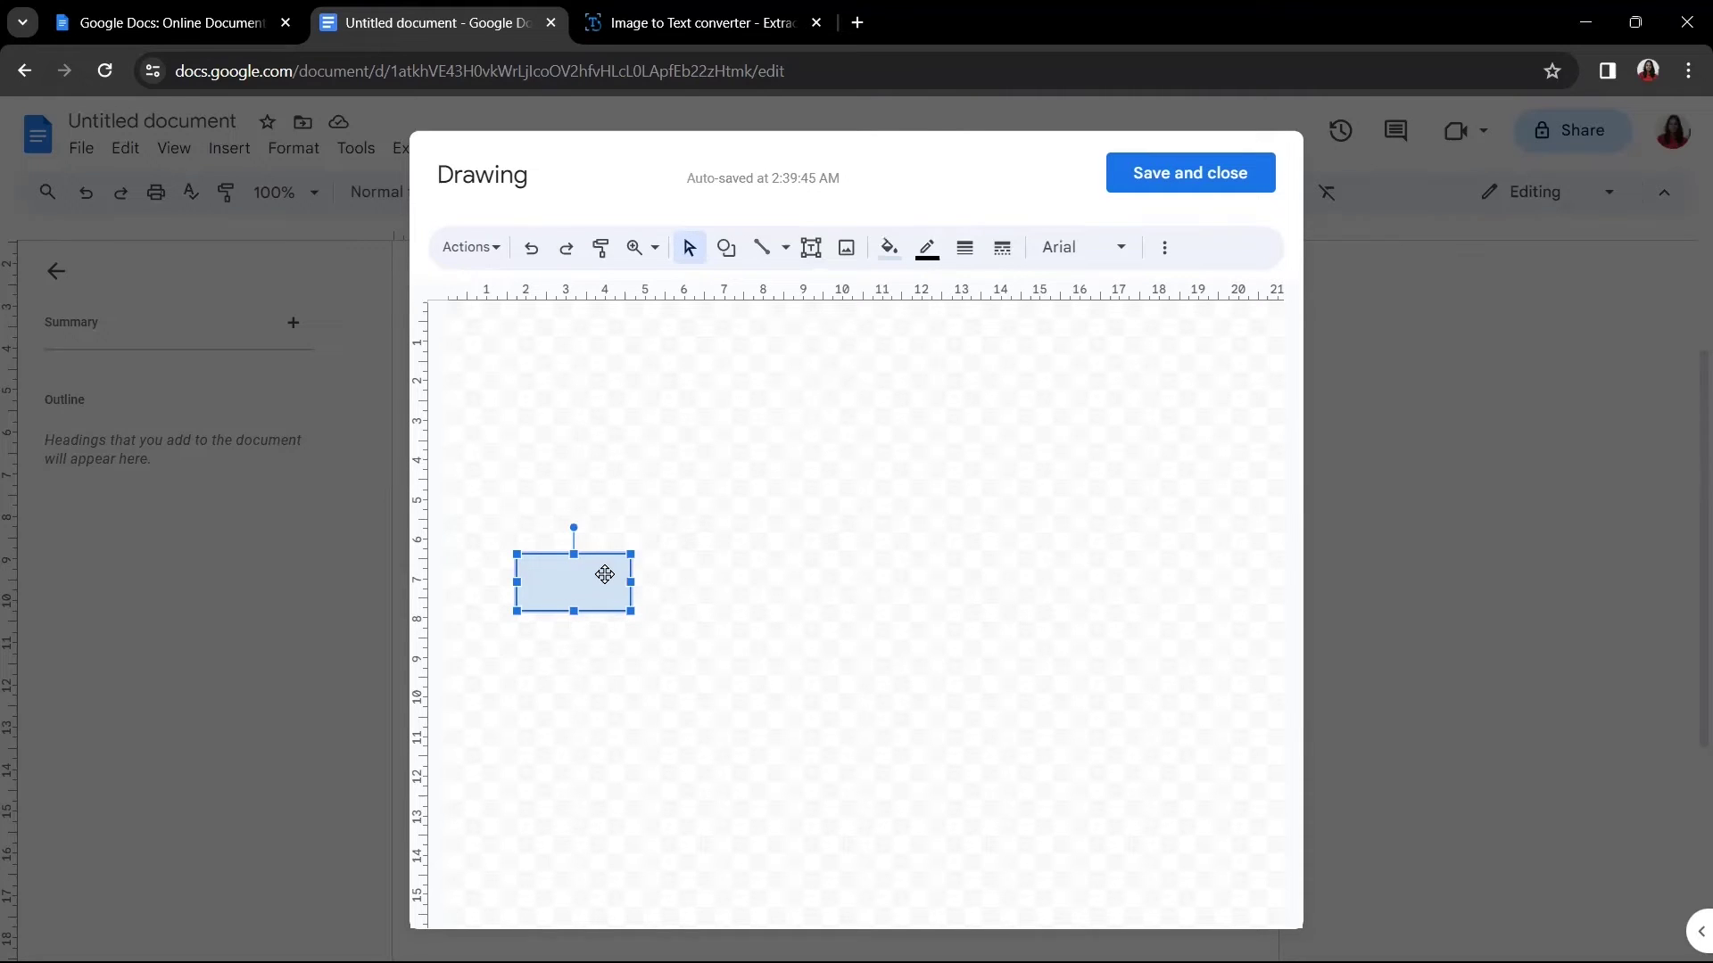
click(887, 250)
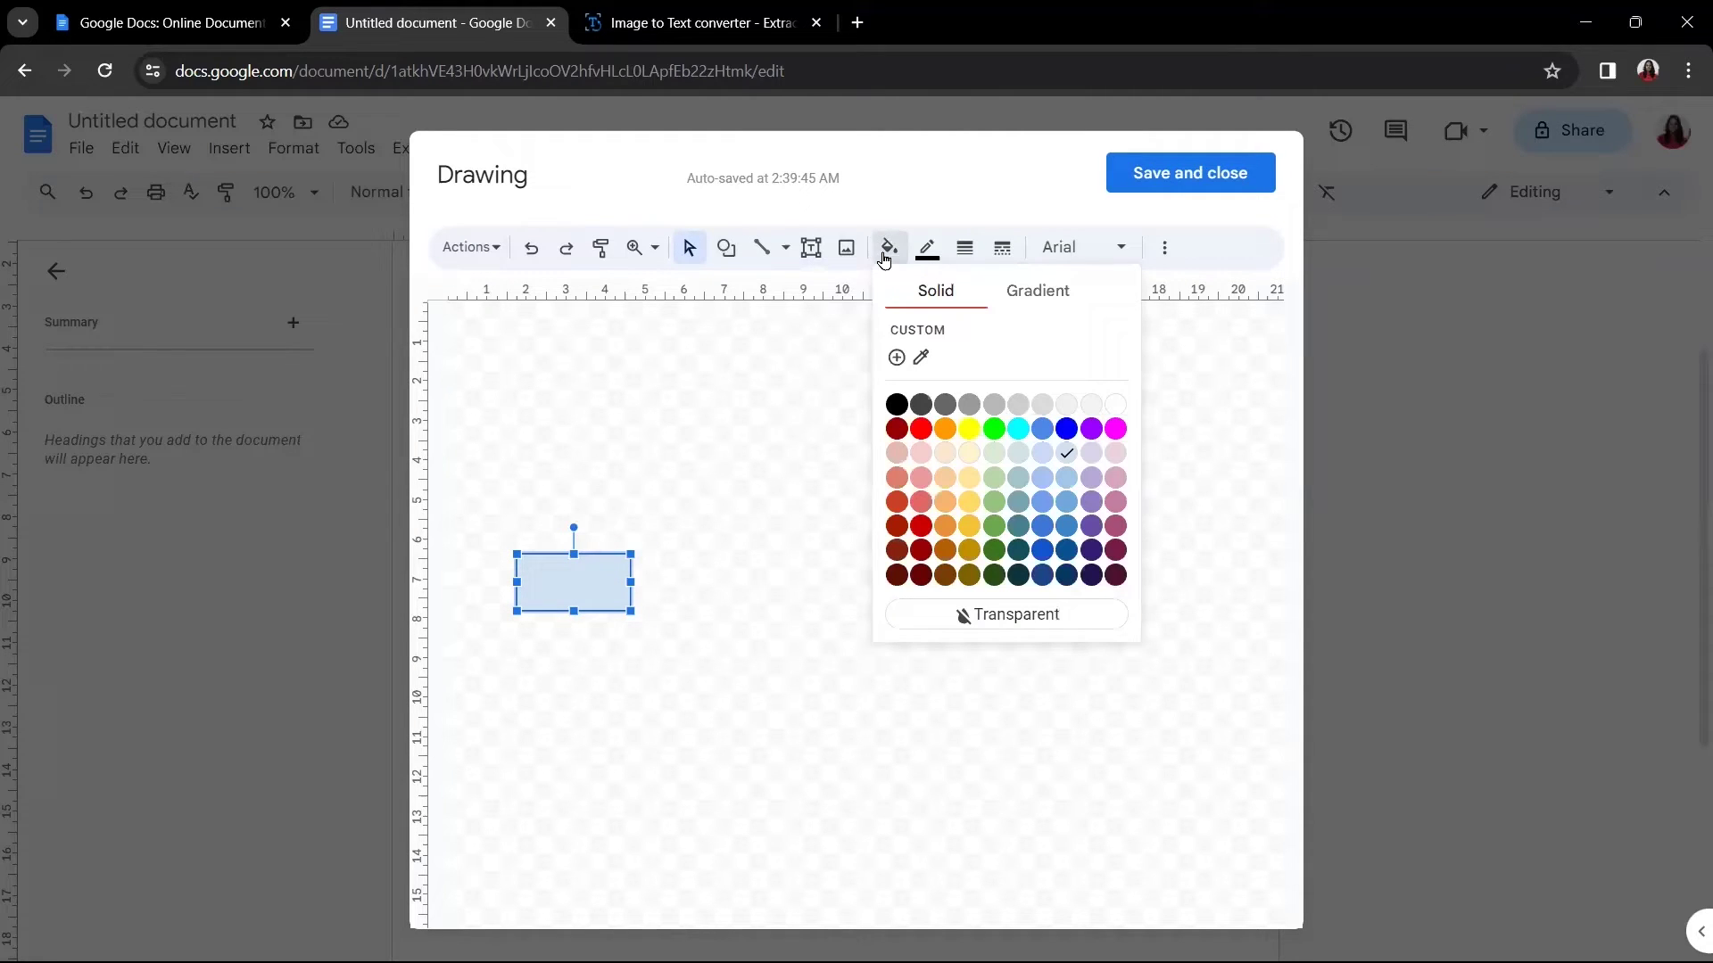
click(995, 622)
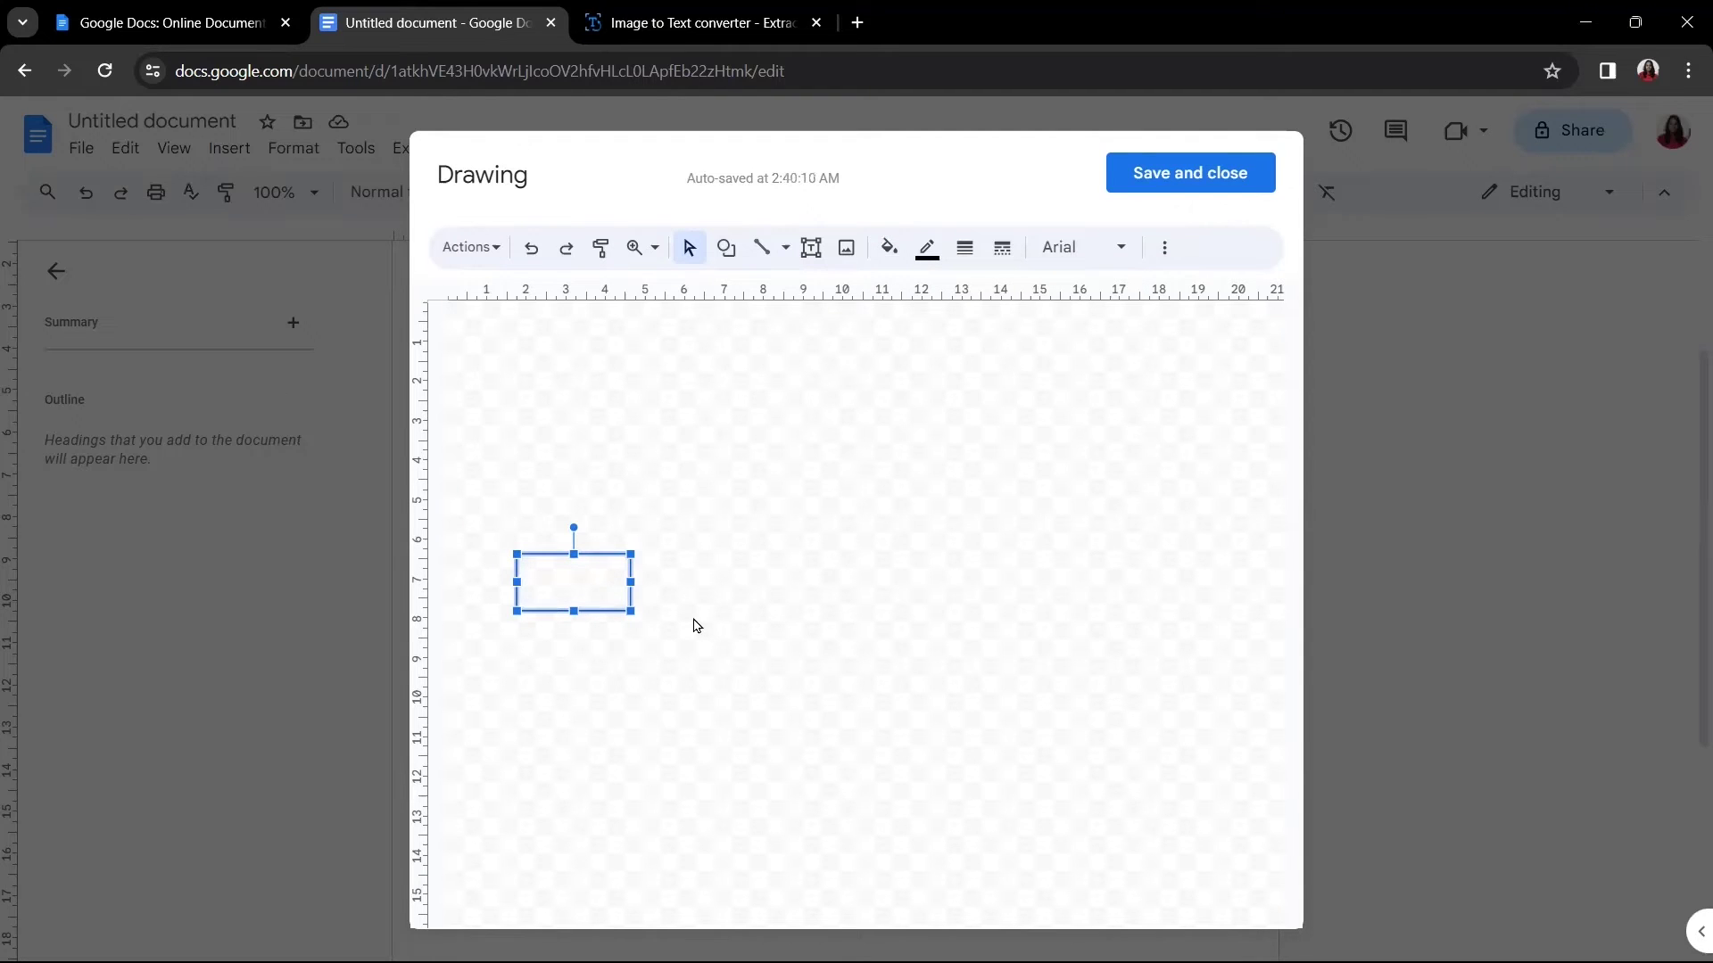
Step: Add a text box reading "Pune" and position it inside the rectangle
click(811, 247)
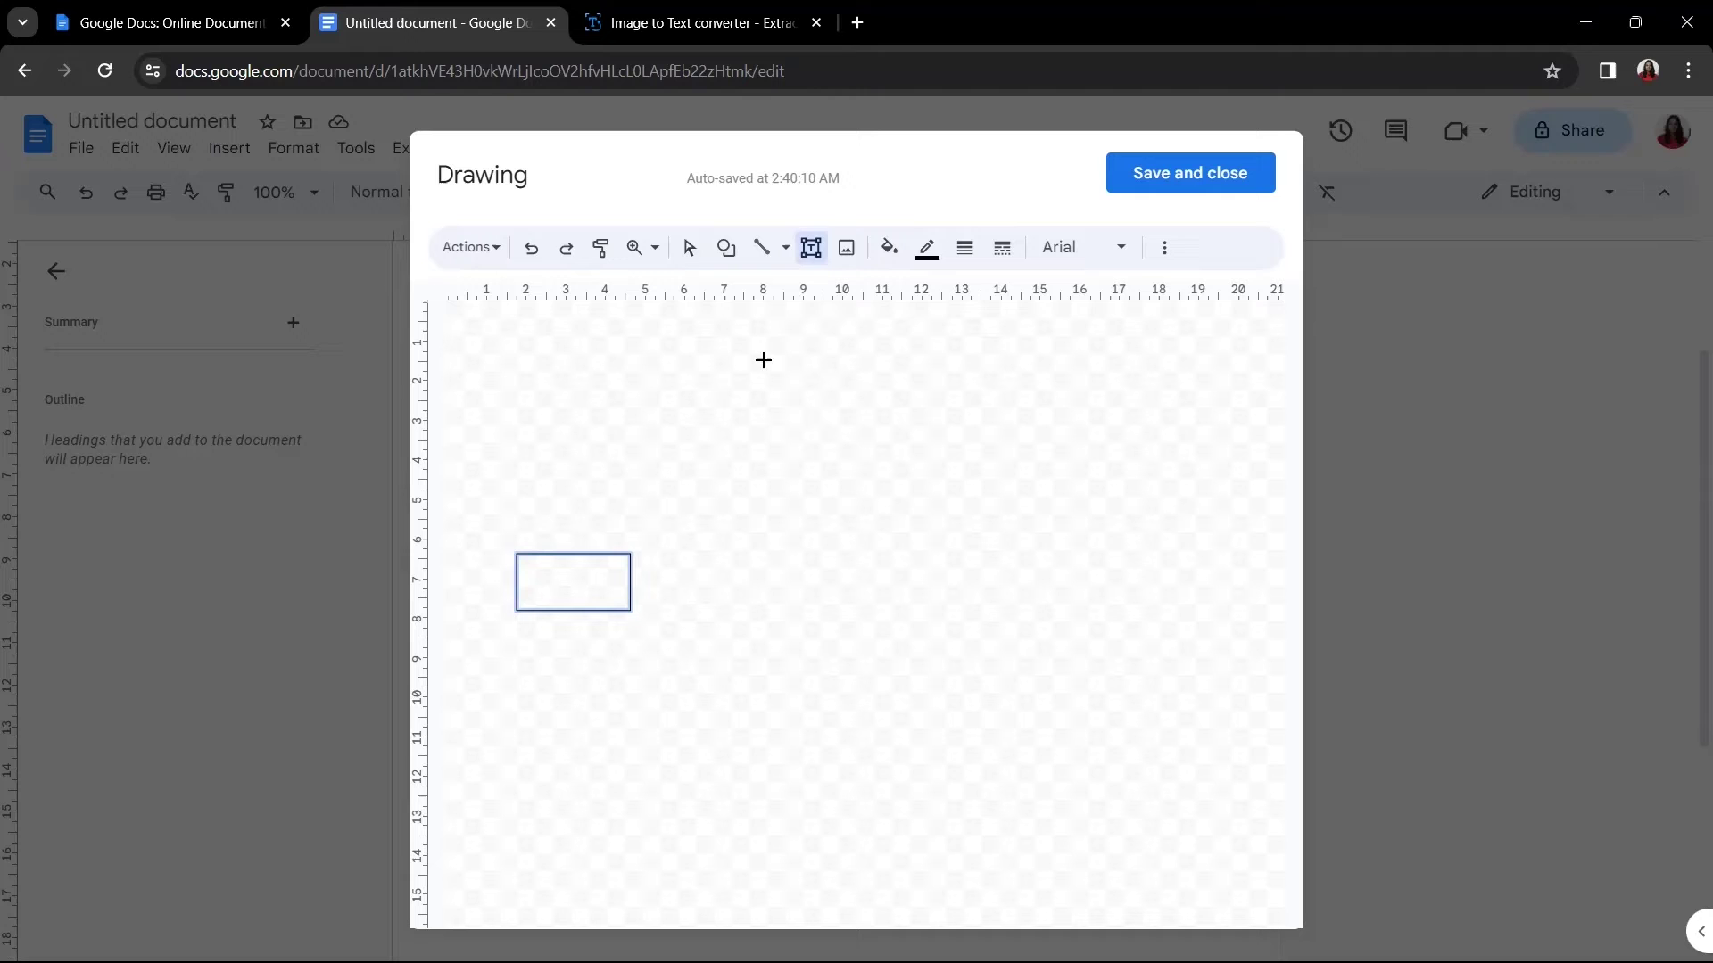
click(546, 571)
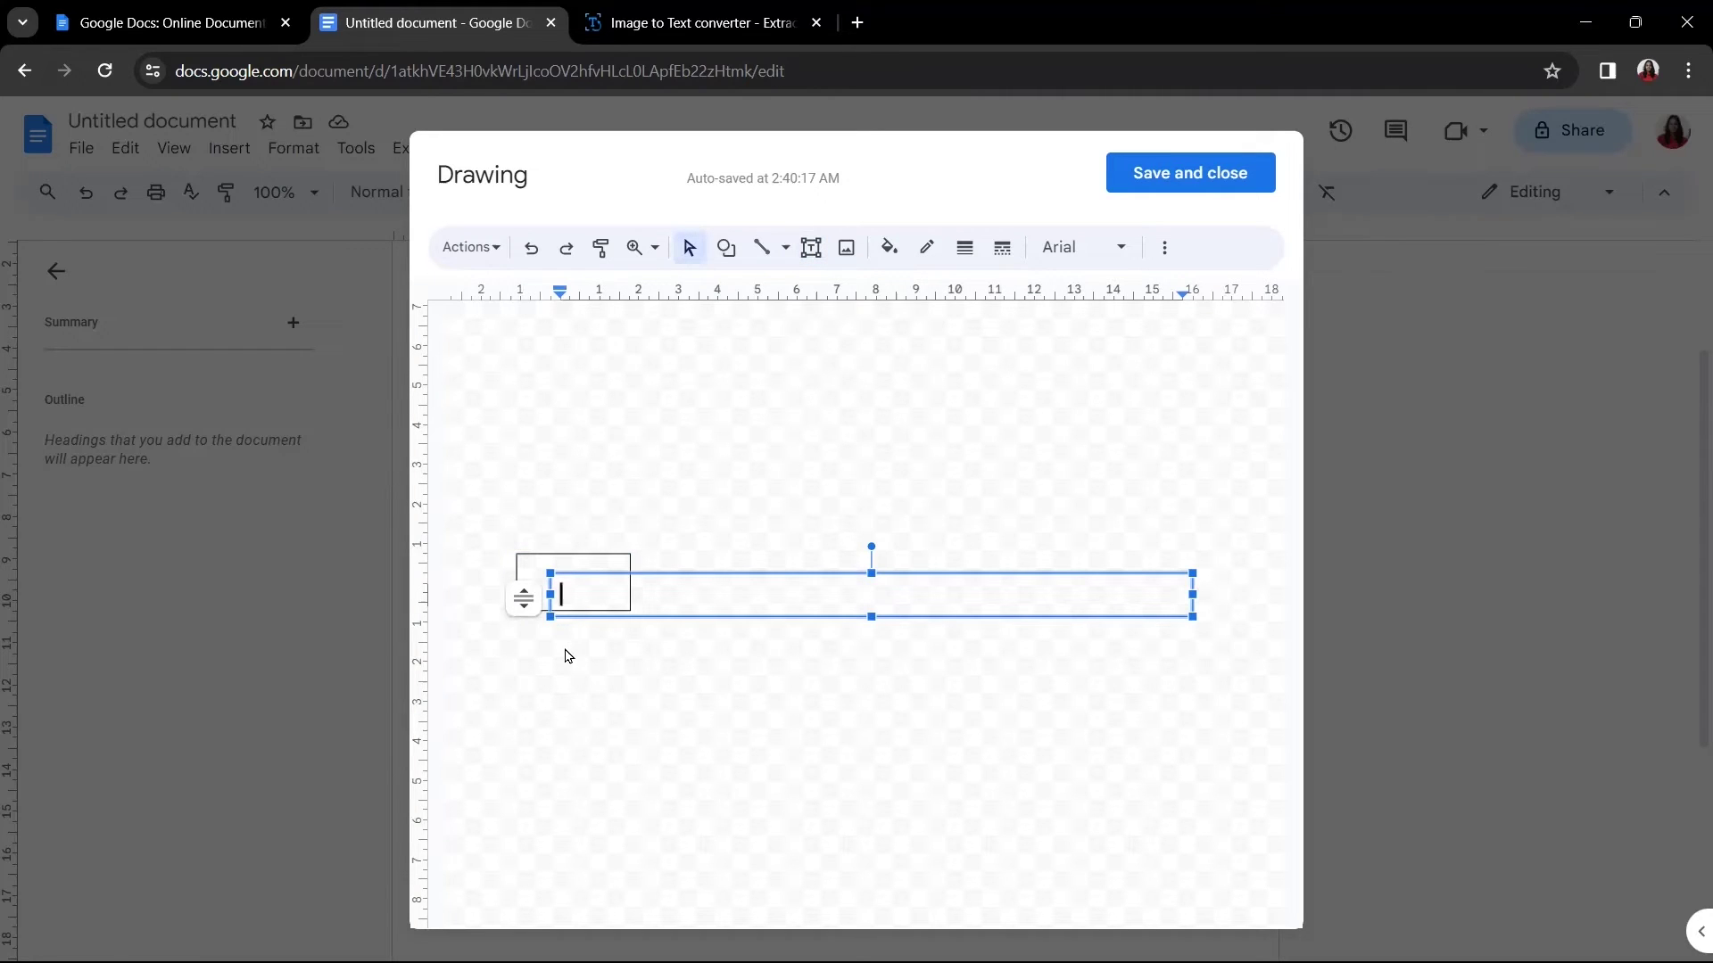
text(Pune)
key(Left)
key(Left)
mouse_move(873, 619)
mouse_down()
mouse_move(794, 619)
mouse_move(861, 624)
mouse_up()
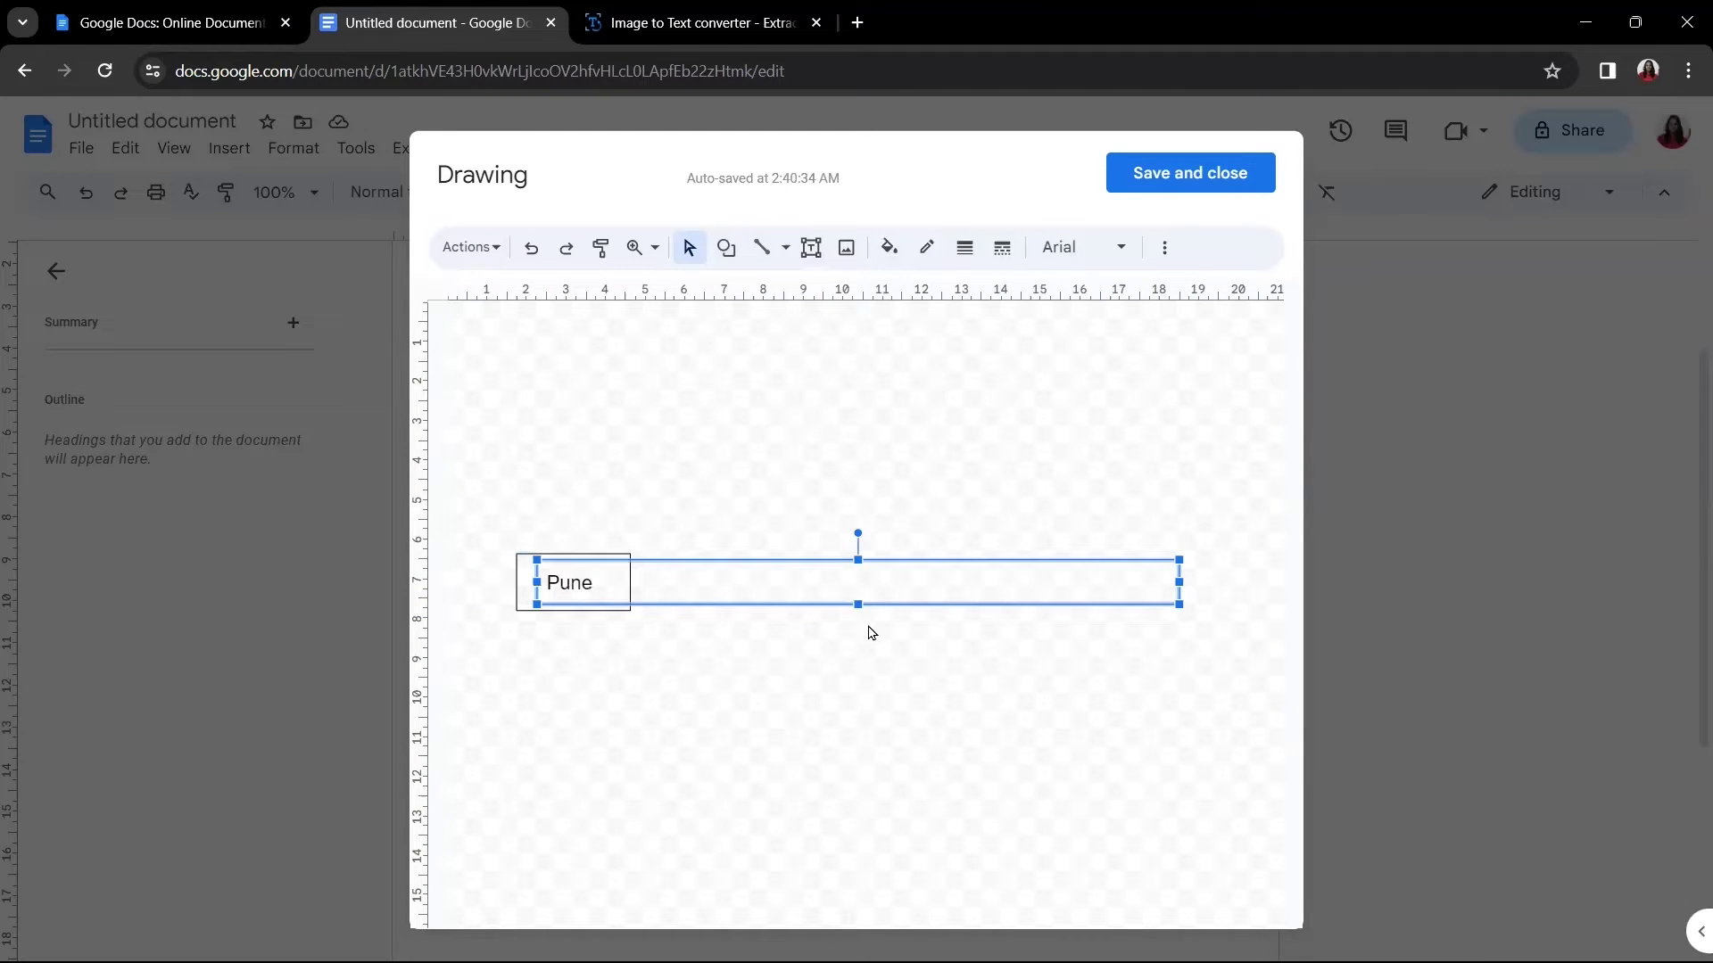
click(834, 678)
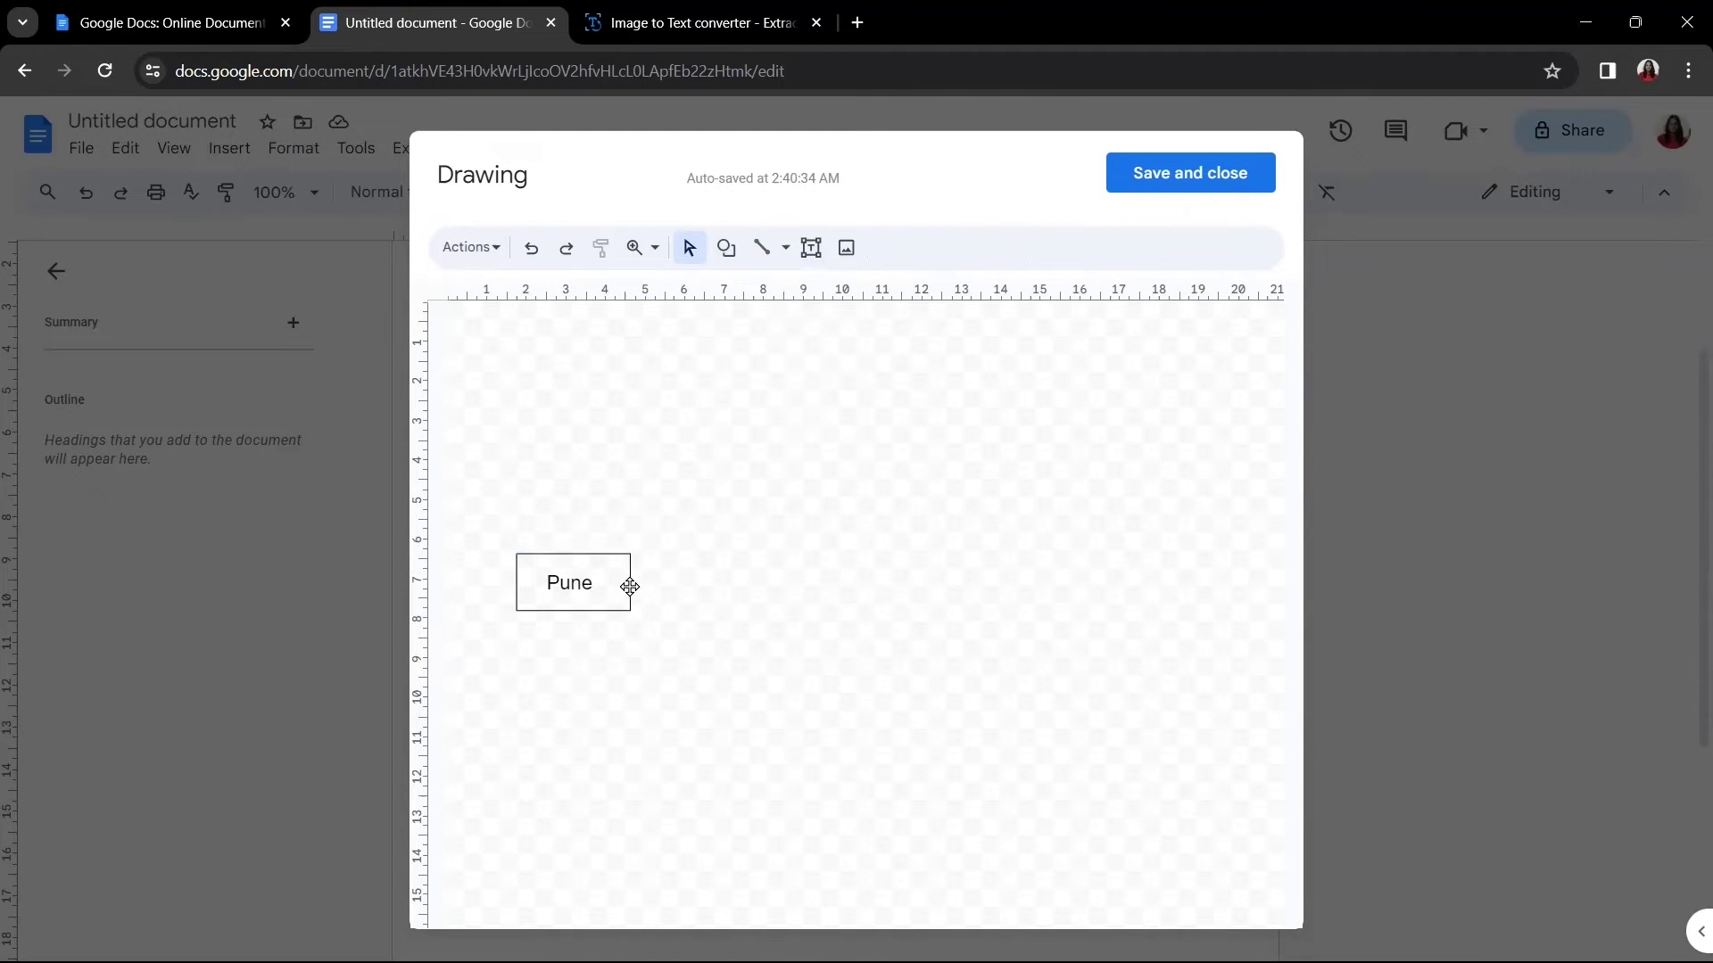
Step: Draw a horizontal arrow about 2 cm long pointing right from the right edge of the "Pune" rectangle
click(781, 251)
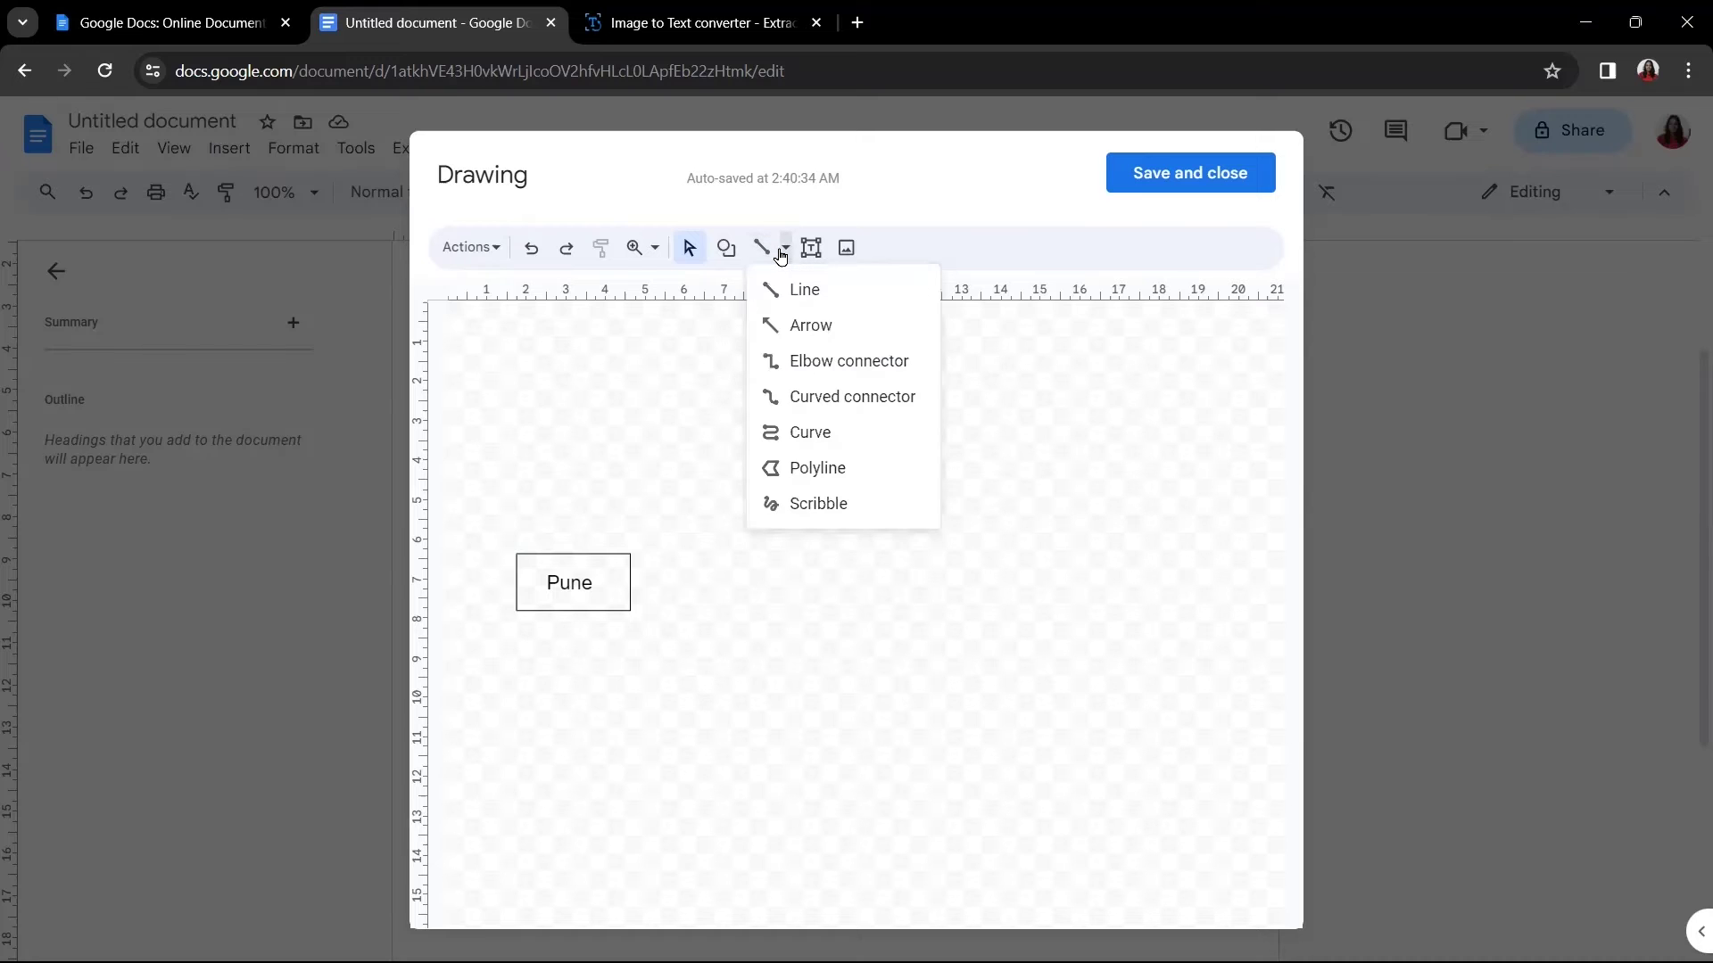
click(807, 326)
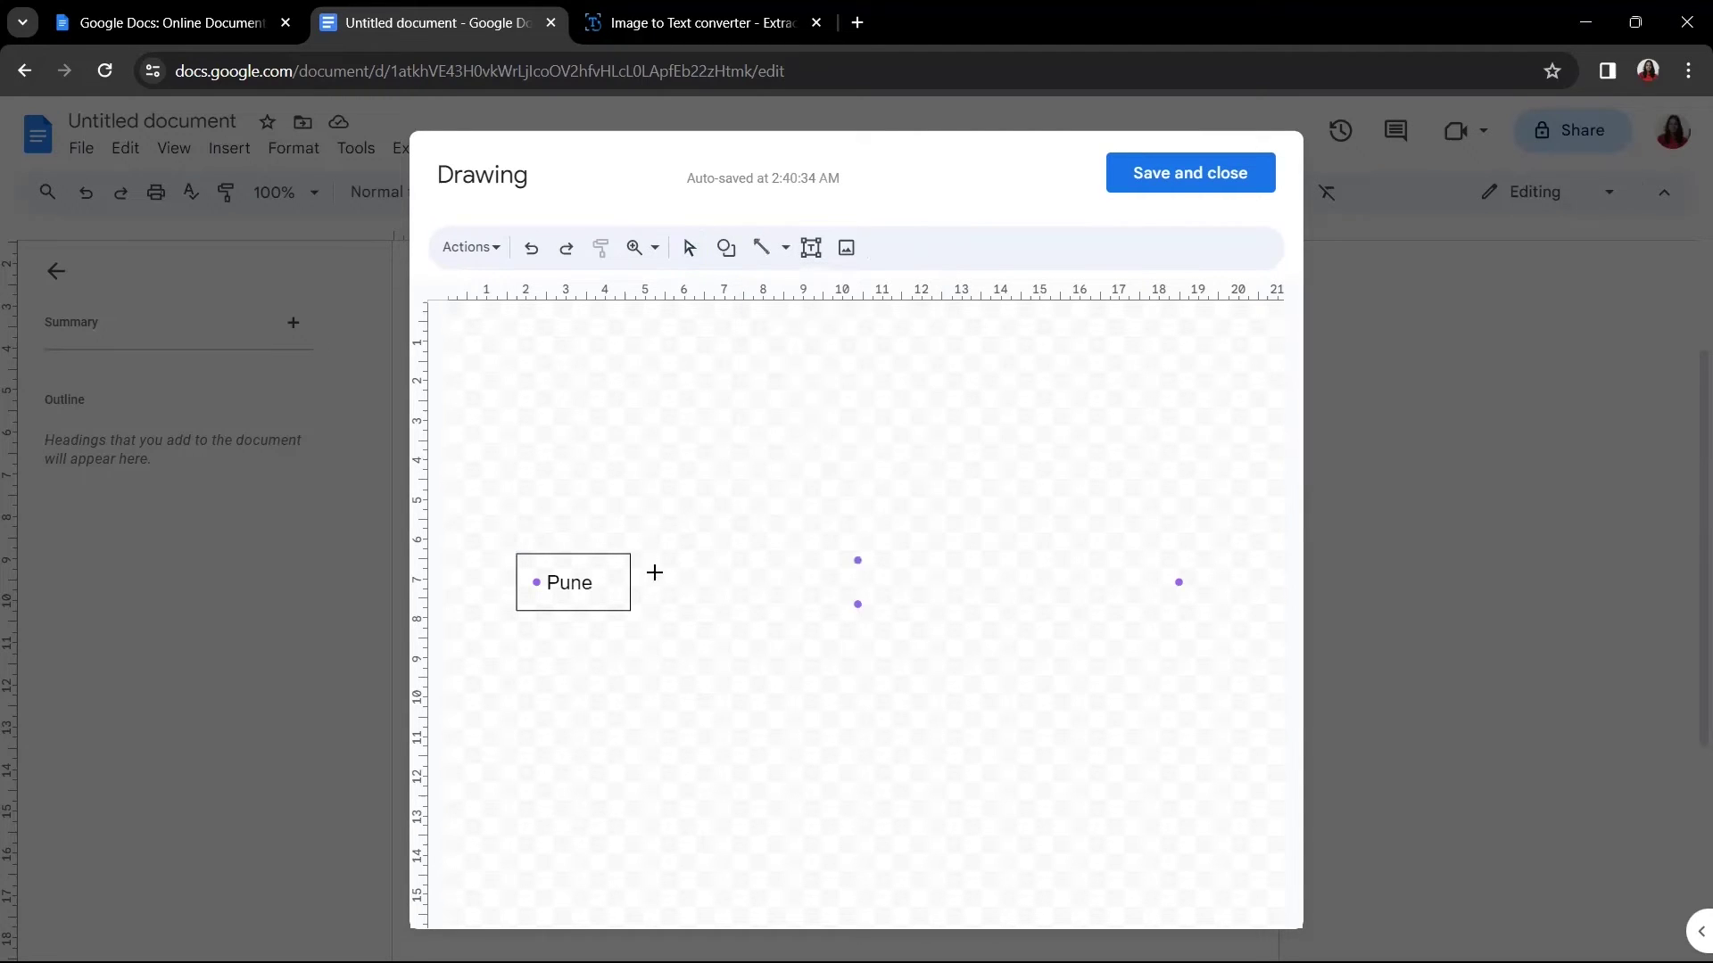
drag(630, 581, 703, 584)
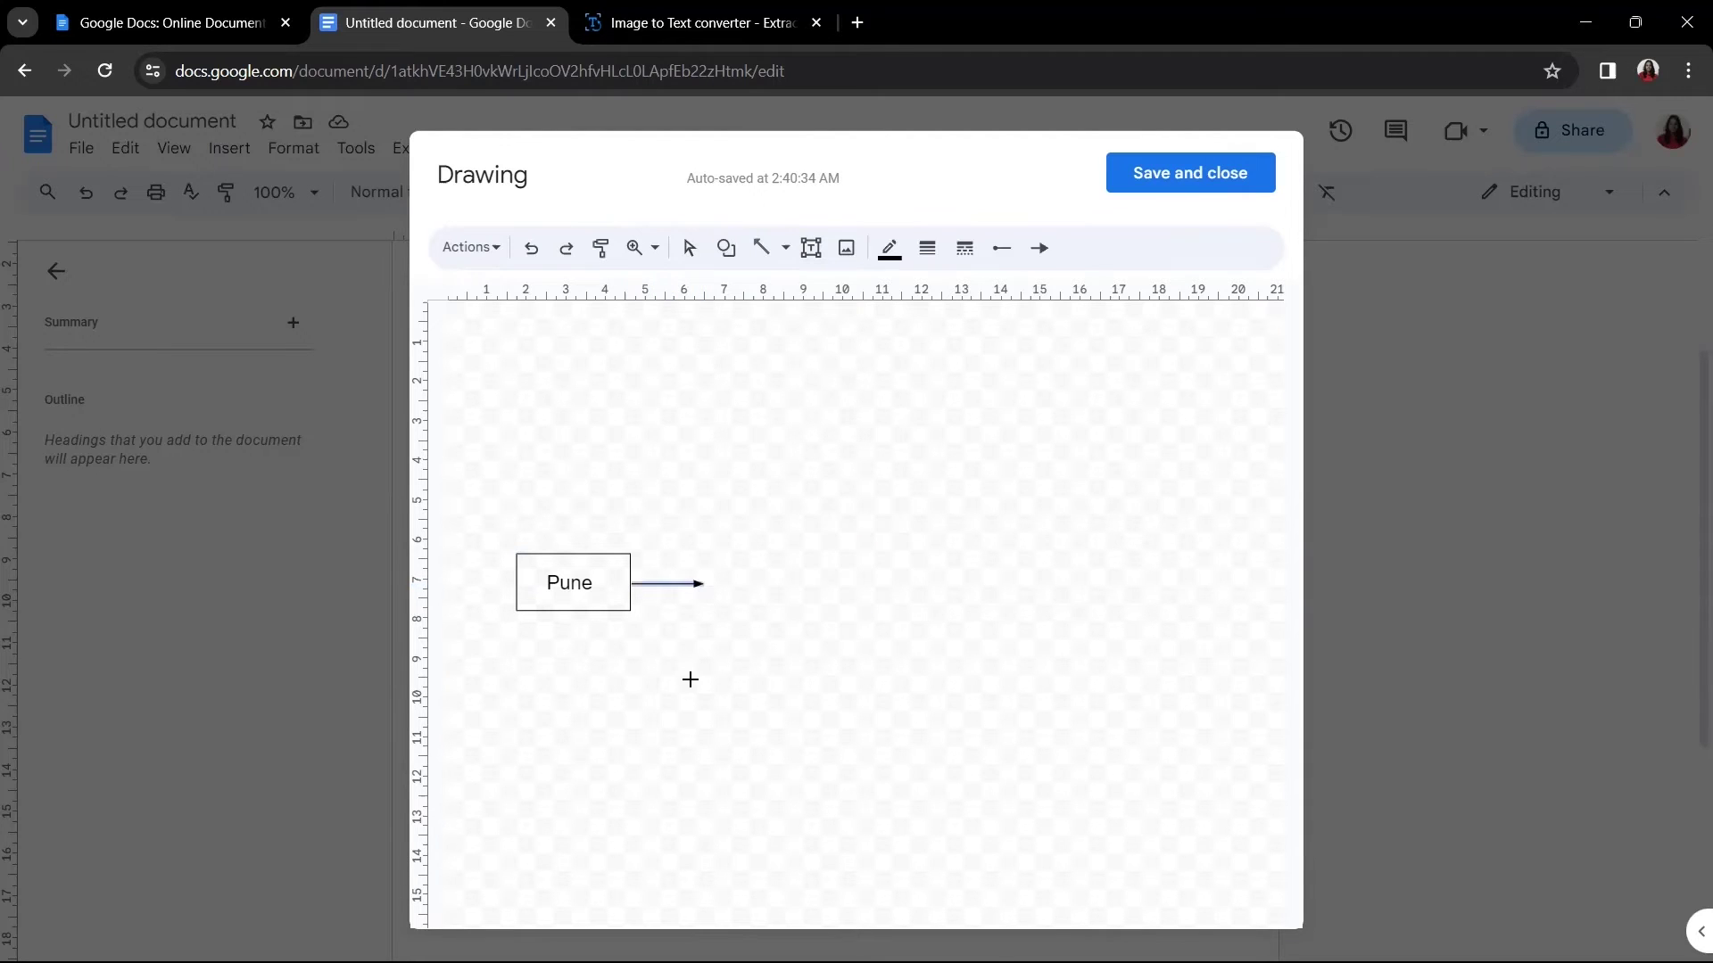
drag(693, 680, 795, 788)
Step: Duplicate the rectangle around "Pune" without its text and place the empty copy at the arrow's tip, level with the original
click(624, 558)
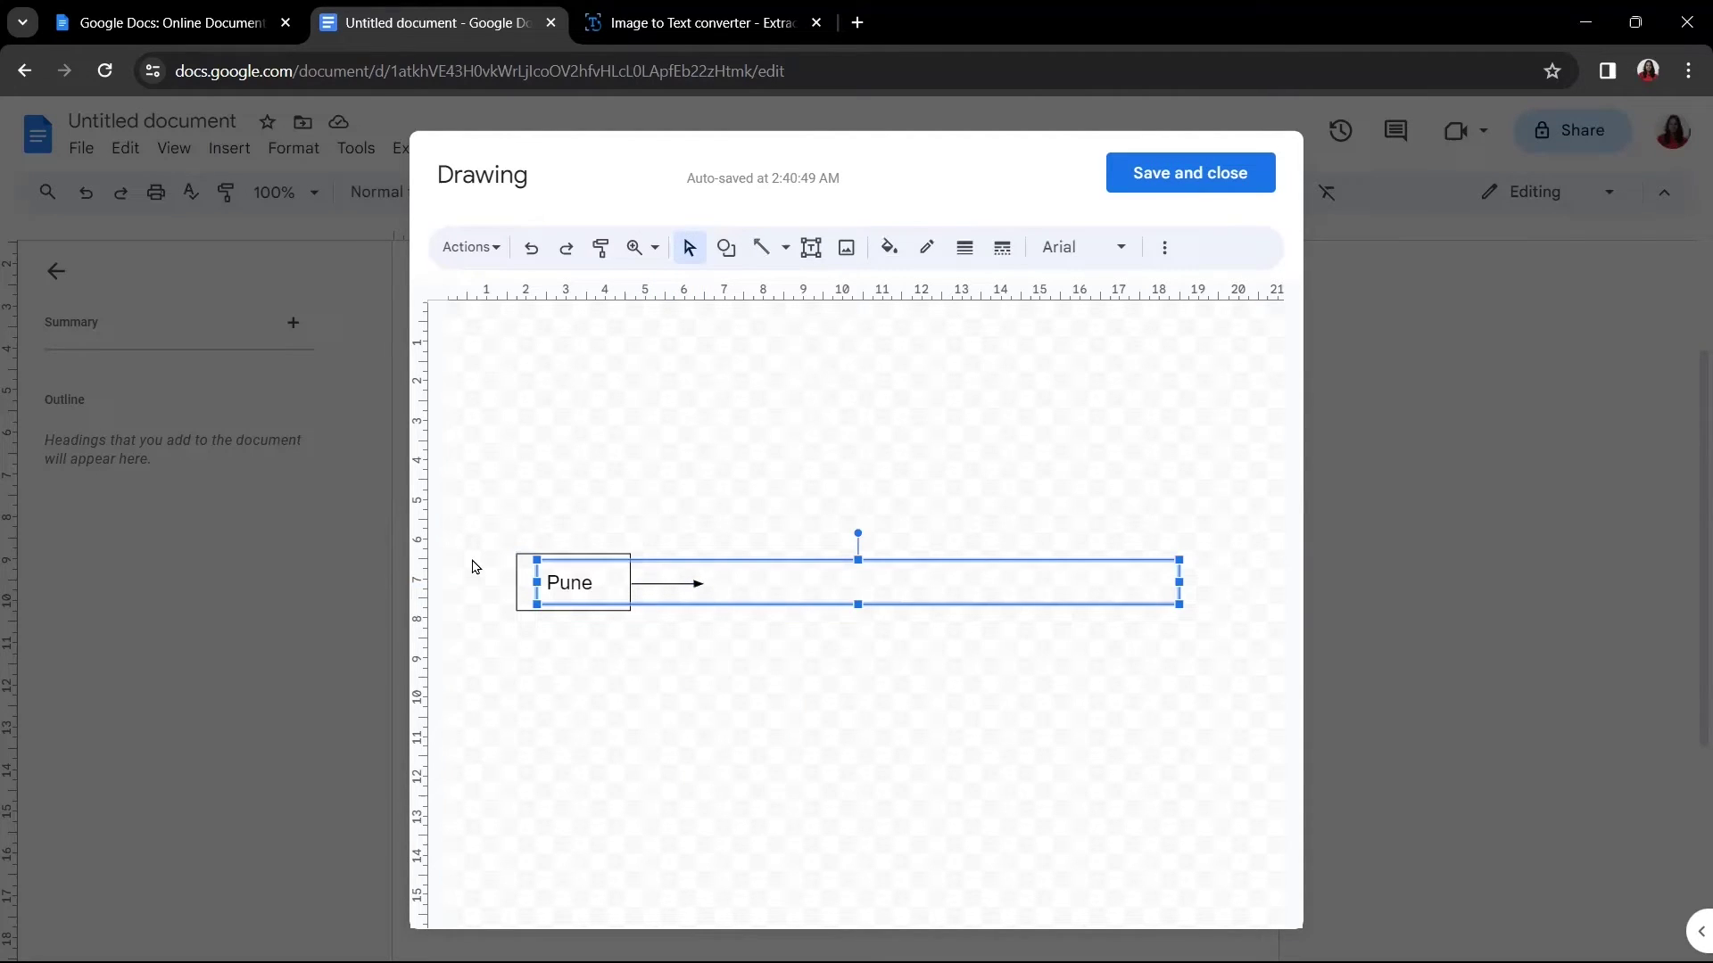
click(519, 556)
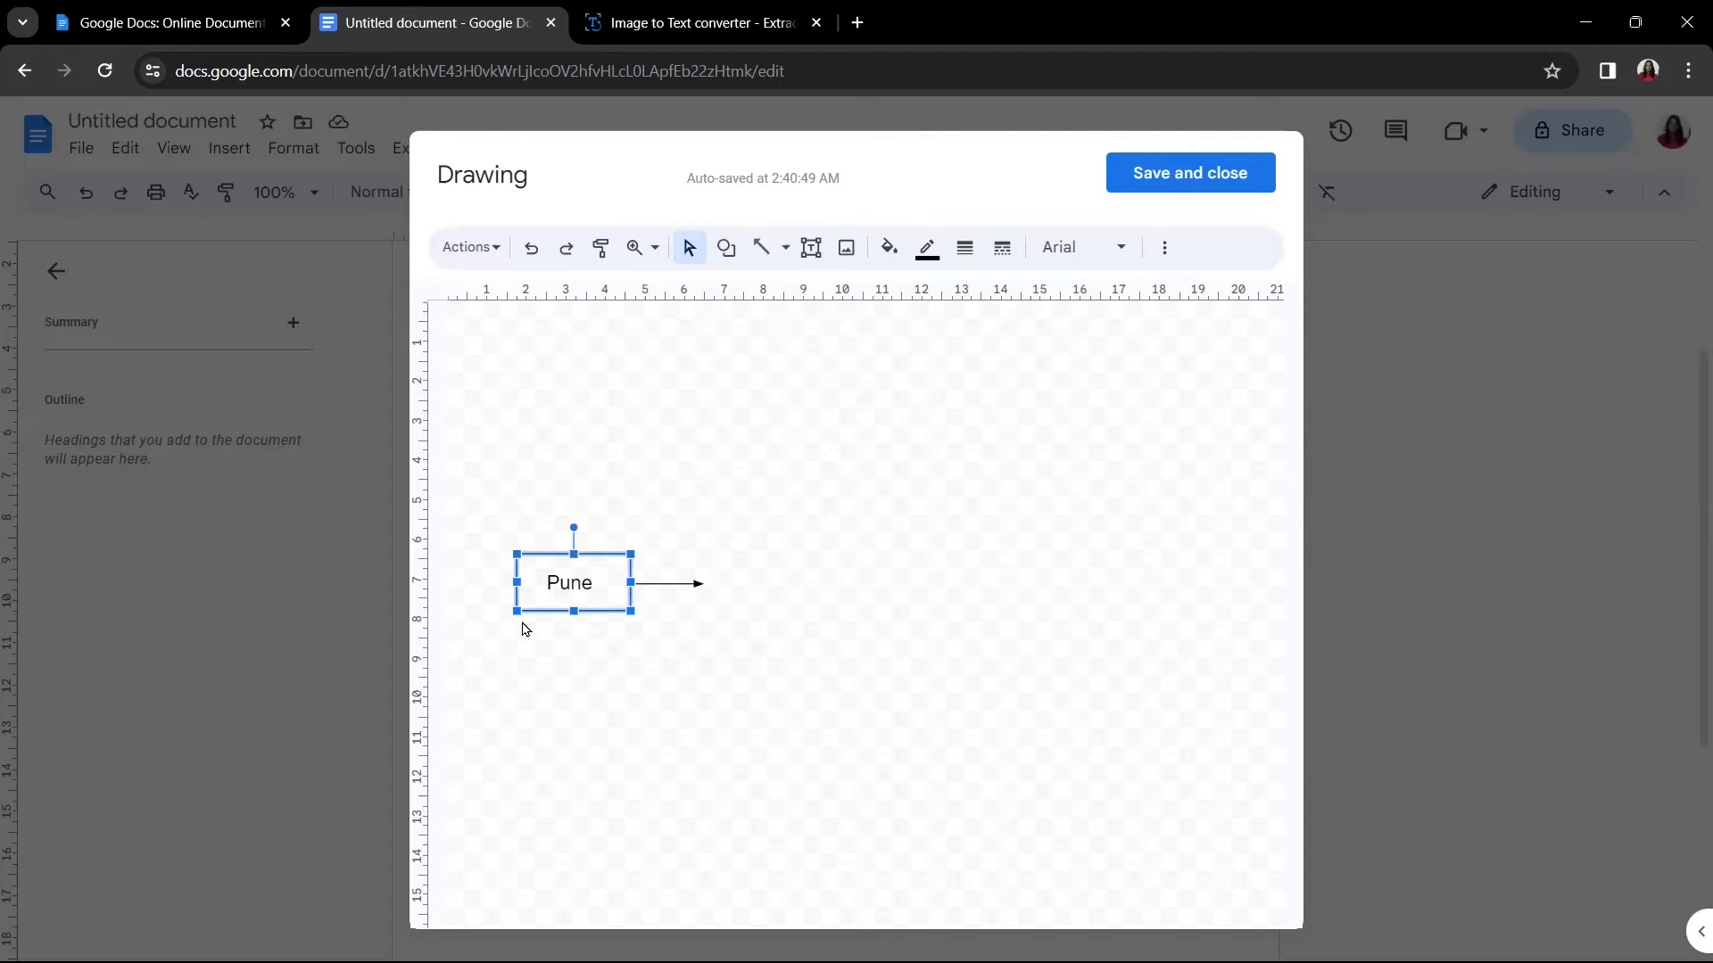
right_click(546, 559)
right_click(519, 587)
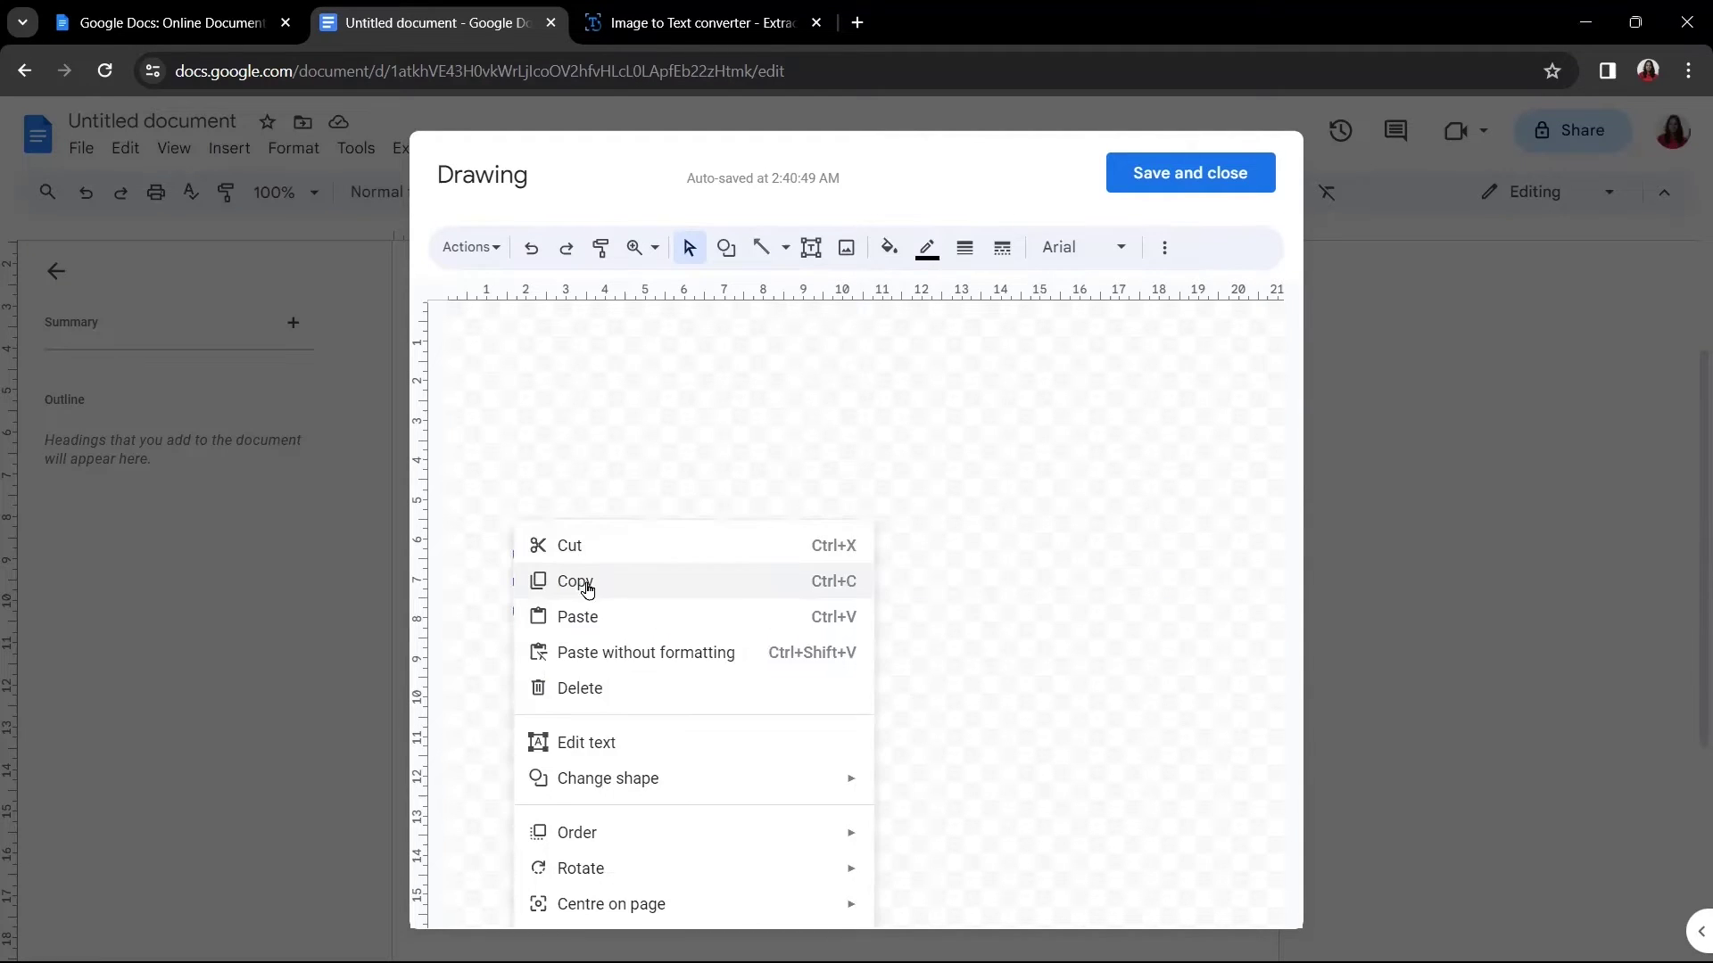
click(611, 584)
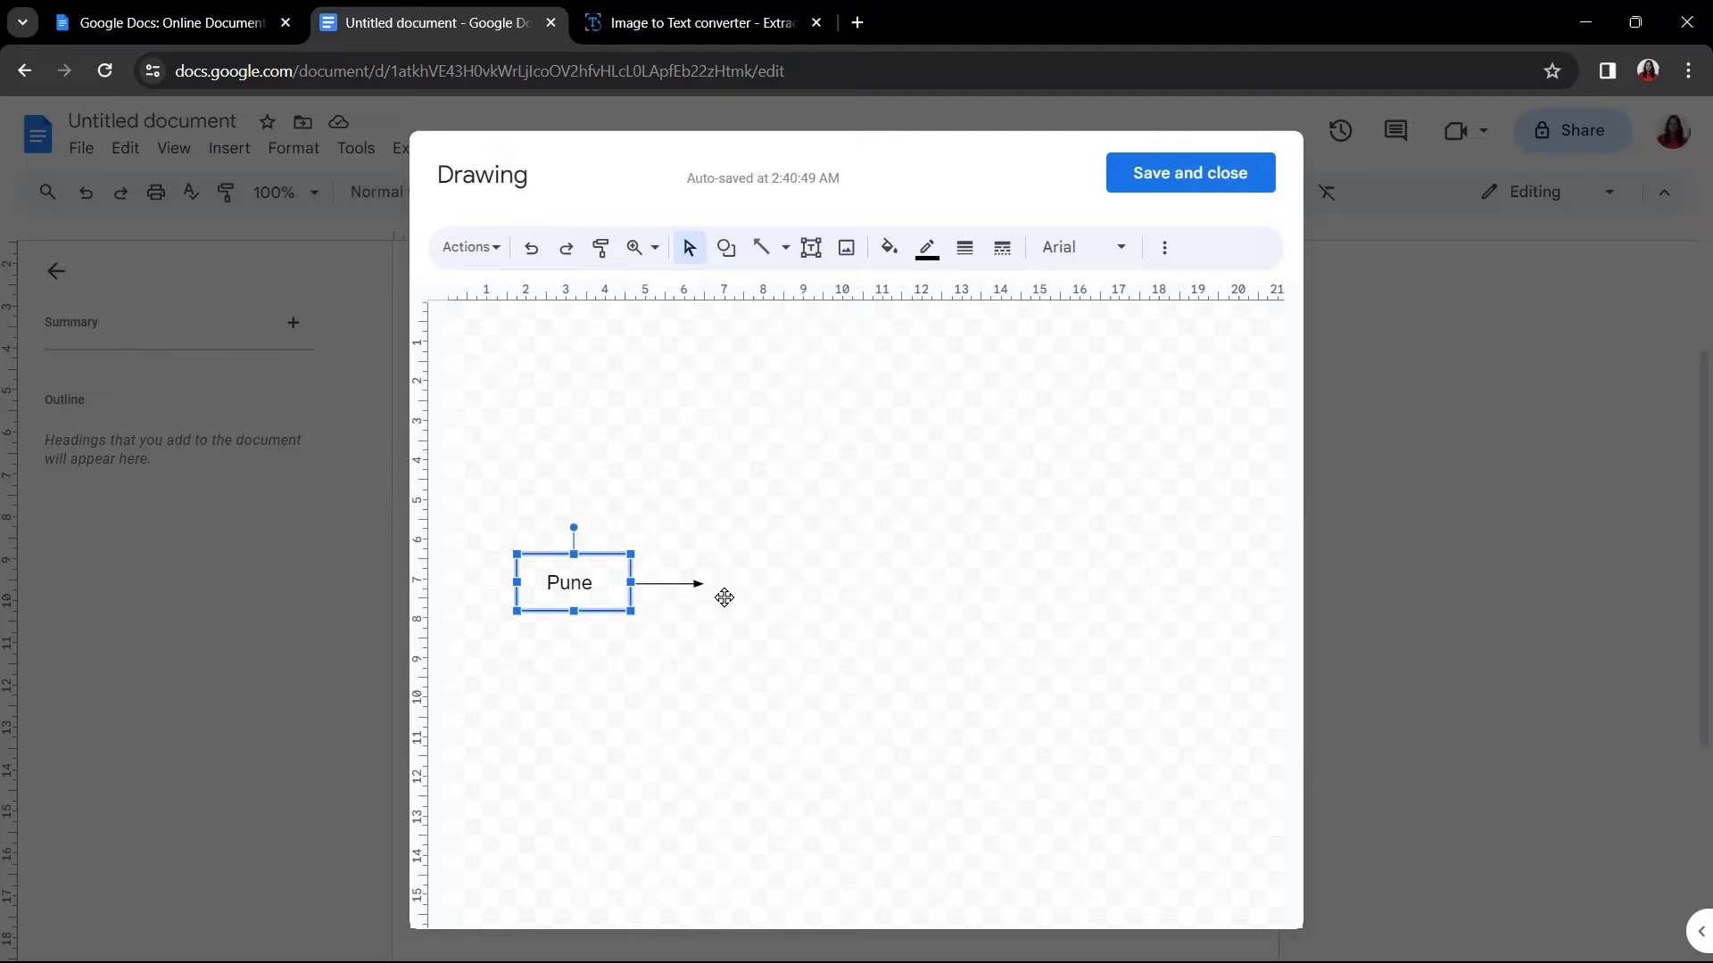
right_click(725, 598)
click(773, 603)
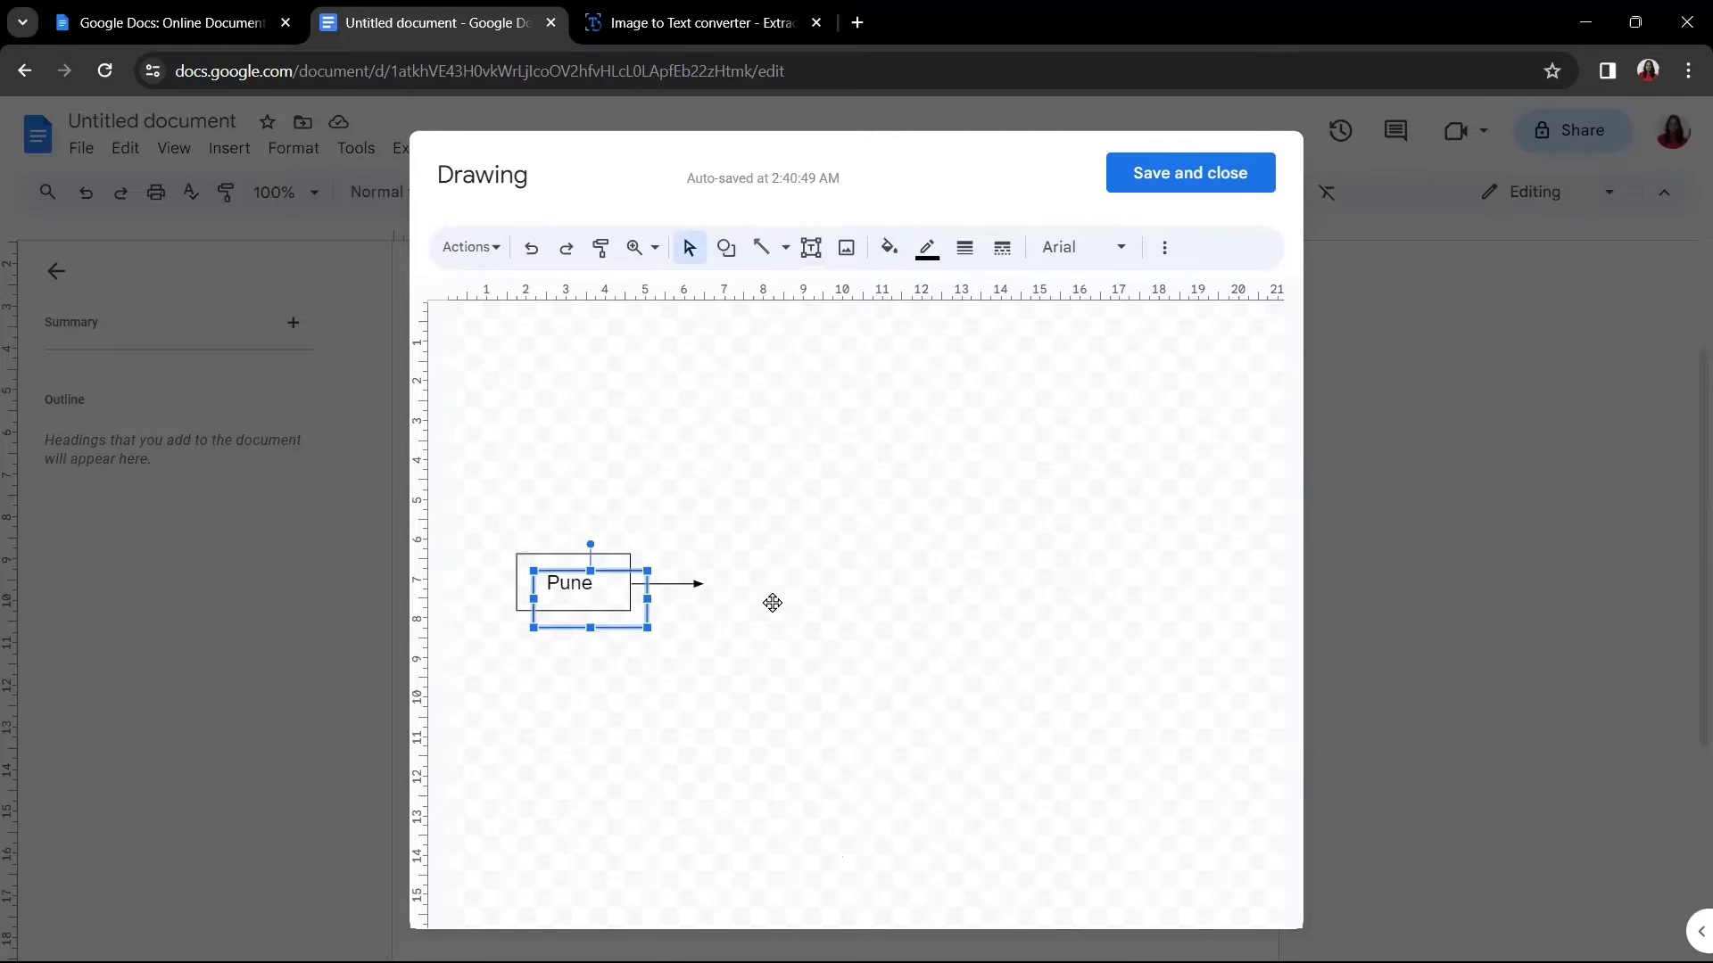
drag(601, 628, 772, 635)
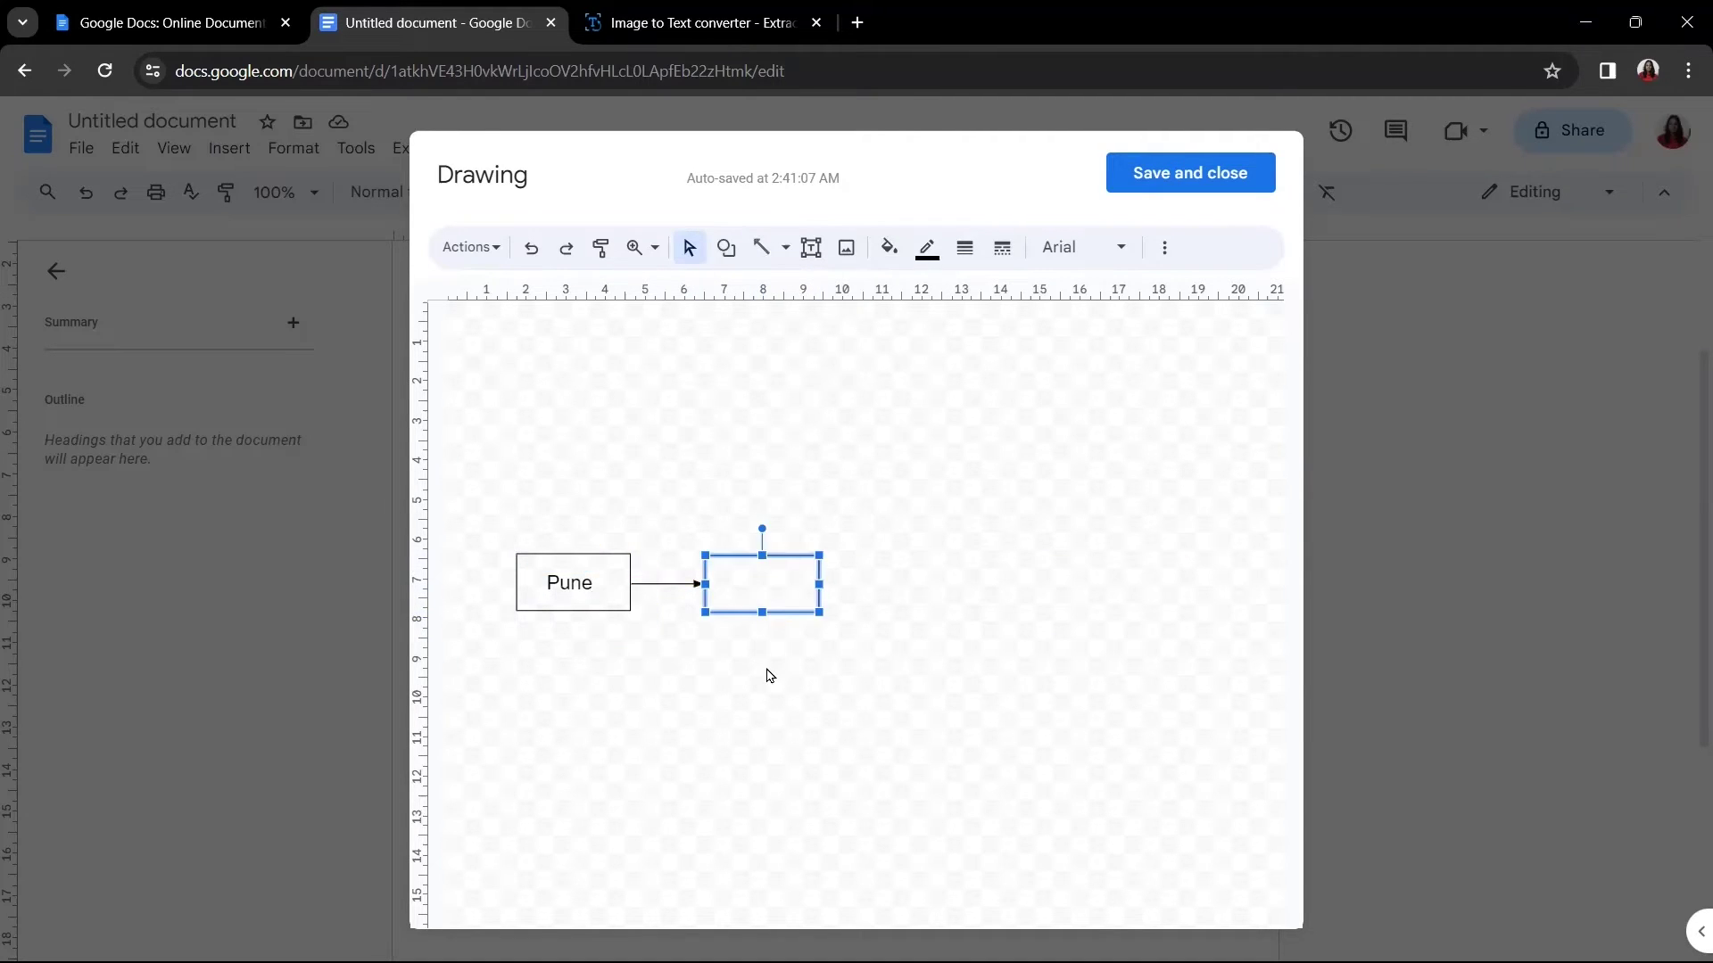
Step: Narrow the "Pune" text box so that it fits within its rectangle and no longer overlaps the arrow and the empty box
click(769, 675)
drag(668, 526, 765, 640)
click(759, 659)
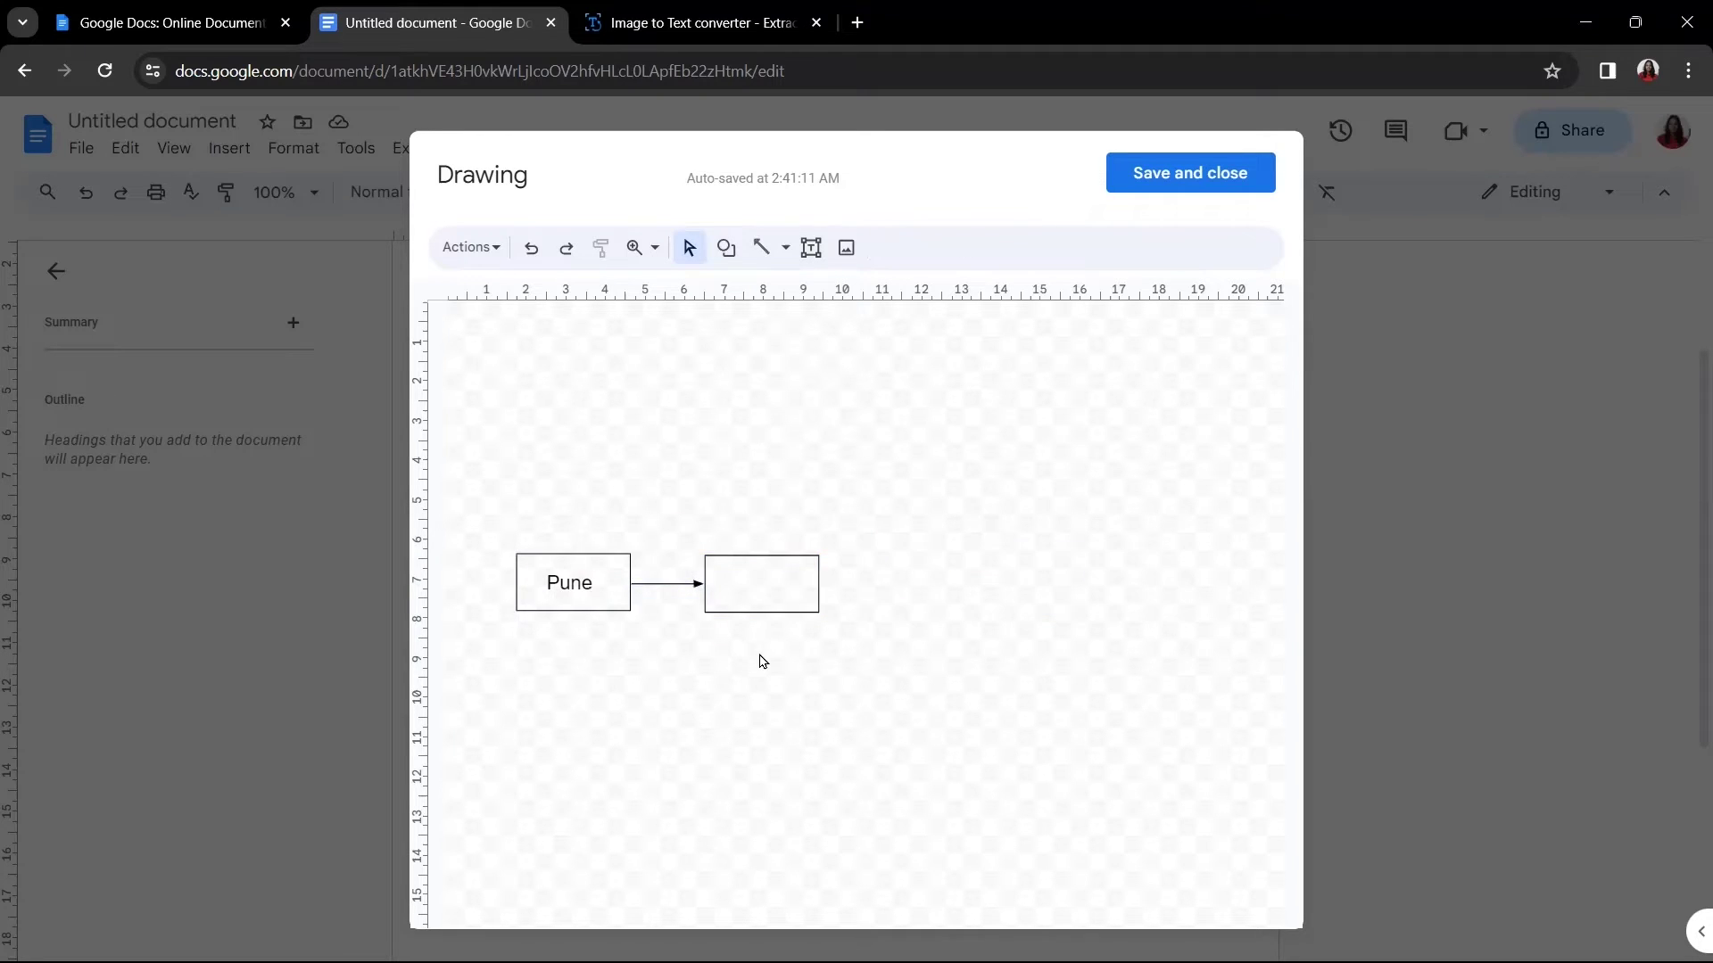
click(588, 582)
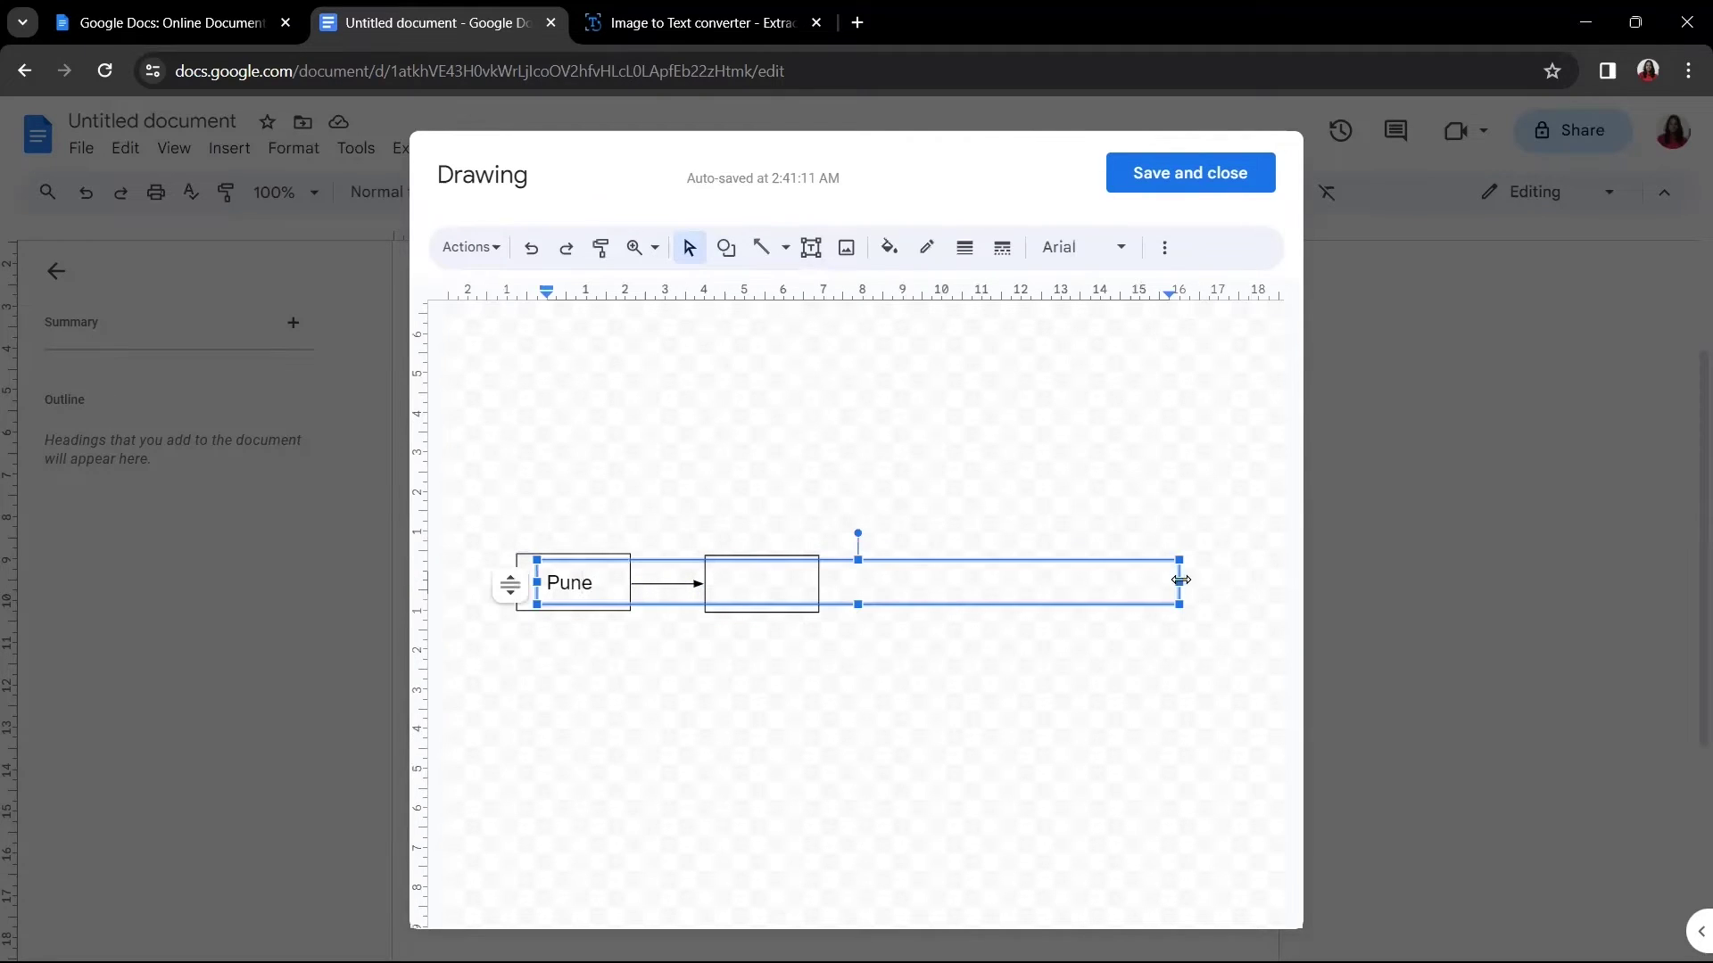
drag(1180, 580, 610, 594)
key(Escape)
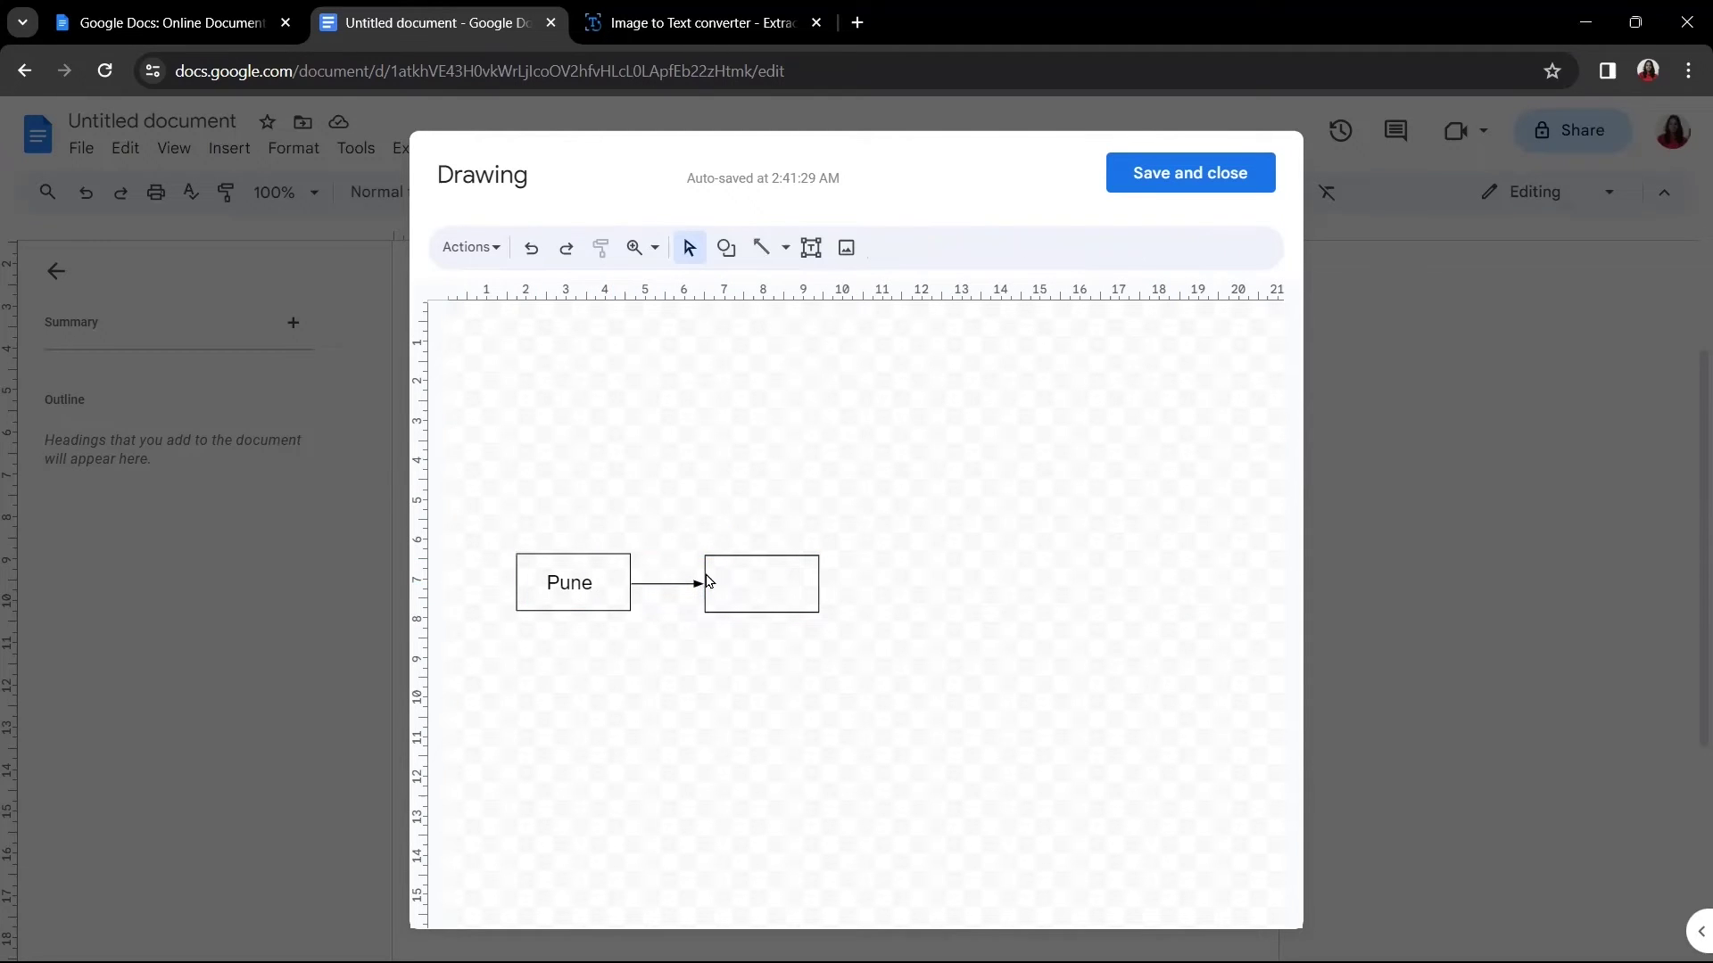
Step: Copy the arrow together with the empty box and place a pasted copy directly after the second box
drag(663, 526, 772, 627)
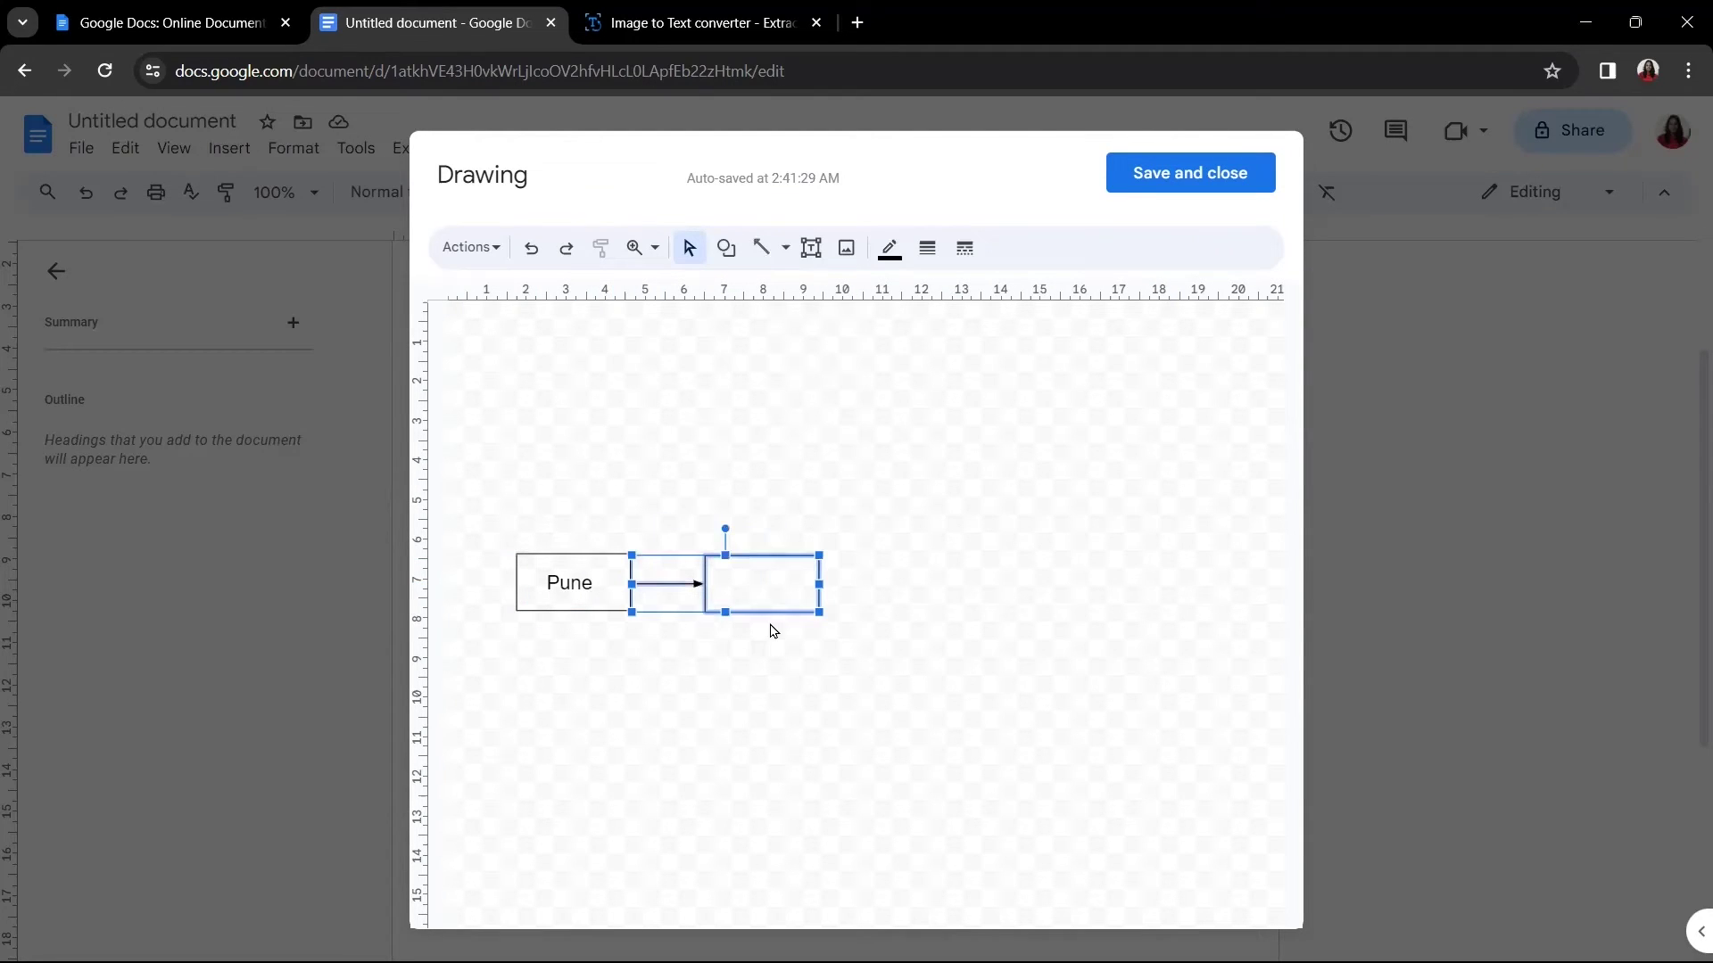
right_click(747, 555)
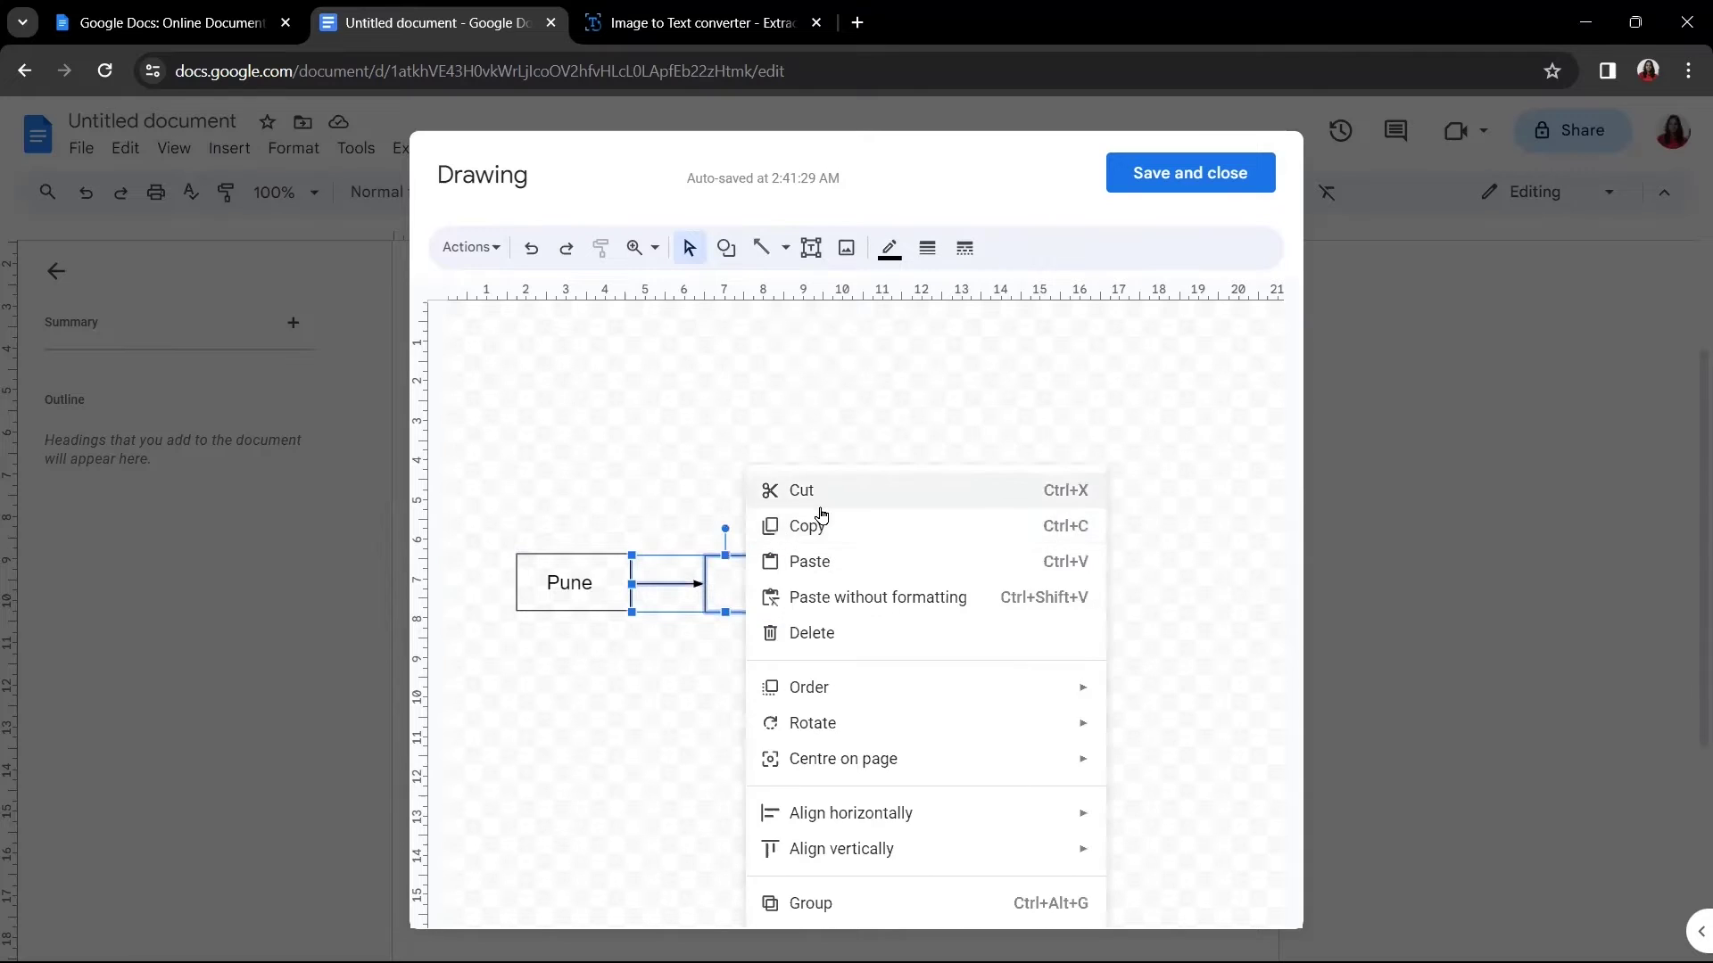
click(772, 530)
right_click(843, 594)
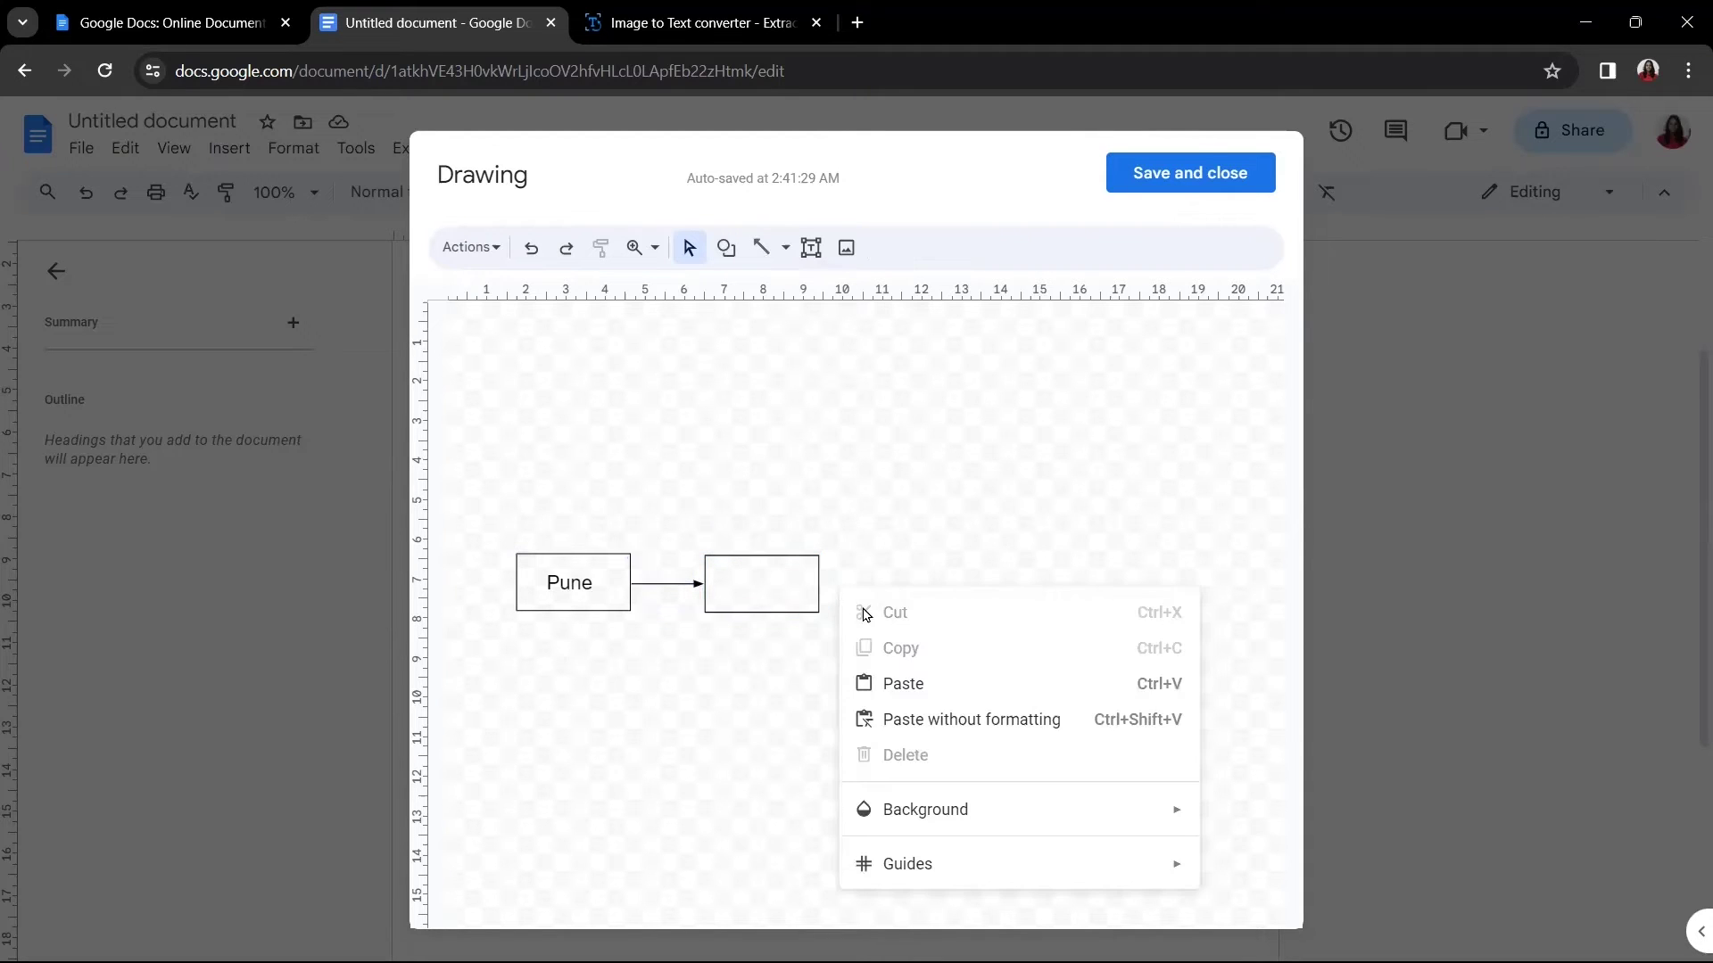
click(891, 684)
drag(708, 600, 880, 586)
Step: Paste the arrow and empty box once more and align them after the third box to complete a four-box chain
right_click(1025, 585)
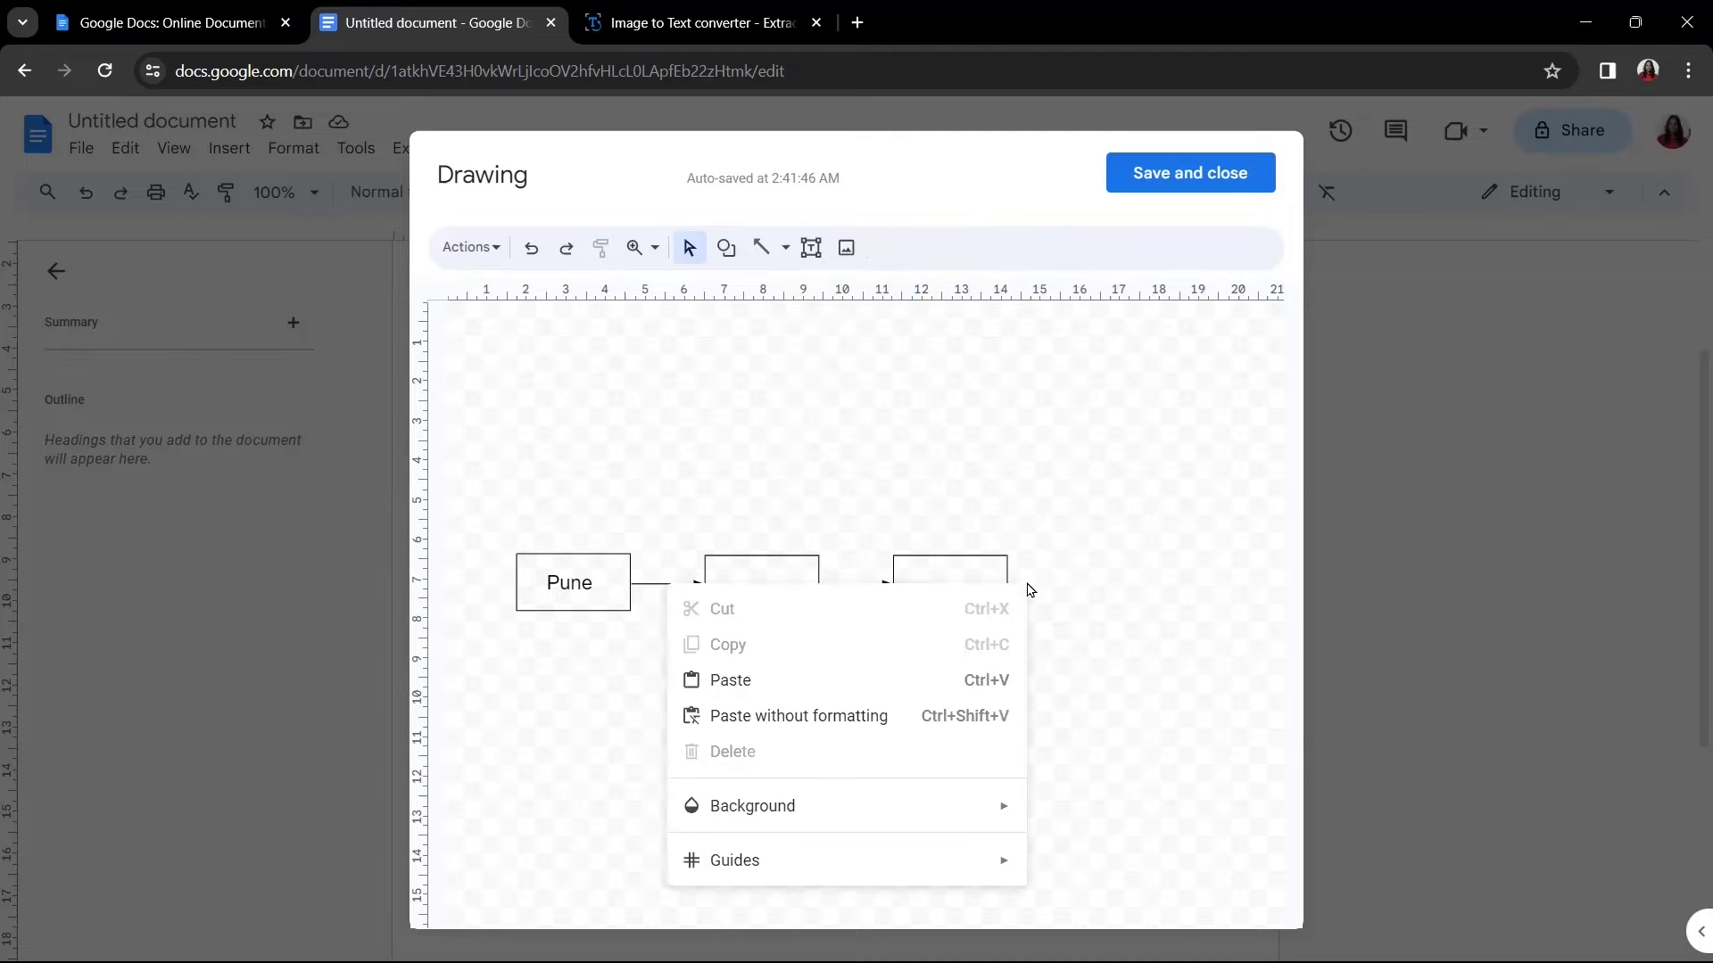
click(838, 678)
drag(759, 608, 1104, 577)
click(1106, 680)
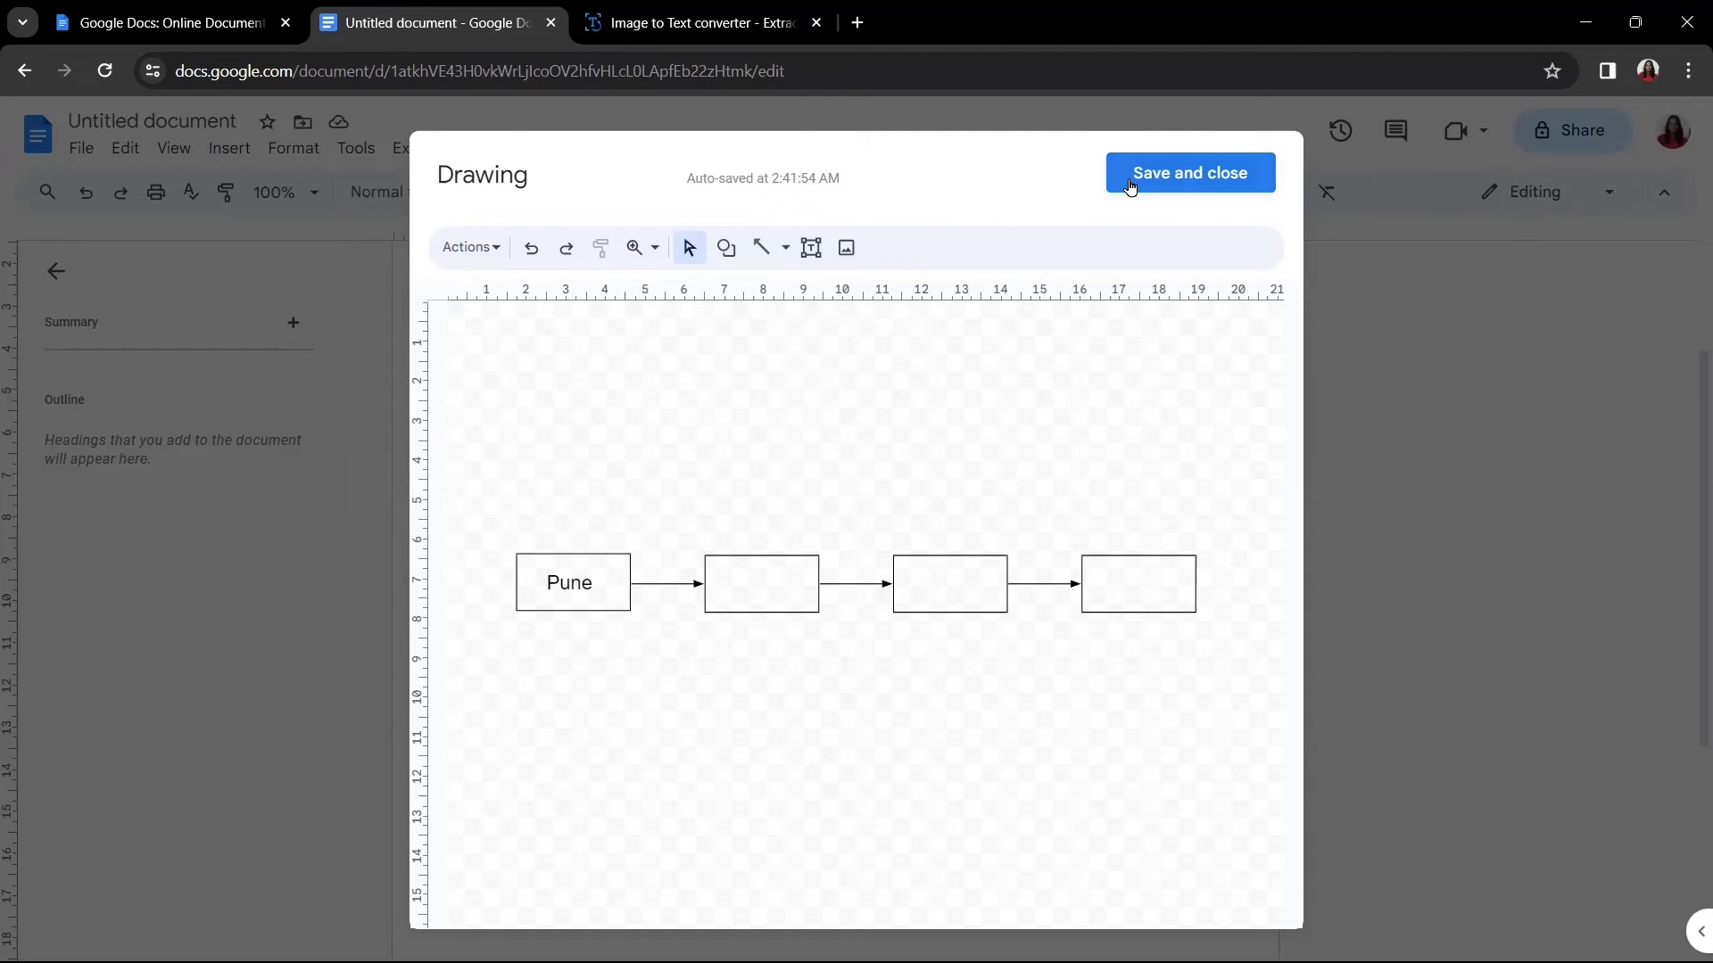
Step: Save the word-chain drawing into the document and shrink it proportionally to about 13 cm wide
click(1202, 183)
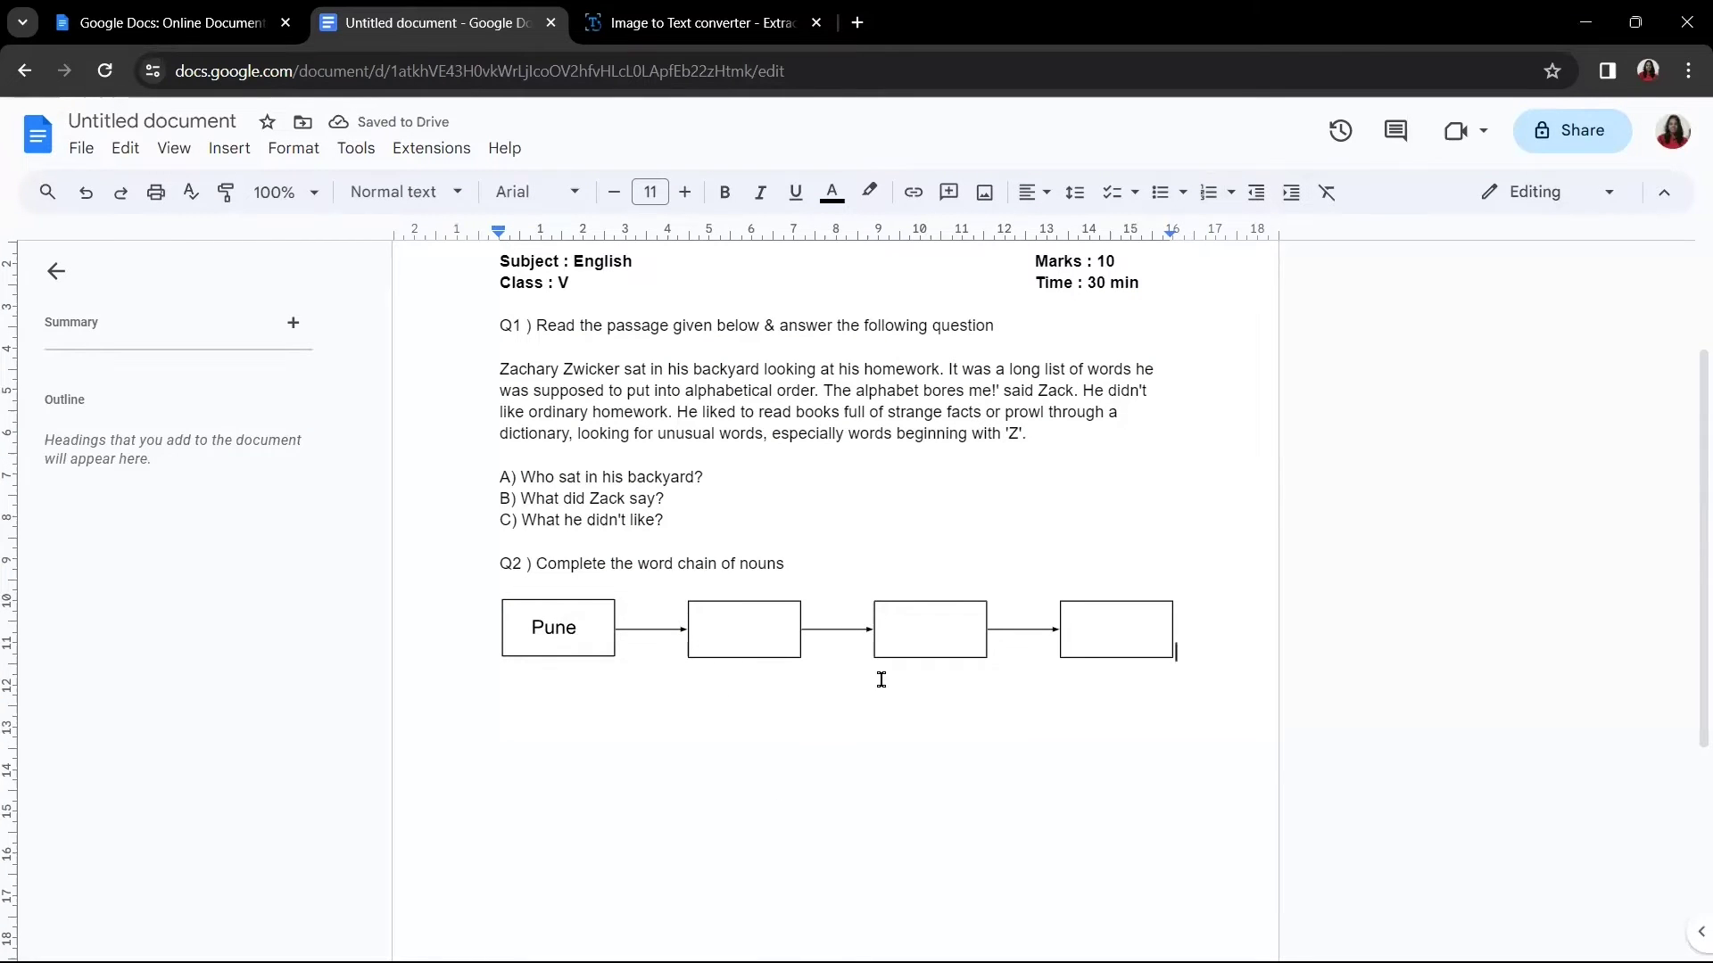
click(1105, 644)
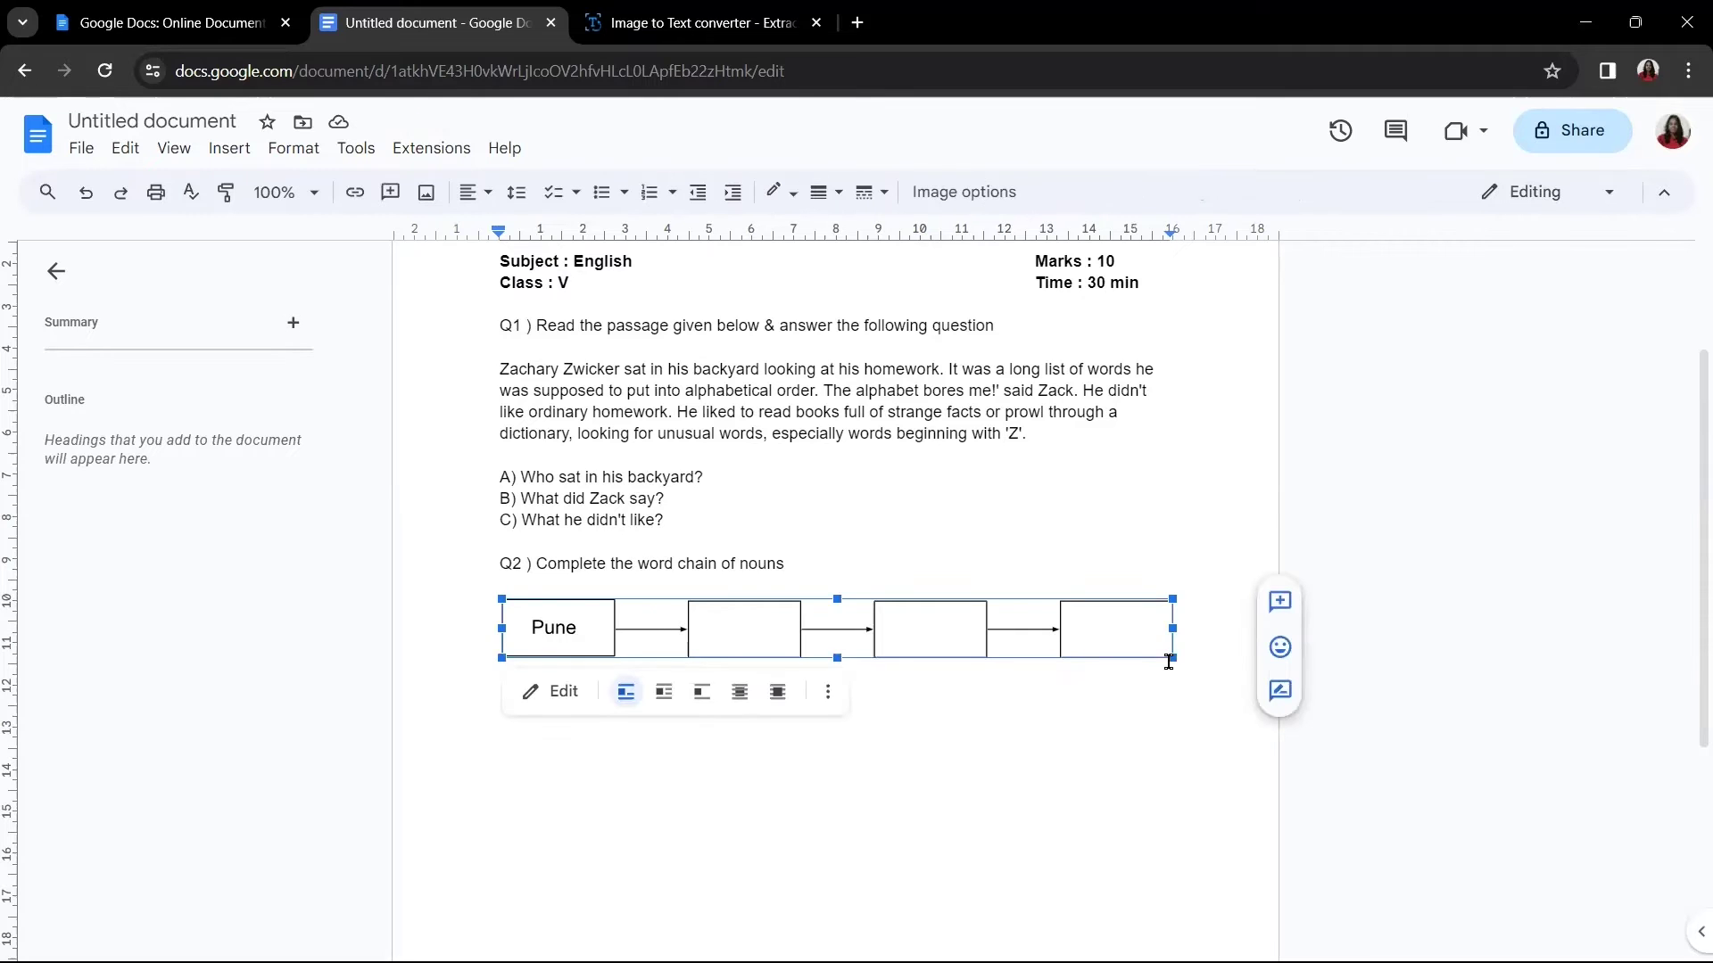
drag(1172, 658, 1043, 648)
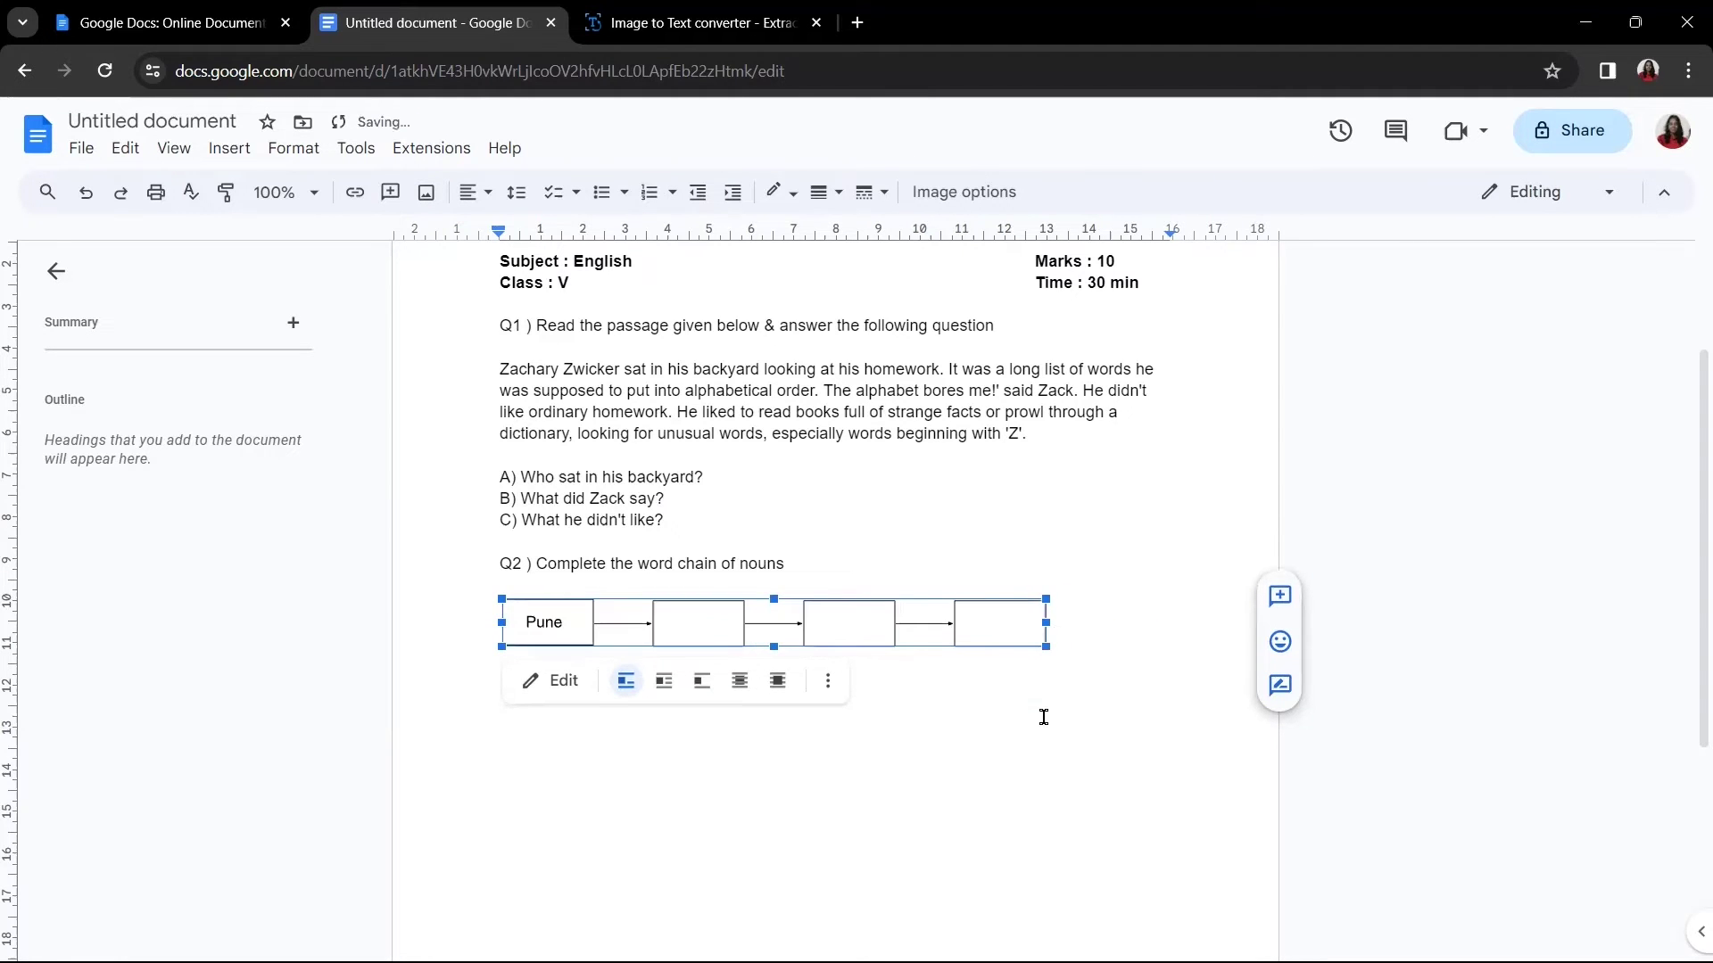
Step: Add the question "Q3) Frame a Wh-question to get the underline parts as an answer" below the word chain
click(1068, 517)
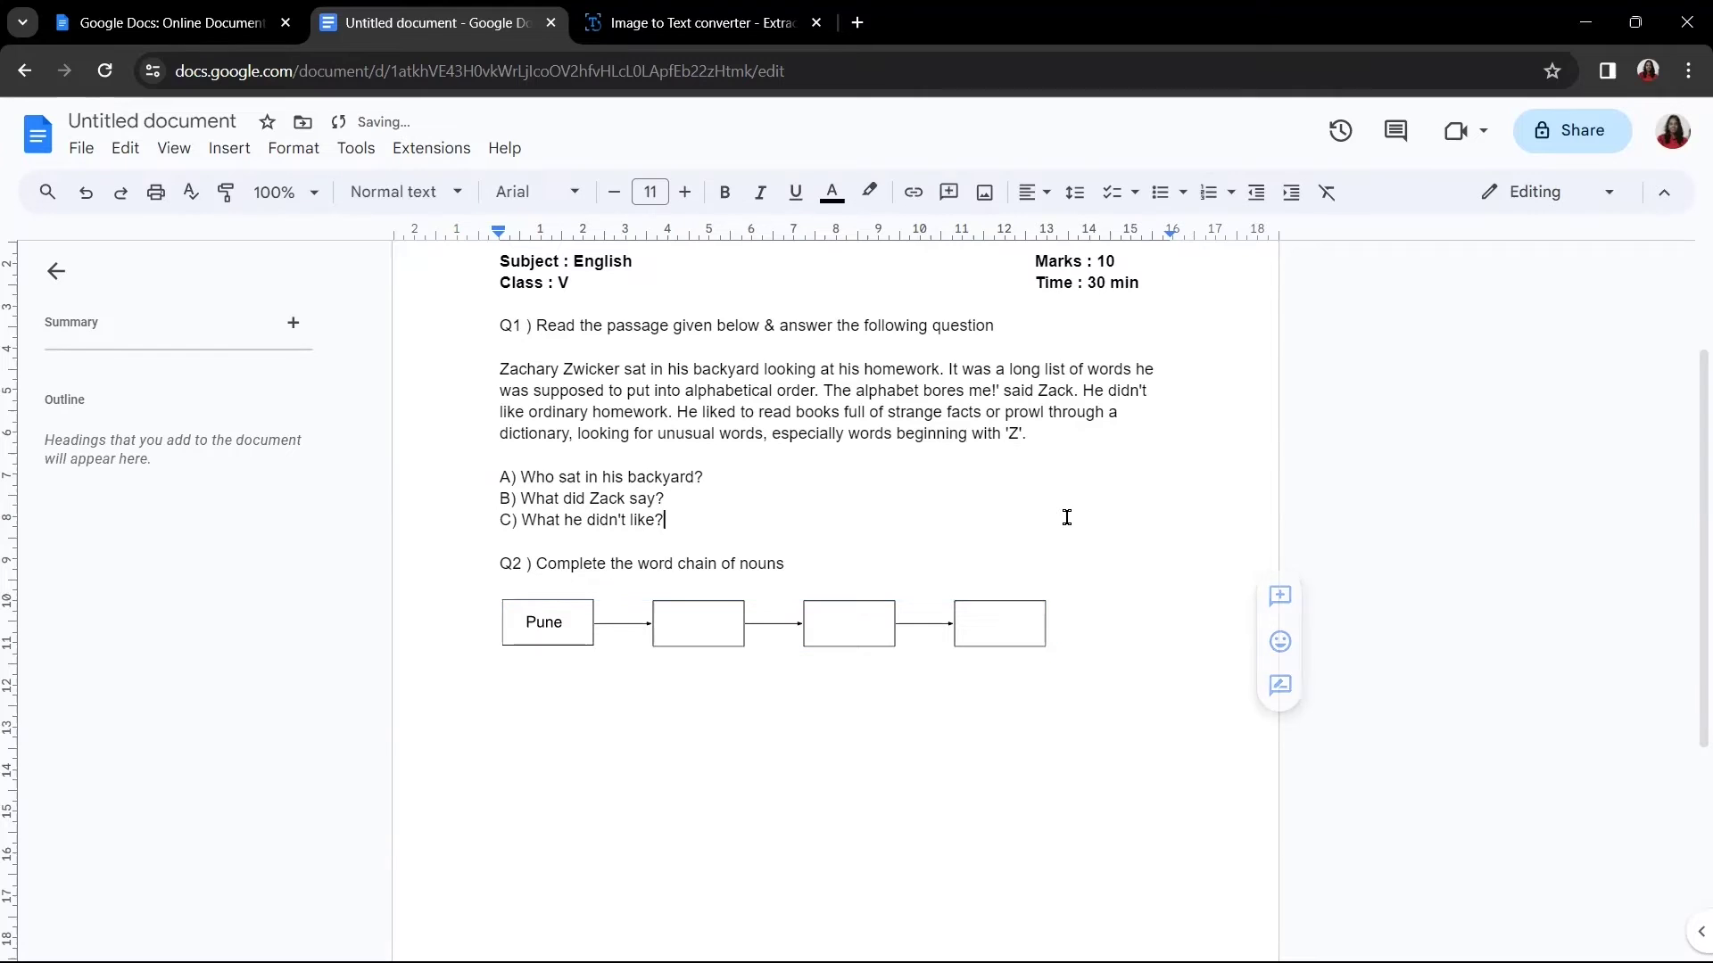
click(1095, 631)
text(Q3) Frame a Wh-question to get the underline parts as an answer)
Step: Start a numbered list under Q3 with "The doctor had shaken their heads gravely." and leave a blank line above it
click(1208, 192)
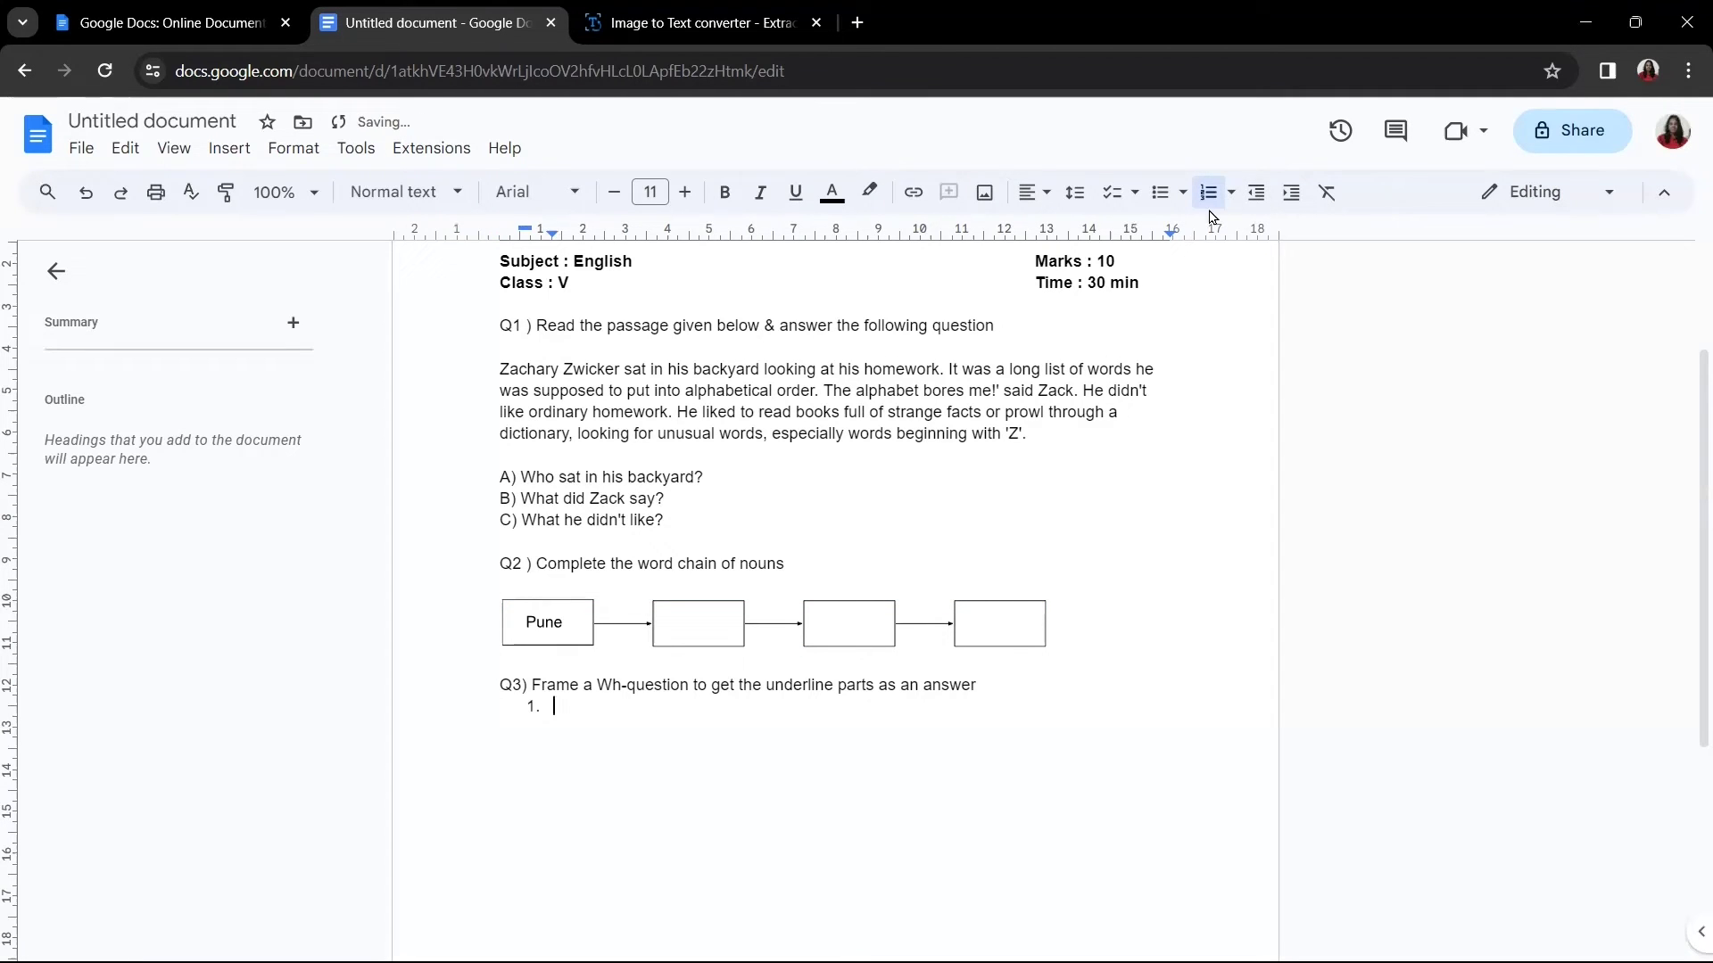
text(The doctor had shaken their heads gravely.)
key(Up)
key(End)
key(Return)
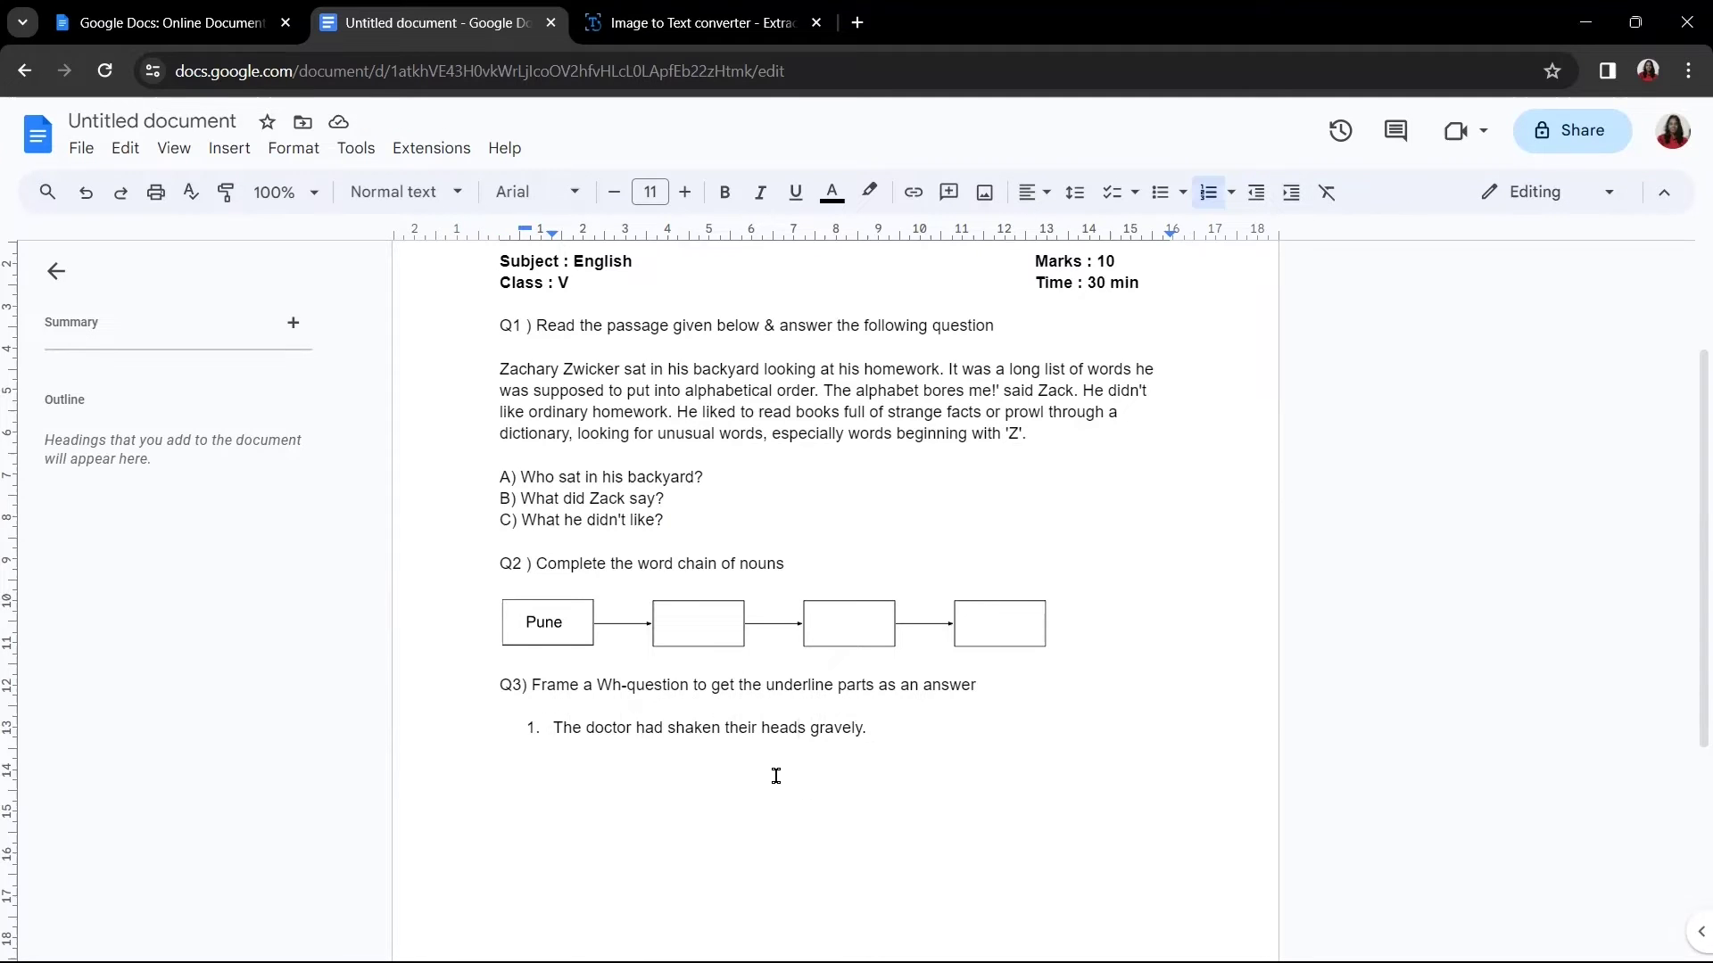
Step: Underline "gravely." in the numbered sentence under Q3
drag(530, 685, 681, 685)
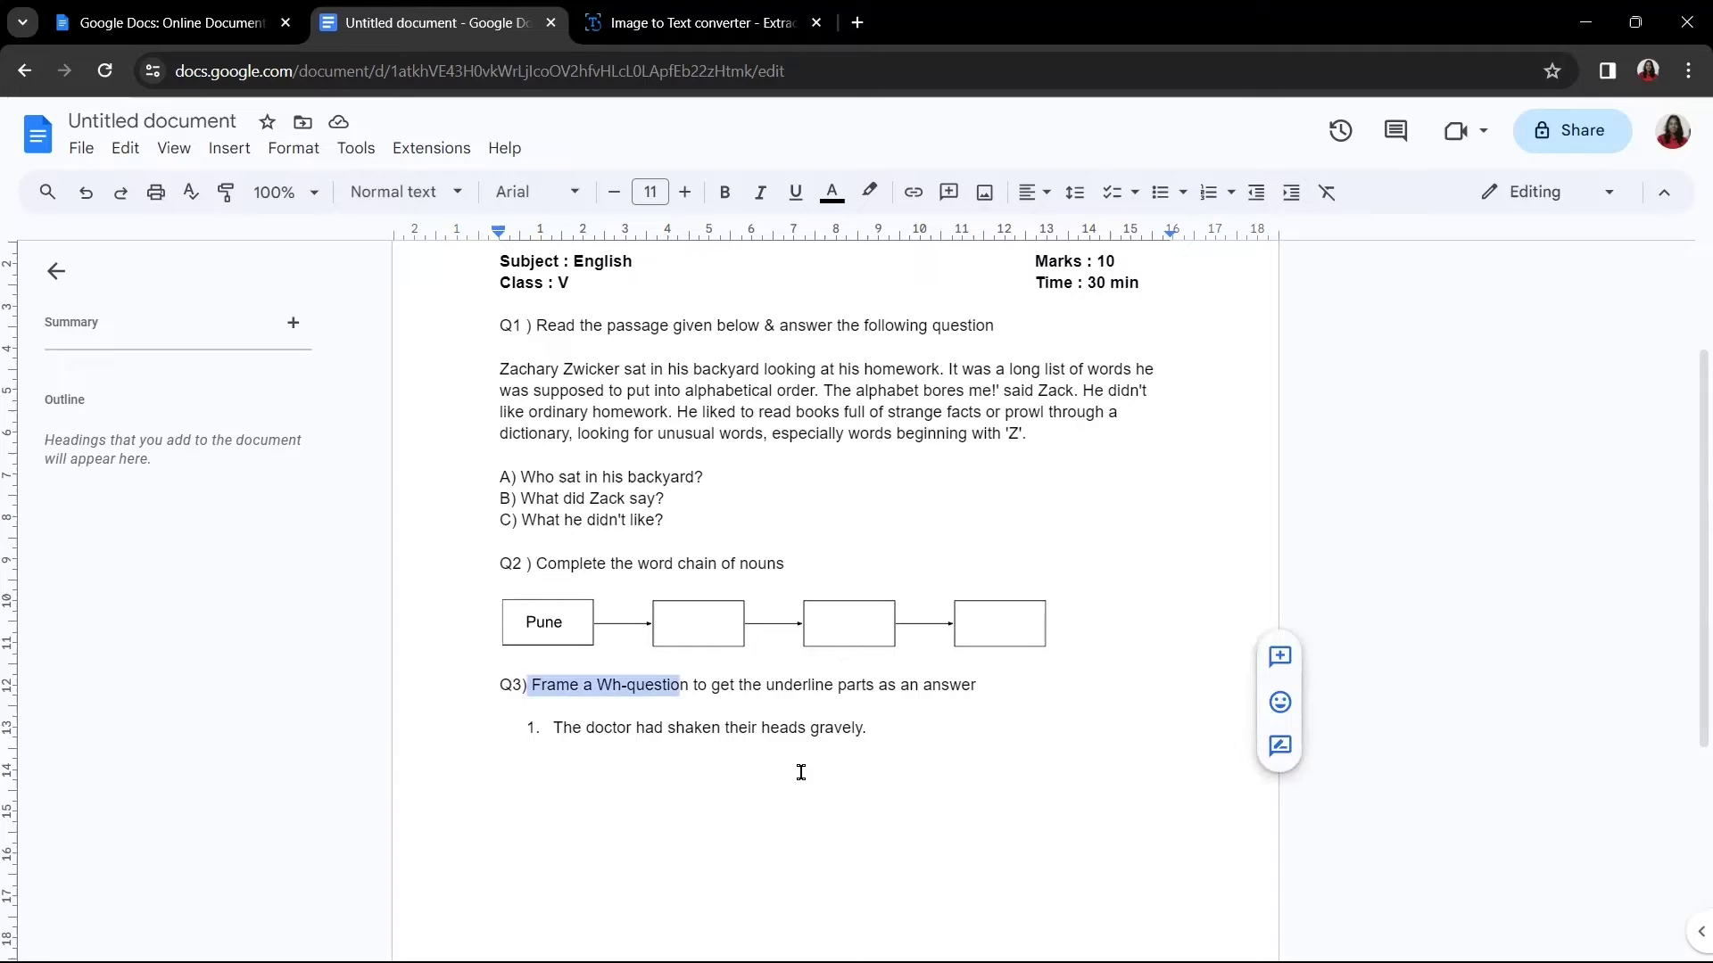
double_click(776, 688)
click(808, 766)
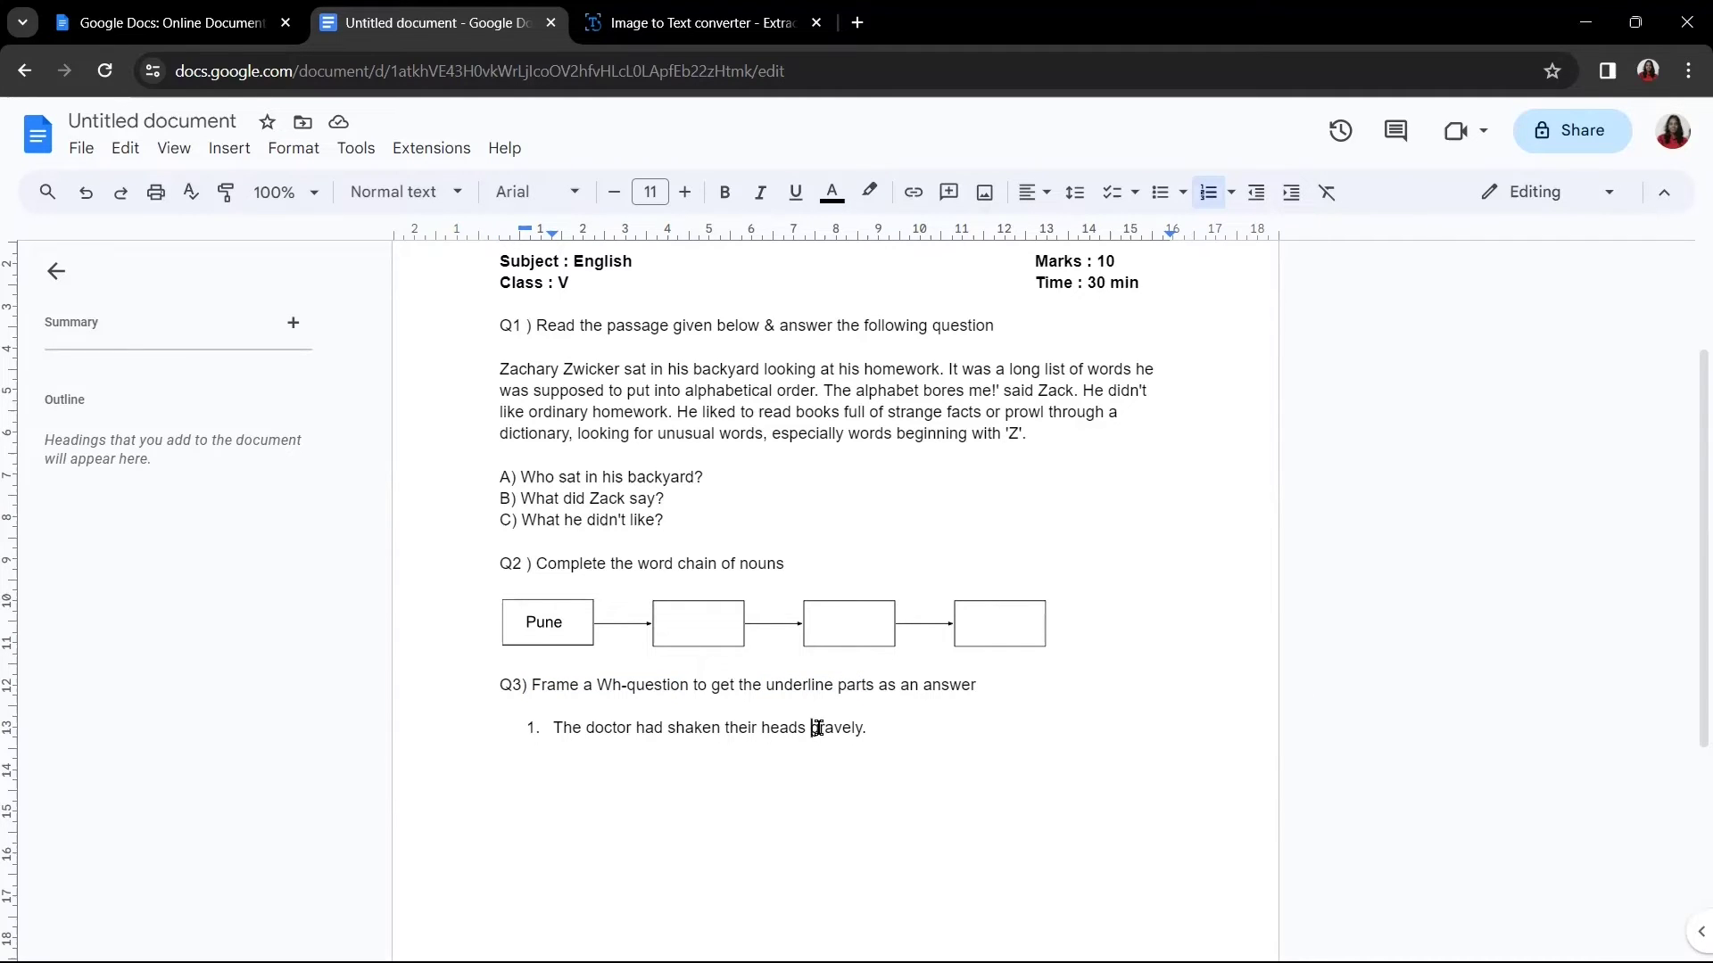
drag(816, 728, 868, 733)
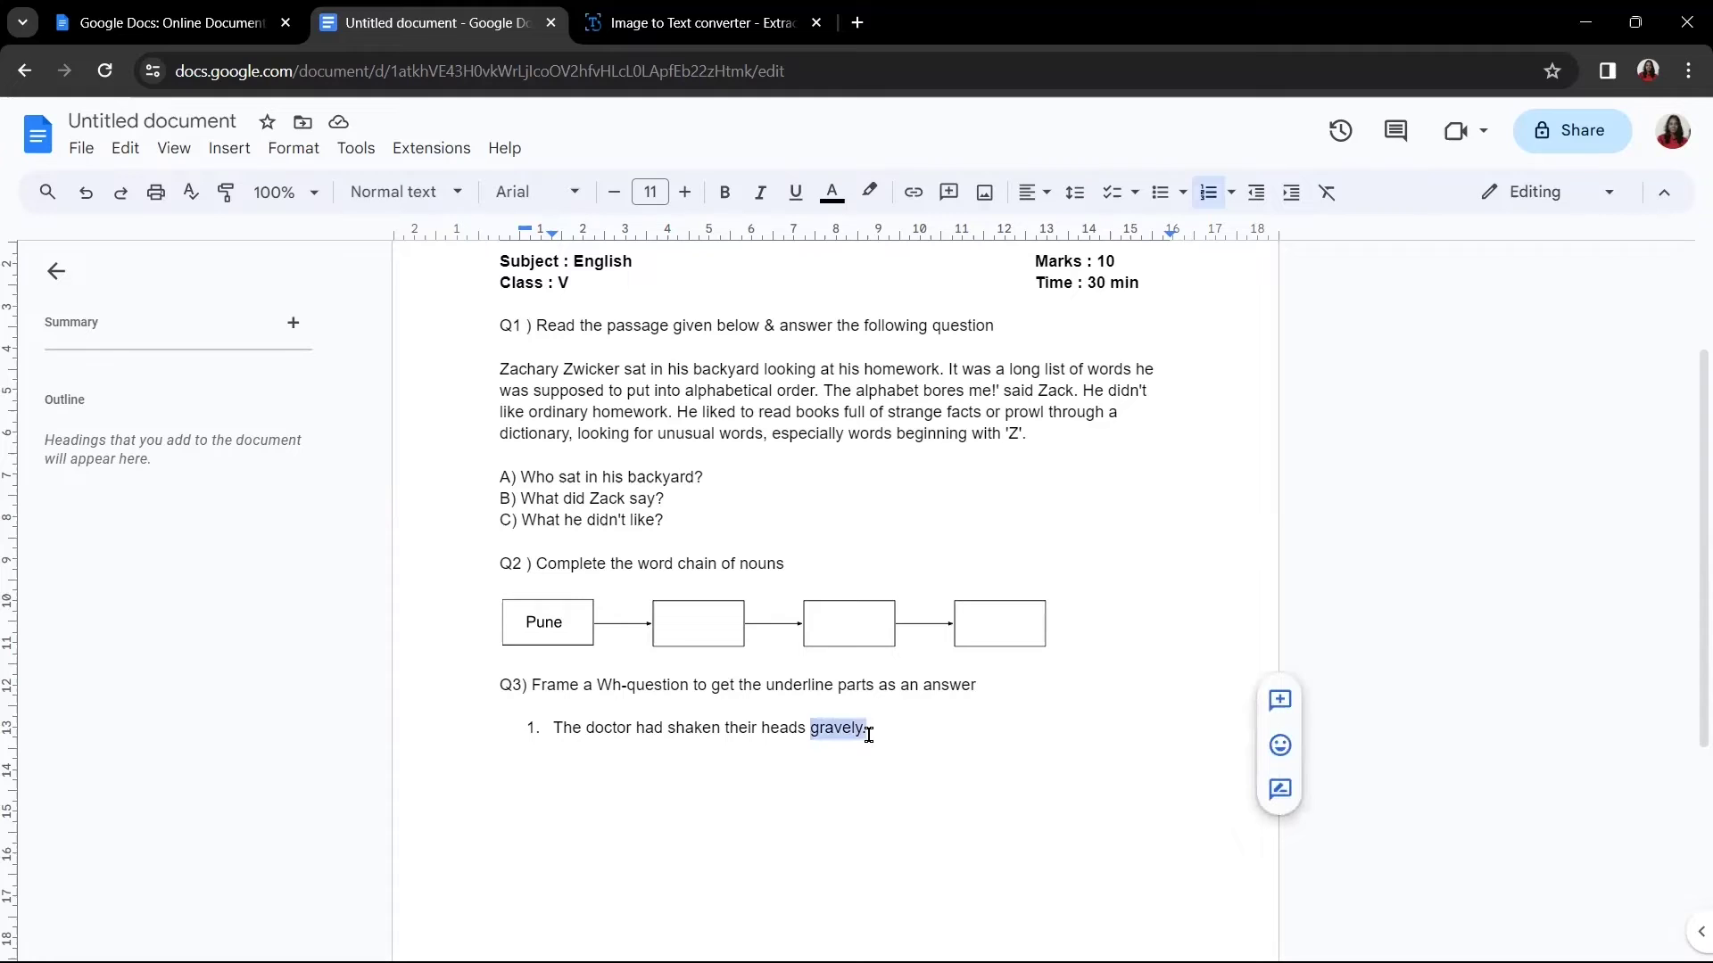
click(797, 204)
click(864, 816)
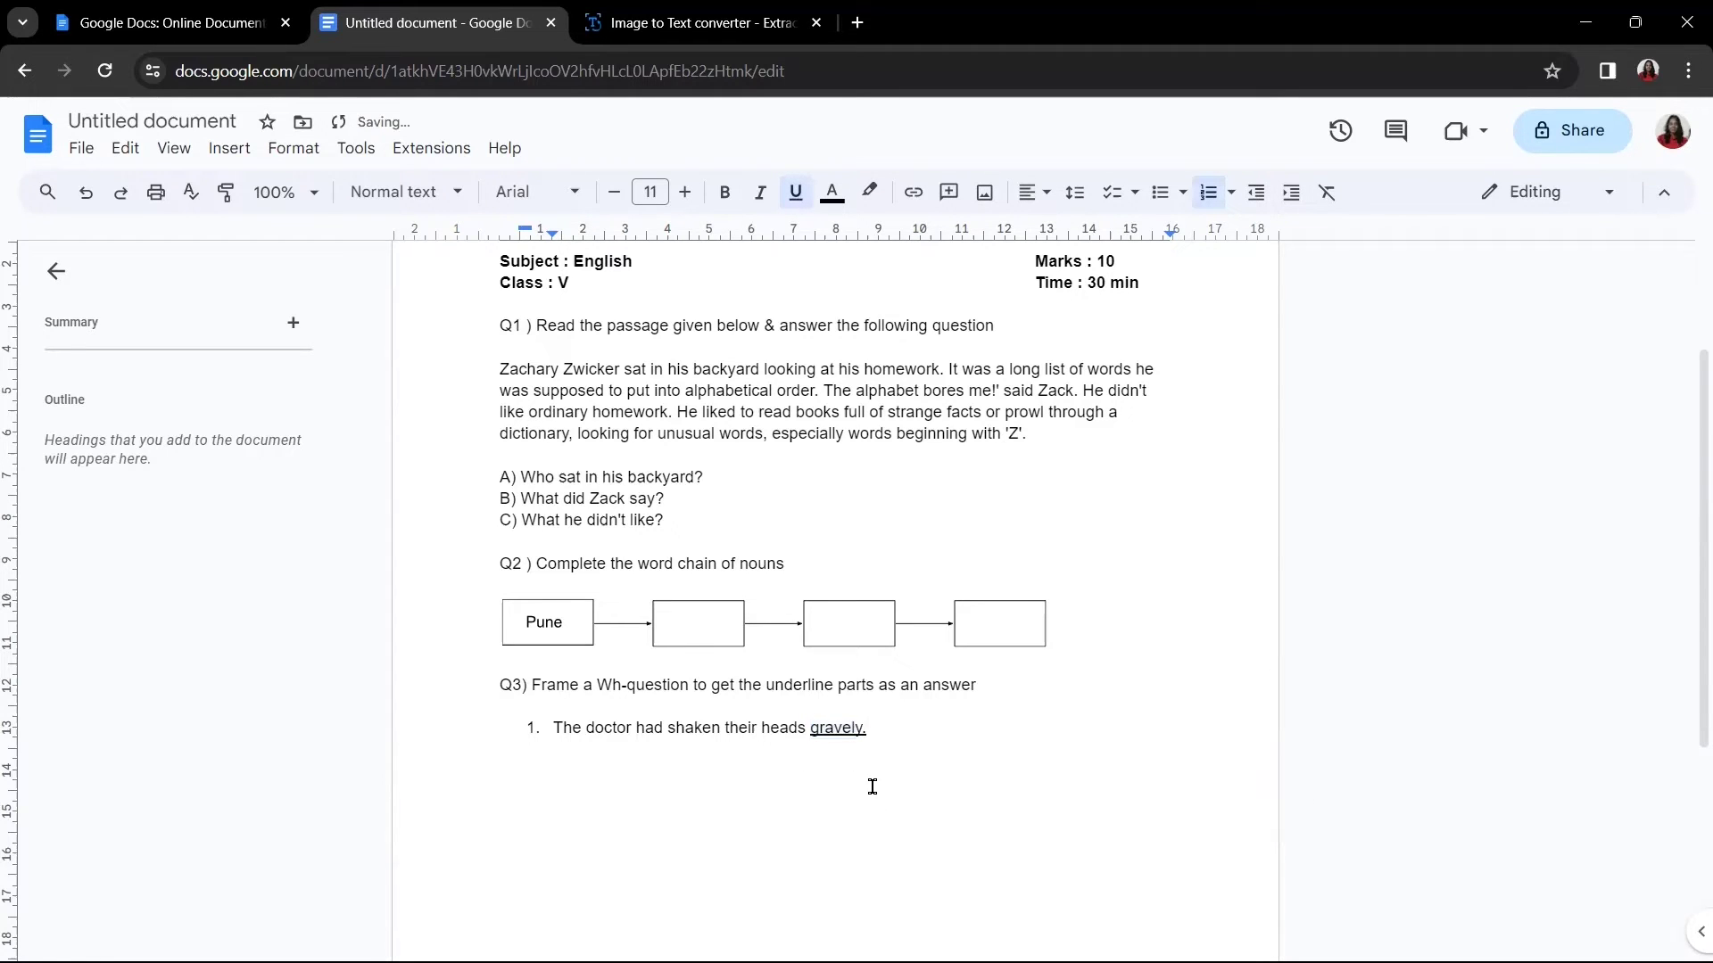
Step: End the numbered list, start a "Q4)" line below it and remove the underline from that text
key(Return)
key(Return)
text(Q4)
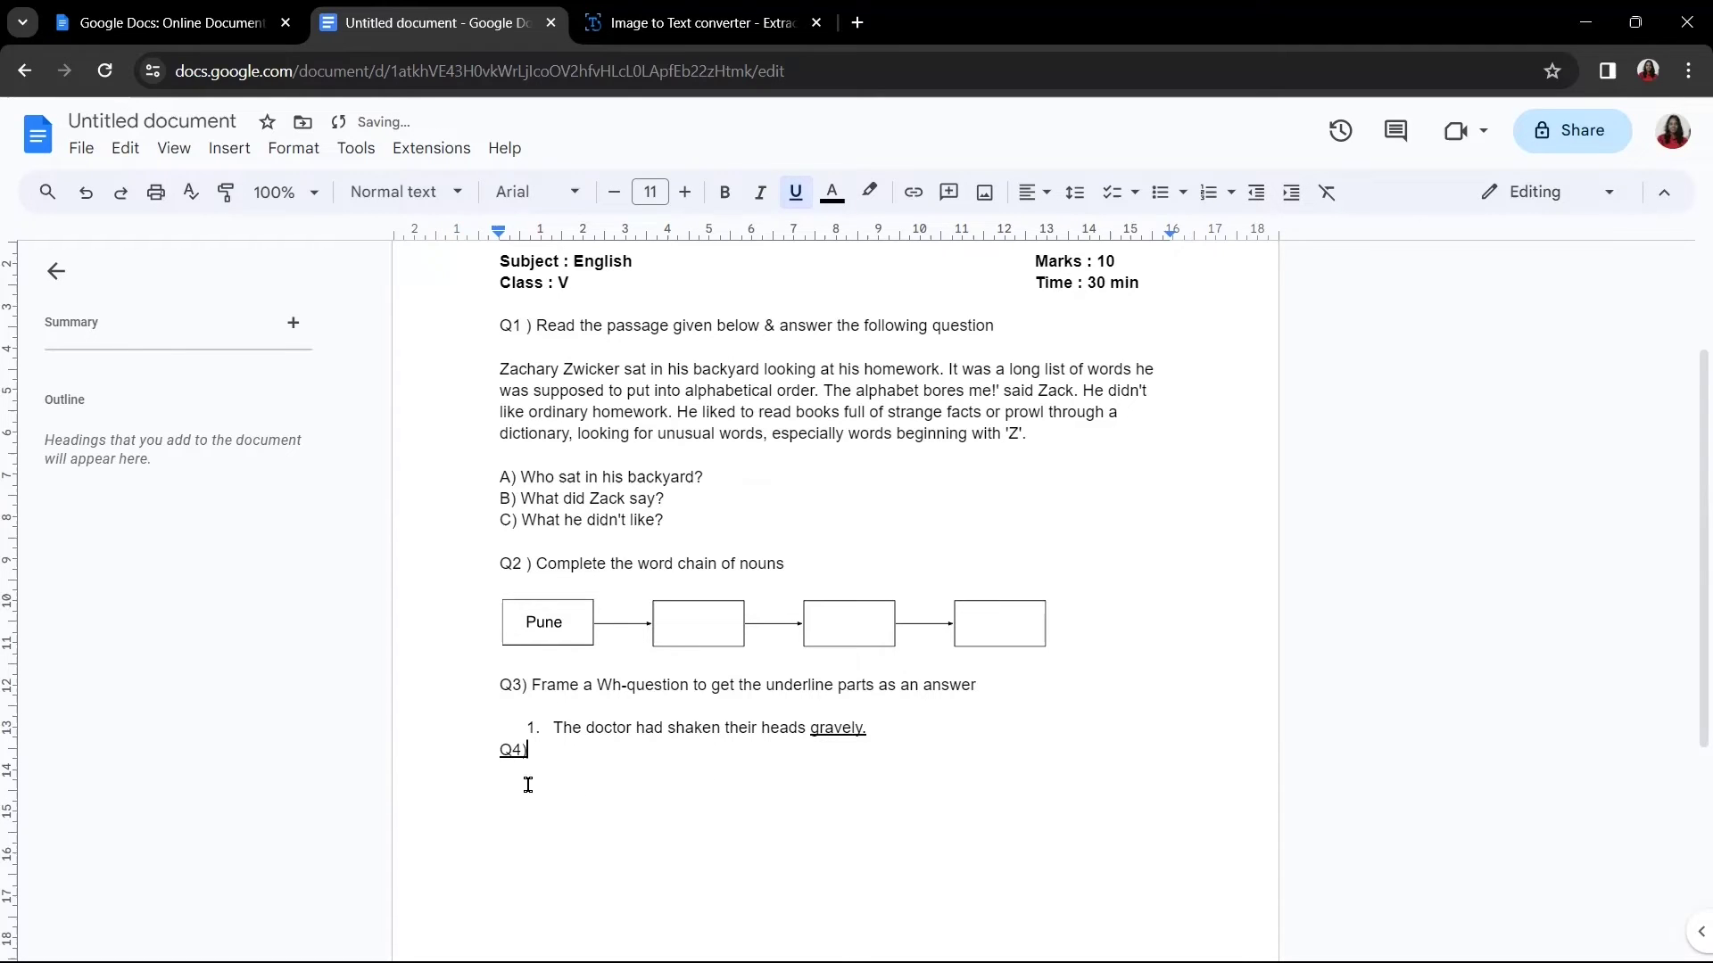
drag(542, 752, 486, 752)
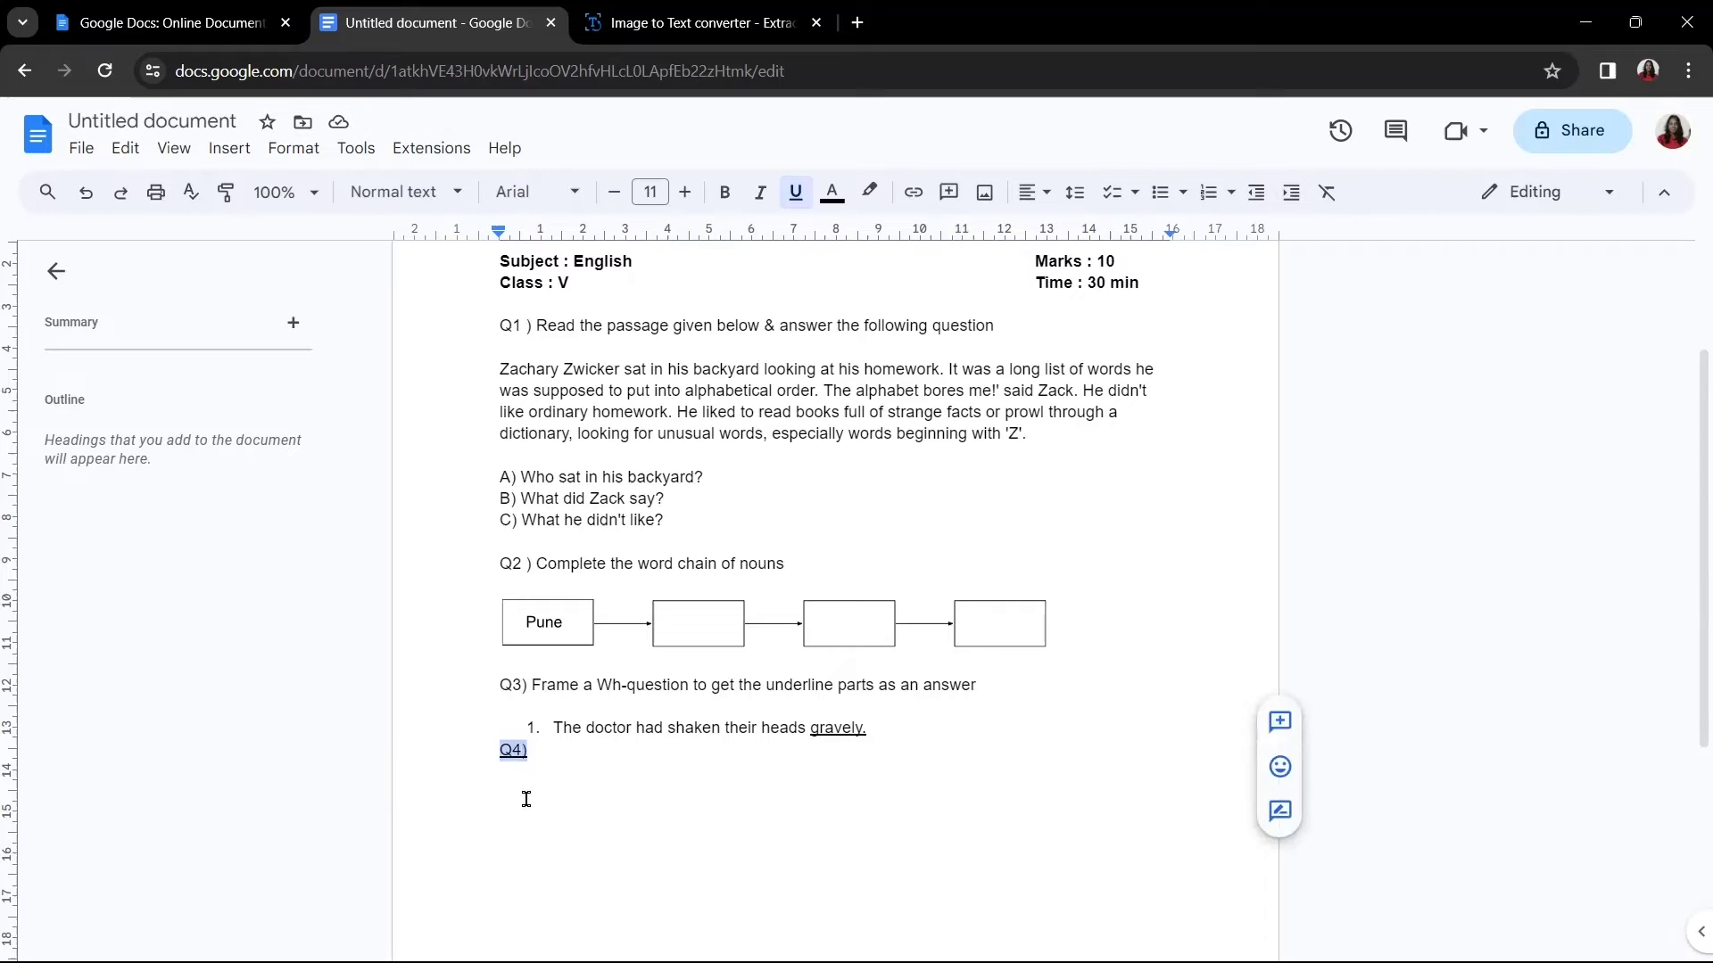
click(796, 194)
click(788, 776)
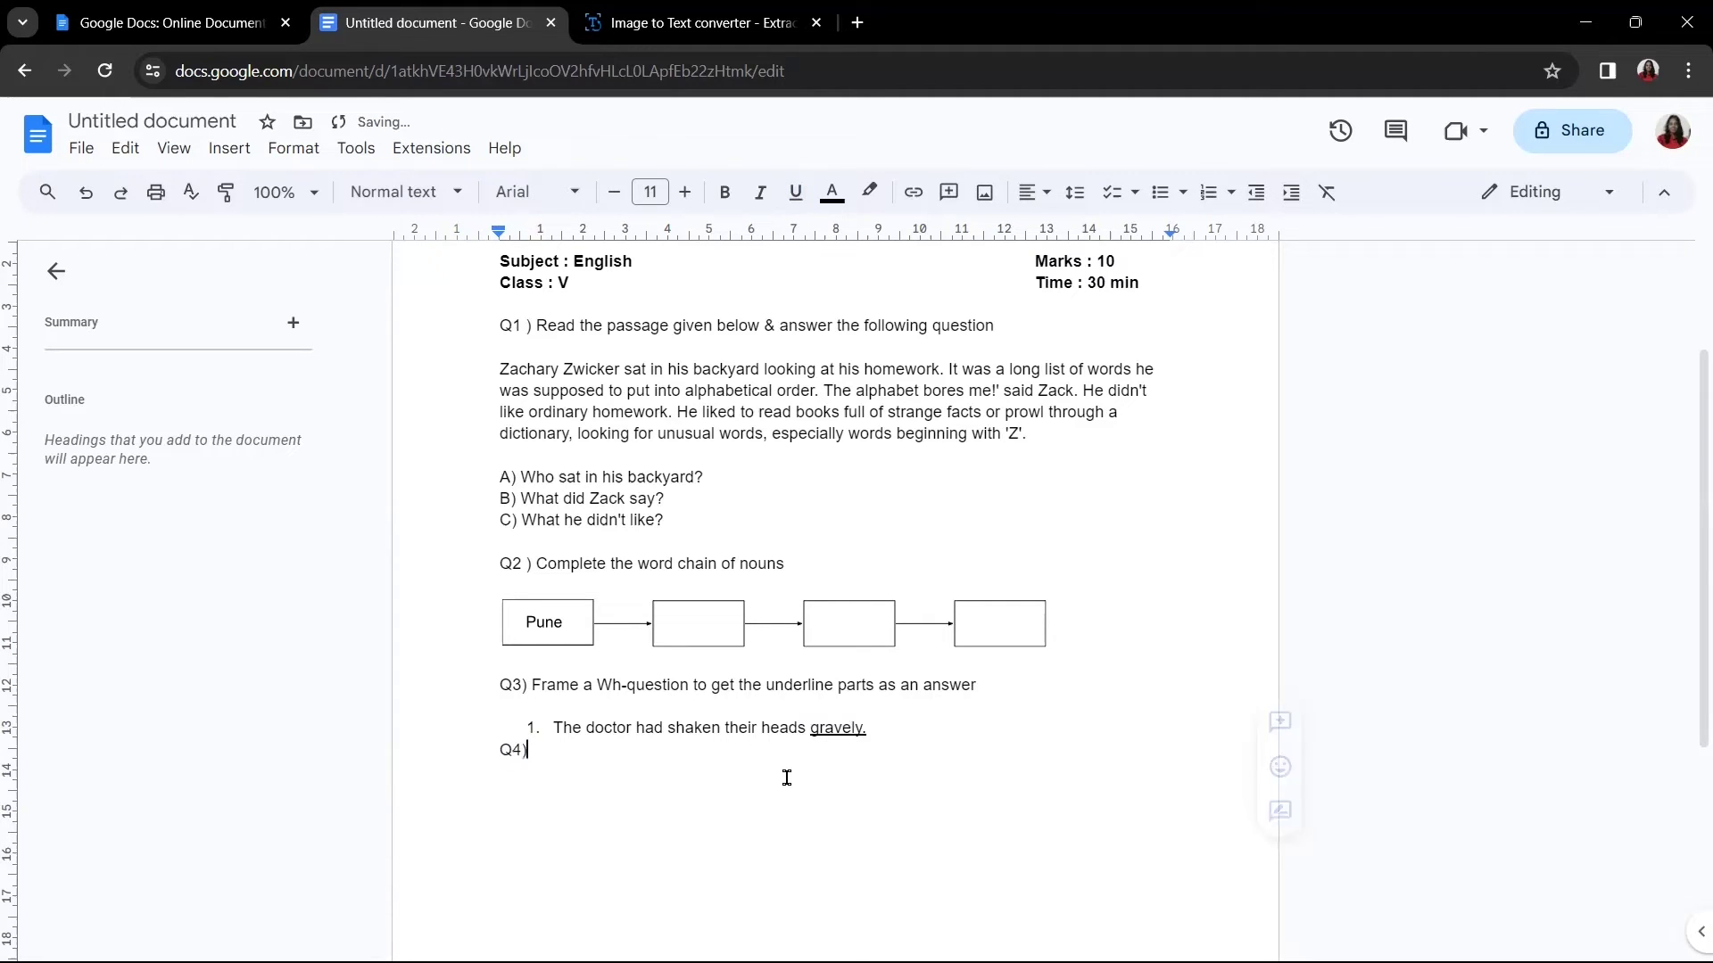
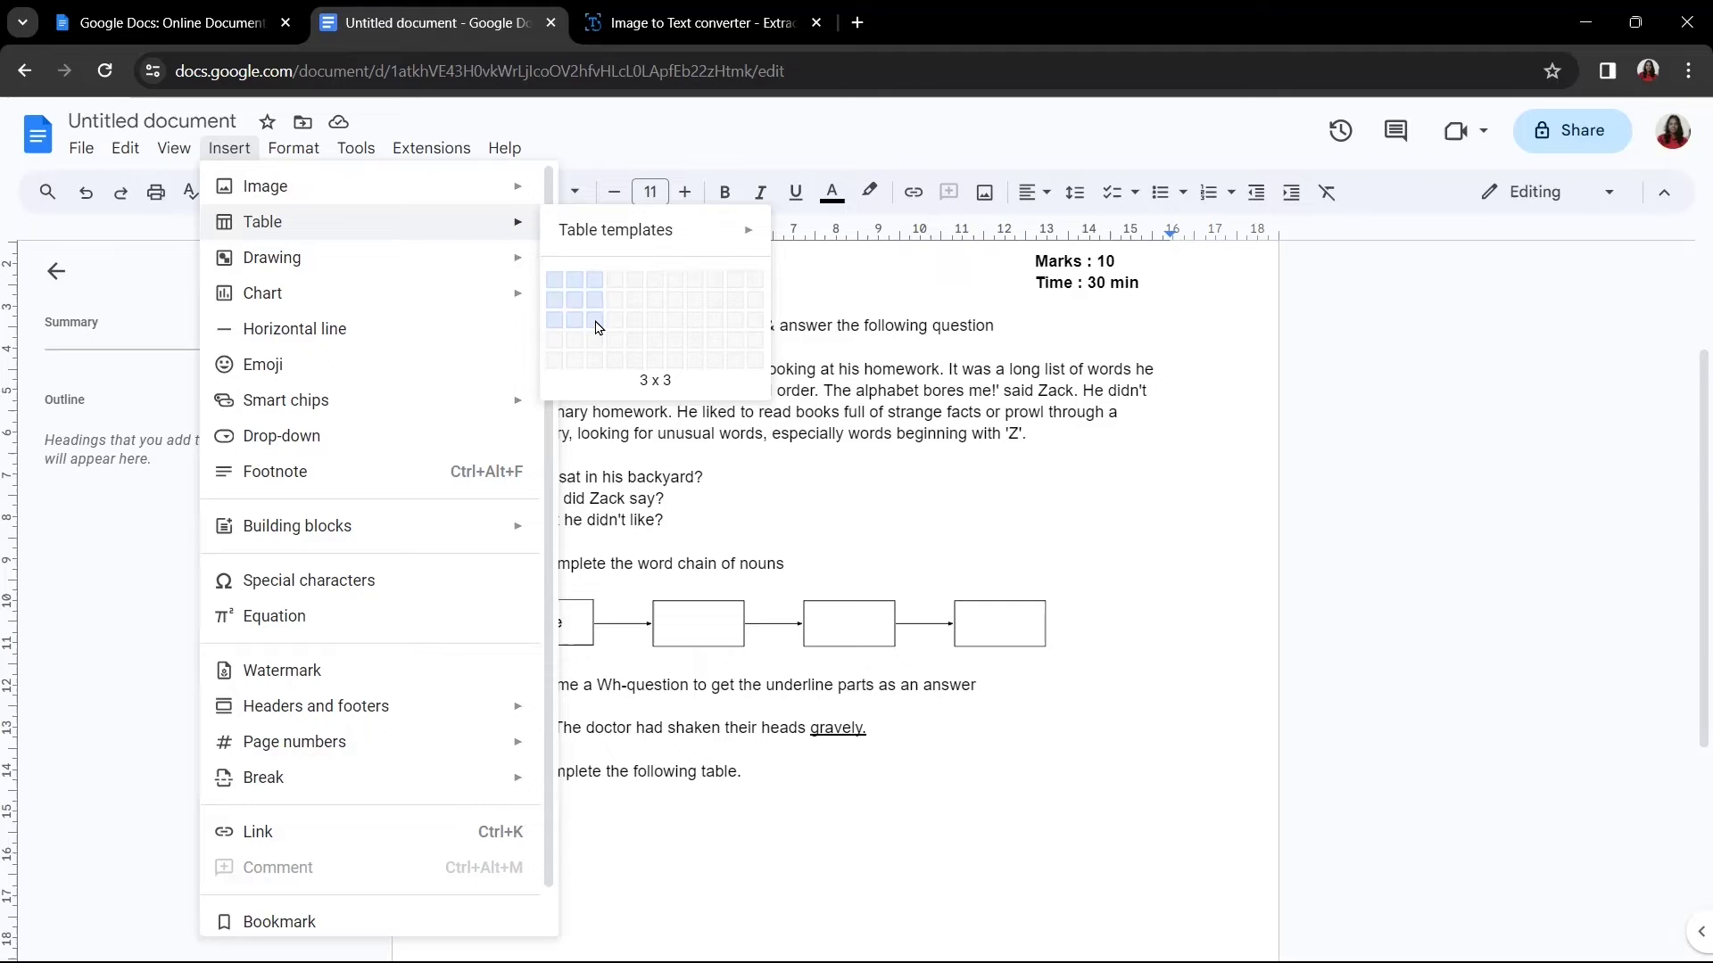
Step: Insert a 3 x 3 table under Q4 and enter the "Facts regarding … family" title, including the person's name, in its first cell
click(595, 321)
scroll(757, 748, down, 5)
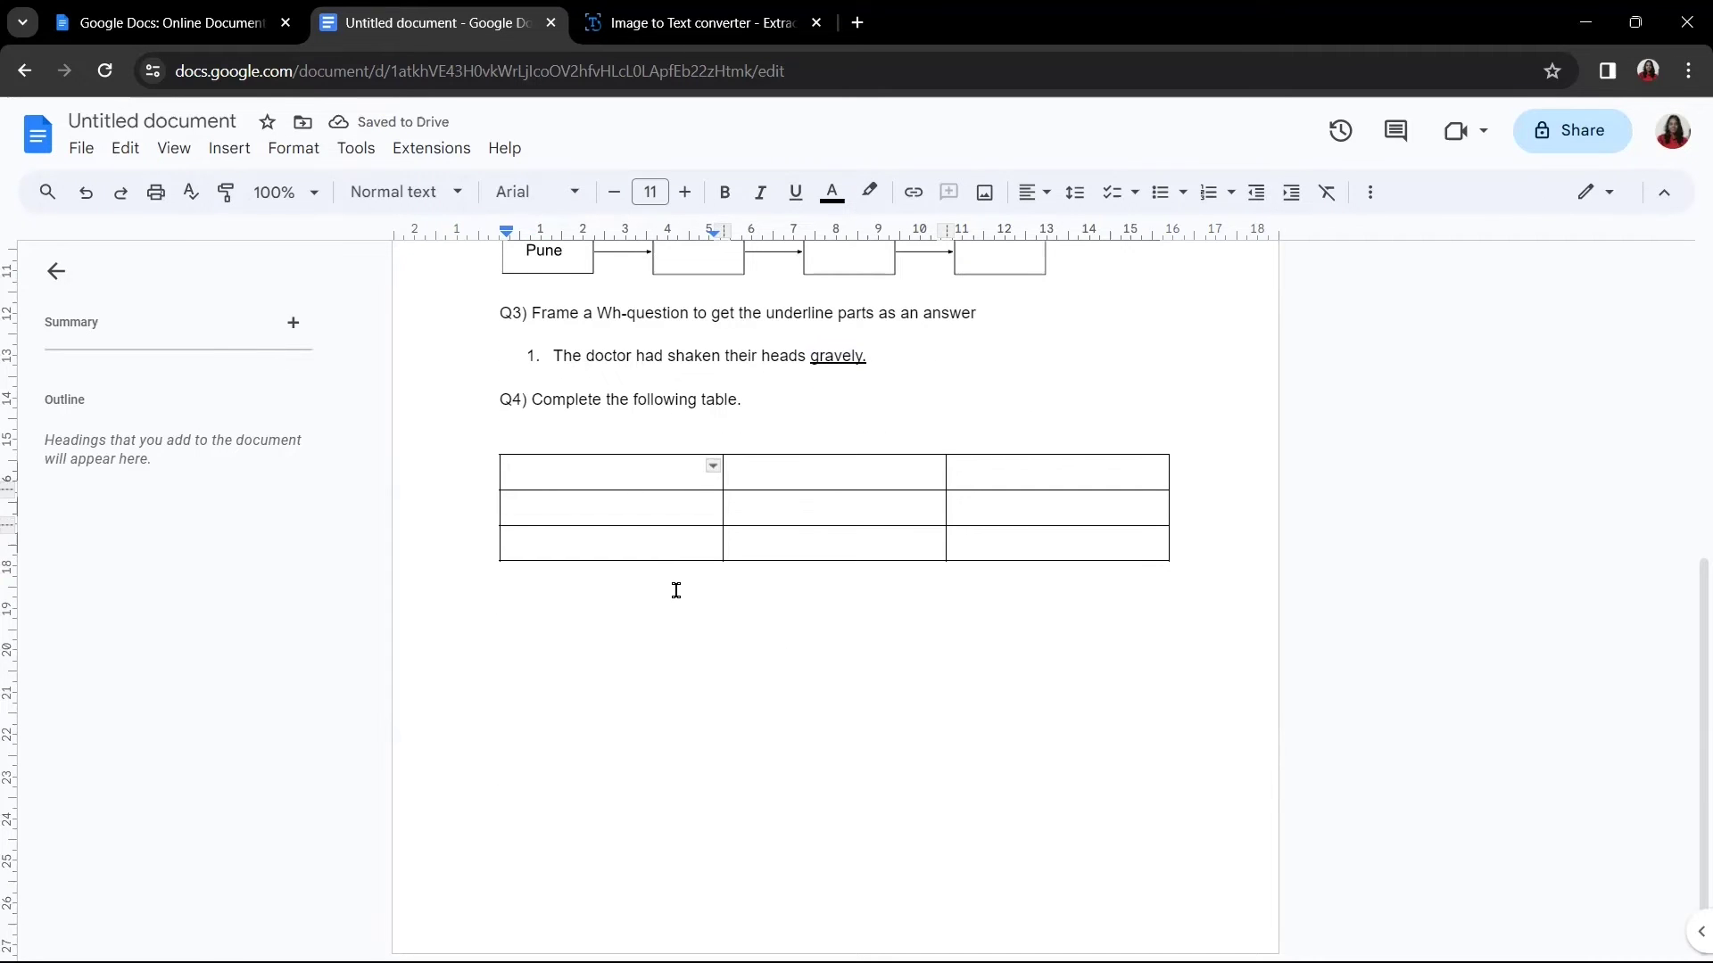
text(Facts regarding Anant's family)
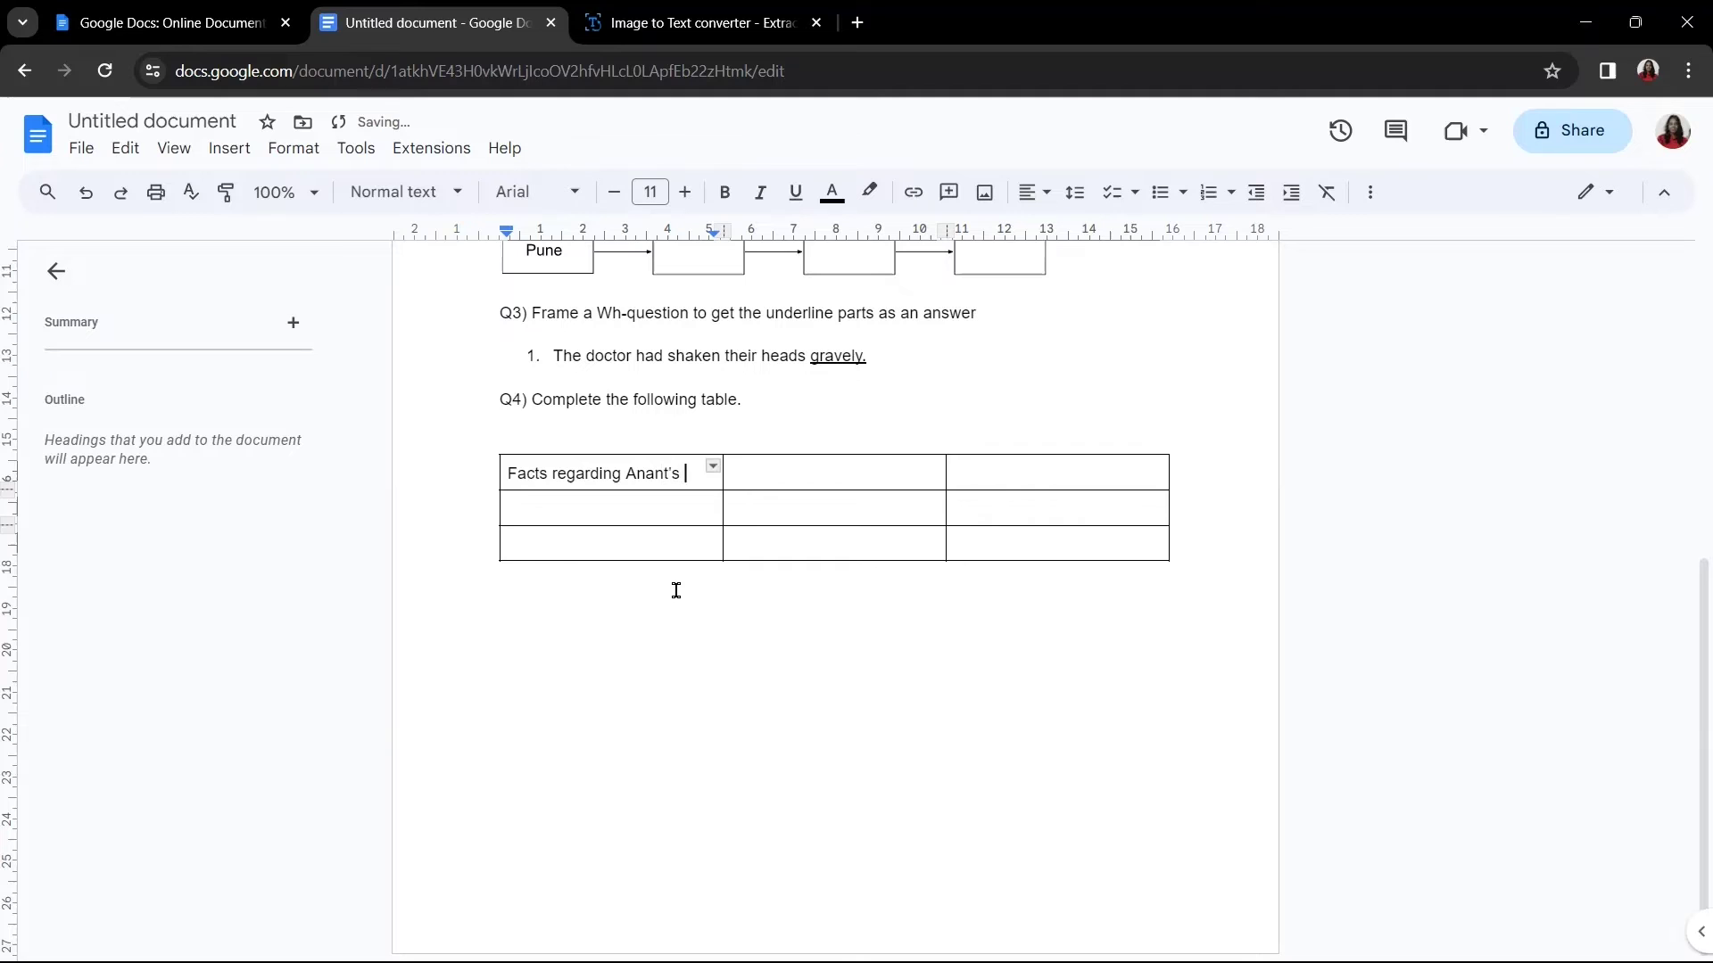
Step: Merge the three cells of the table's top row into one title cell
click(733, 499)
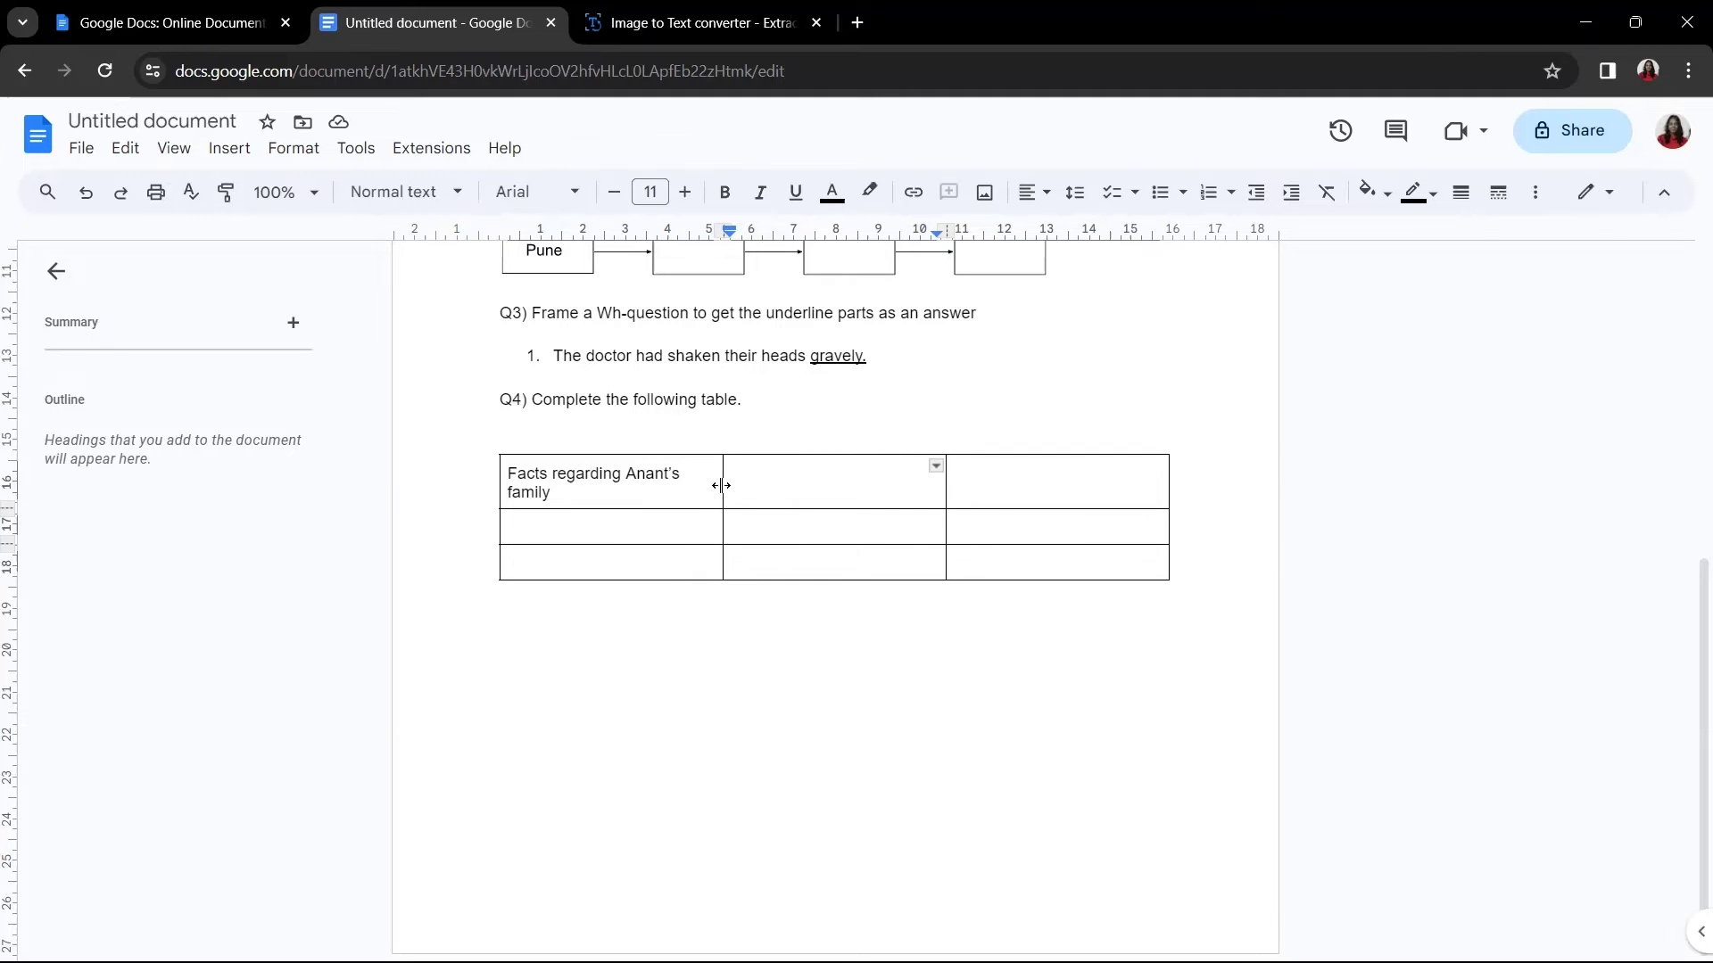
click(723, 484)
click(946, 485)
click(714, 489)
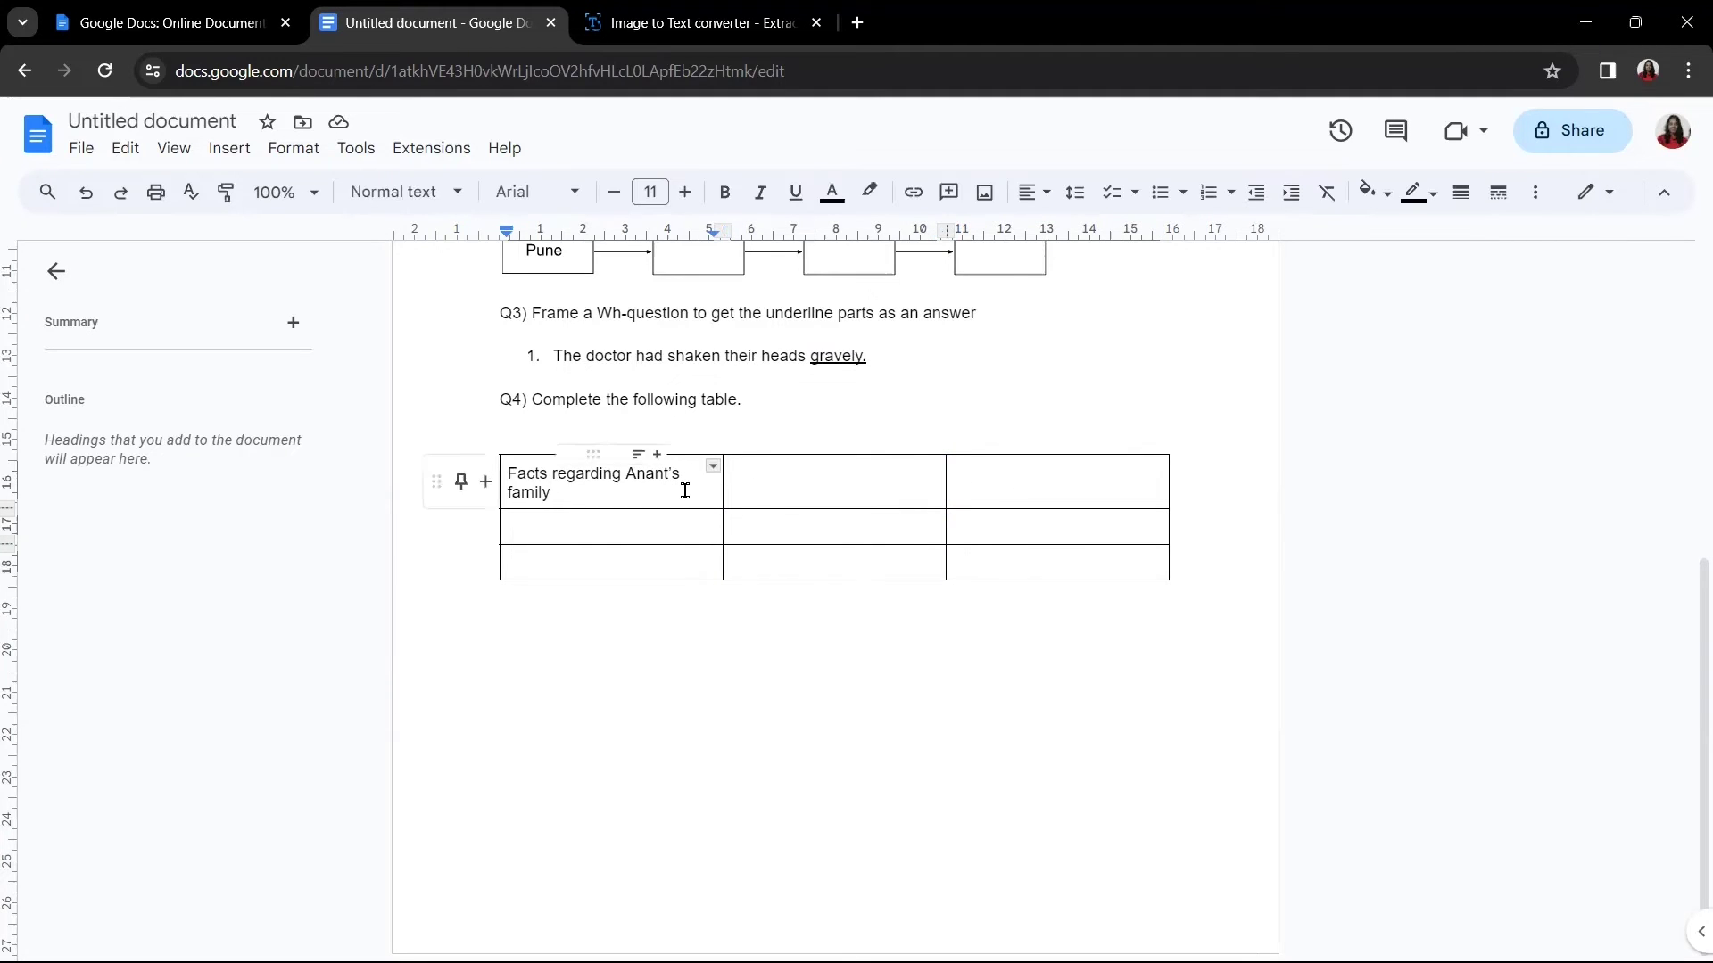
drag(678, 490, 1068, 492)
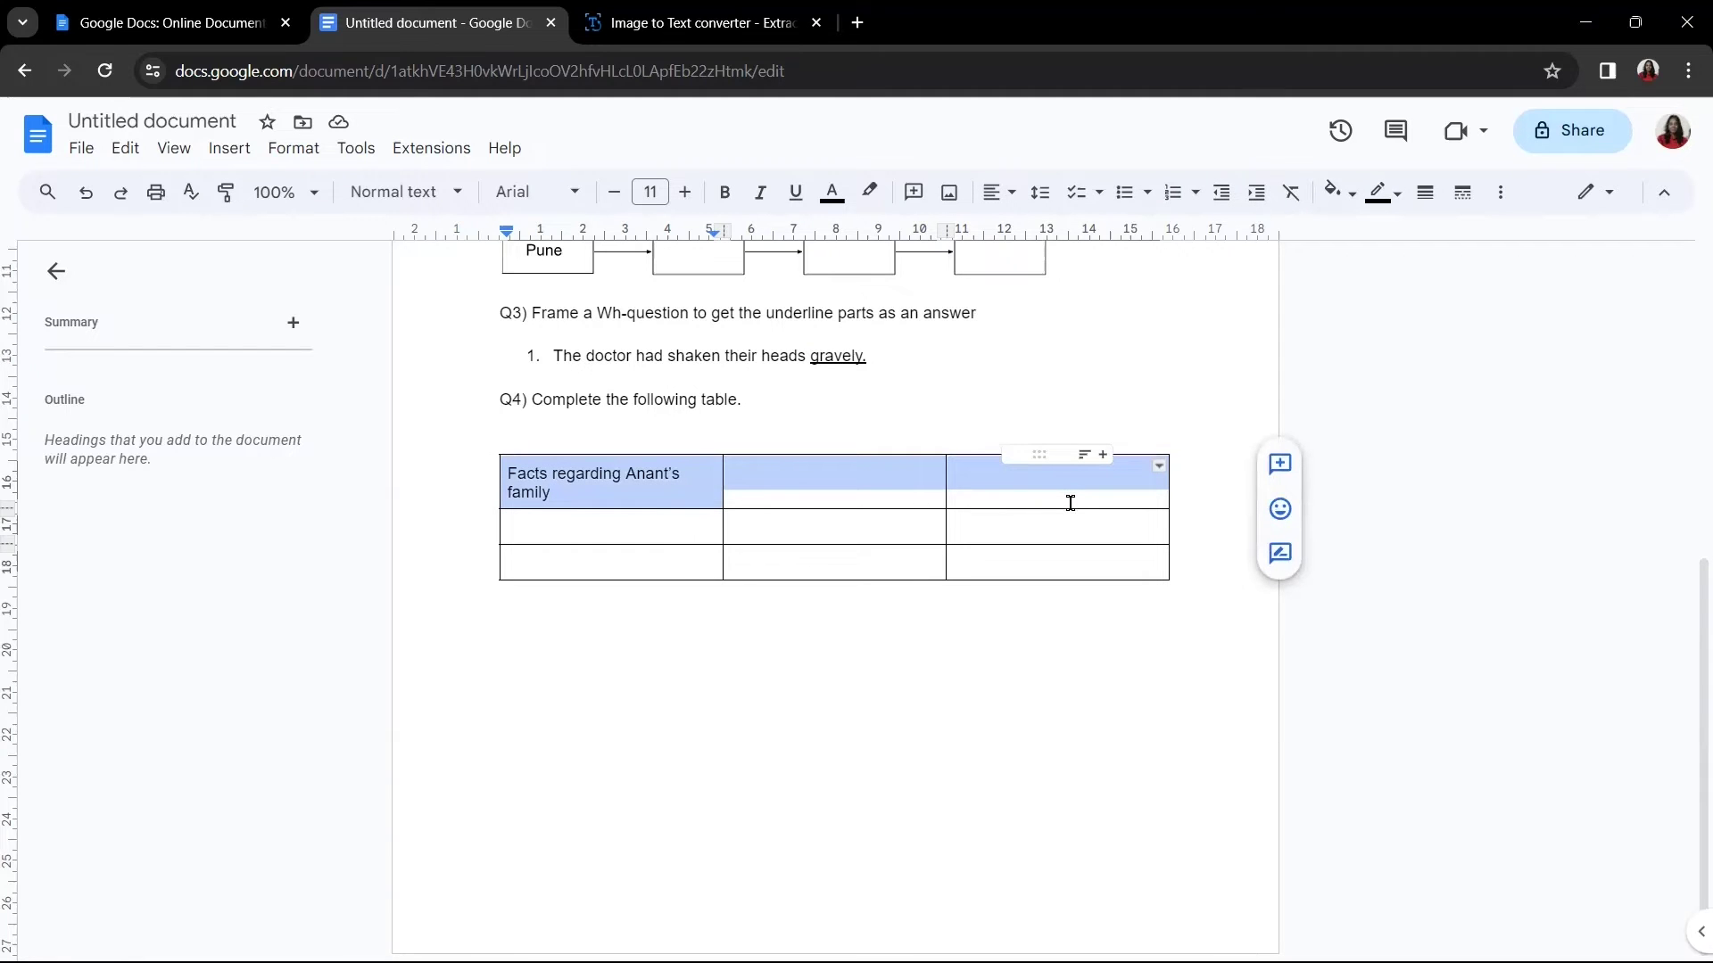
right_click(812, 474)
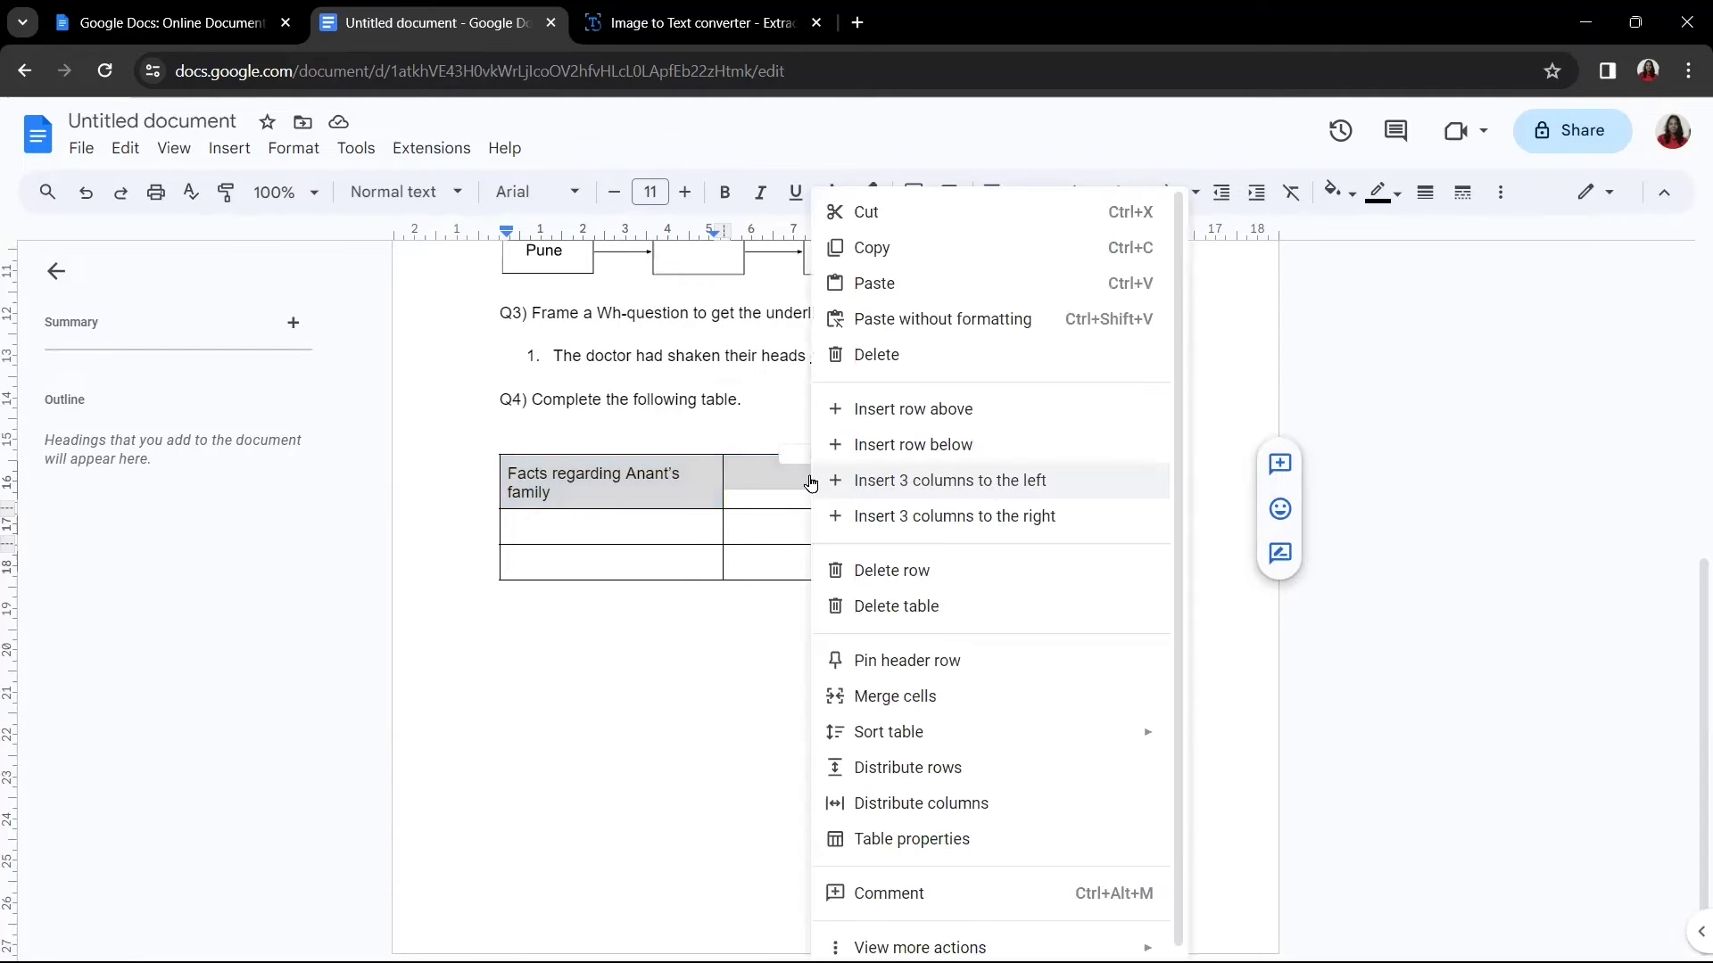
click(894, 697)
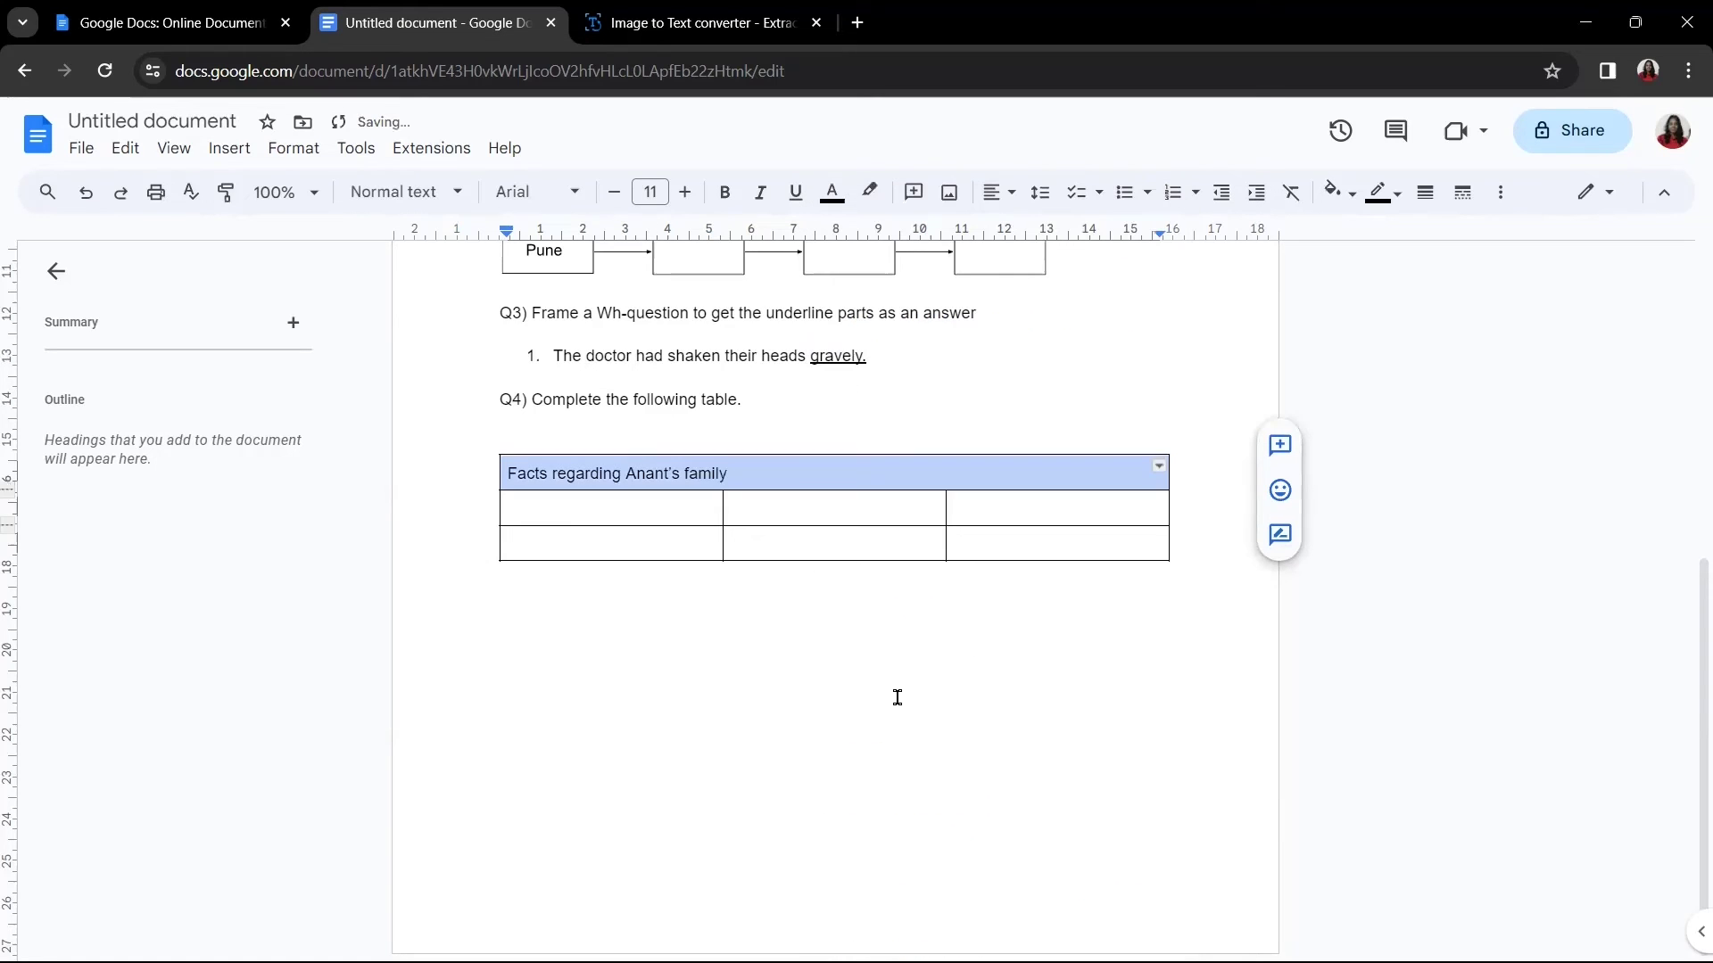
click(837, 631)
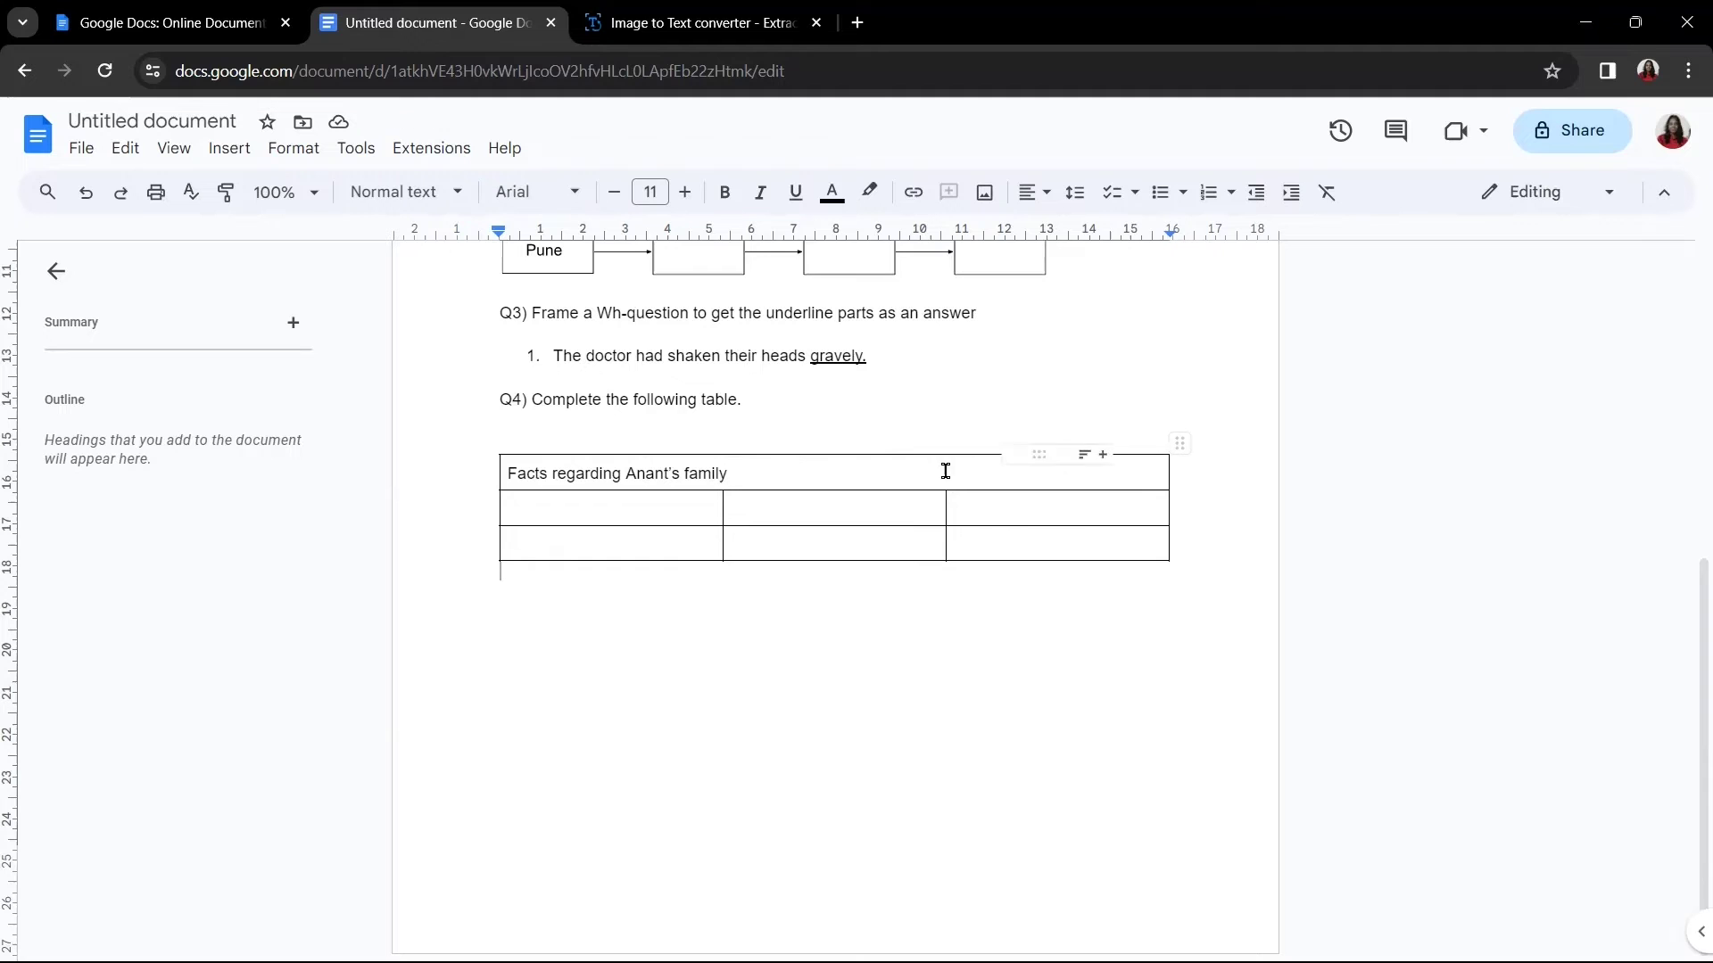
Step: Centre the table title in the merged top row and make it bold
drag(765, 471, 515, 470)
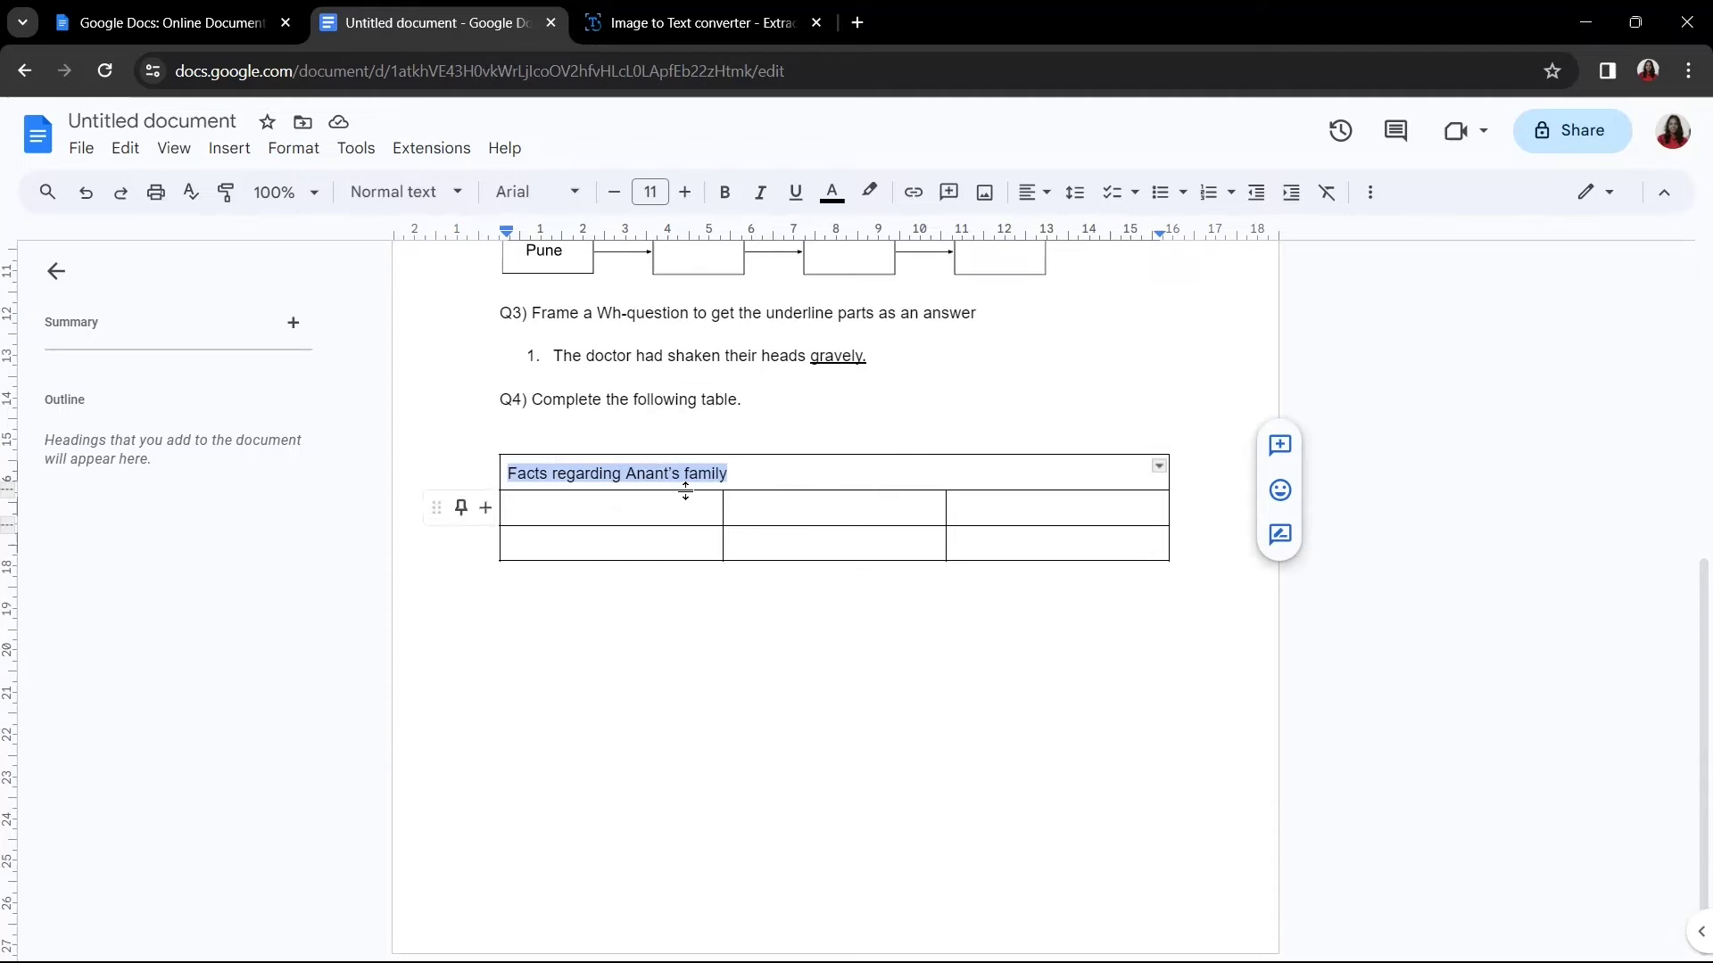
click(1034, 192)
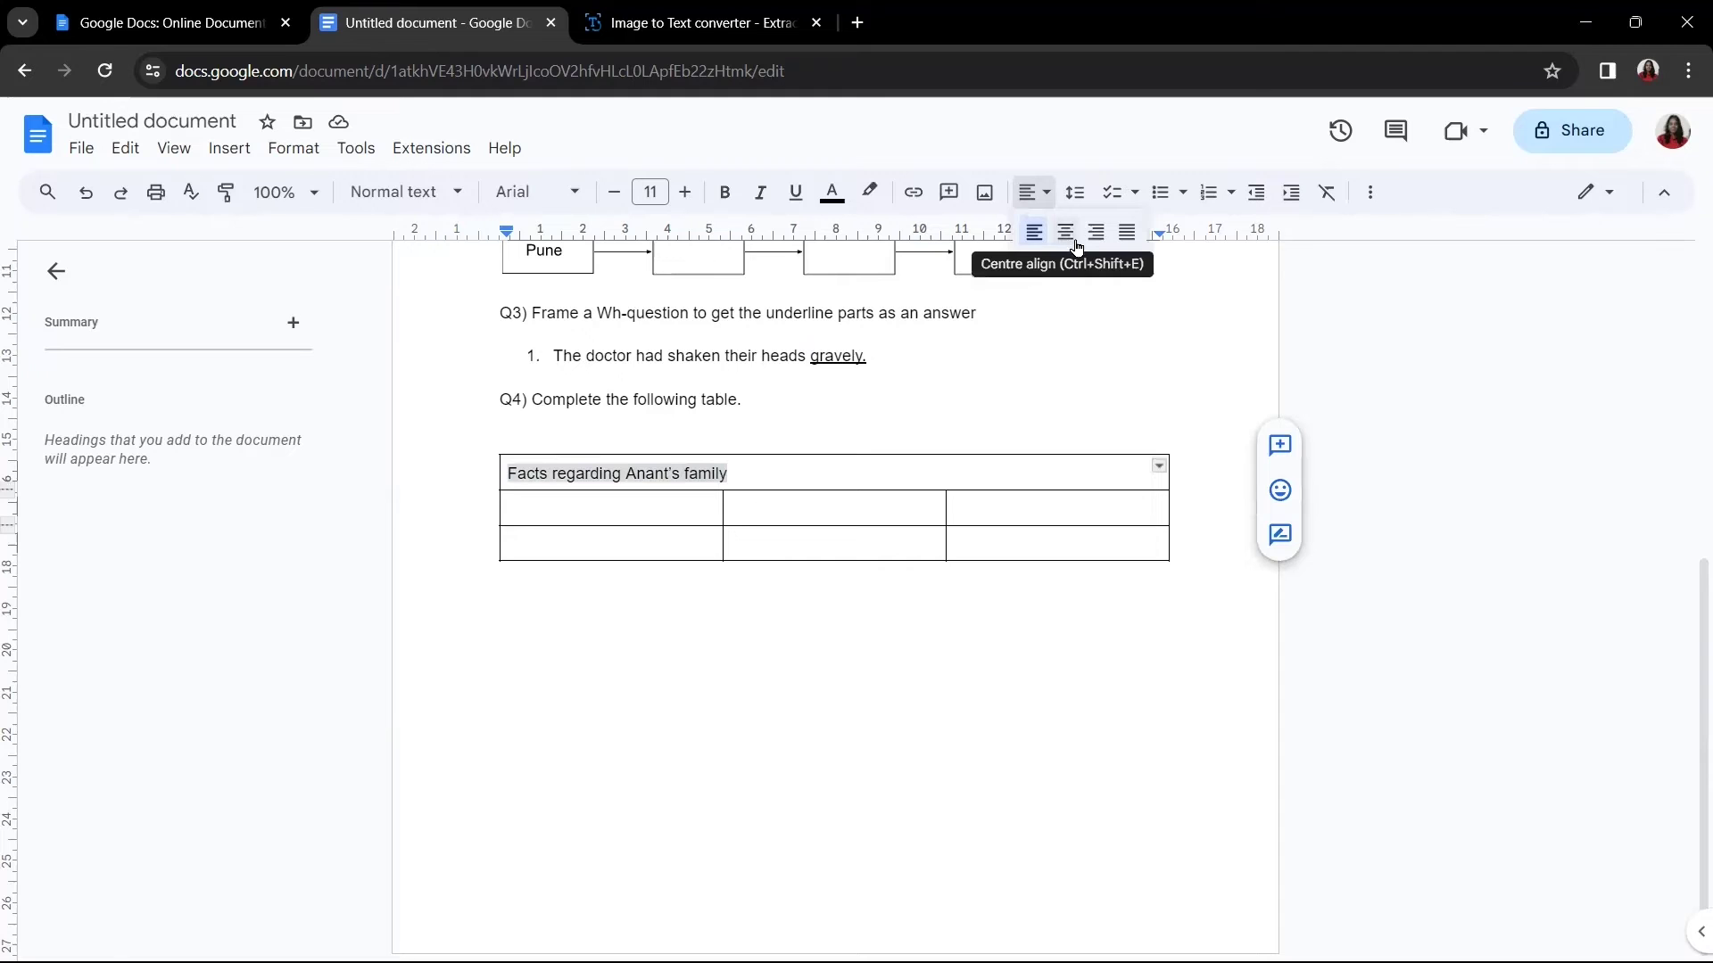
click(1066, 234)
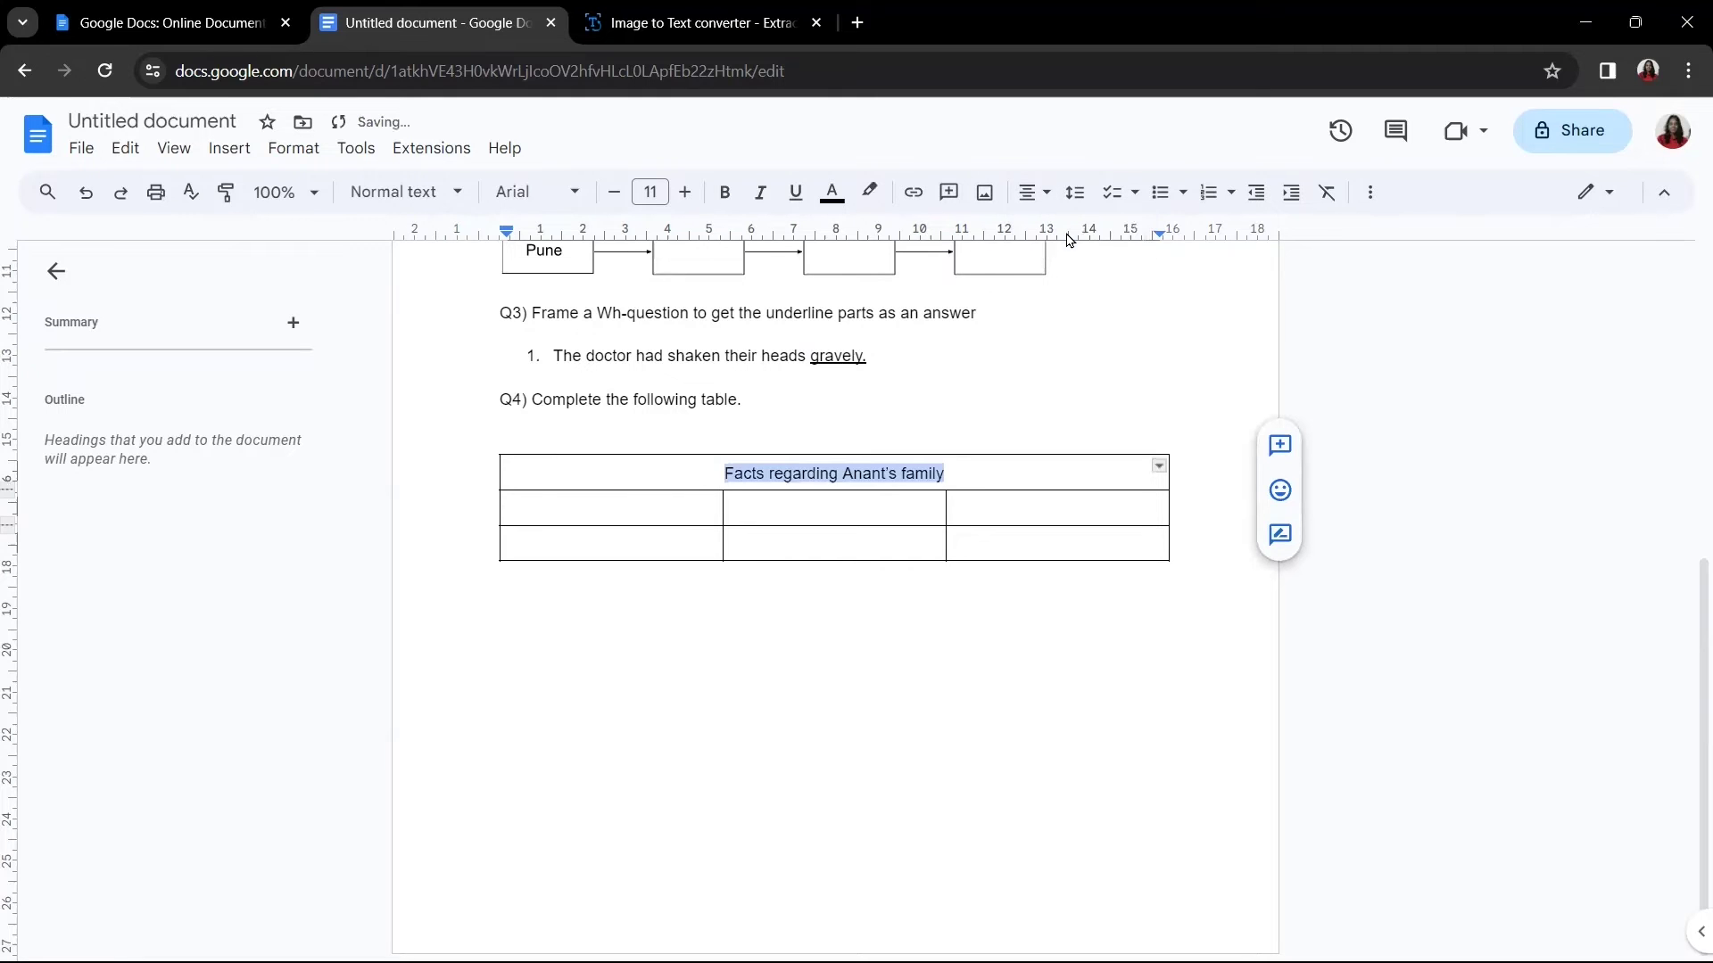
click(844, 585)
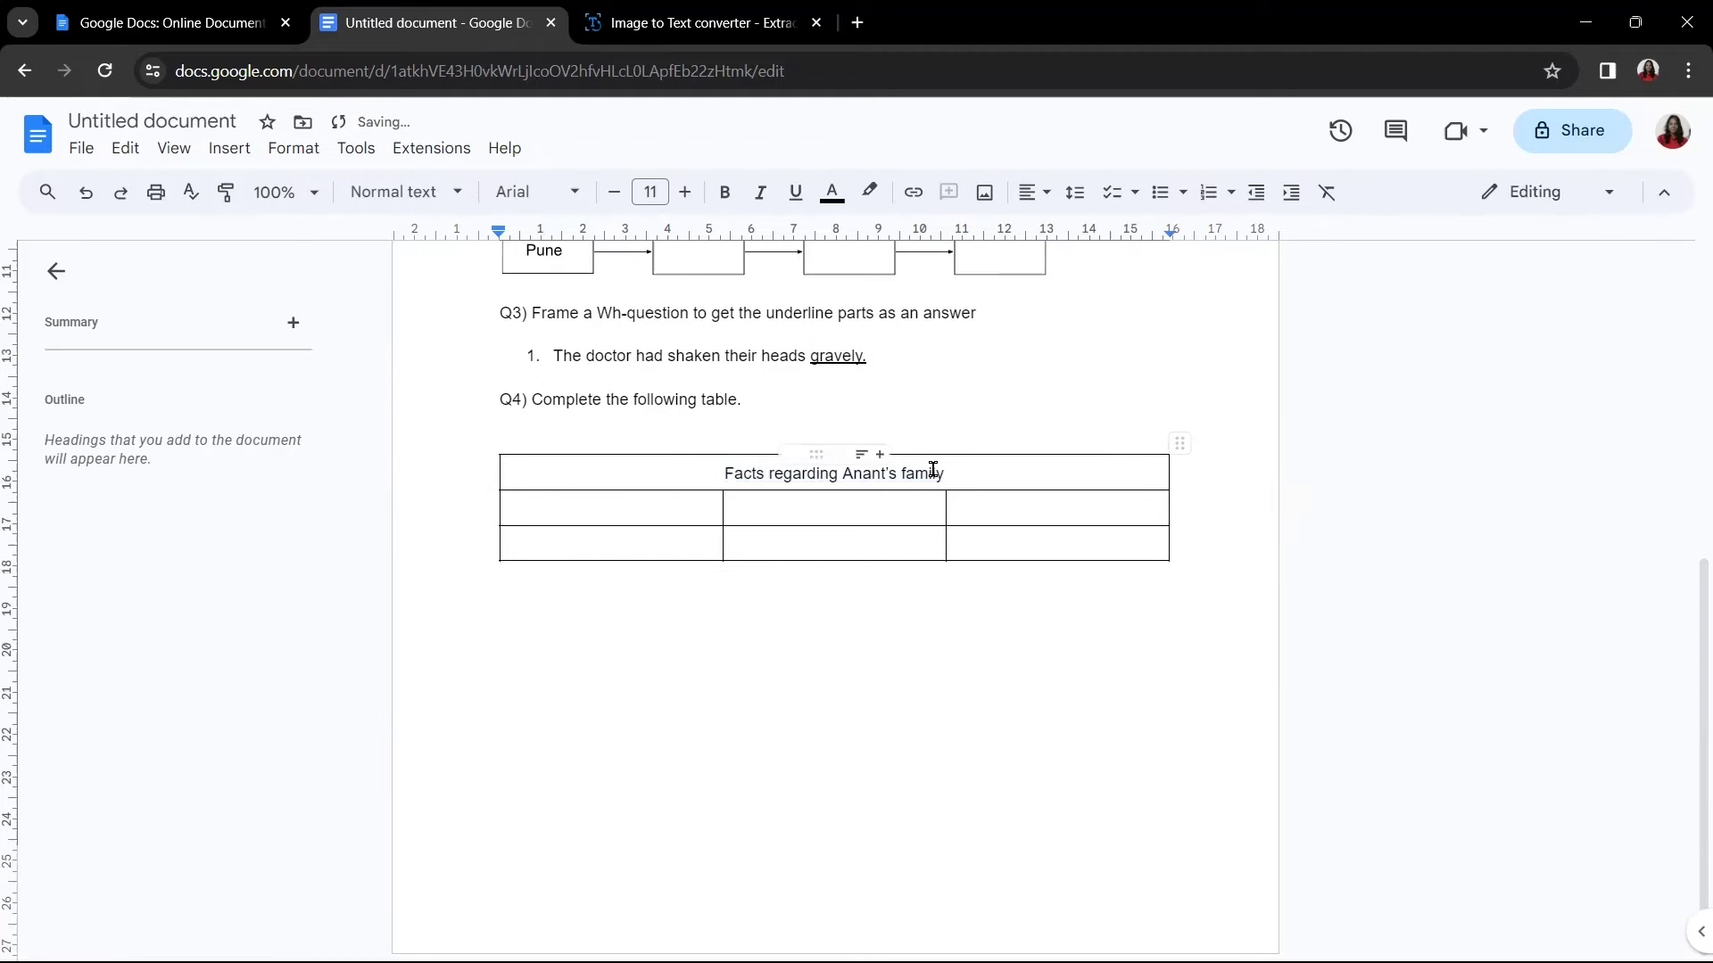
drag(964, 473, 708, 473)
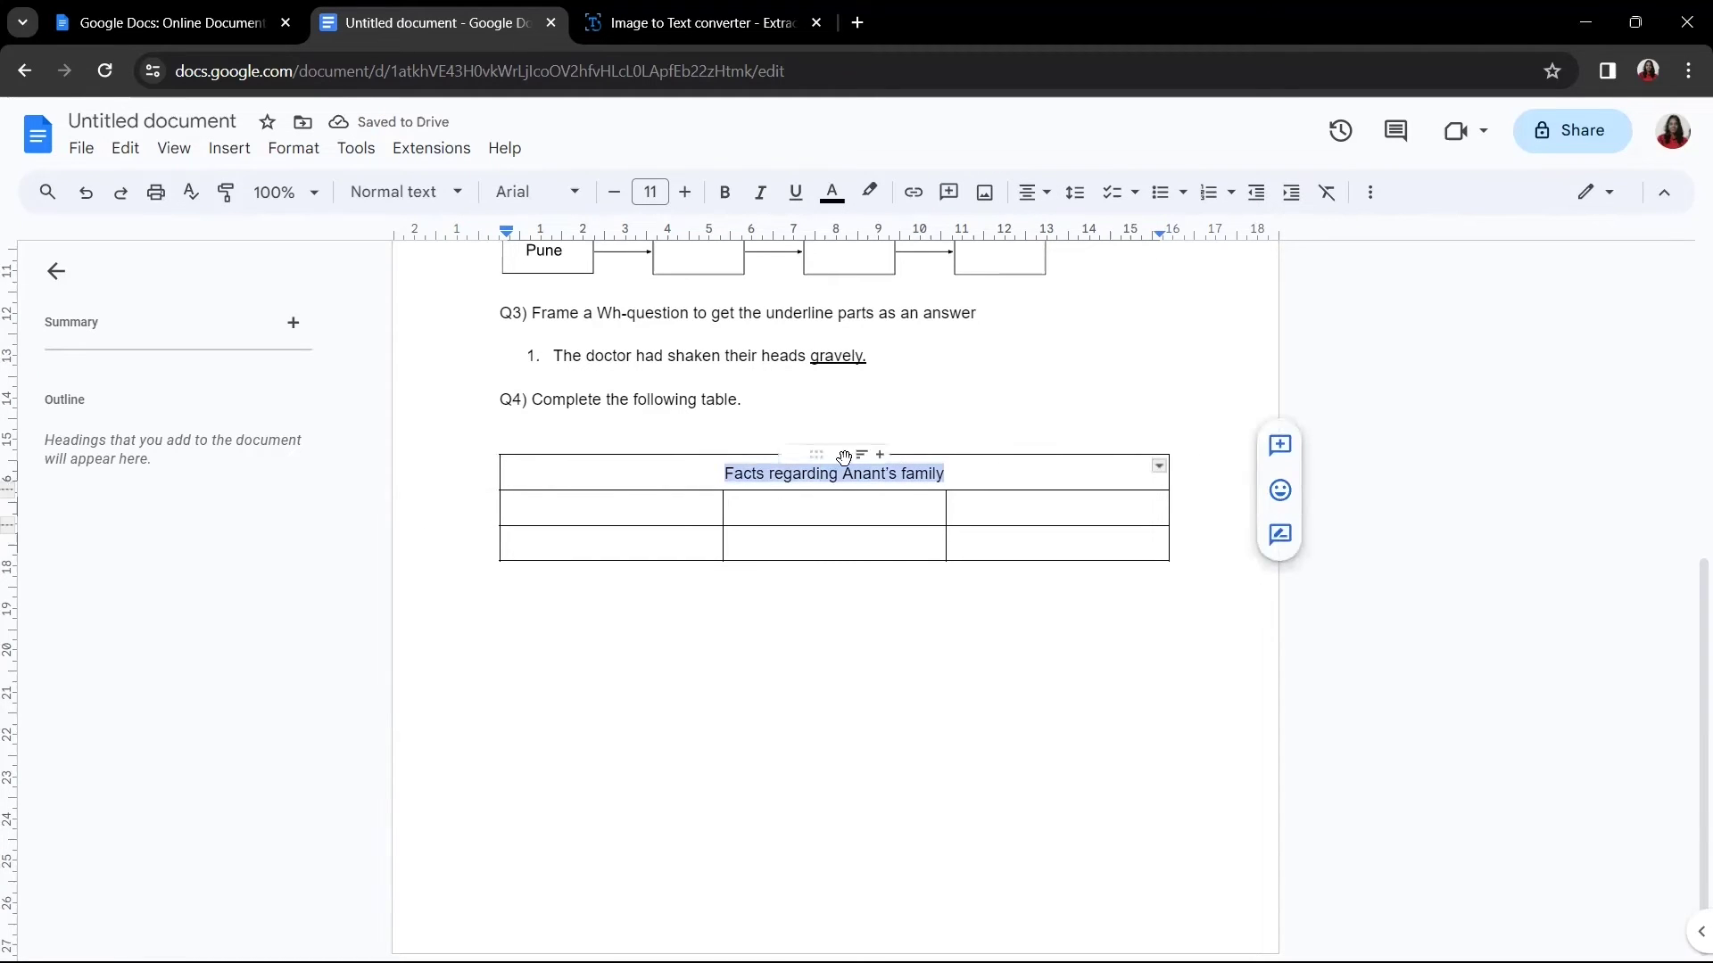
click(723, 194)
click(864, 606)
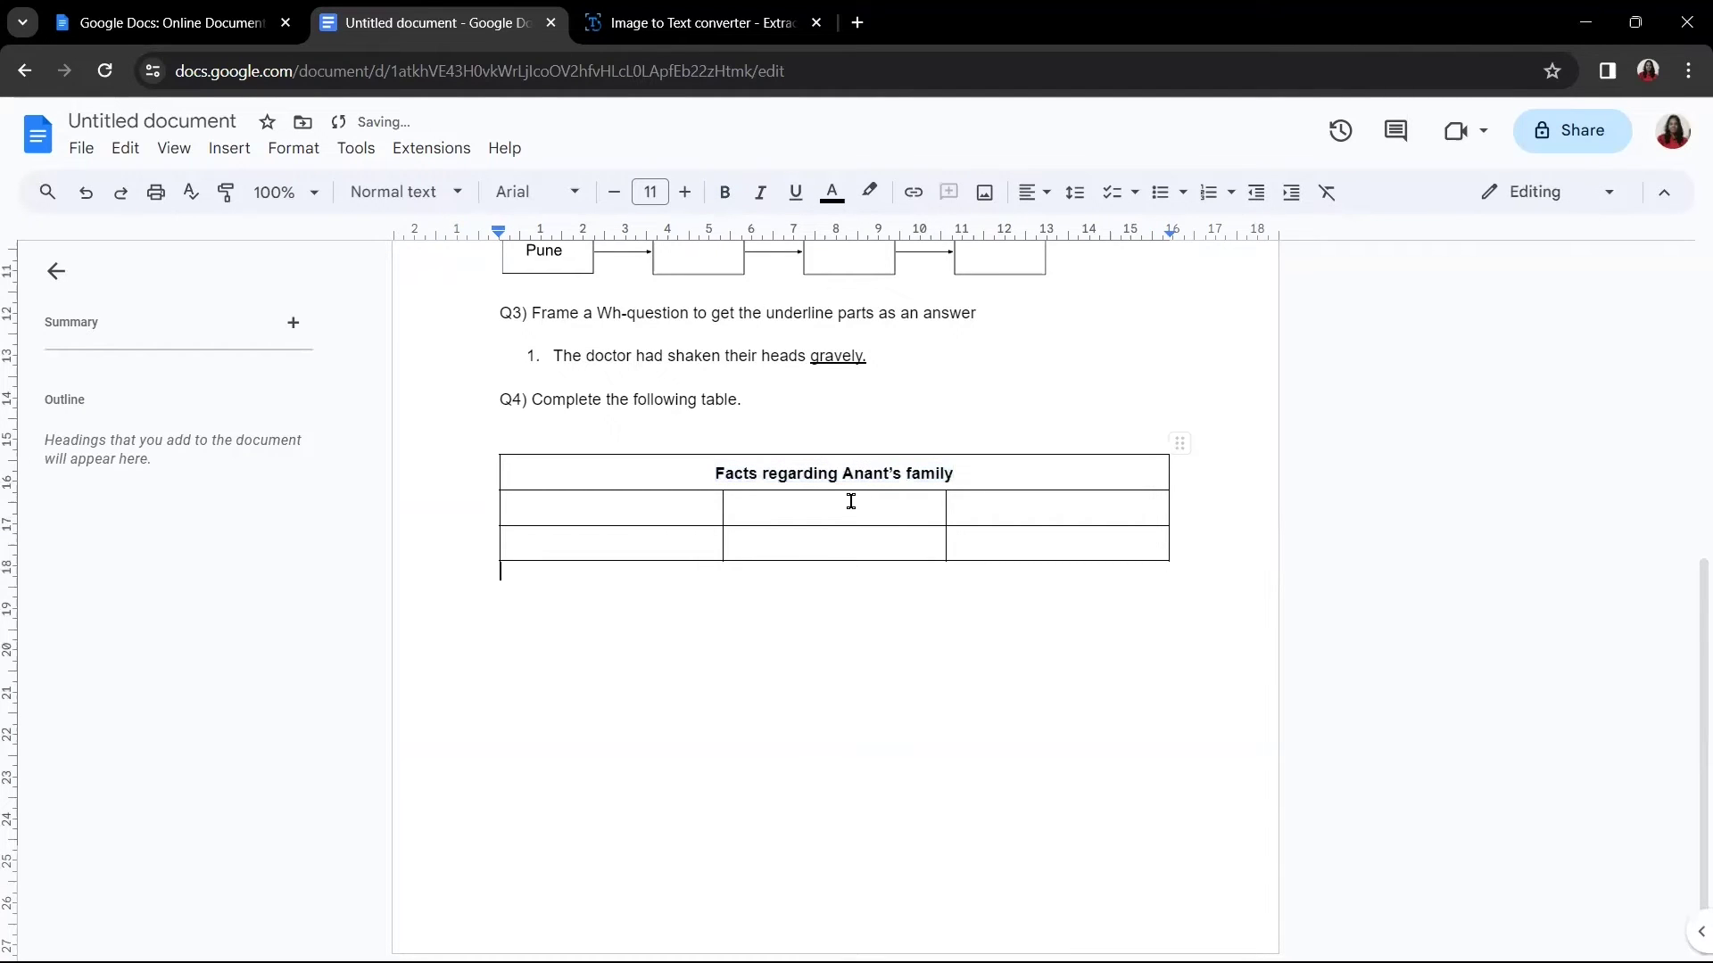
Step: Fill the second table row with the headings "Number of family", "Native place" and "Brothers/ Sisters"
click(630, 512)
text(Number of family)
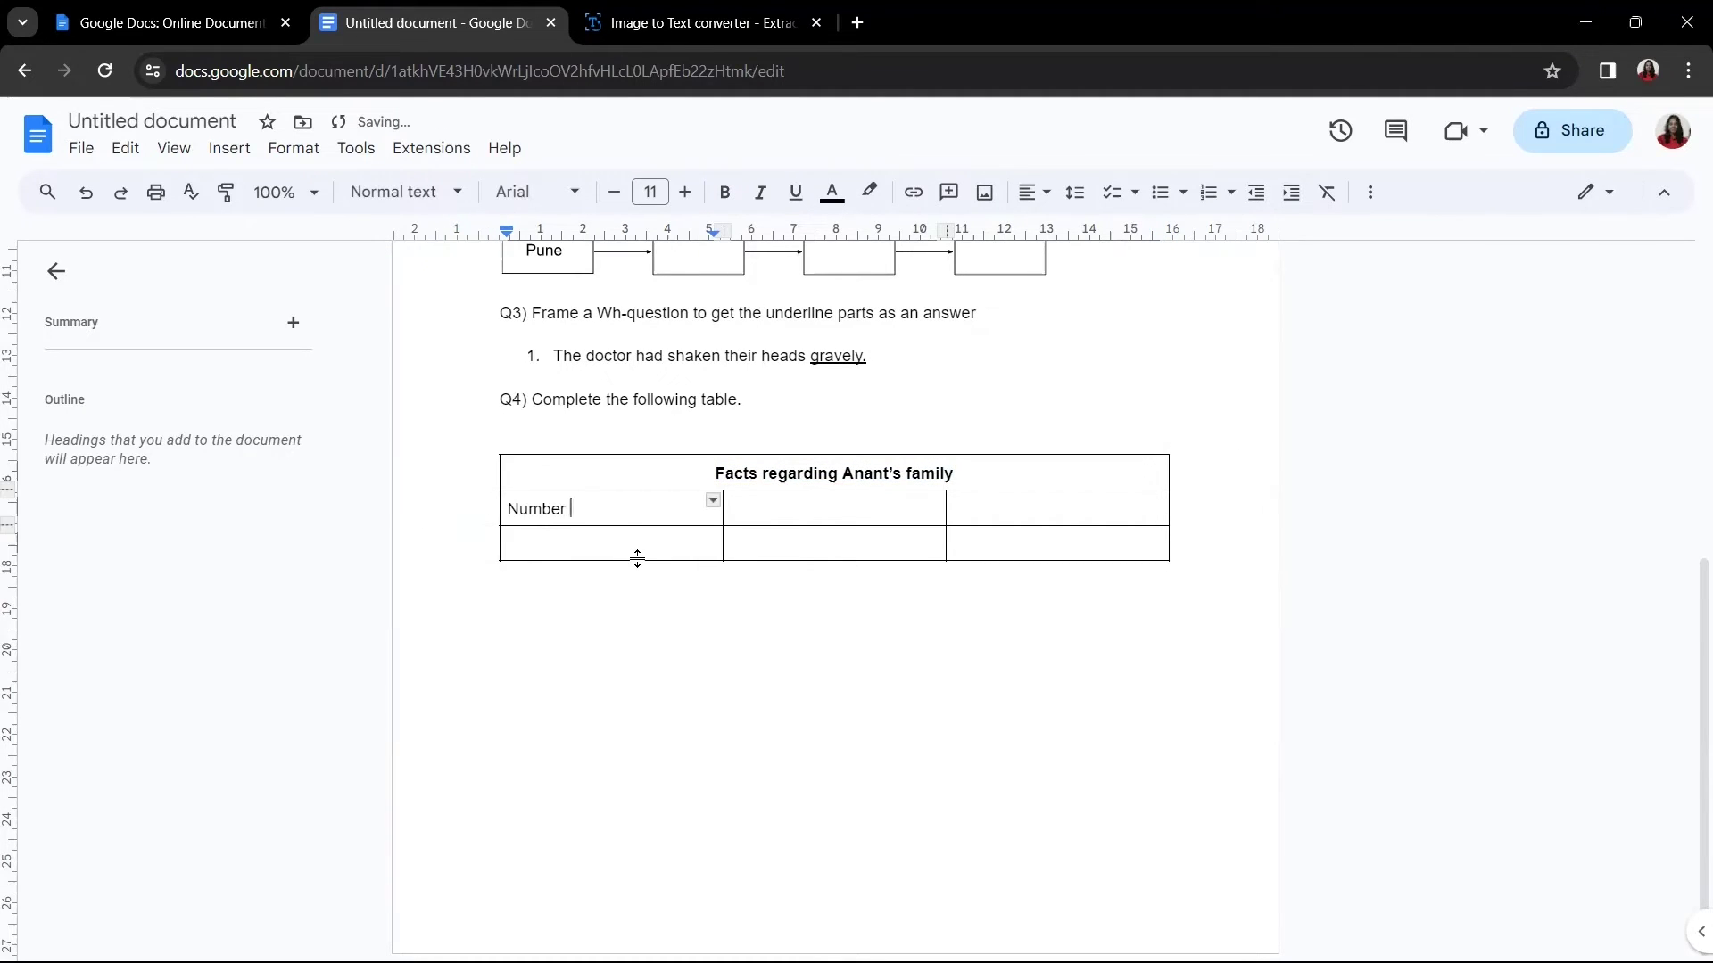
click(914, 515)
text(Native place)
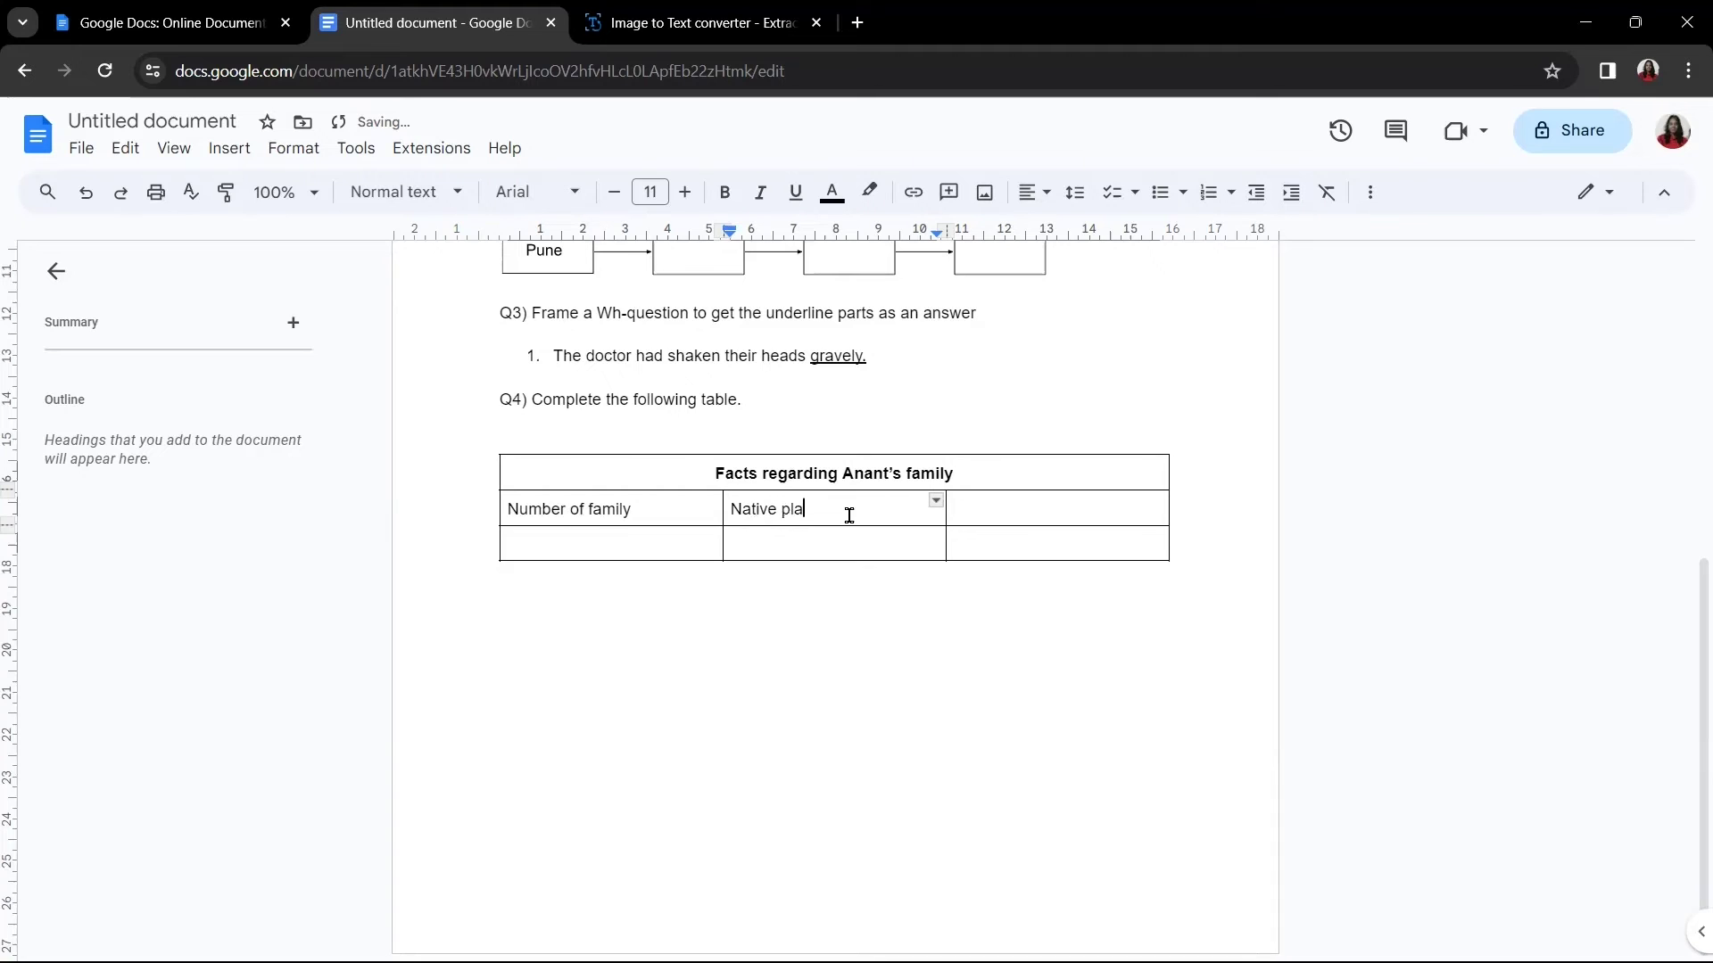
click(1017, 504)
text(Brothers/ Sisters)
Step: Insert another empty row below the last row of the table
click(604, 546)
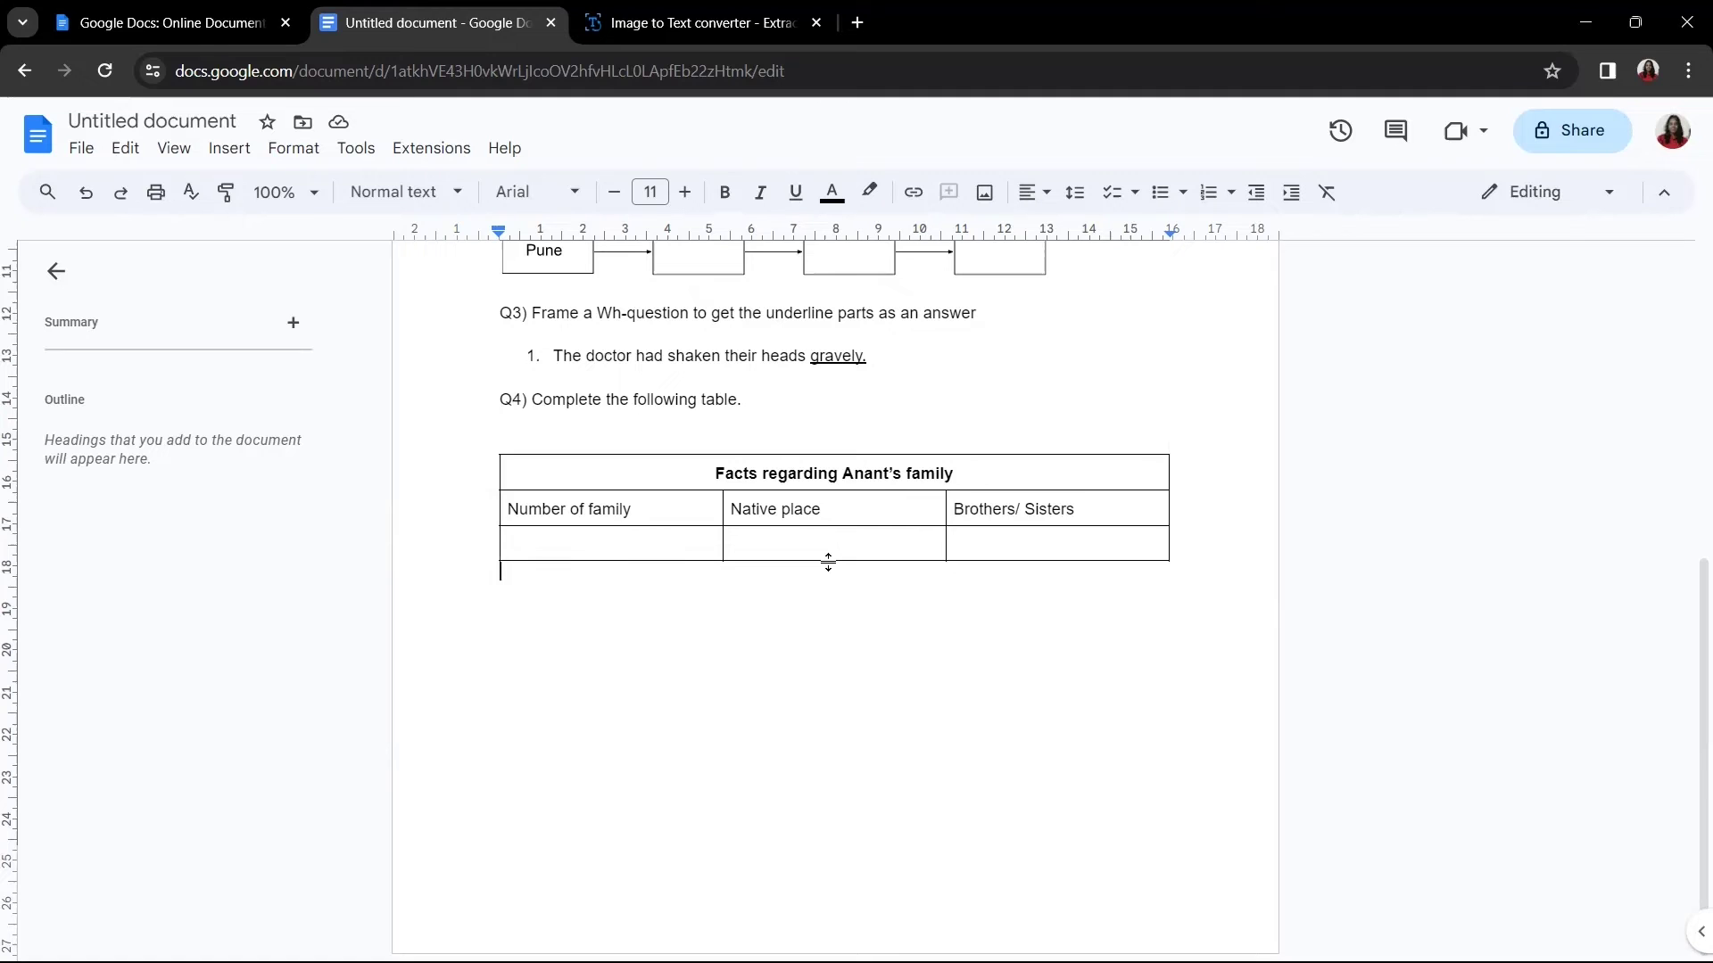
click(802, 546)
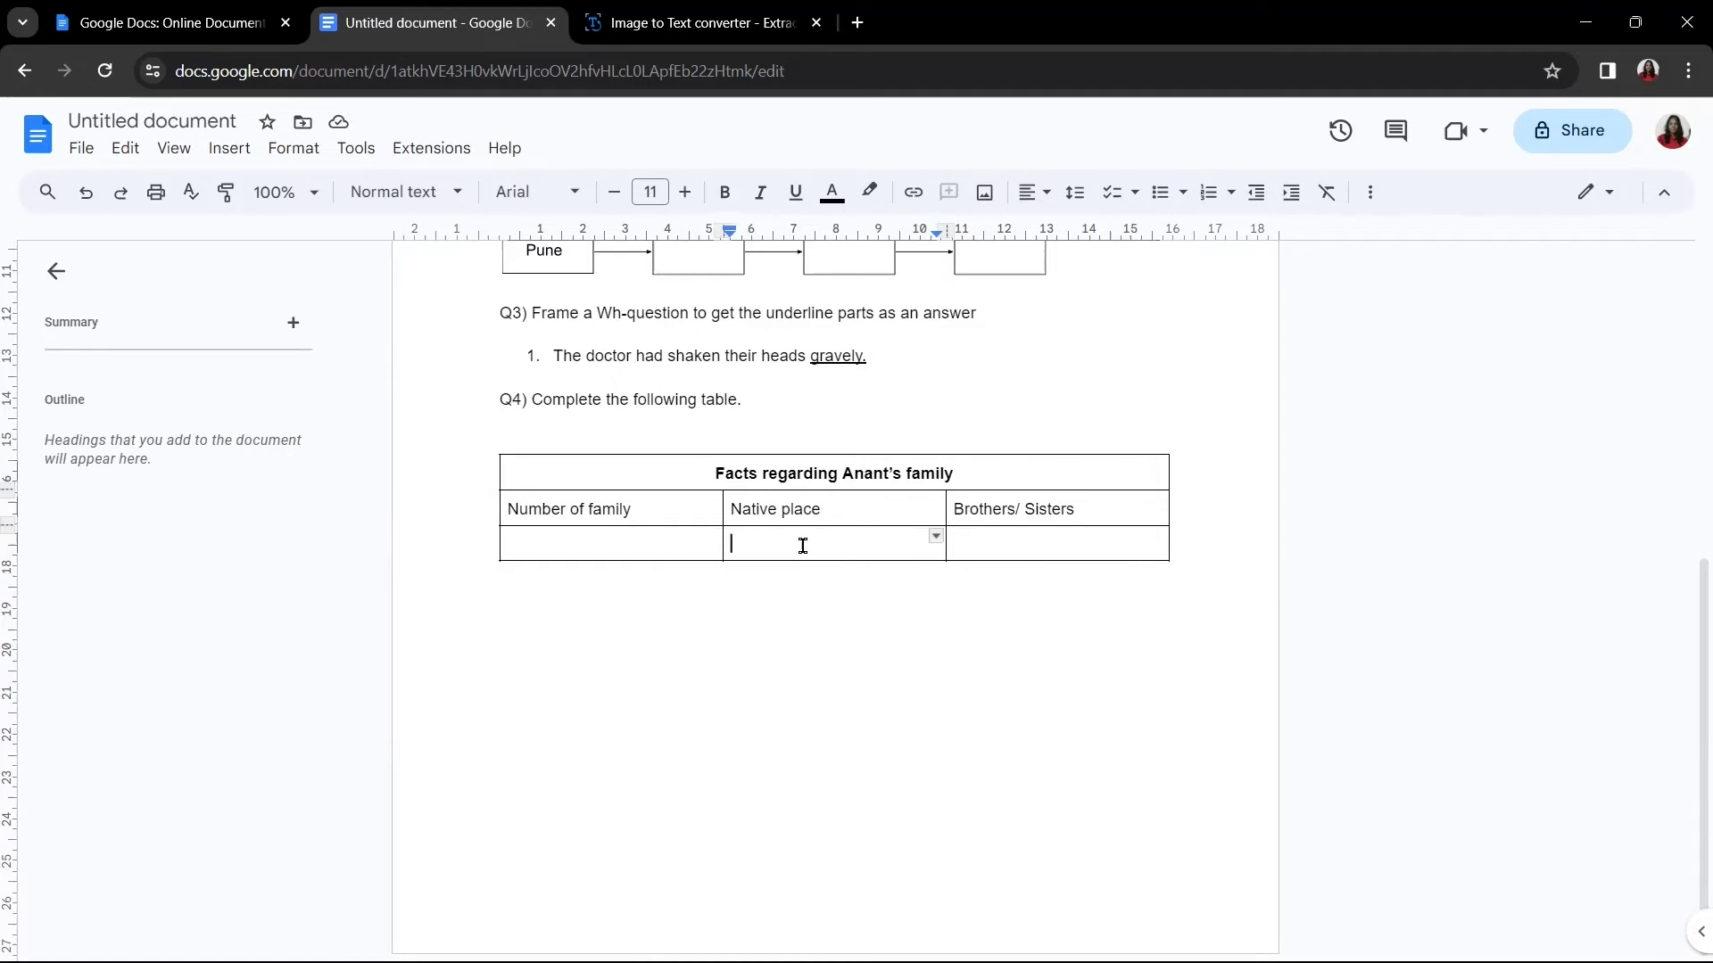
right_click(769, 547)
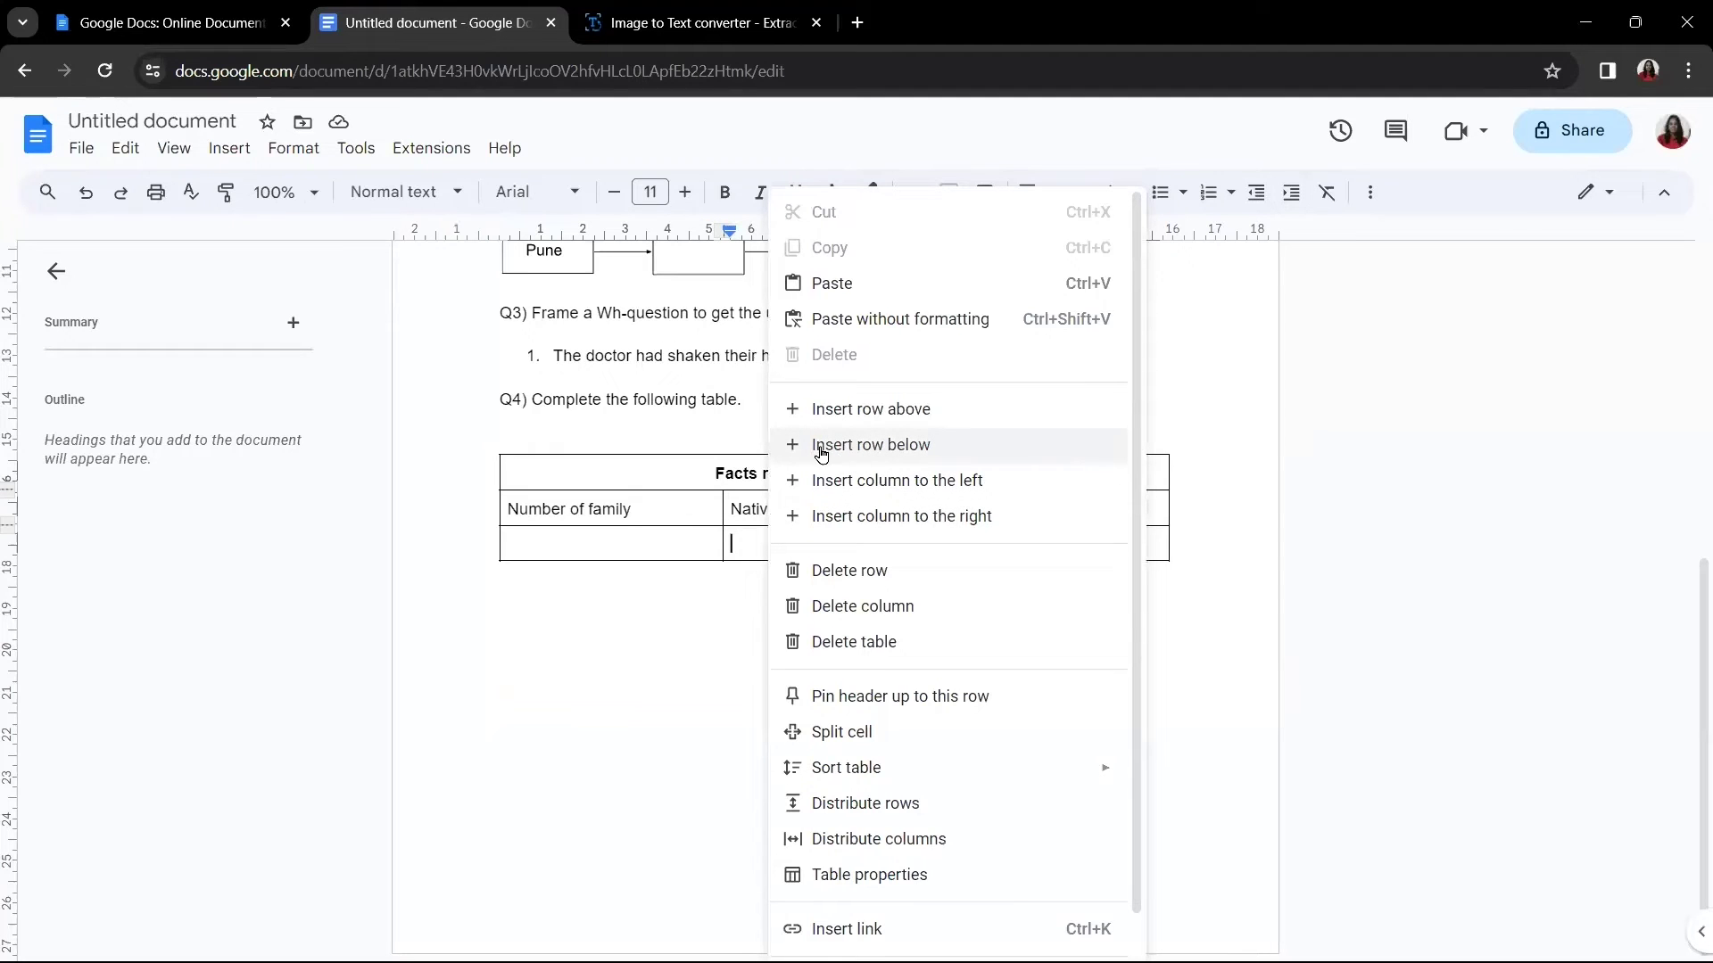
click(873, 452)
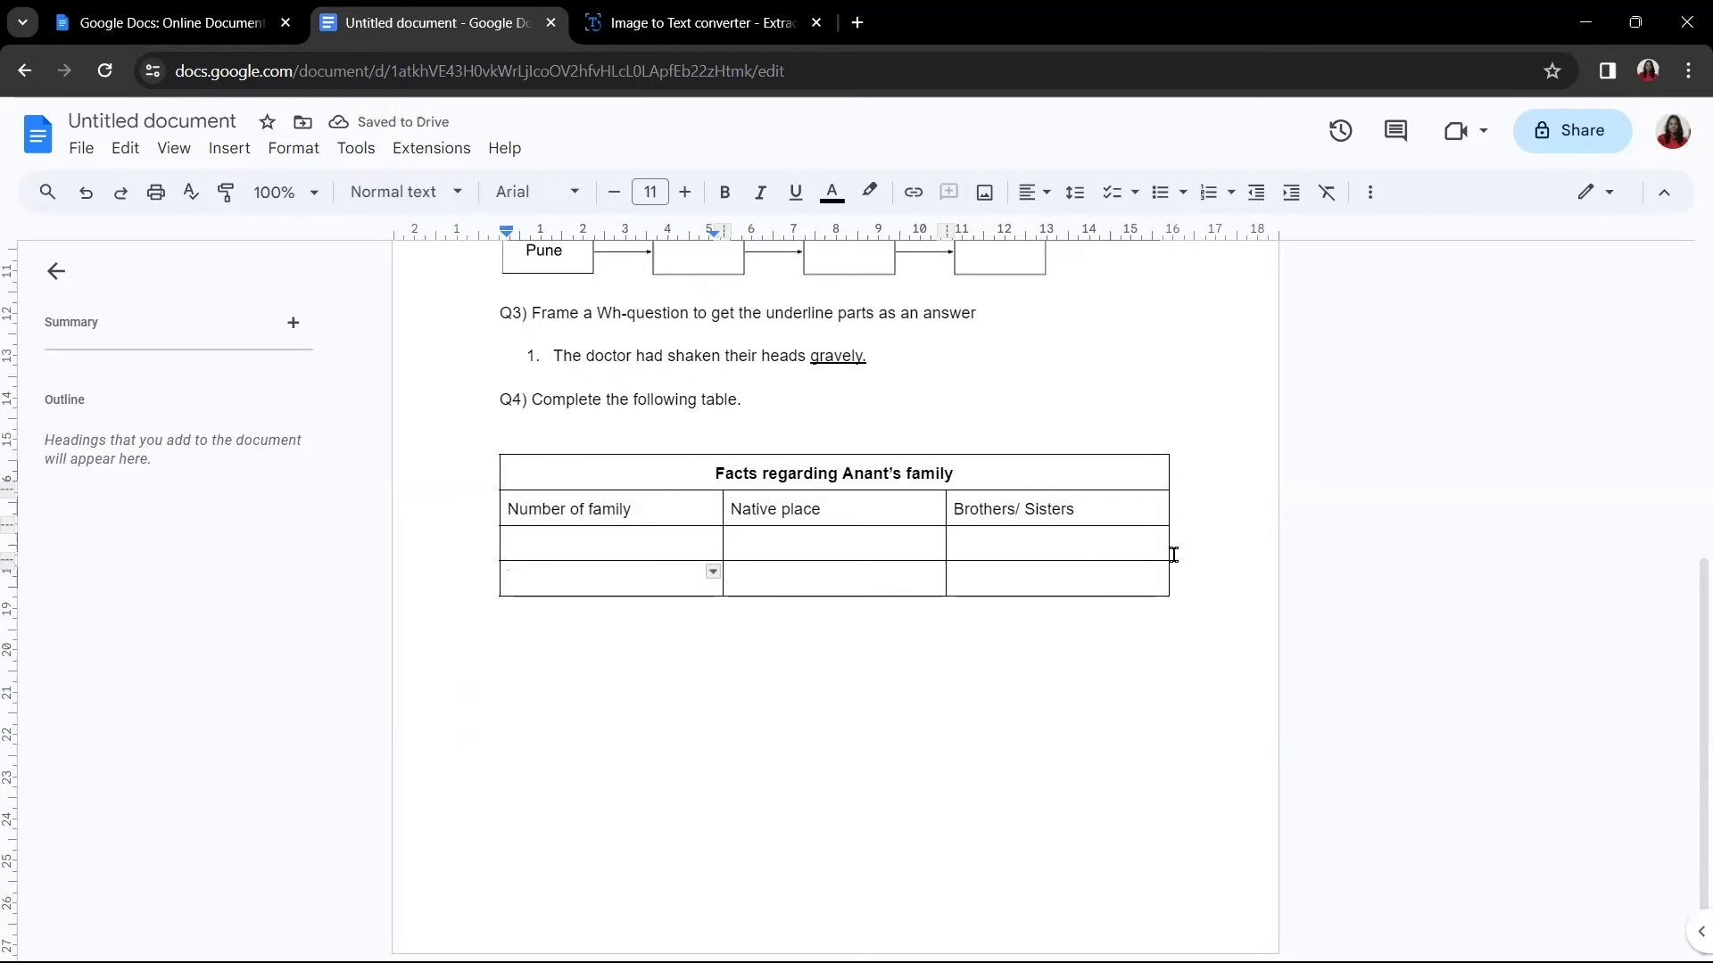
Step: Insert a column to the right of the "Brothers/ Sisters" column
click(1162, 512)
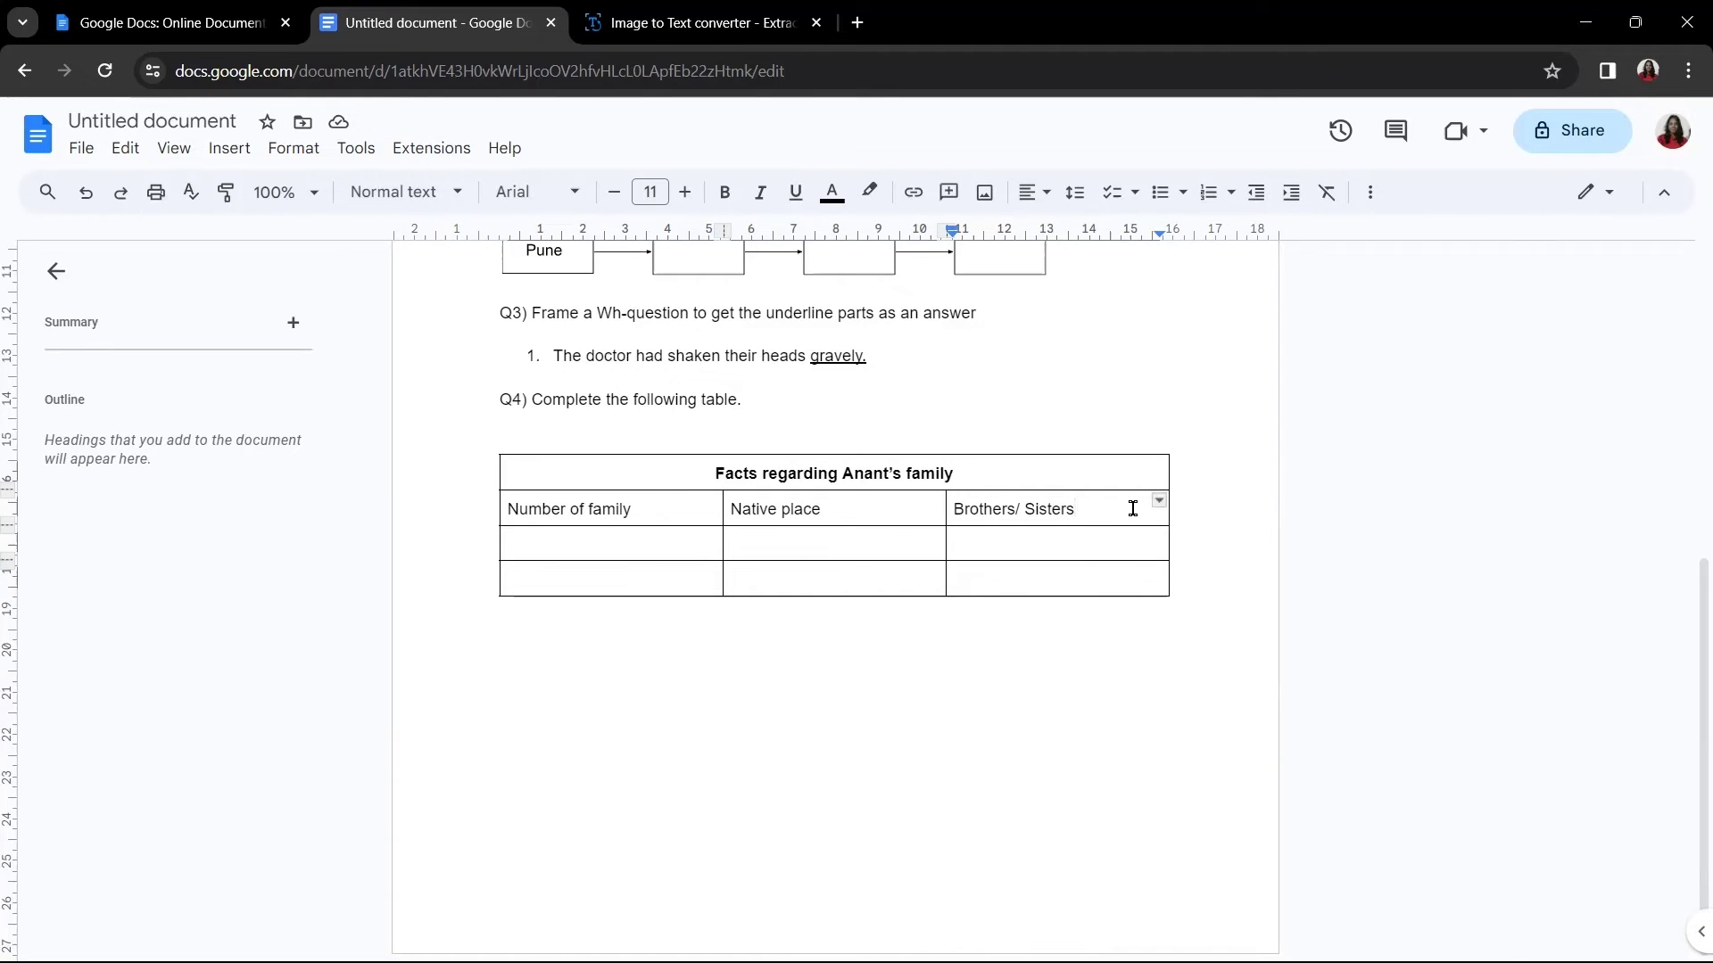
right_click(1133, 510)
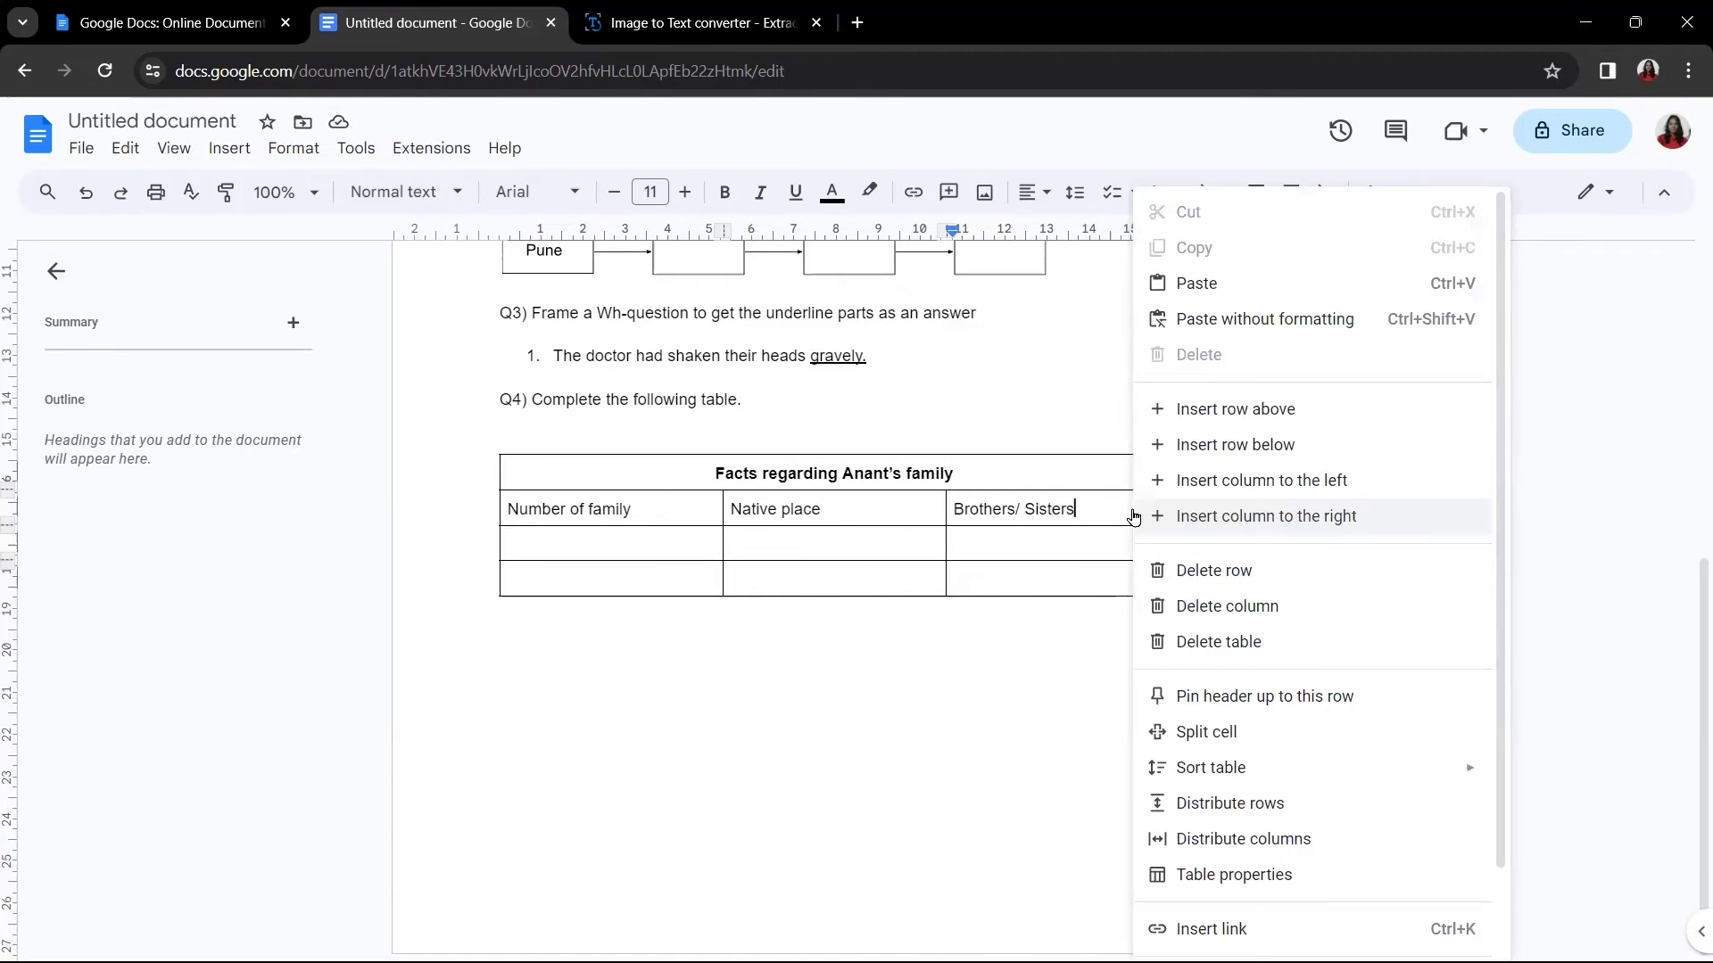
click(1283, 522)
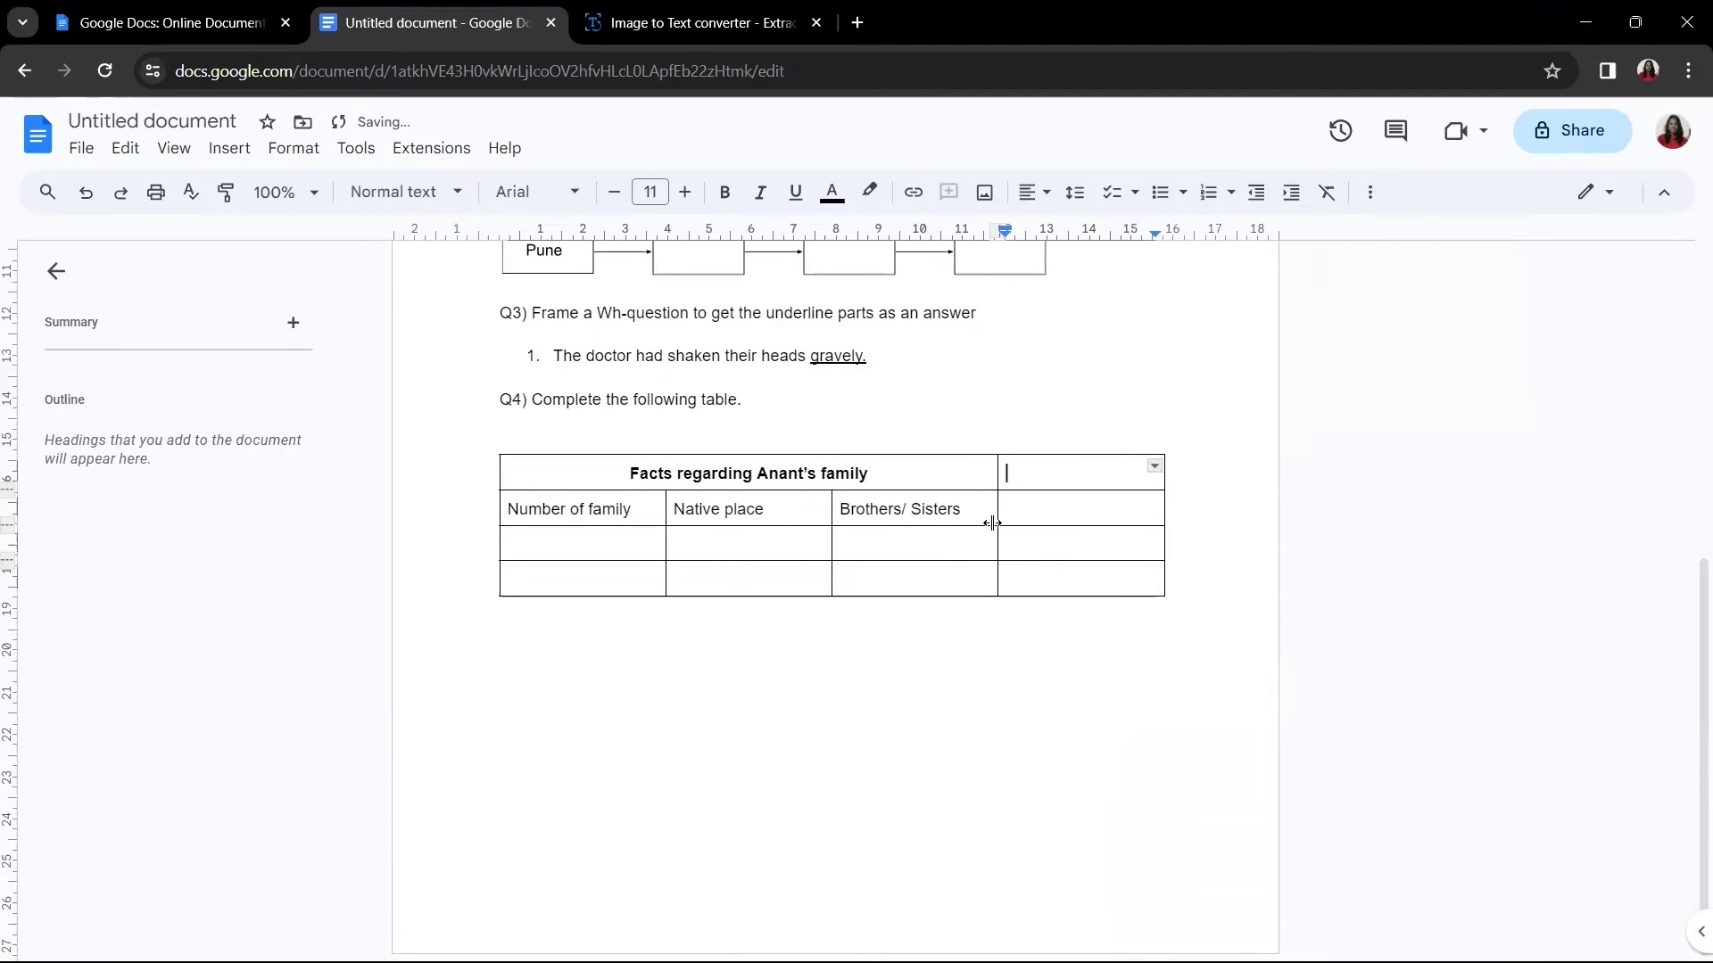
Step: Merge the empty top-row cell above the new column into the table's title row
drag(967, 470, 1029, 473)
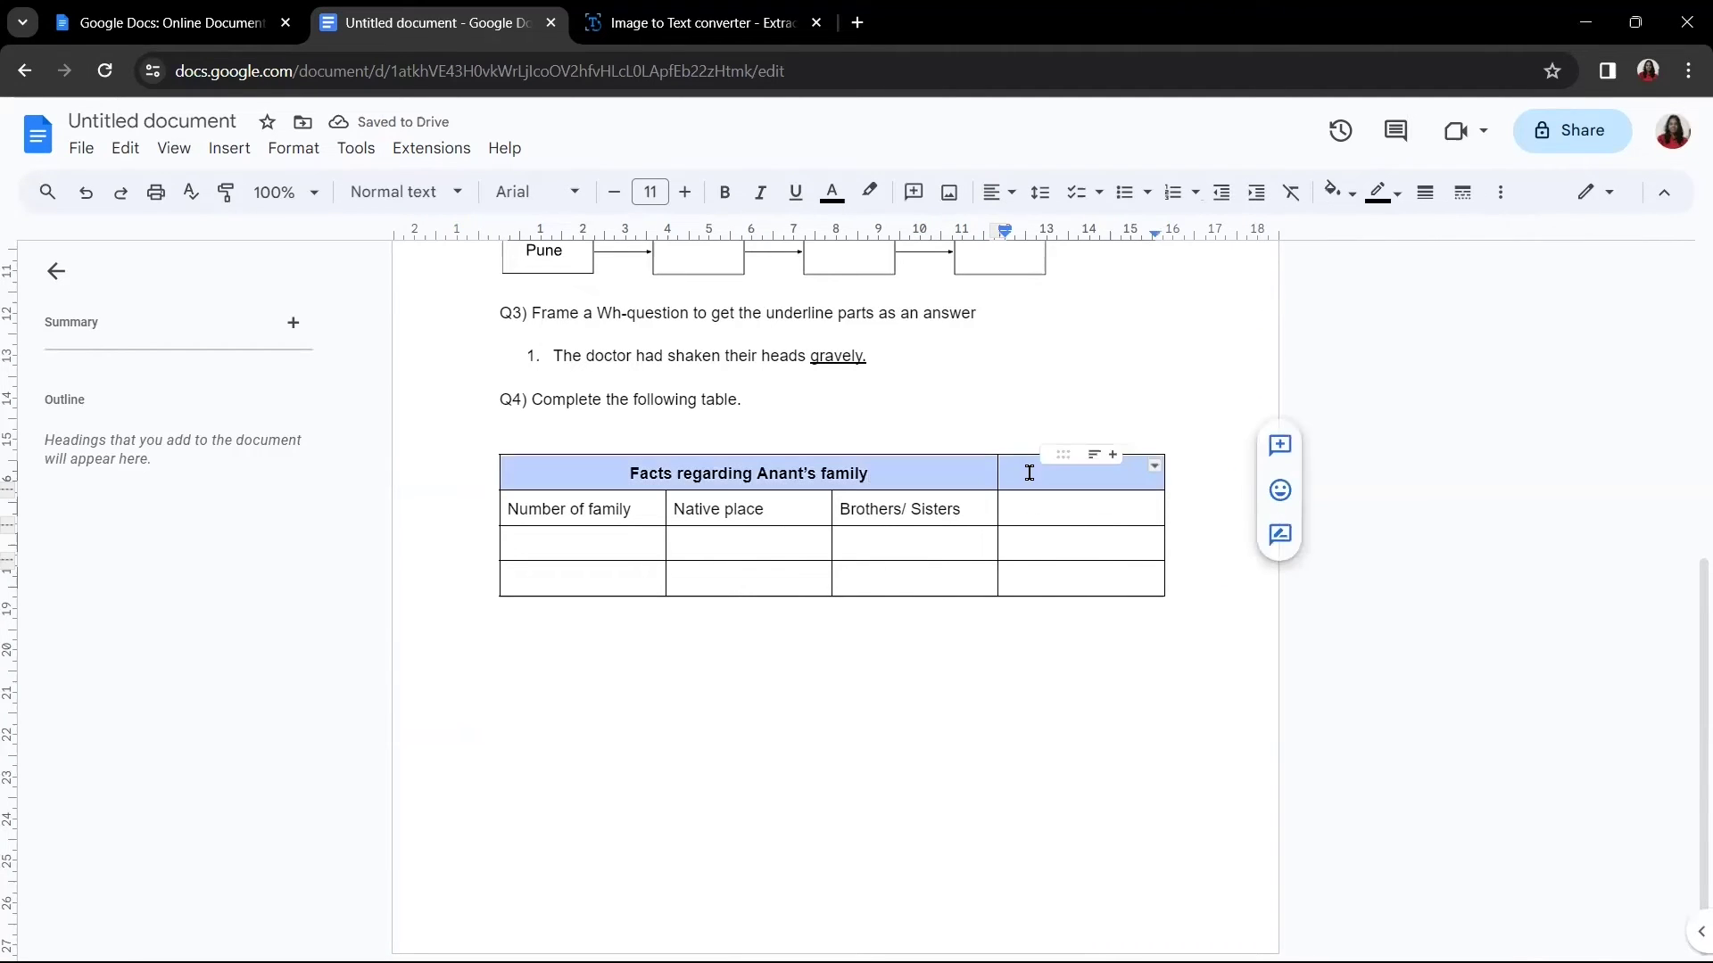
click(1000, 471)
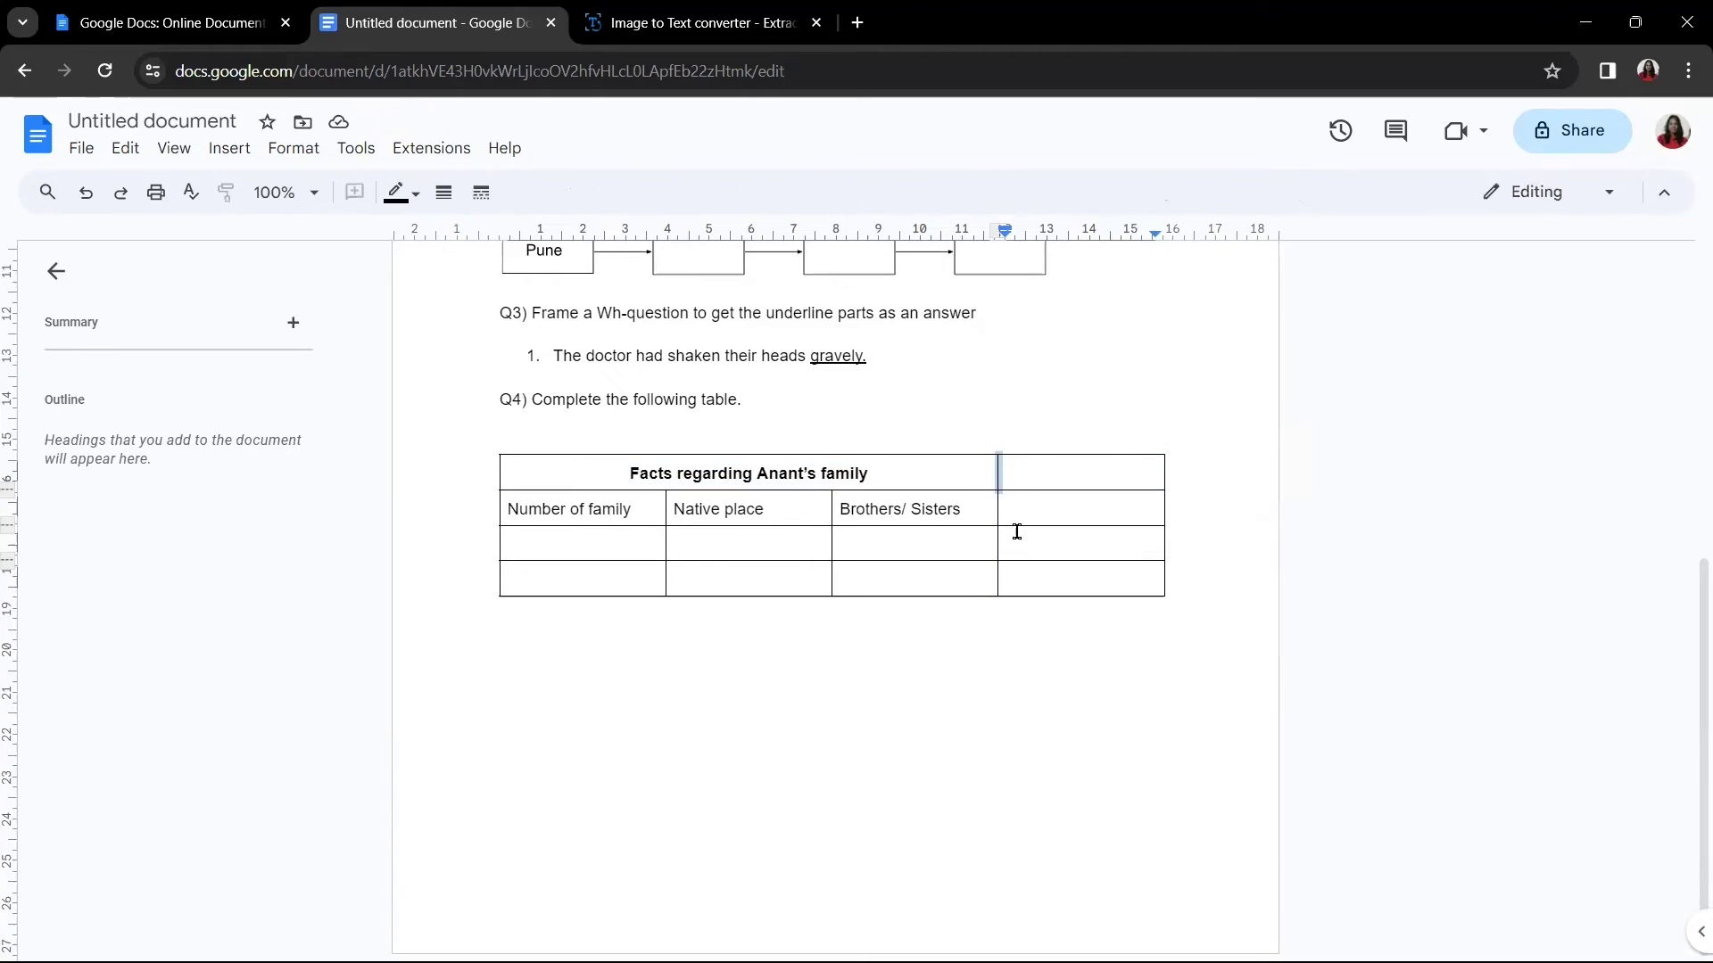
drag(963, 471, 1022, 469)
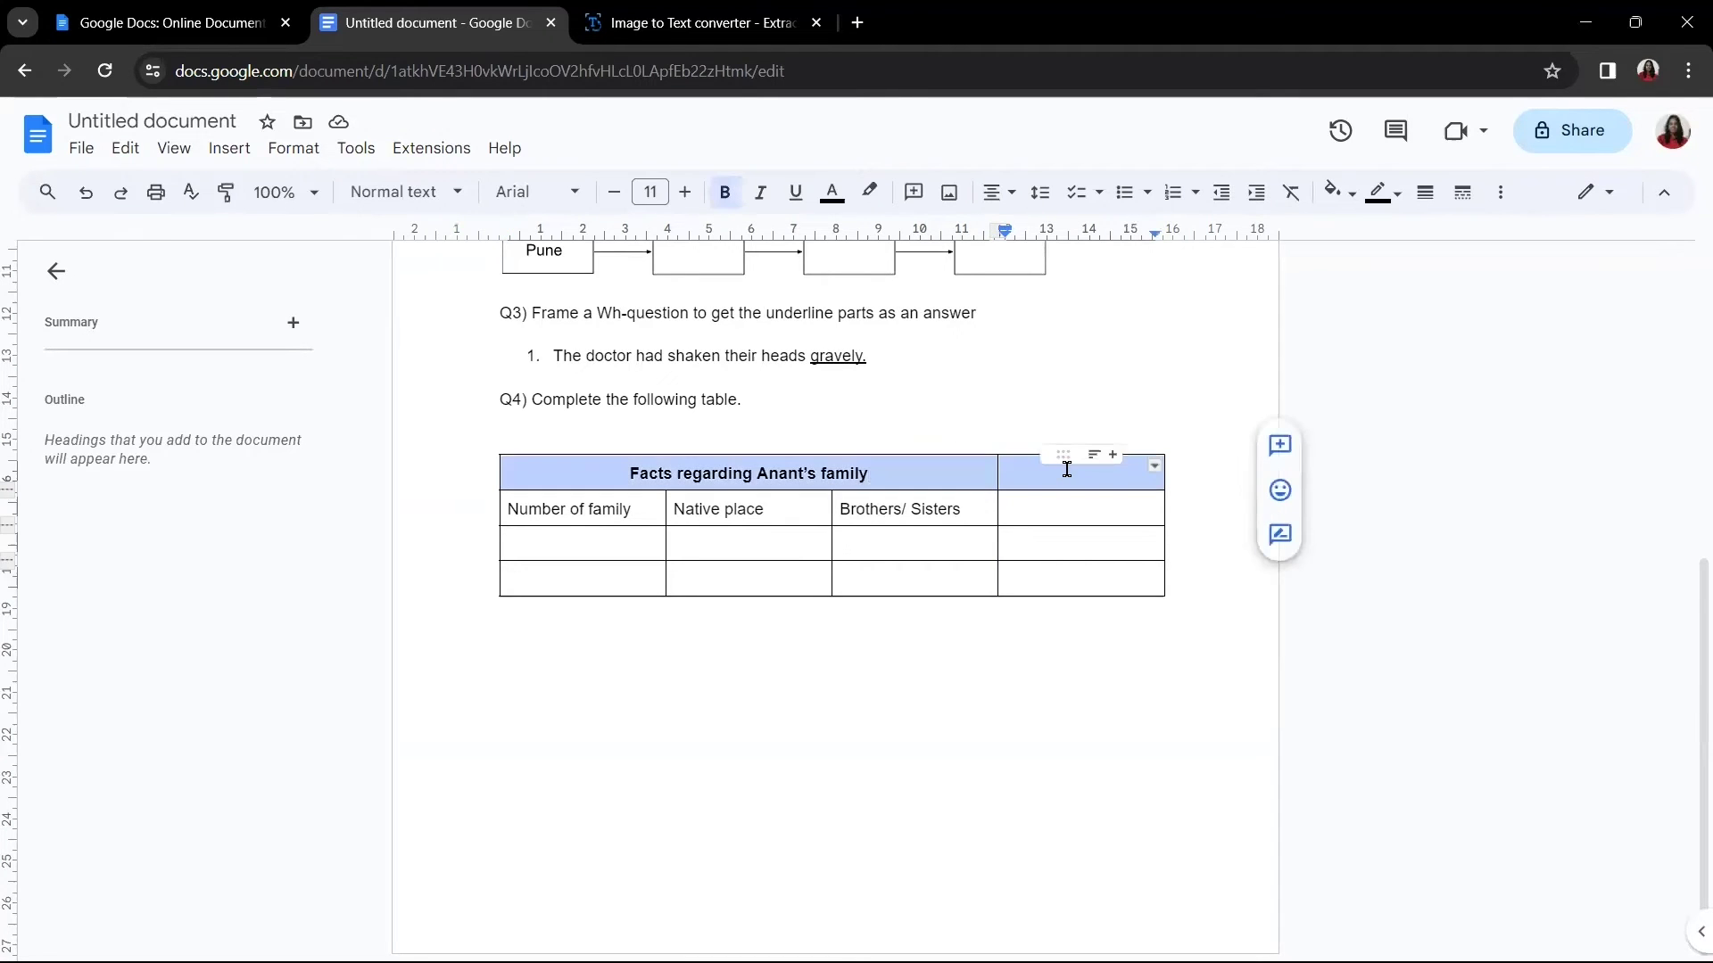
right_click(1006, 467)
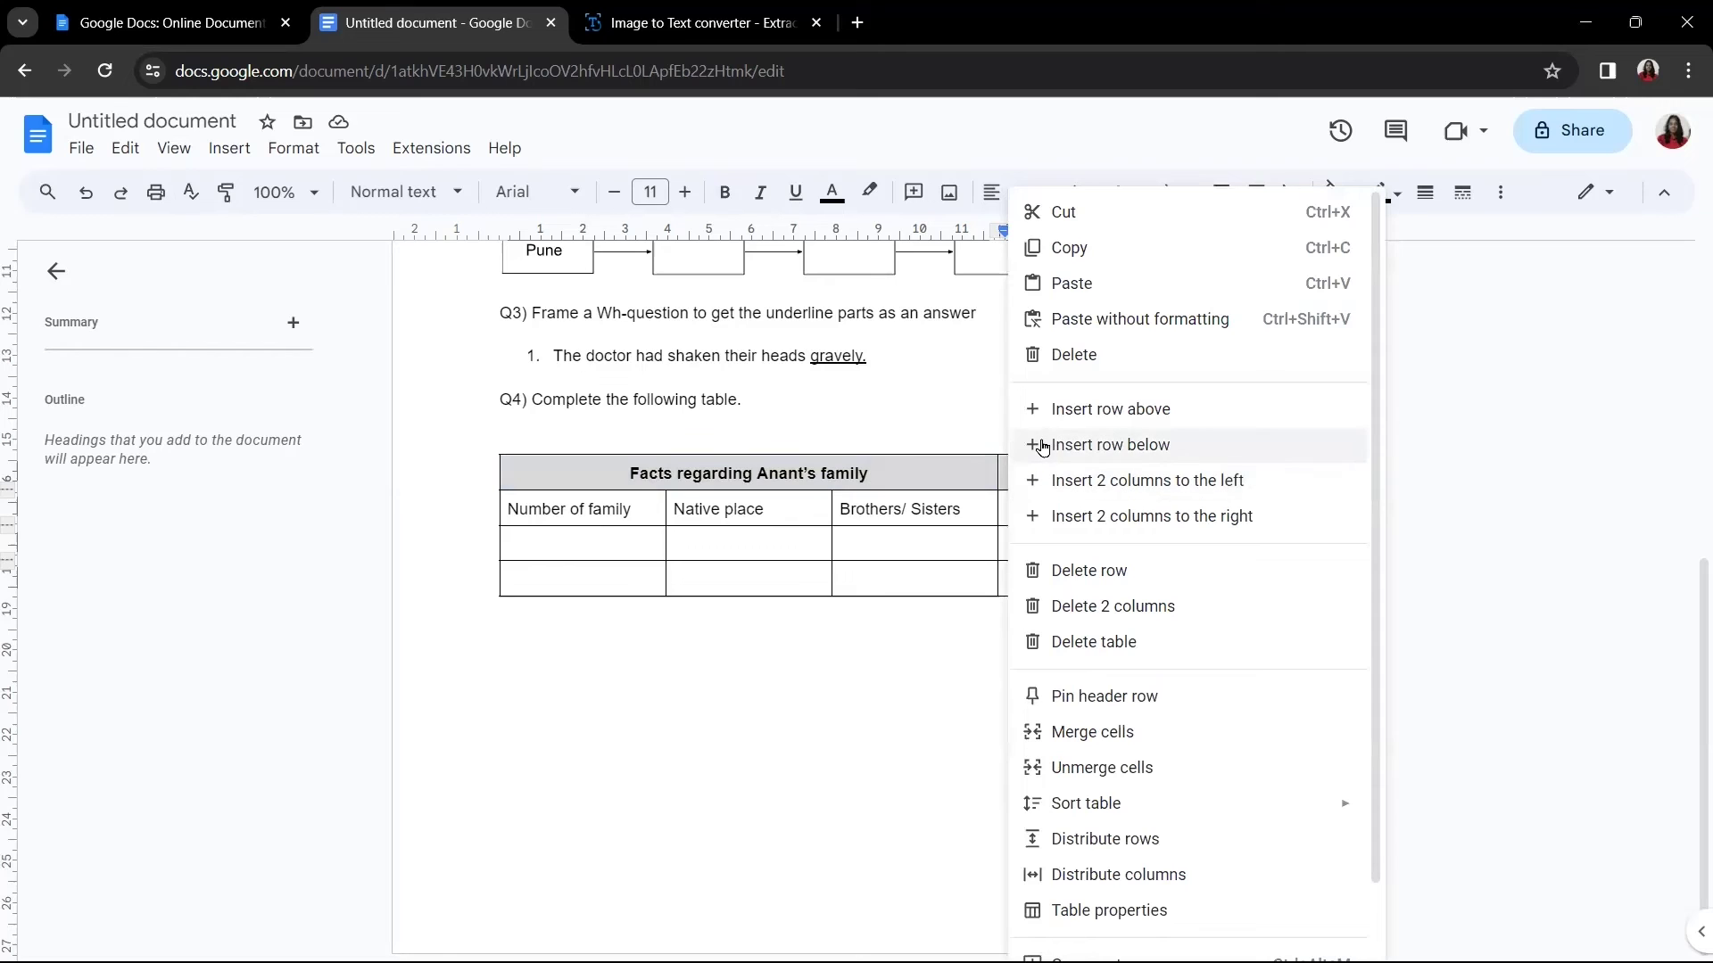
click(1084, 744)
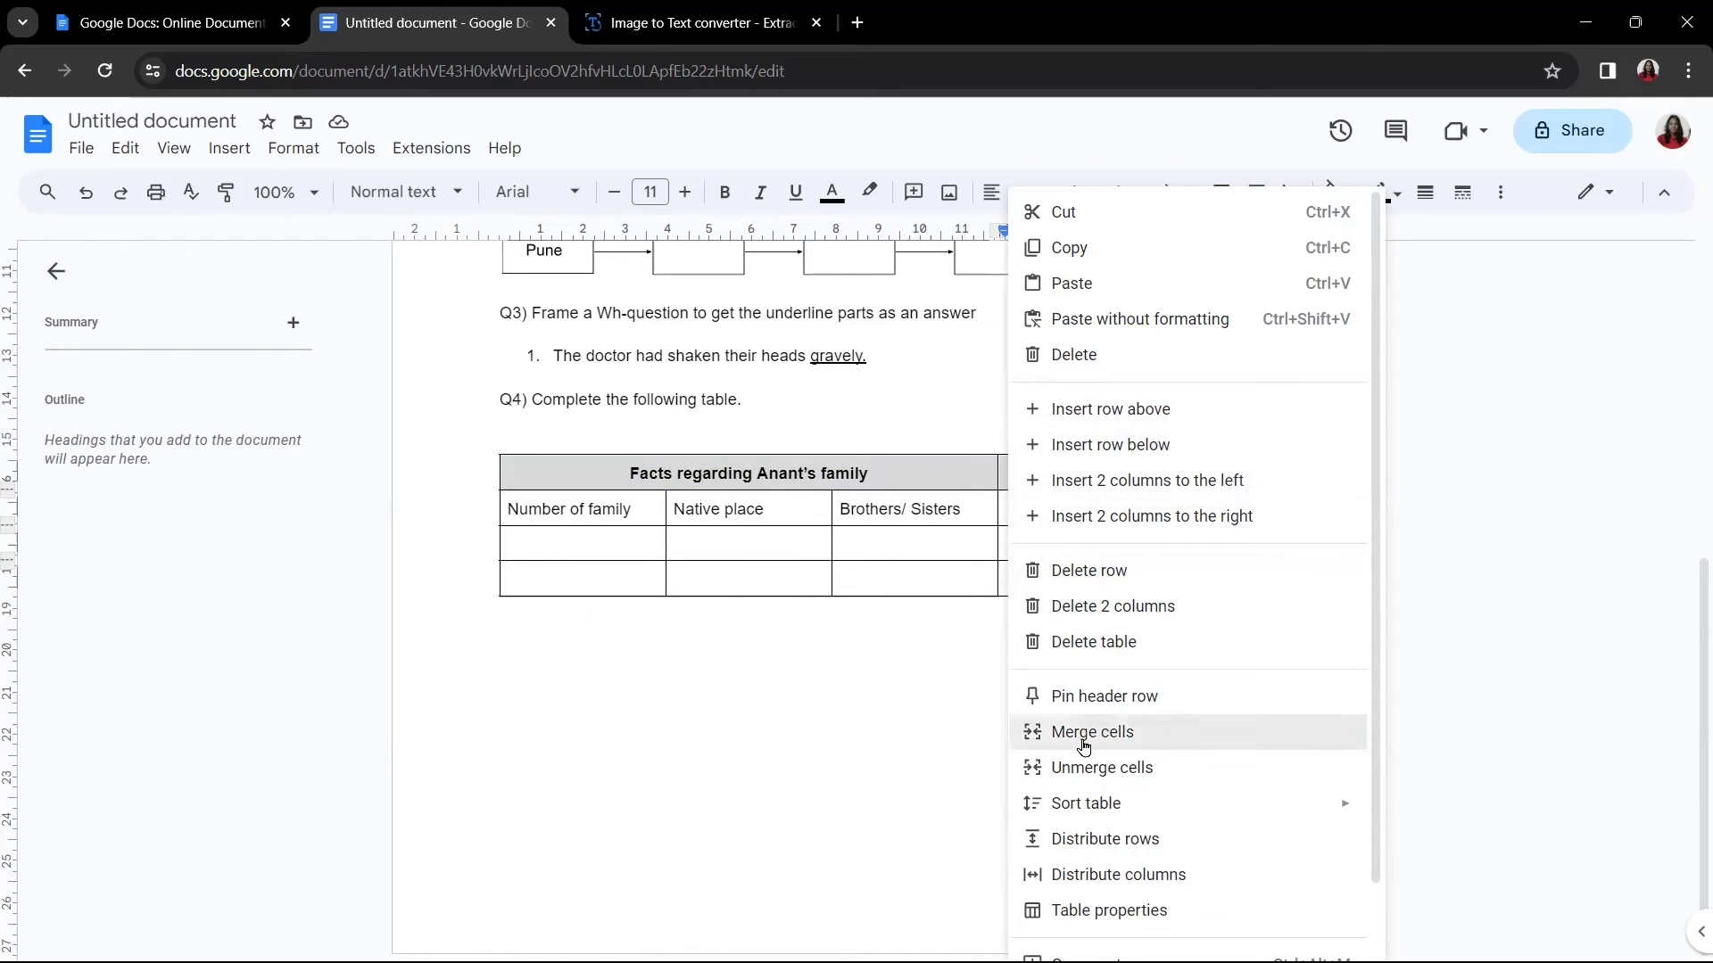
Step: Below the table, complete the Q5 question line with "Write antonyms of the following words" and start a new line
click(893, 649)
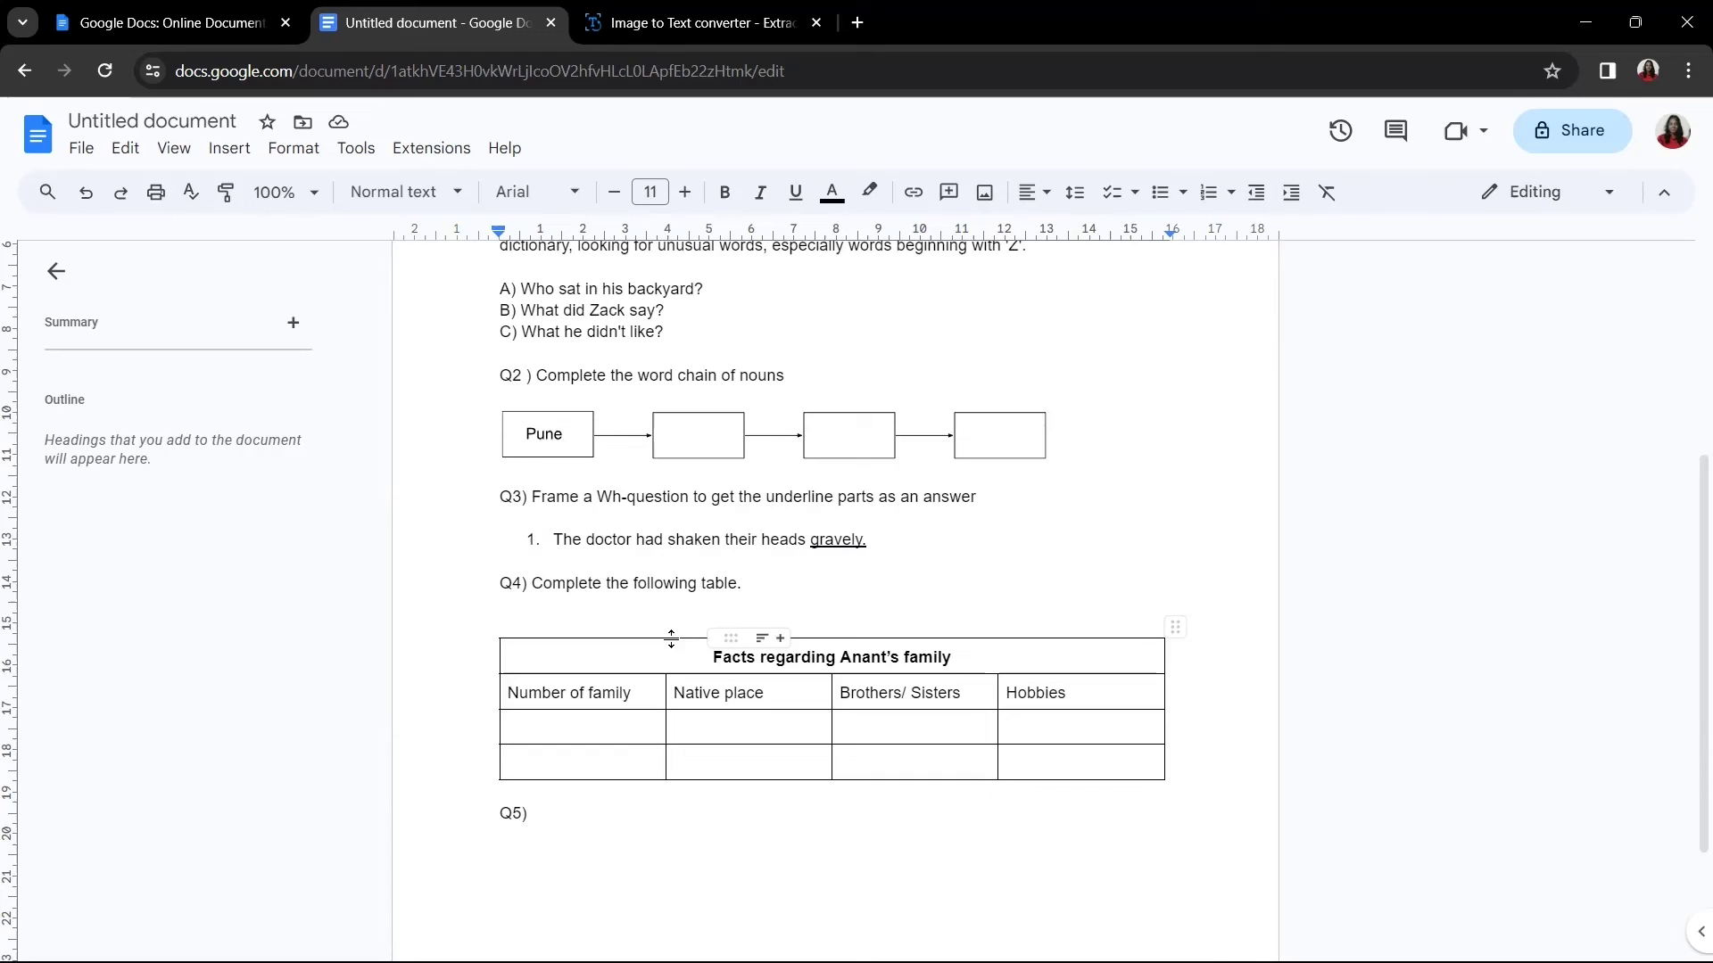
text(Write antonyms of the following words)
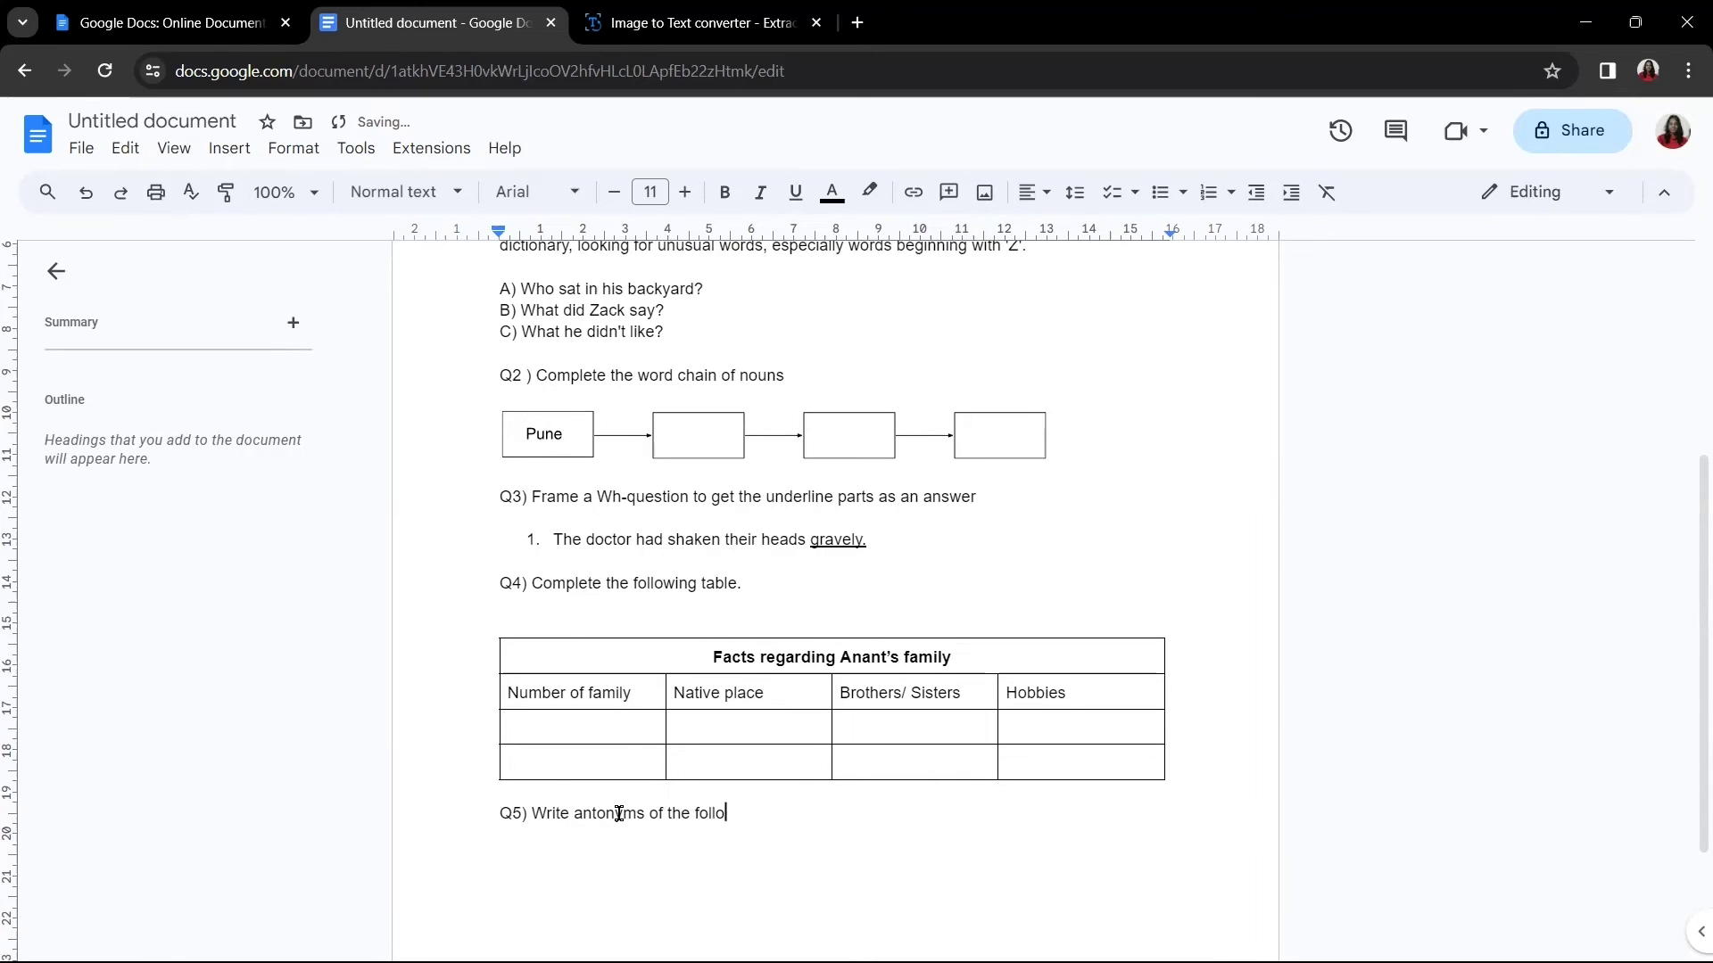
key(Return)
Step: Start a numbered list under Q5 with the items "Shallow X" and "Always X", each followed by an underscore blank
scroll(616, 713, down, 2)
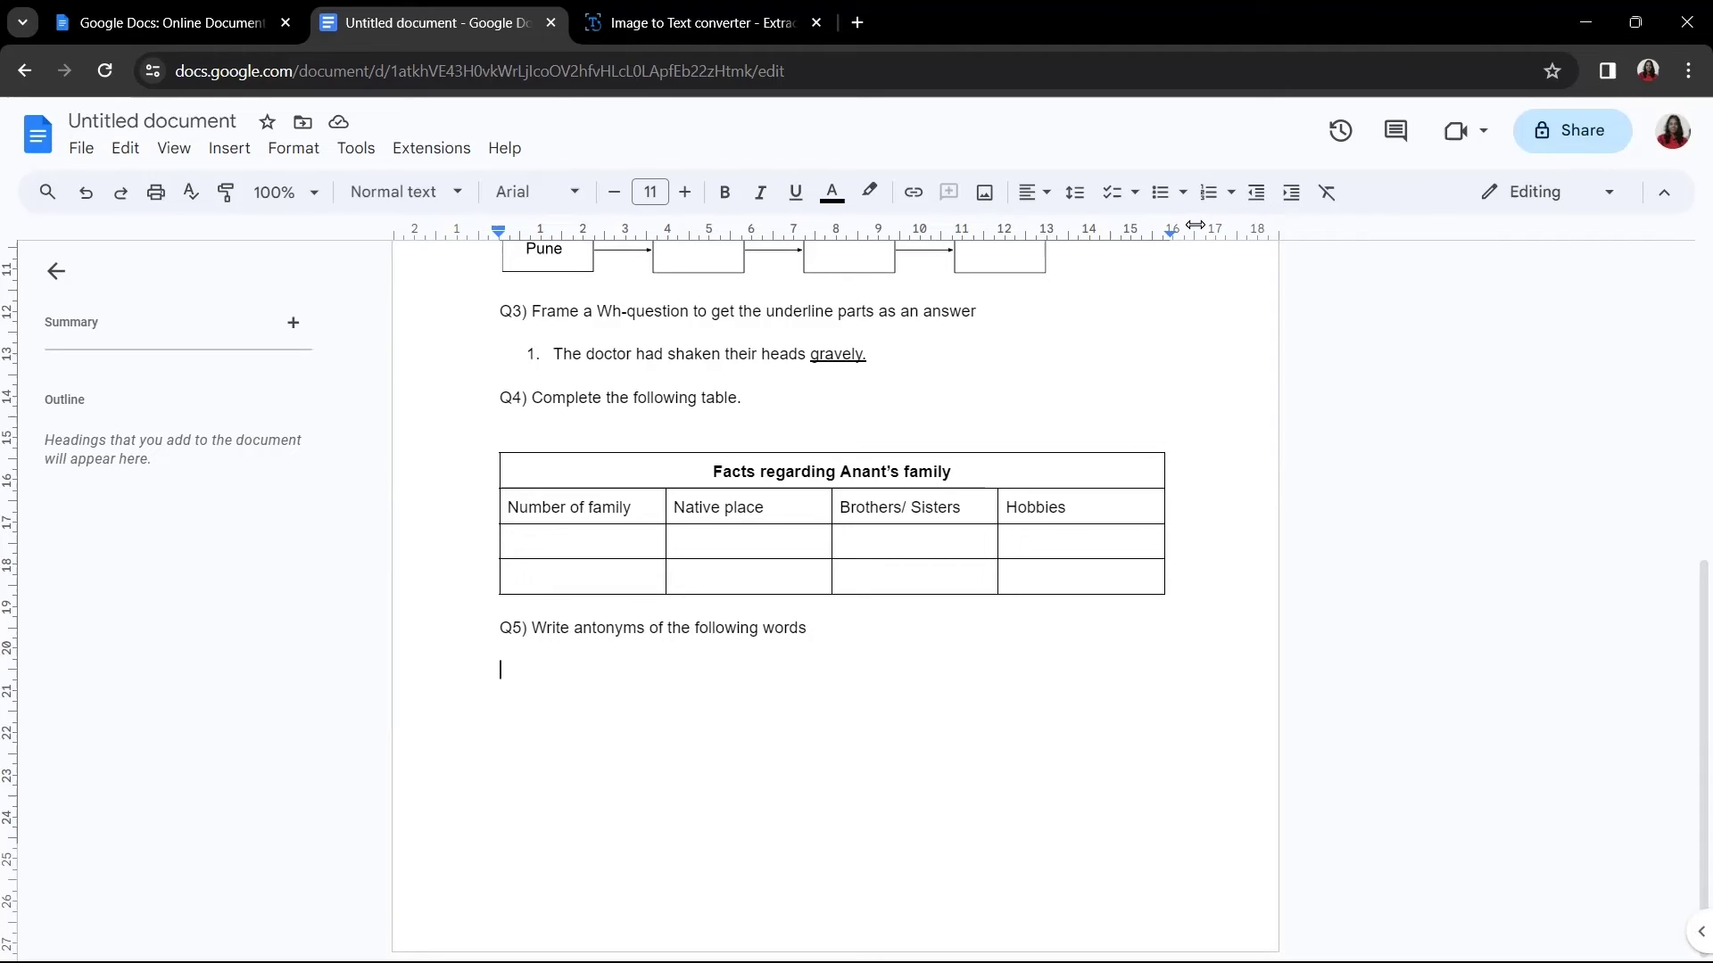
click(1208, 192)
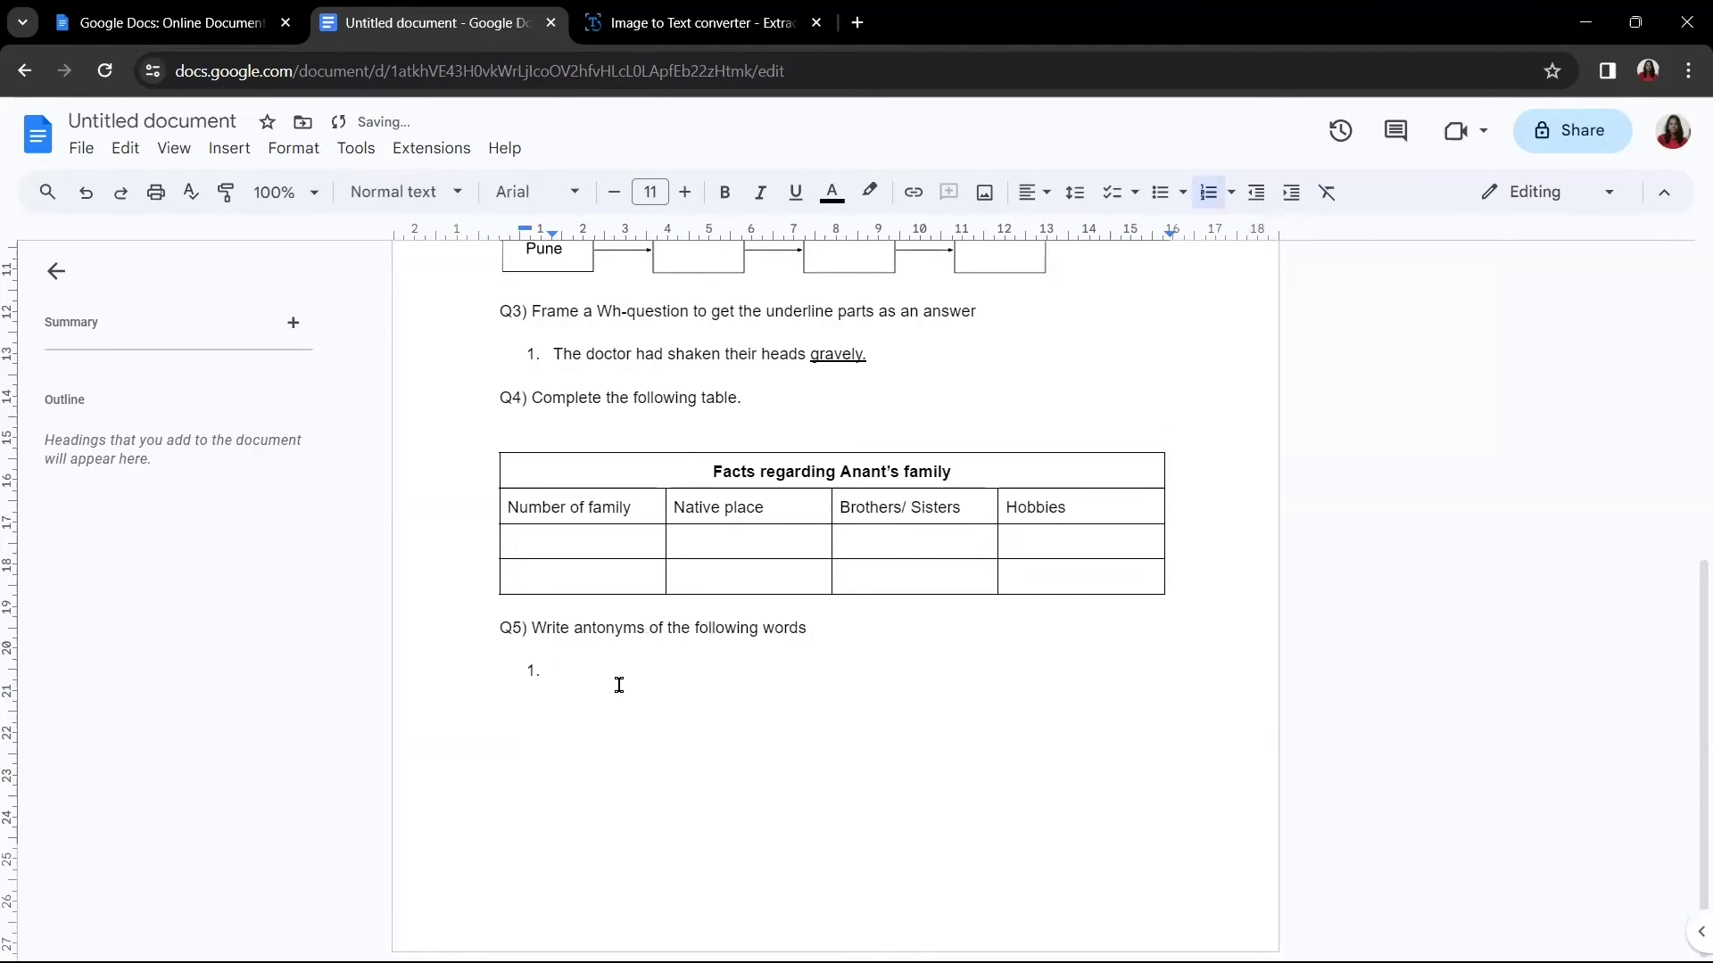
text(Shallow X _________)
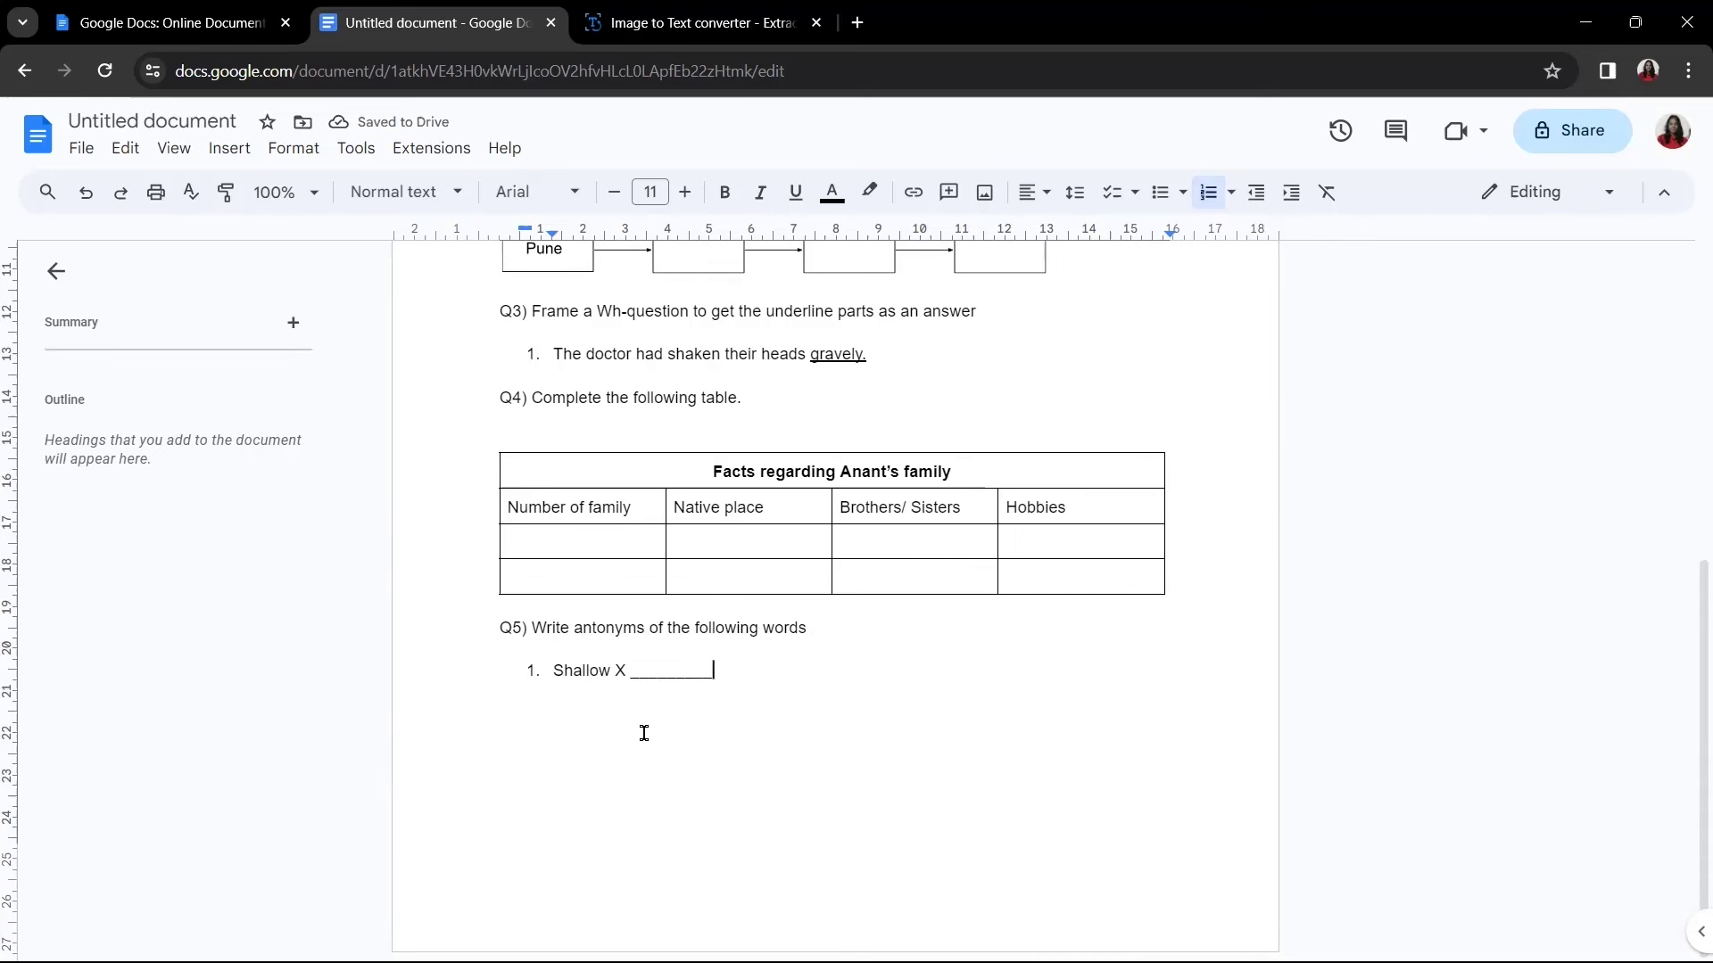
key(Return)
text(Always X ___________)
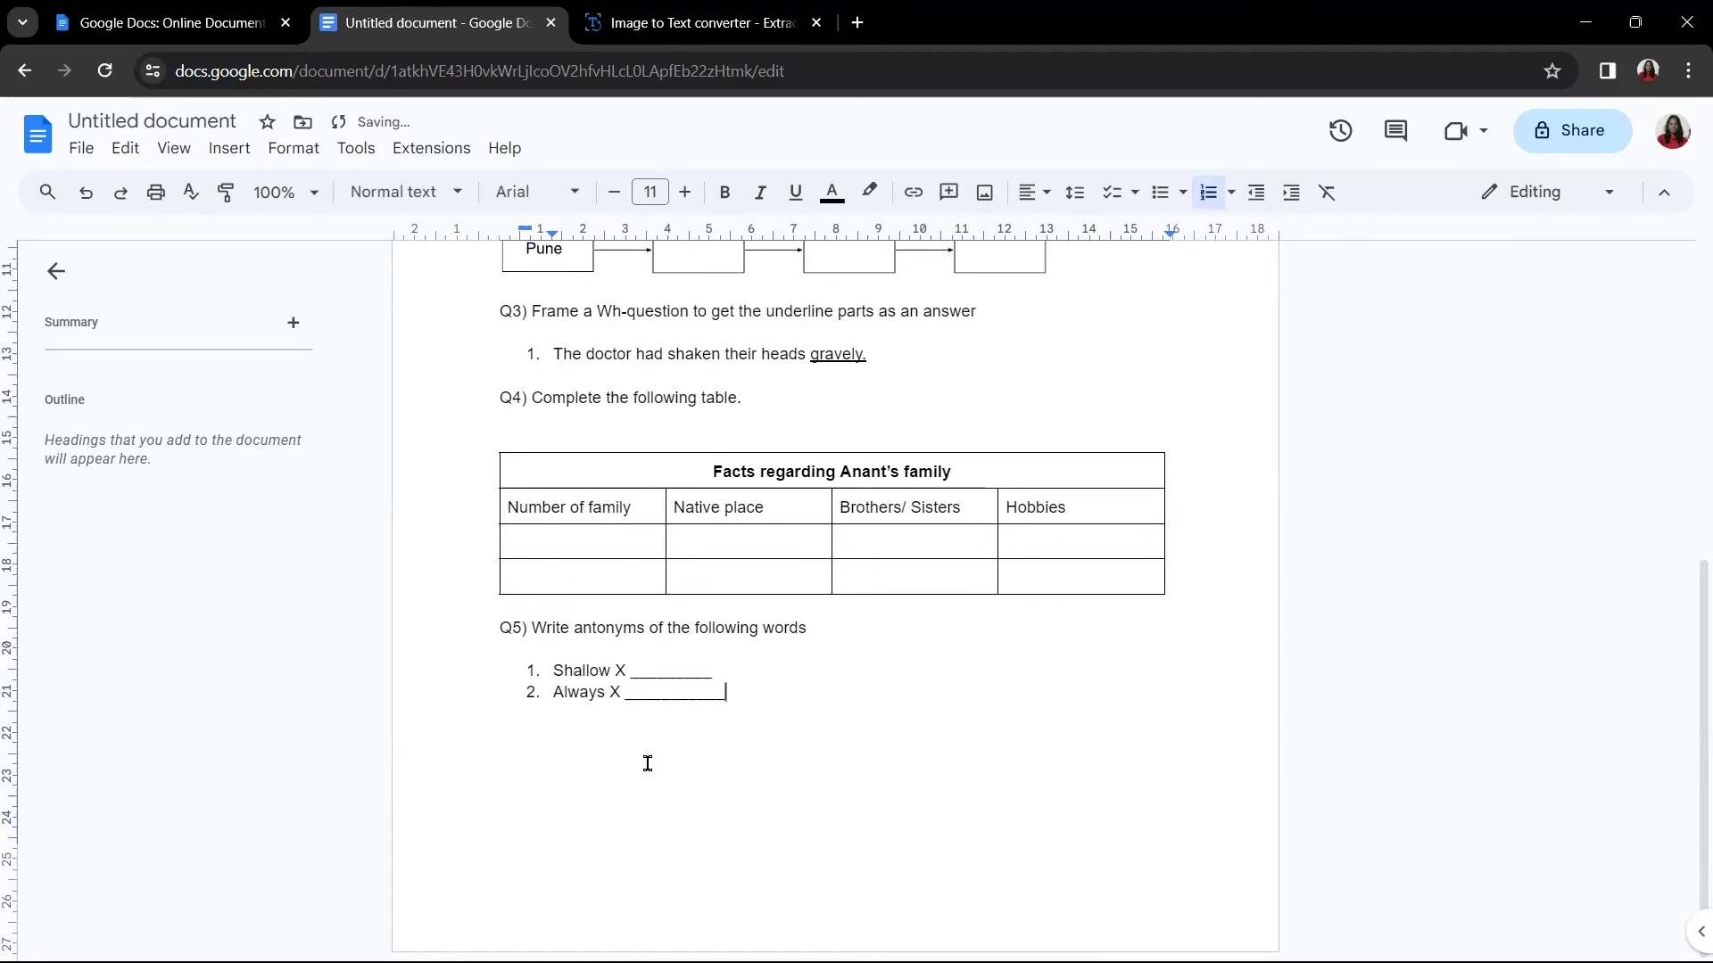
Step: Adjust the underscore blank after "Always X" to match the length of the one after "Shallow X", and copy the "Shallow X" blank
drag(626, 682, 713, 678)
click(707, 699)
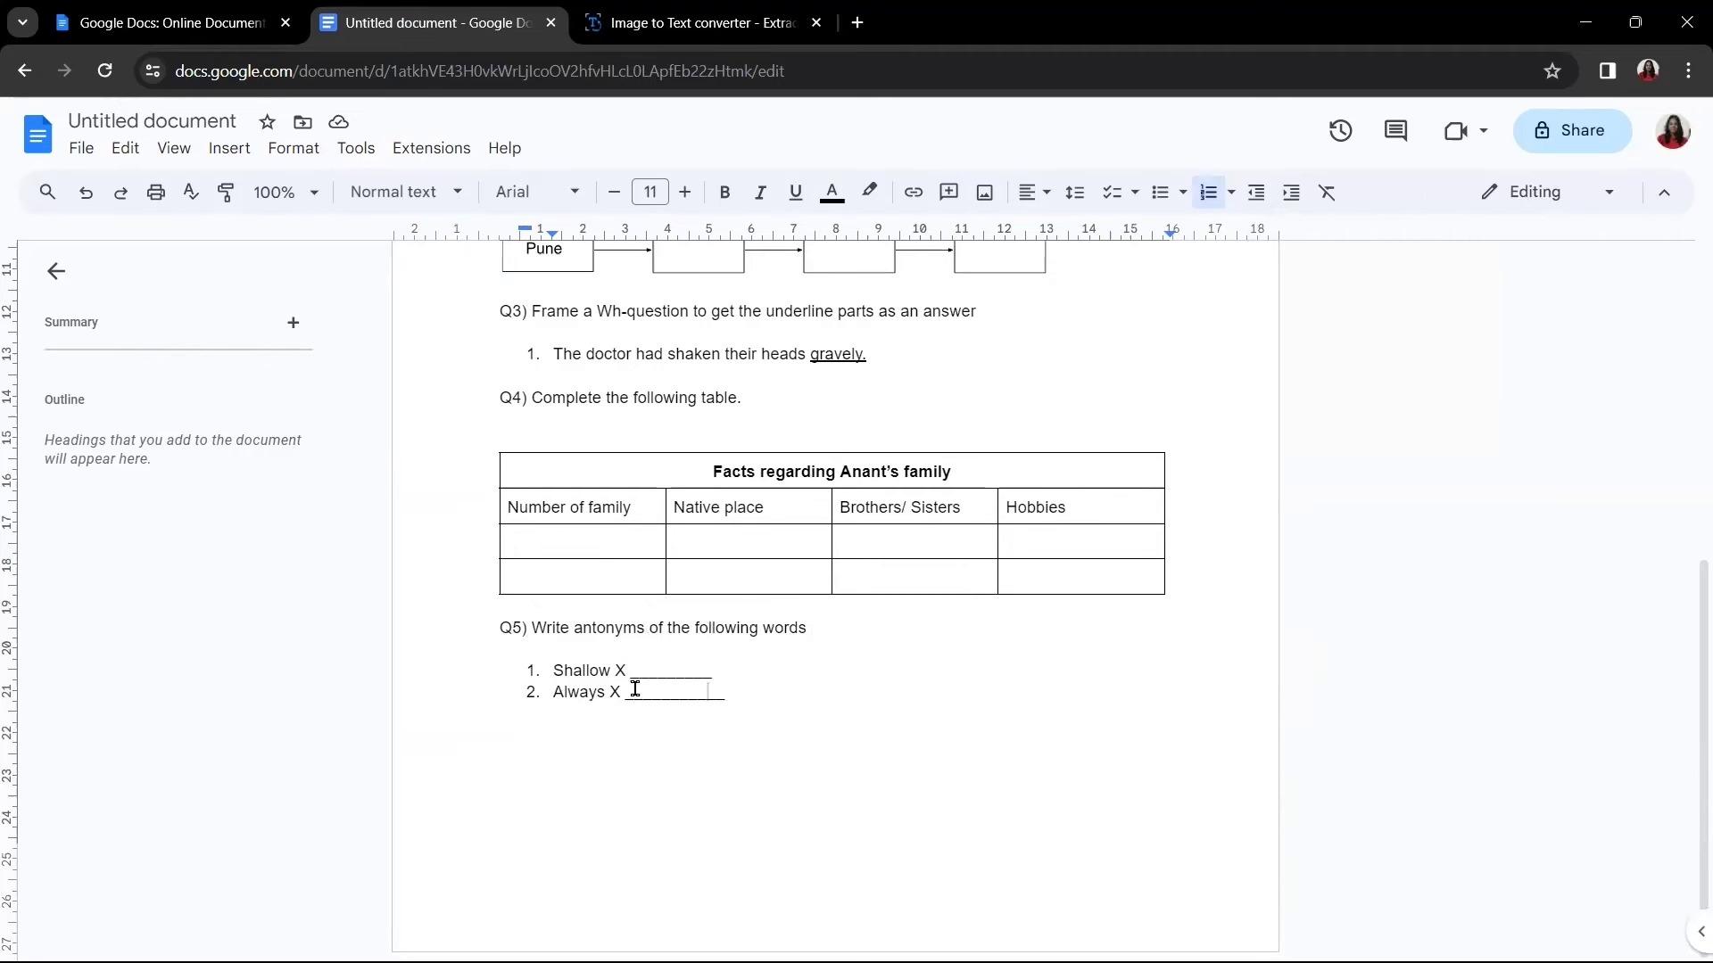
key(BackSpace)
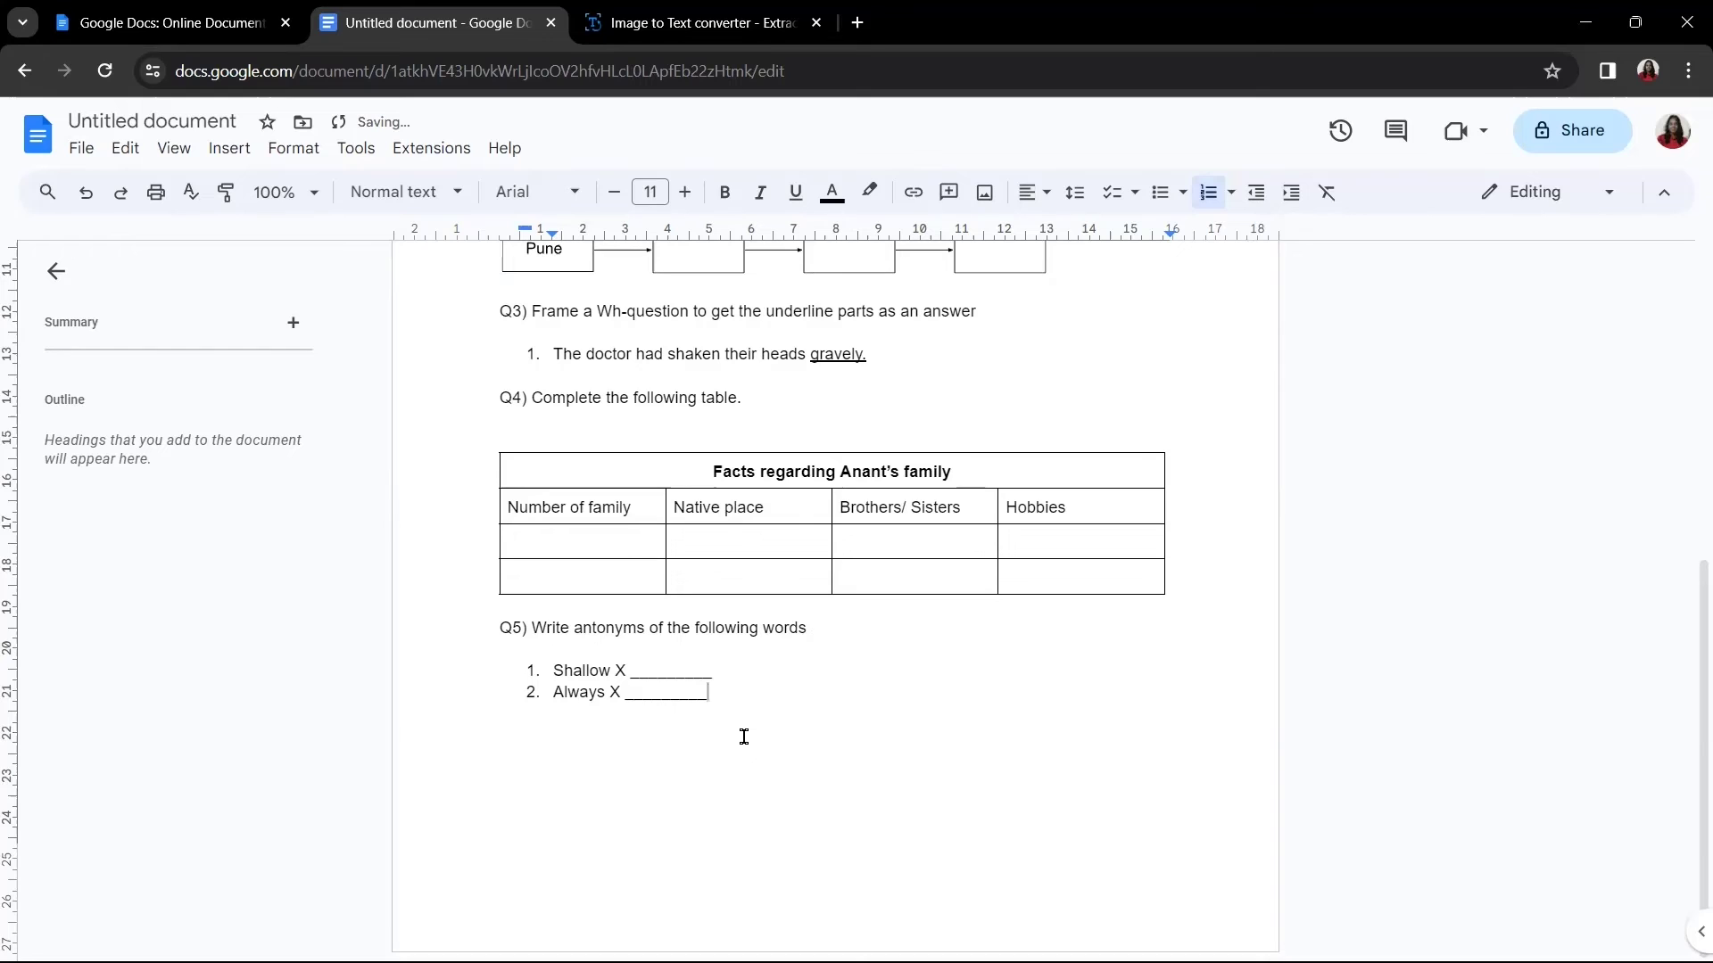
text(_)
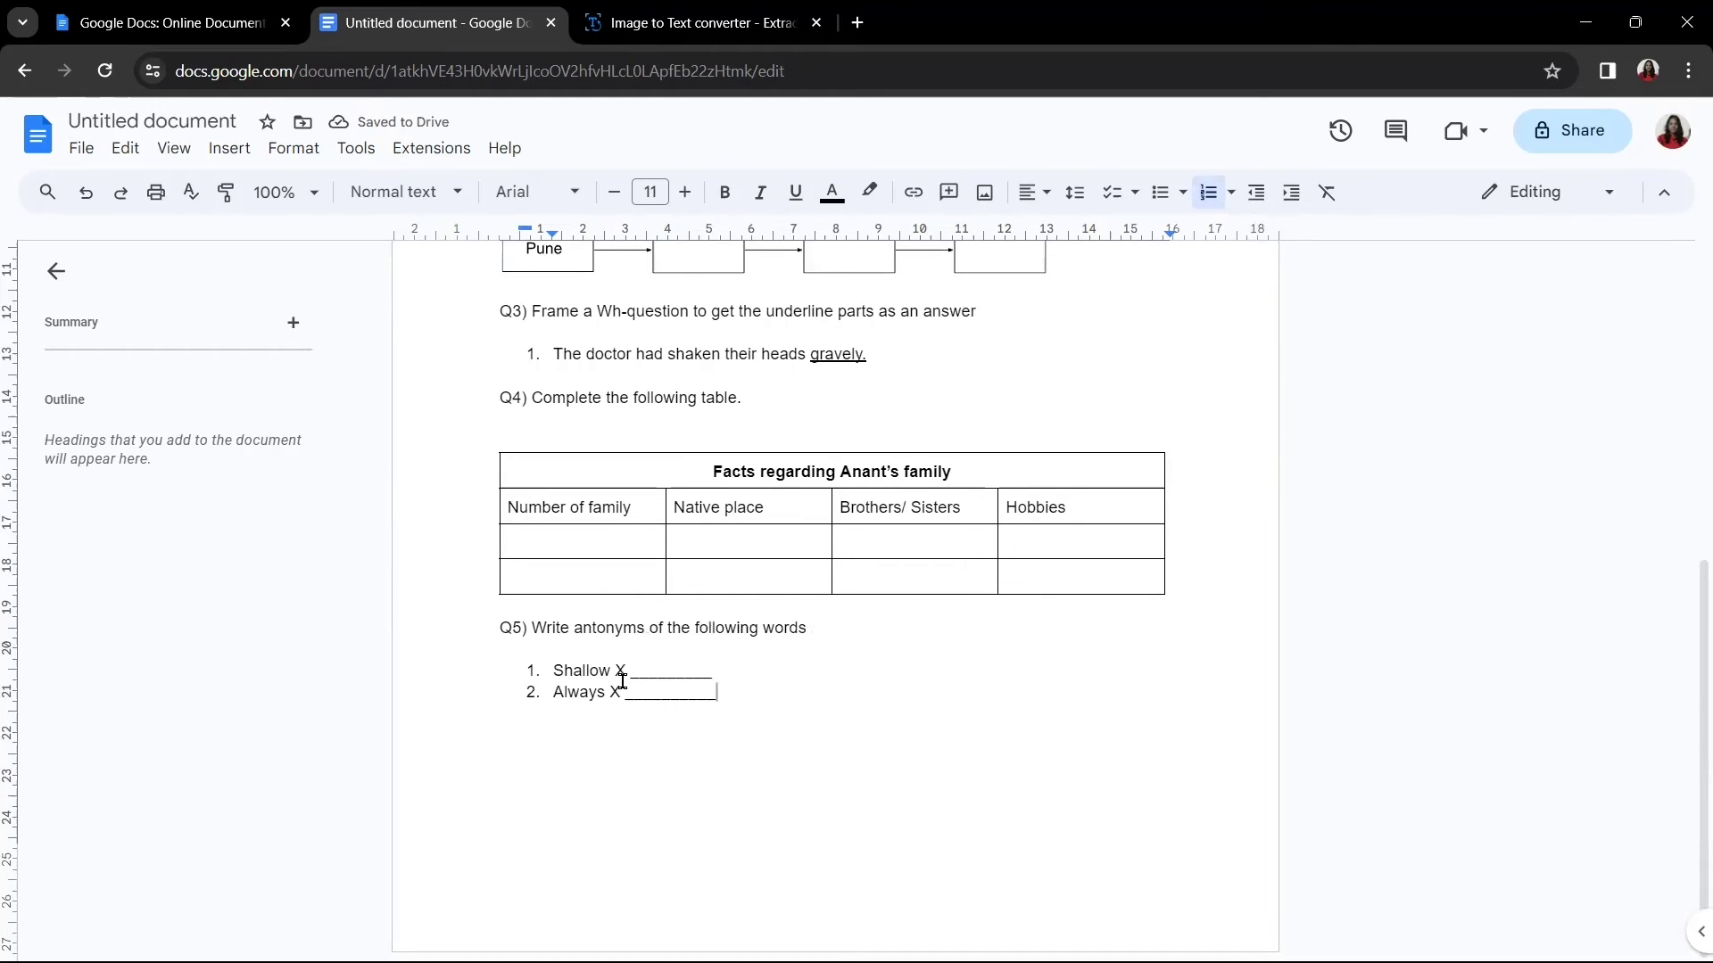
drag(632, 671, 740, 674)
key(ctrl+c)
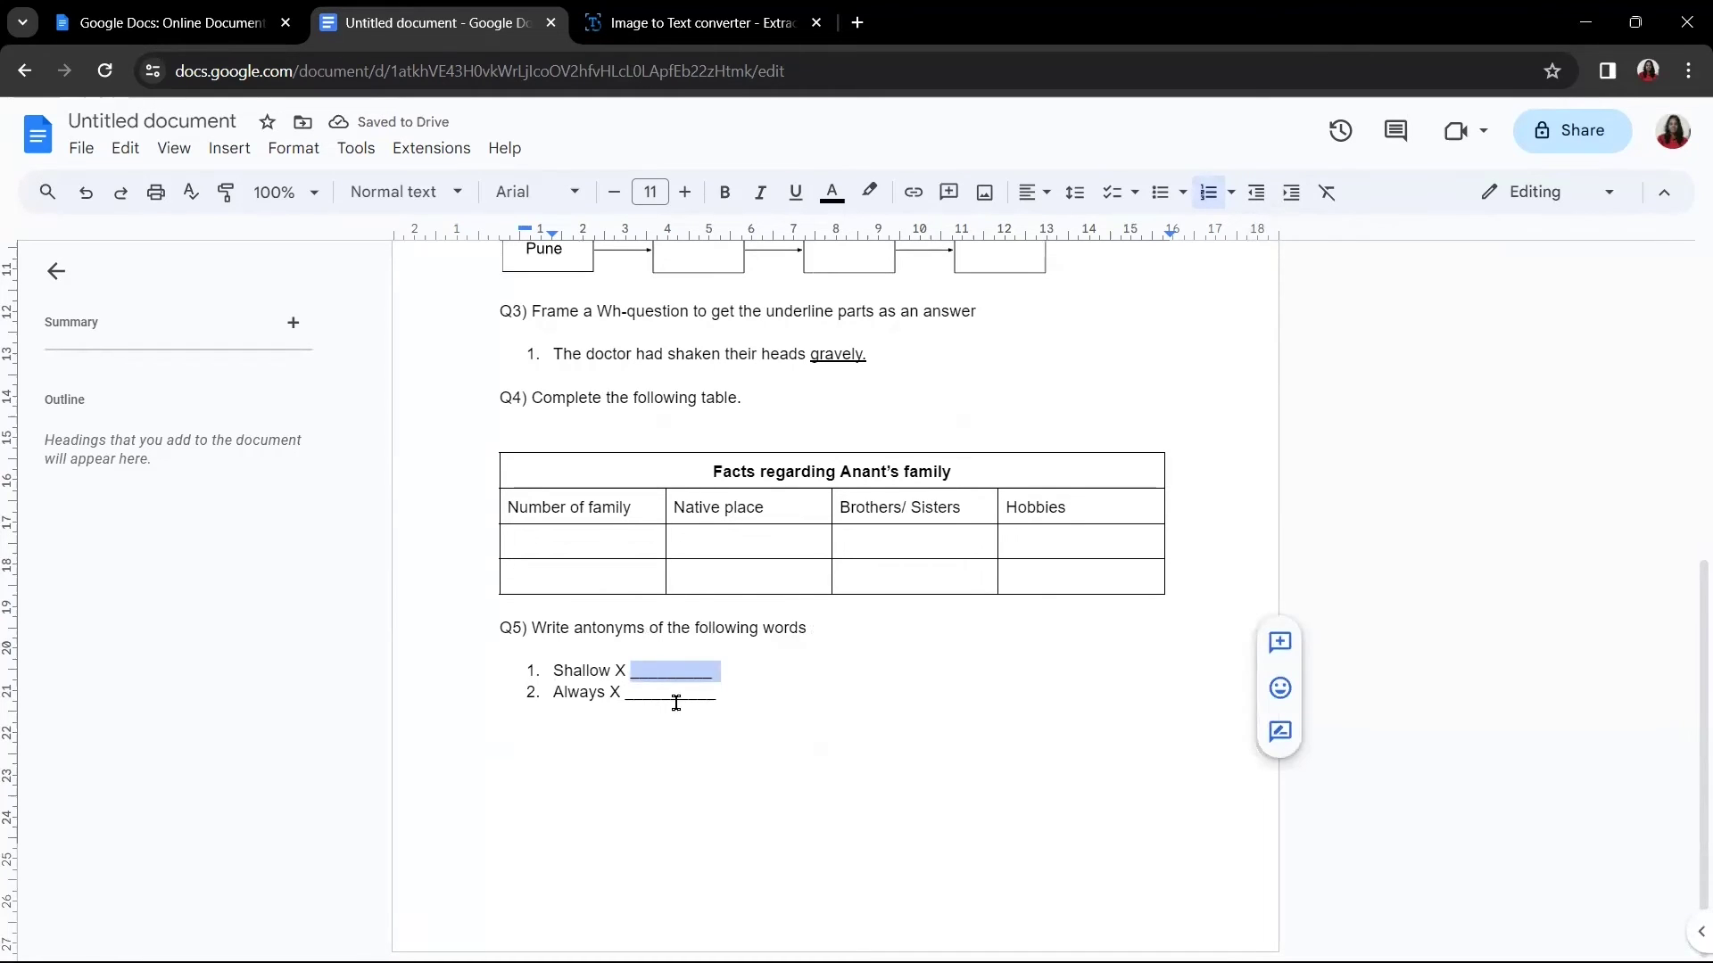
drag(626, 698, 732, 700)
click(732, 752)
Step: Add "Wort X" and "Forgot X" as the third and fourth antonym items, each followed by the copied blank
key(Return)
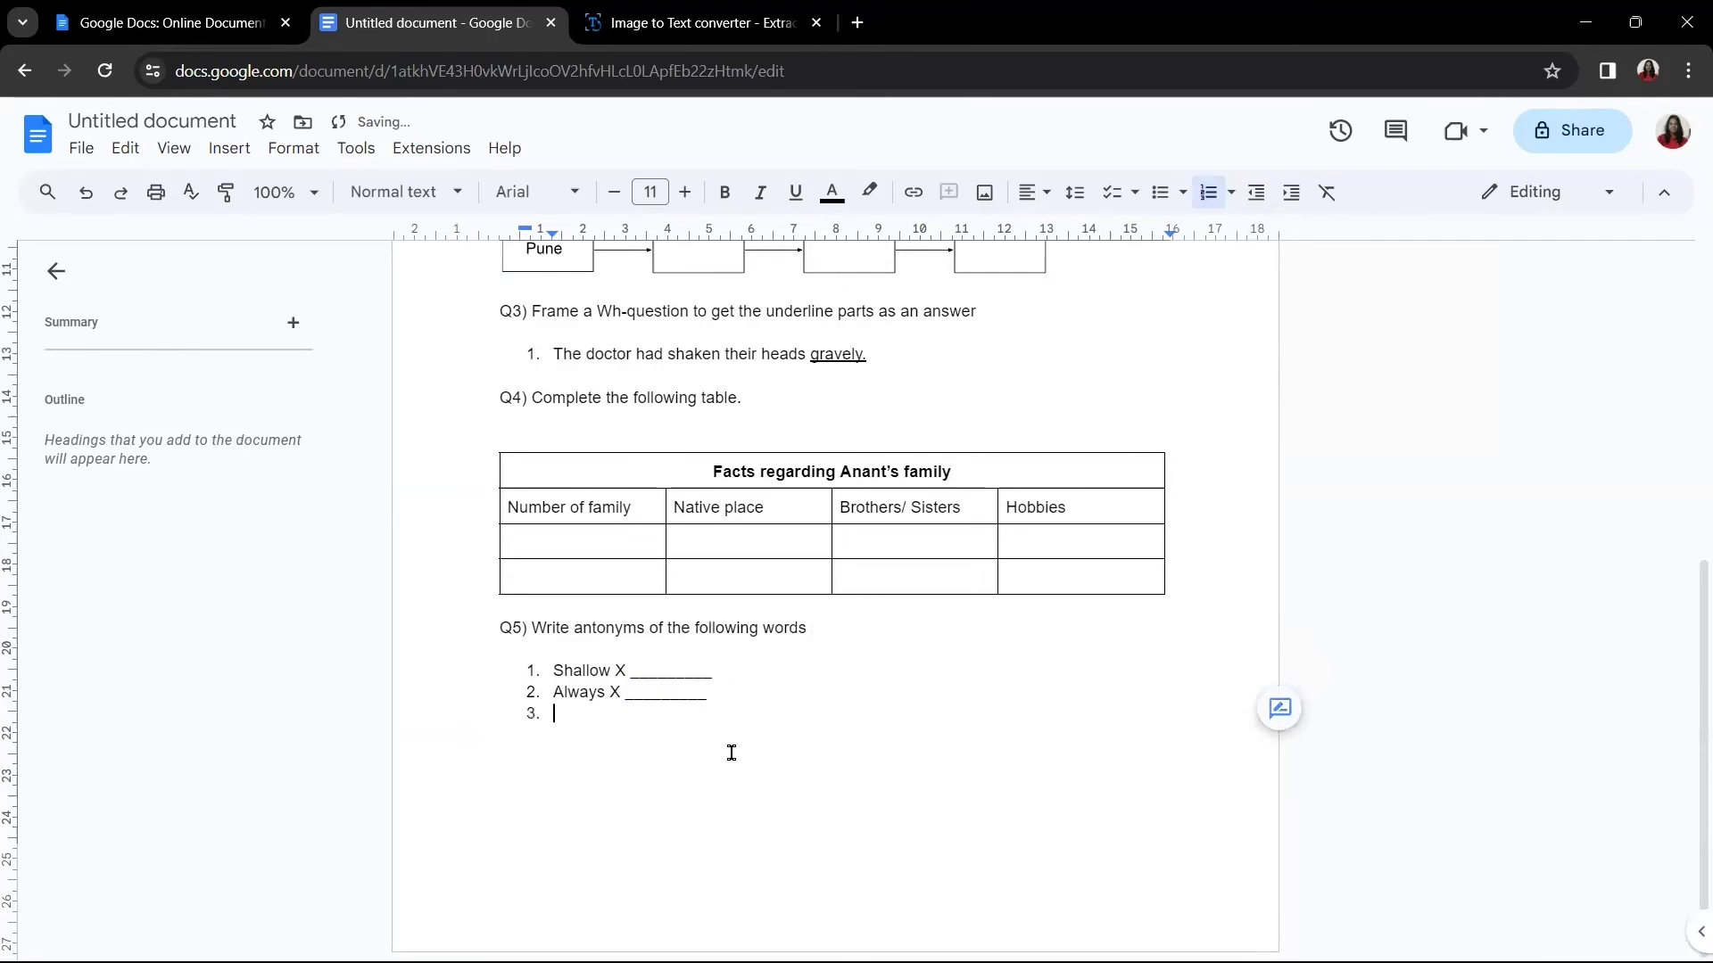
text(Wort X)
key(ctrl+v)
key(Return)
text(Forgot X)
key(ctrl+v)
key(Return)
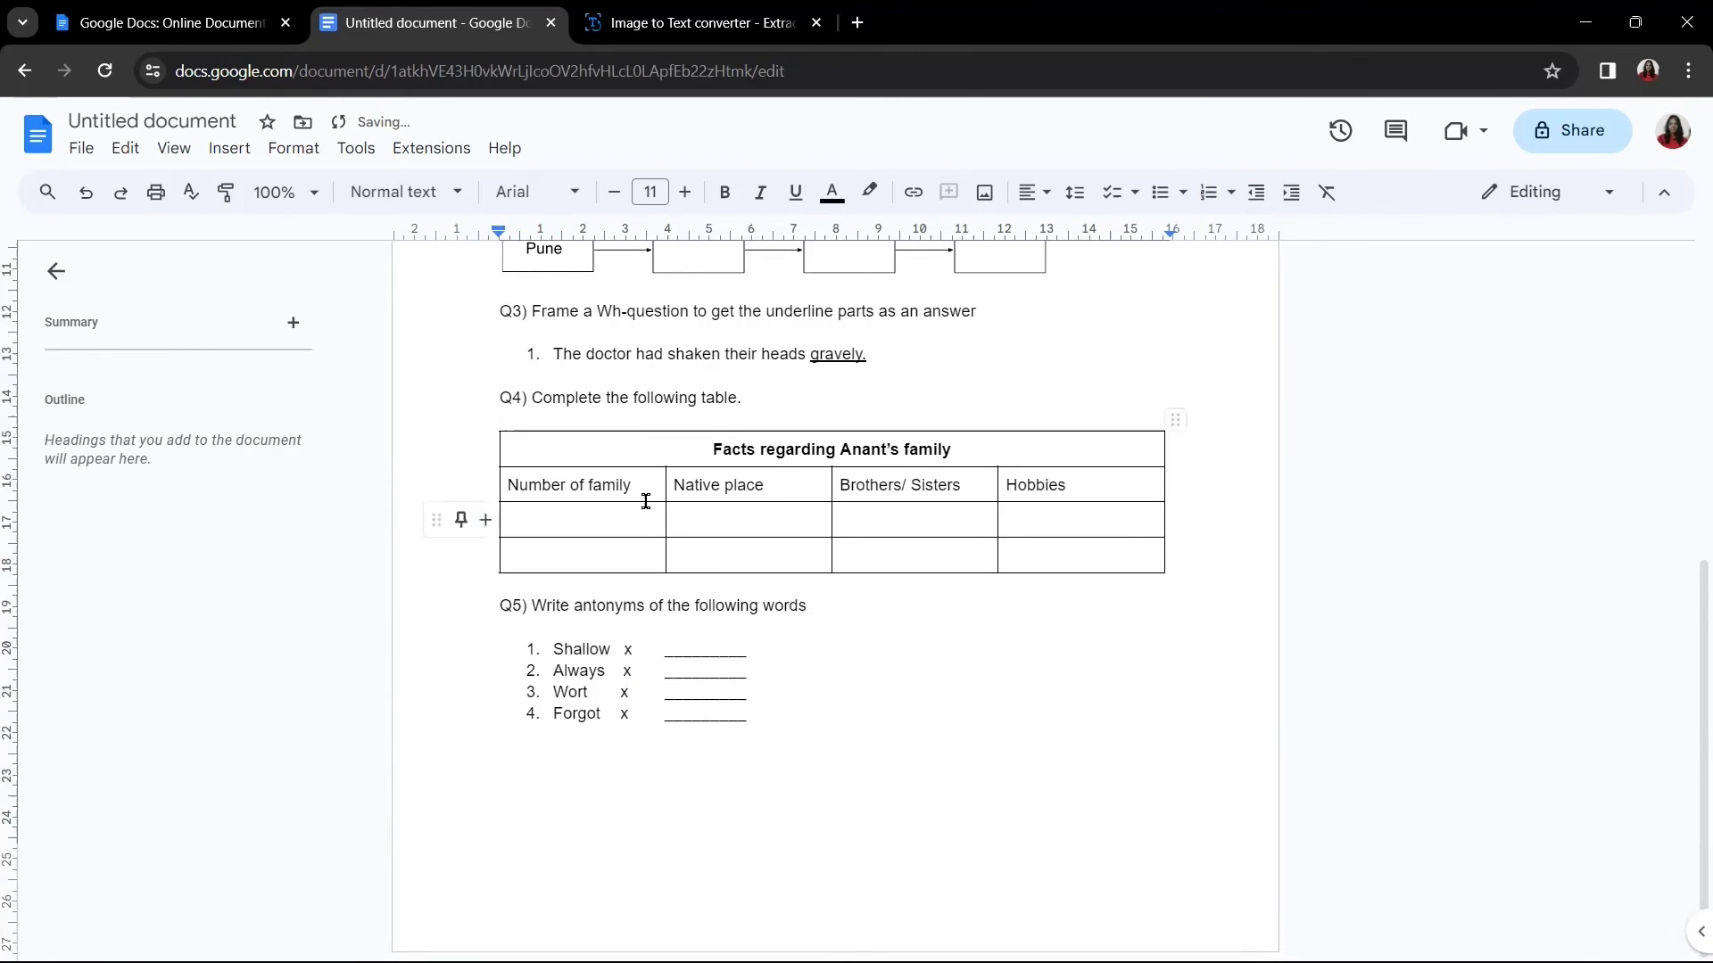
Step: Make the Q1 question line bold and add "(3 Marks)" tabbed over at its end
scroll(749, 432, up, 2)
scroll(749, 432, up, 2)
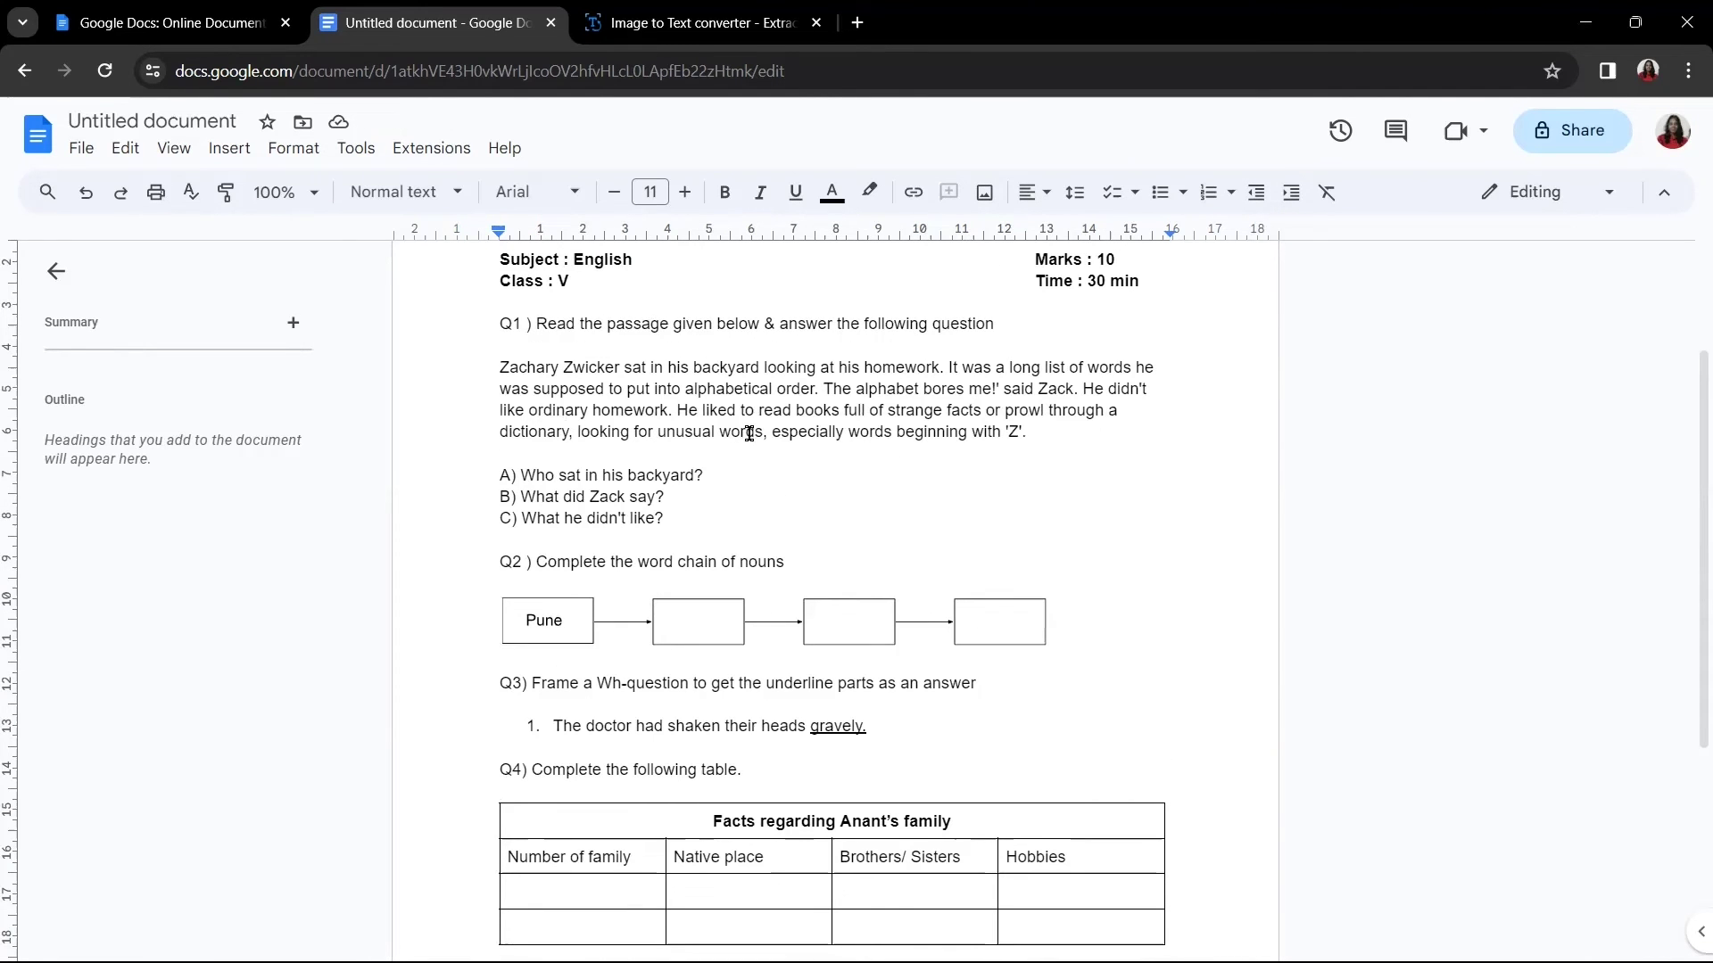
scroll(751, 437, up, 2)
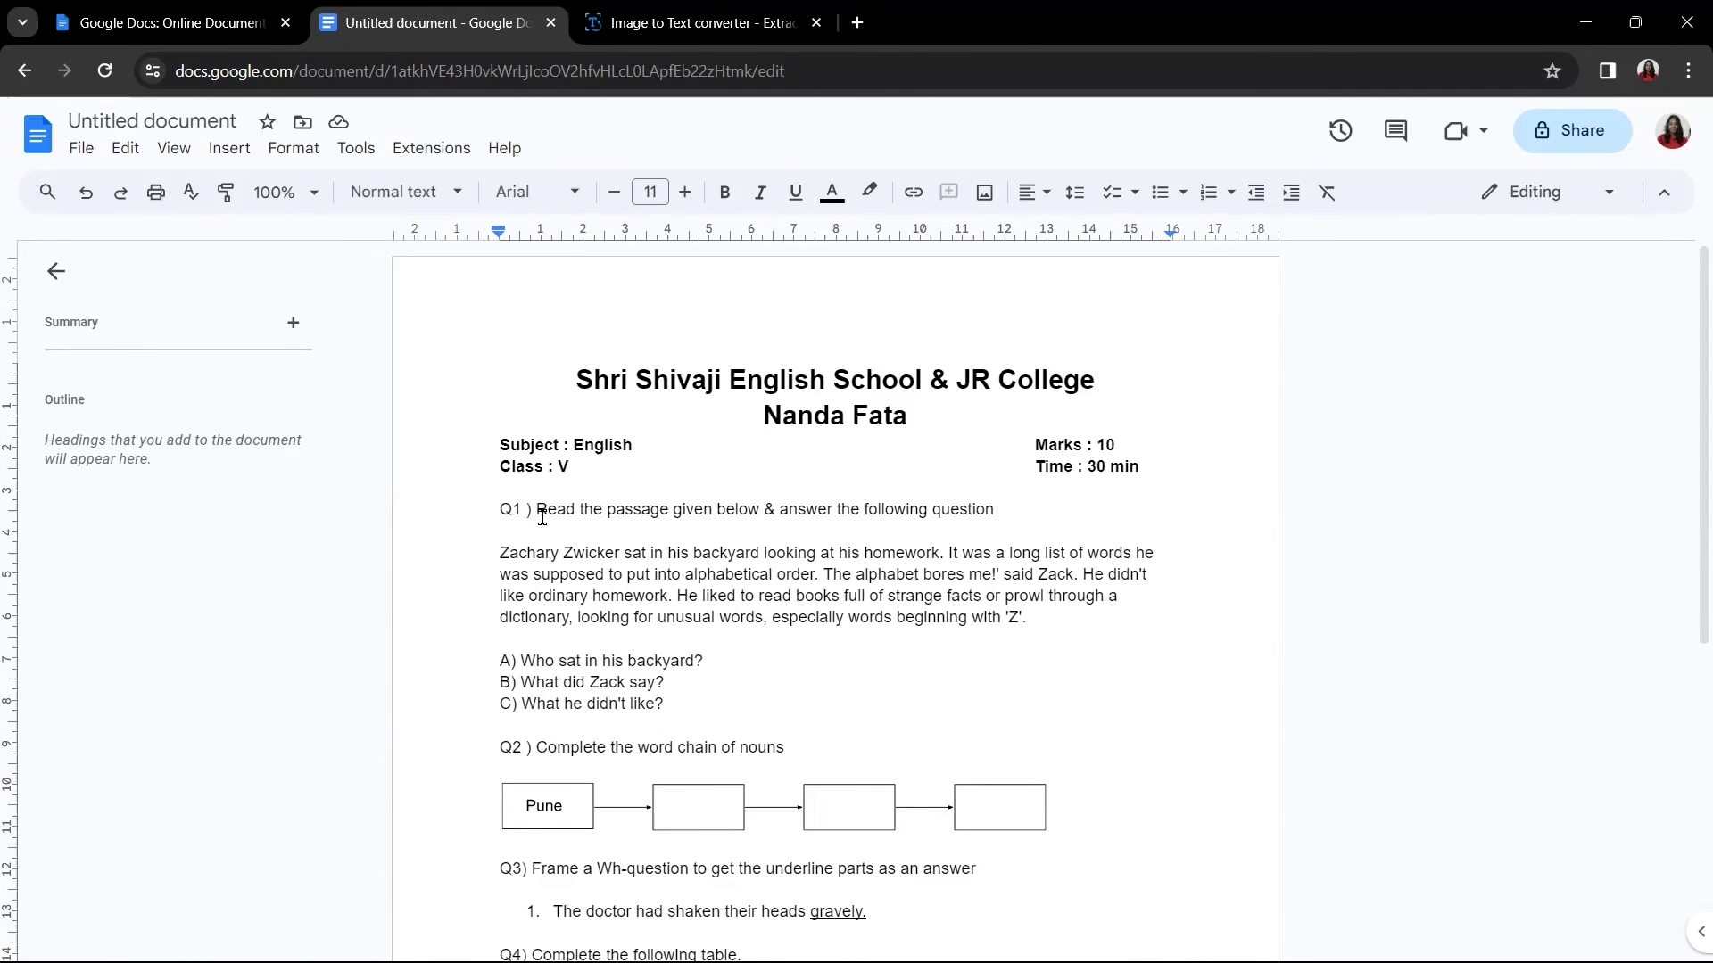
drag(486, 509, 1004, 509)
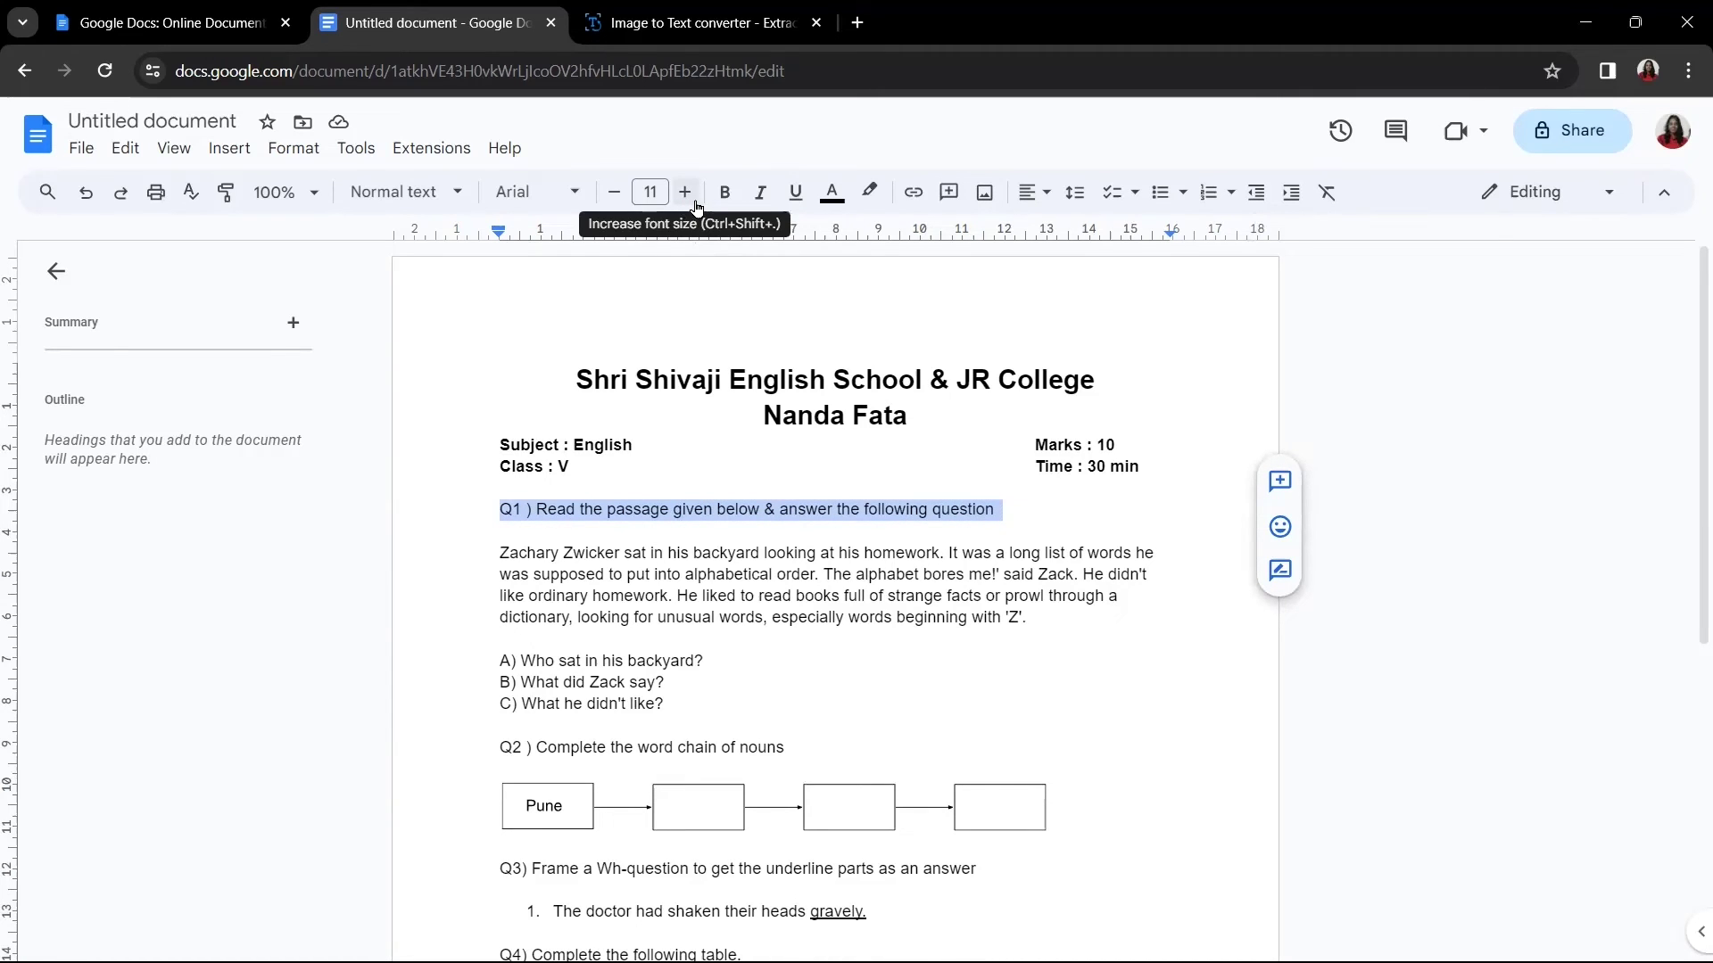
click(725, 201)
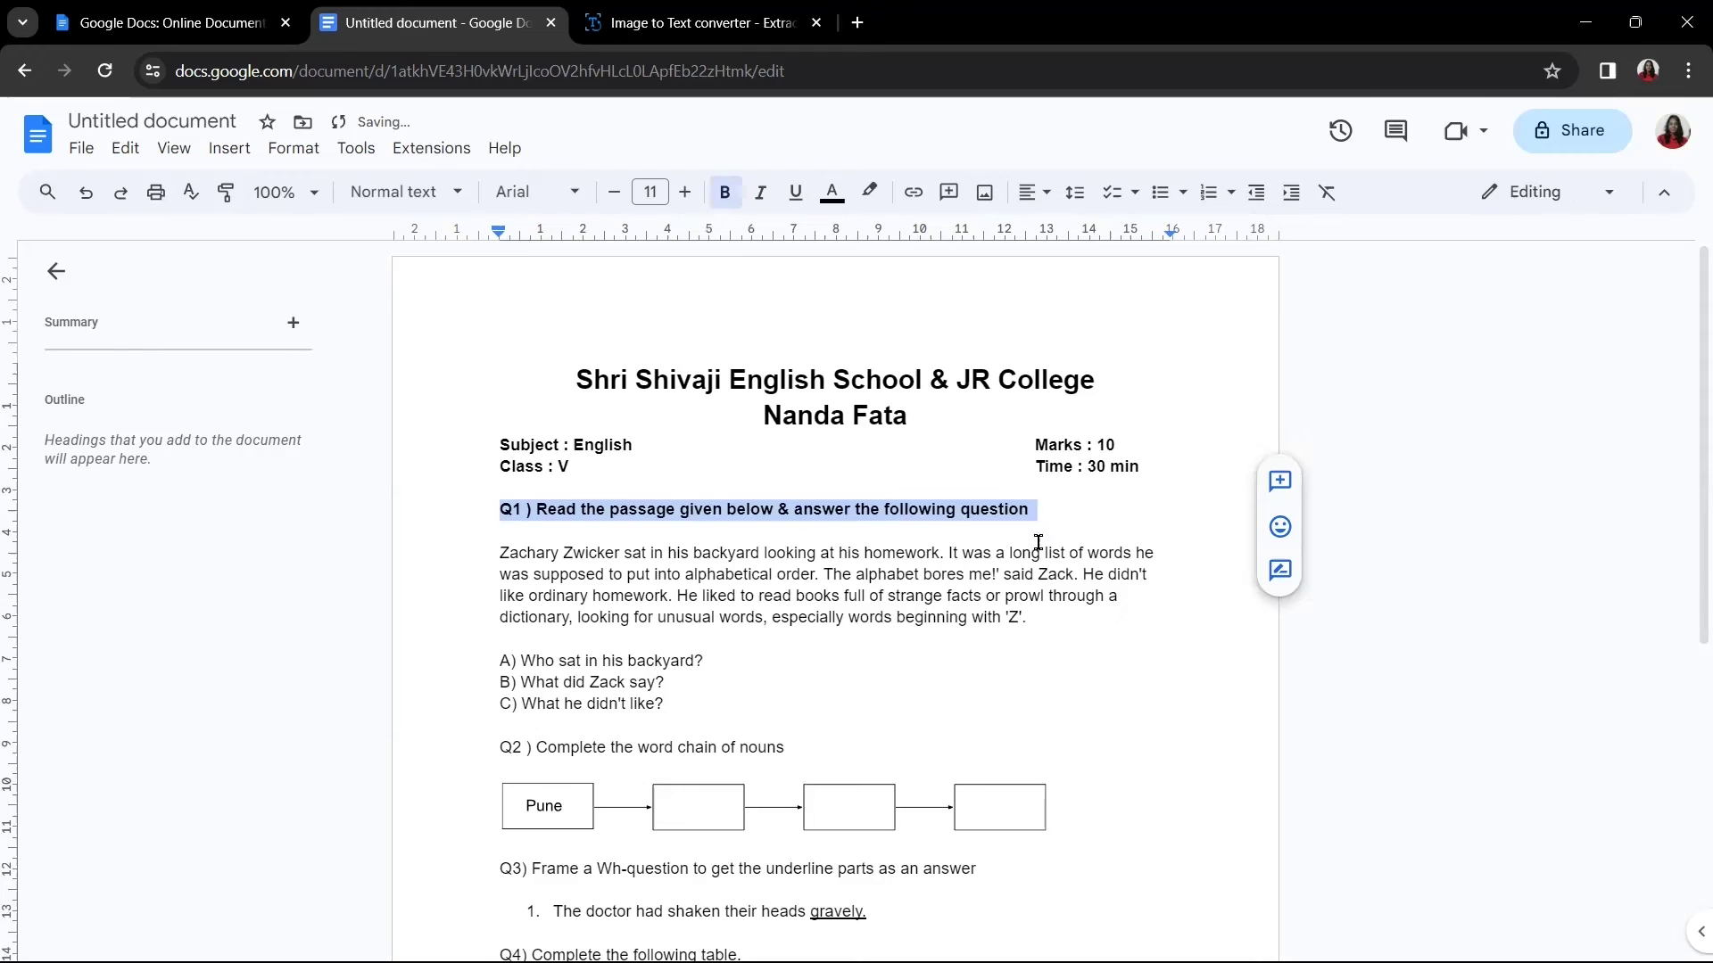
key(End)
key(Tab)
key(Tab)
key(Tab)
text((3 Marks))
Step: Make the Q2 word chain question line bold and add "(1 Mark)" tabbed over at its end
scroll(1067, 559, down, 3)
drag(509, 562, 878, 563)
key(ctrl+b)
click(879, 563)
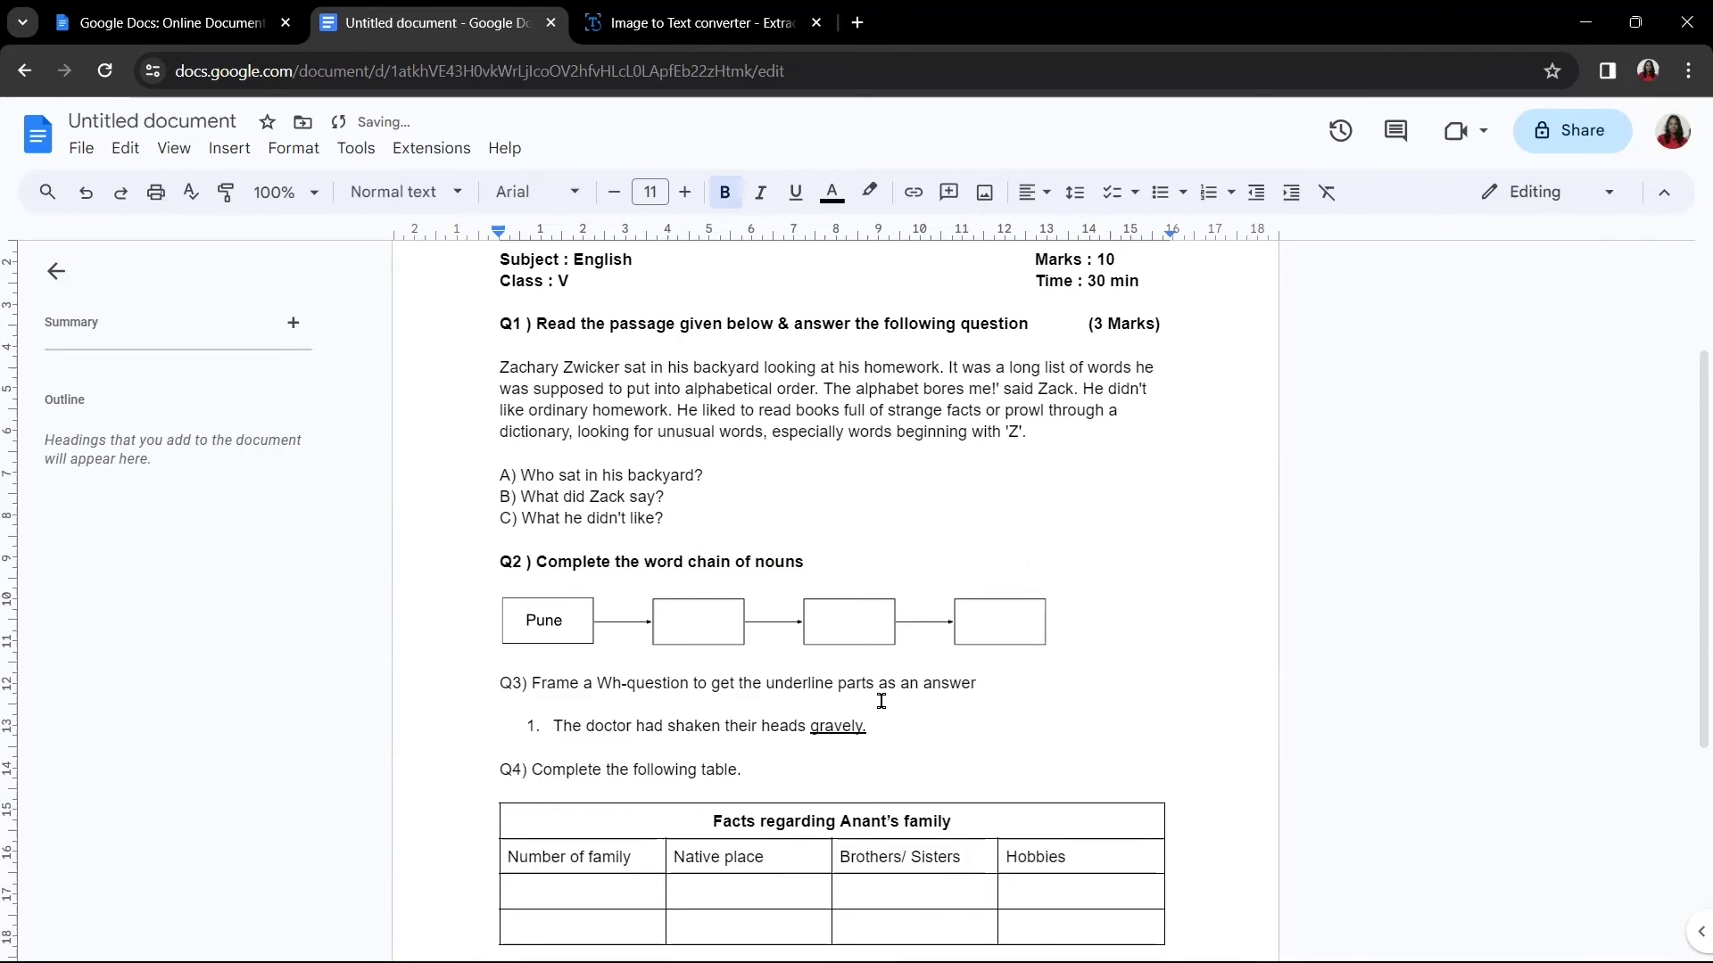
key(Tab)
key(Tab)
key(Tab)
key(Tab)
key(Tab)
key(Tab)
text((1 Ma)
Step: Make the Q3 Wh-question line bold and add "(1 Mark)" tabbed over at its end
scroll(1015, 624, up, 2)
scroll(1008, 651, down, 4)
drag(500, 498, 985, 498)
key(ctrl+b)
click(1082, 490)
key(Tab)
key(Tab)
text((1 Mark))
Step: Open the watermark settings for the document
scroll(738, 711, up, 5)
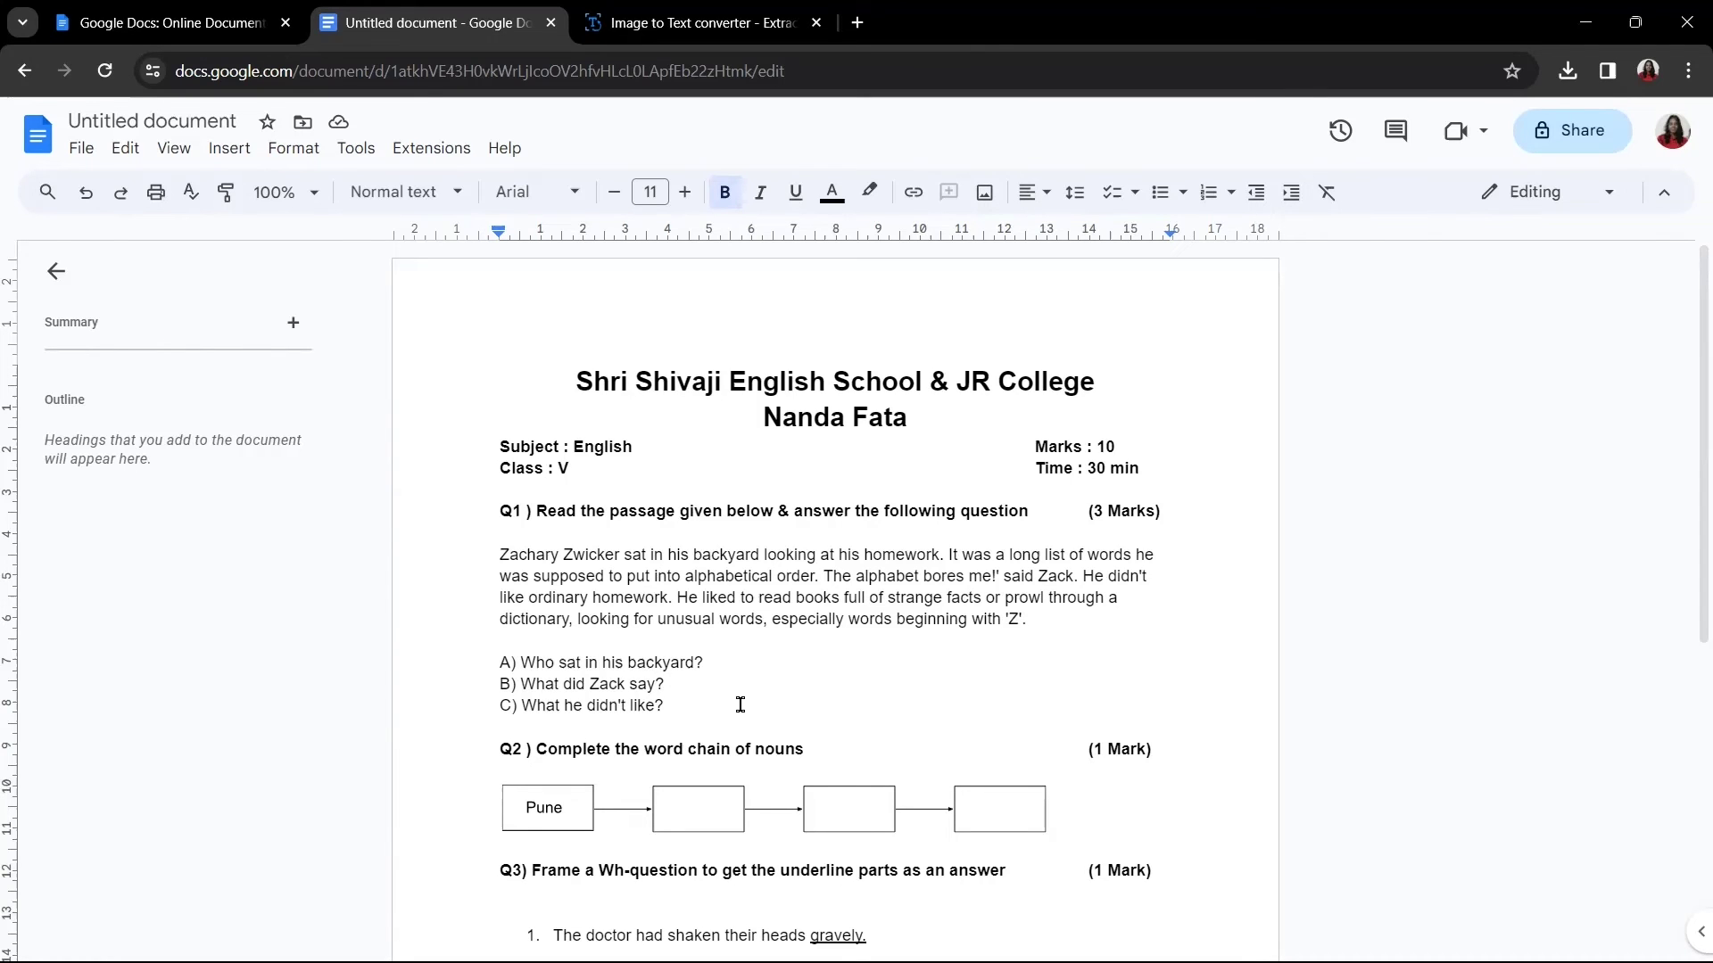
click(227, 152)
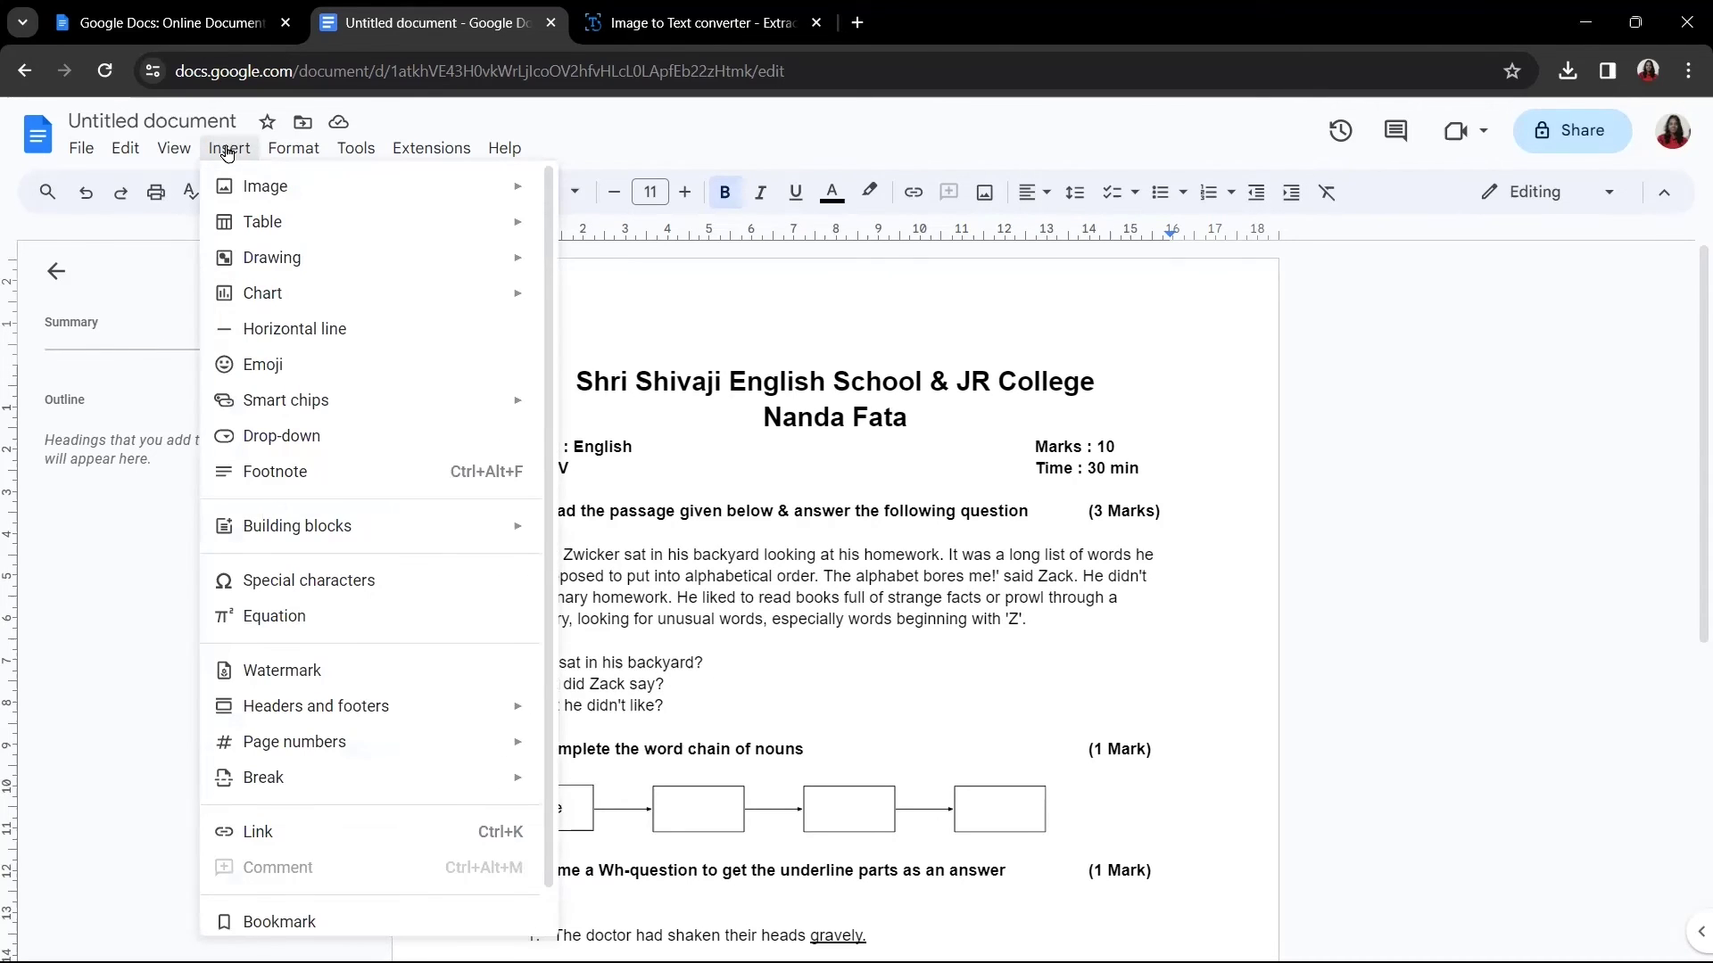
click(295, 689)
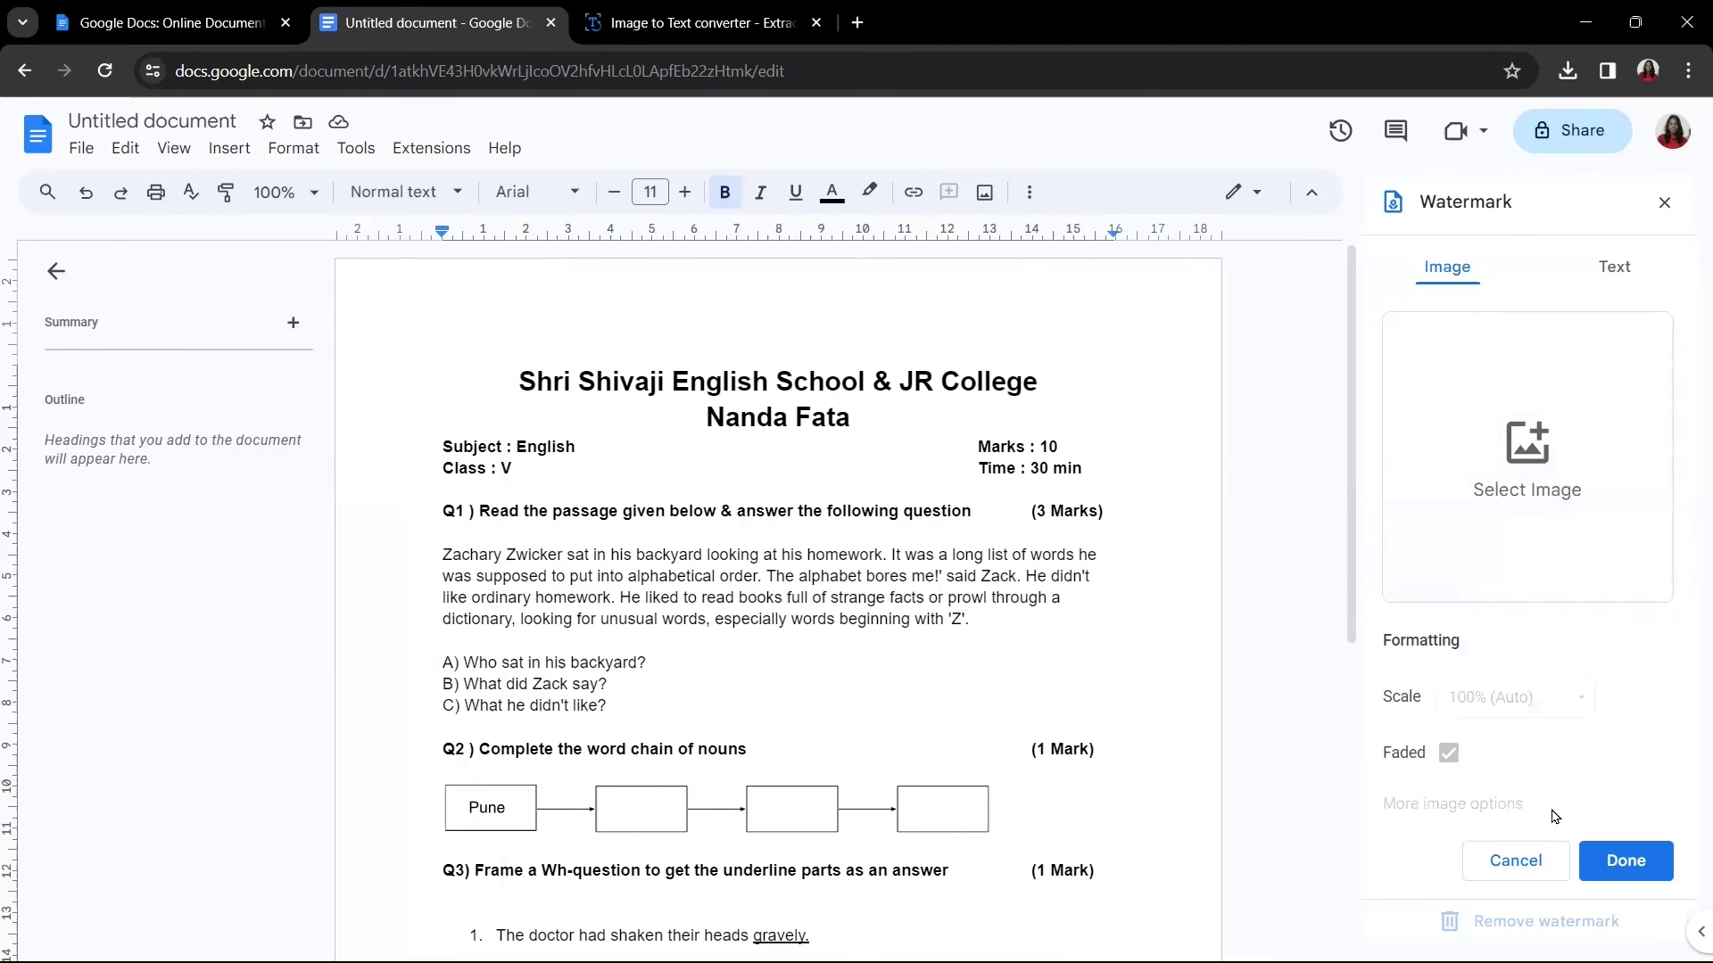
Step: Try a text watermark reading "dbffrtrhtr", view it on the page and clear its text
click(1612, 271)
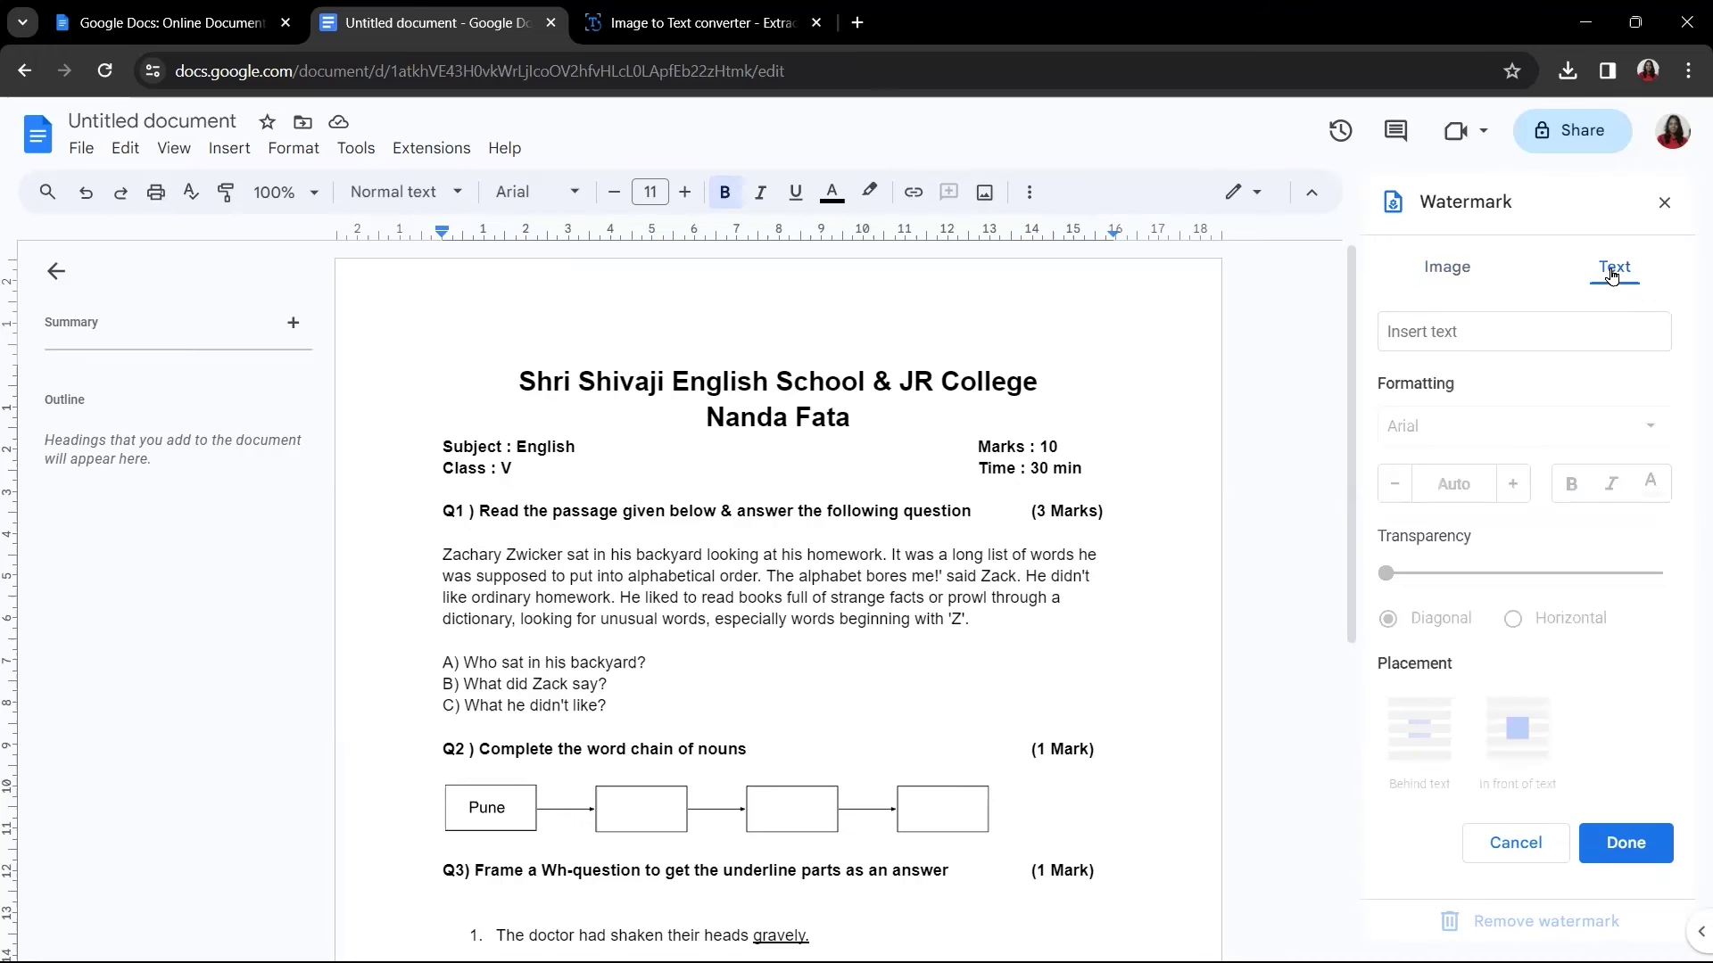
click(1453, 335)
text(dbffrtrhtr)
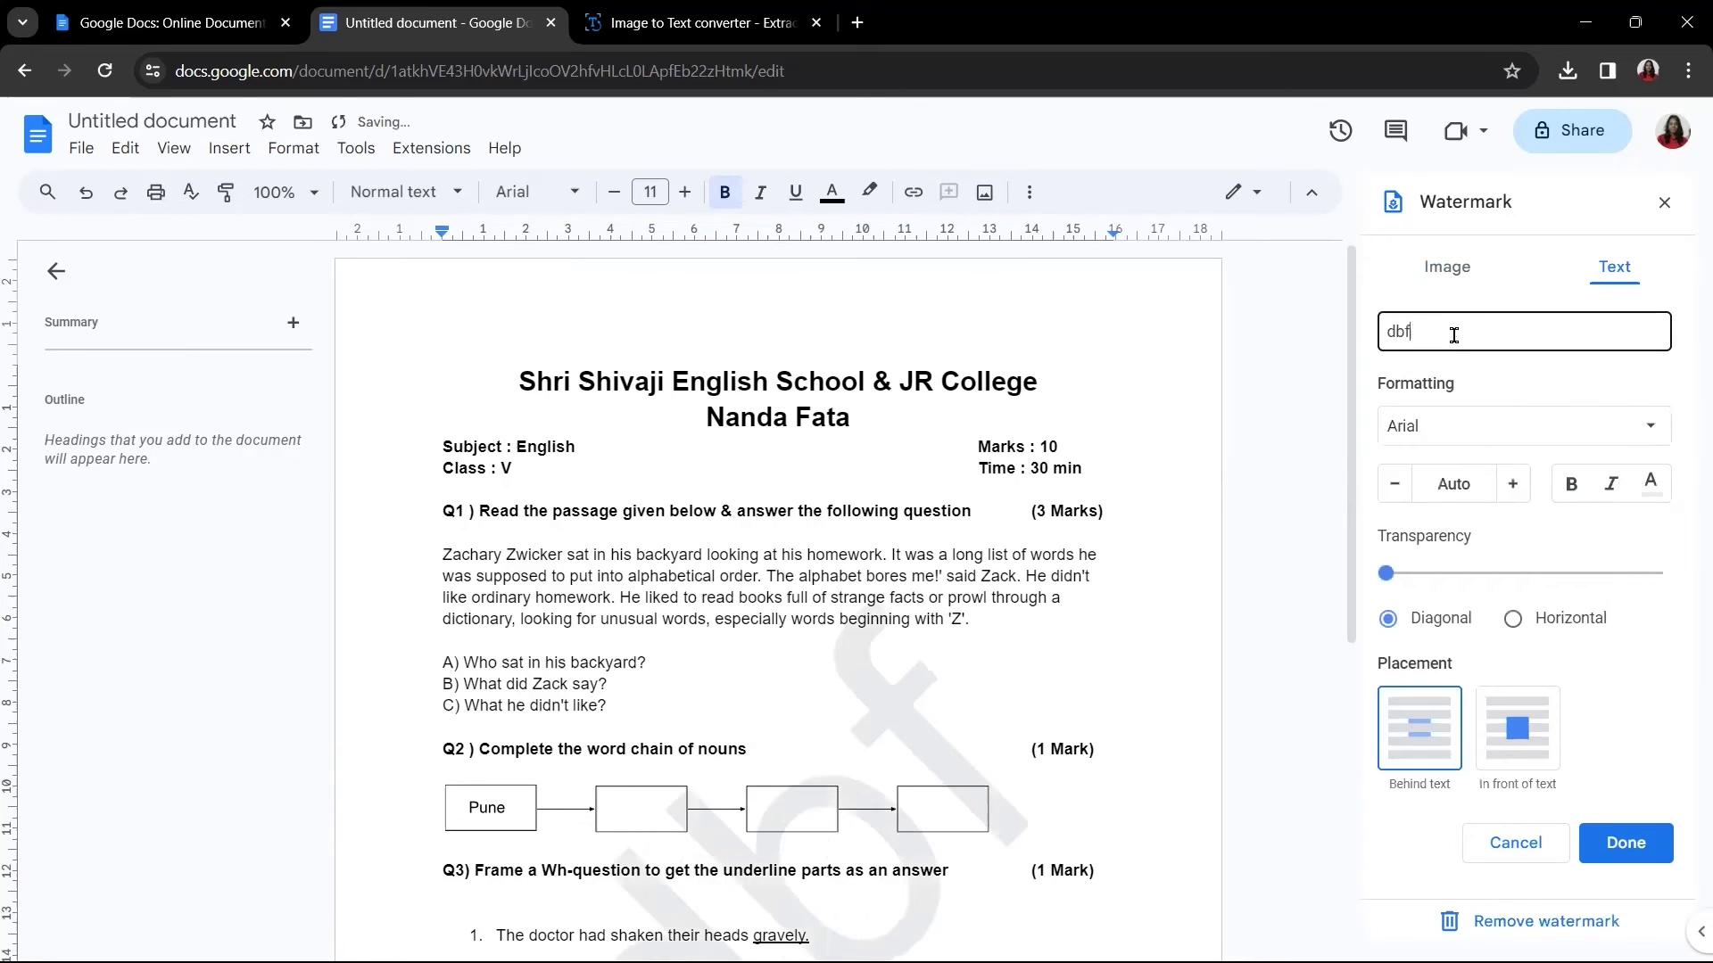
scroll(939, 550, down, 1)
scroll(939, 550, down, 4)
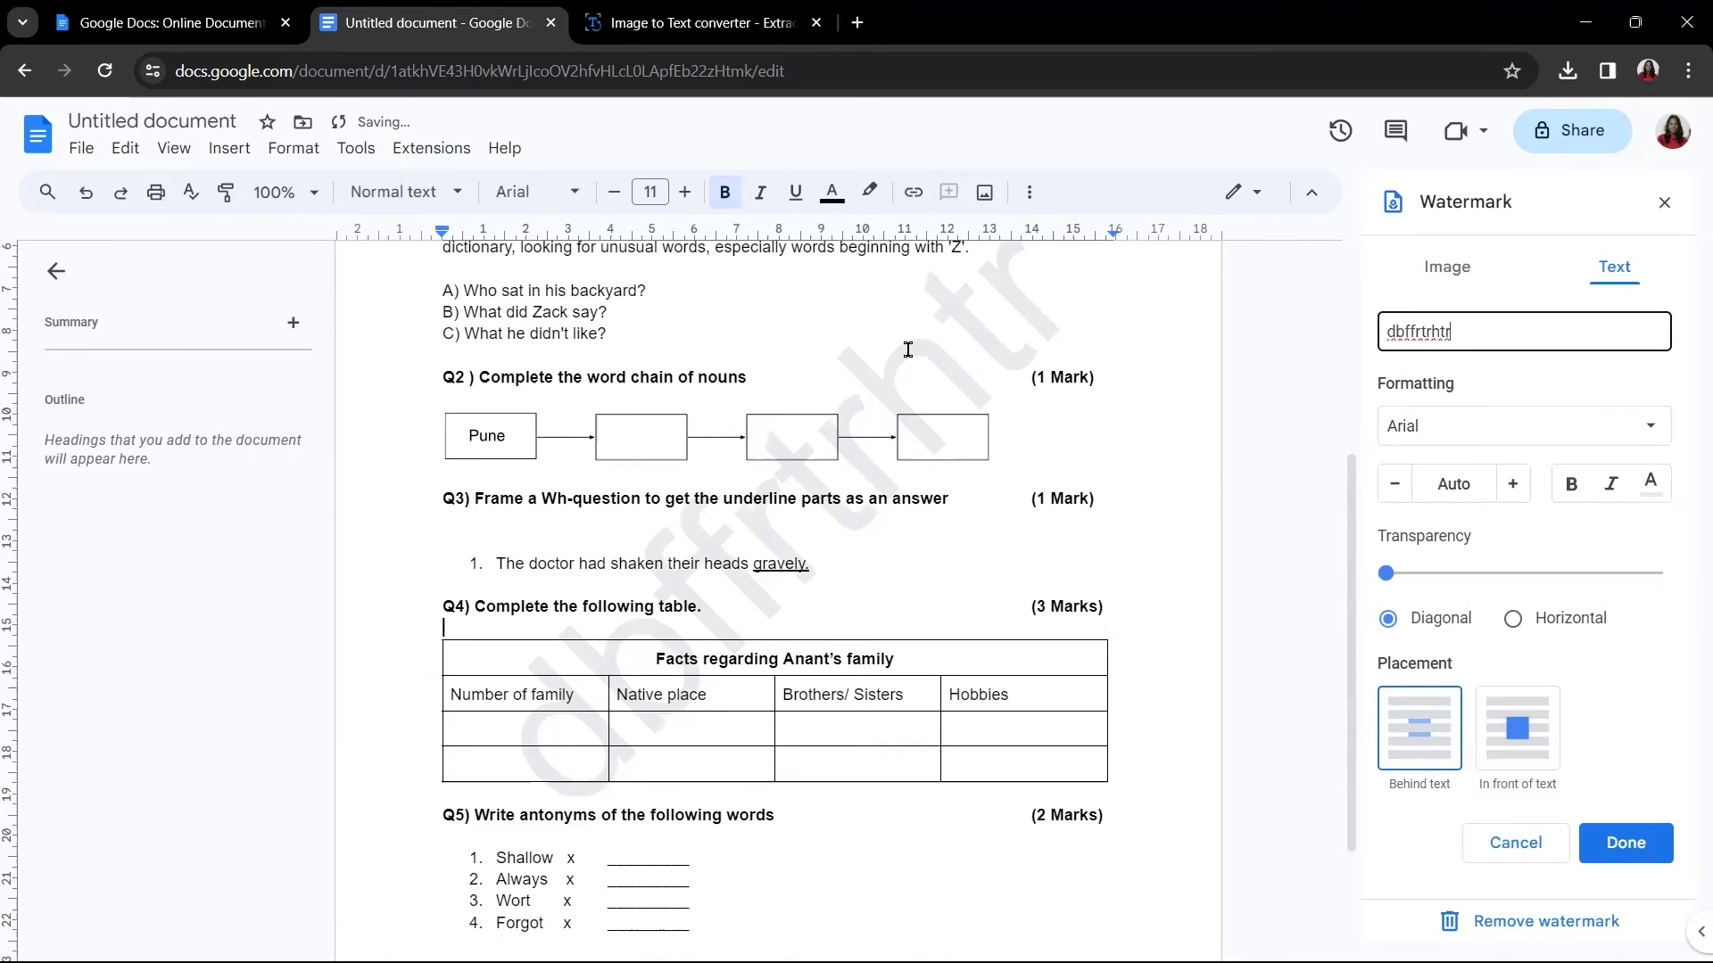
double_click(1446, 337)
key(BackSpace)
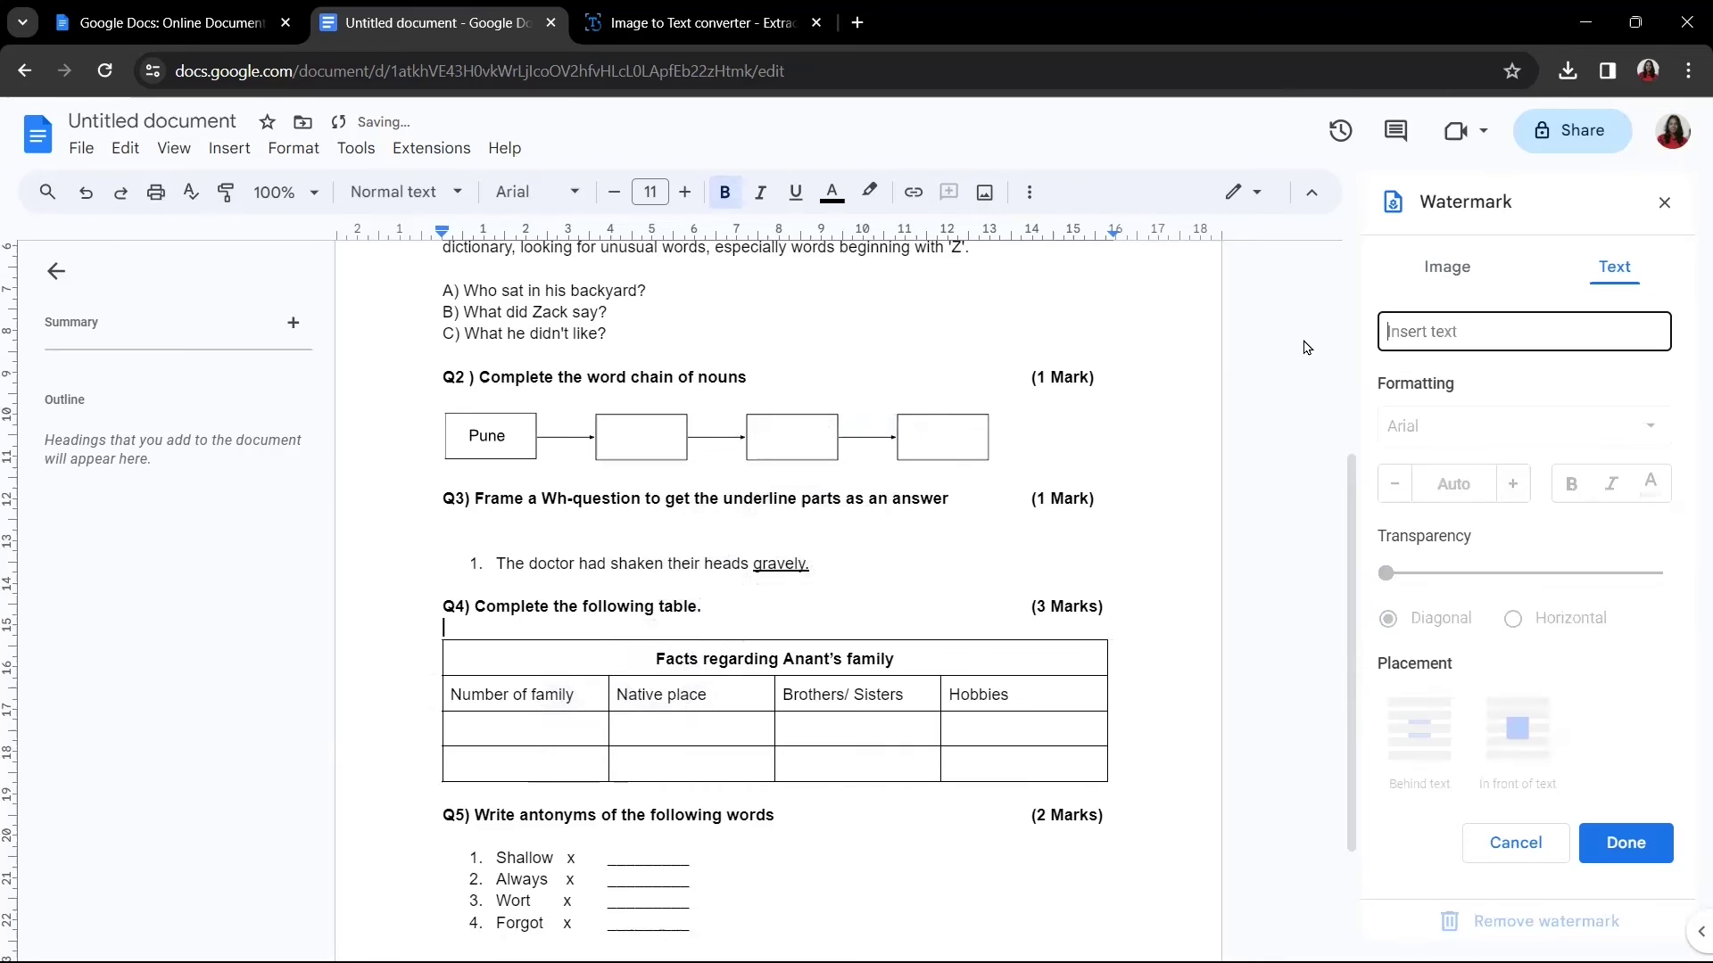
Step: Insert the "school logo" picture from the Downloads folder as an image watermark and check it across the page
click(1449, 270)
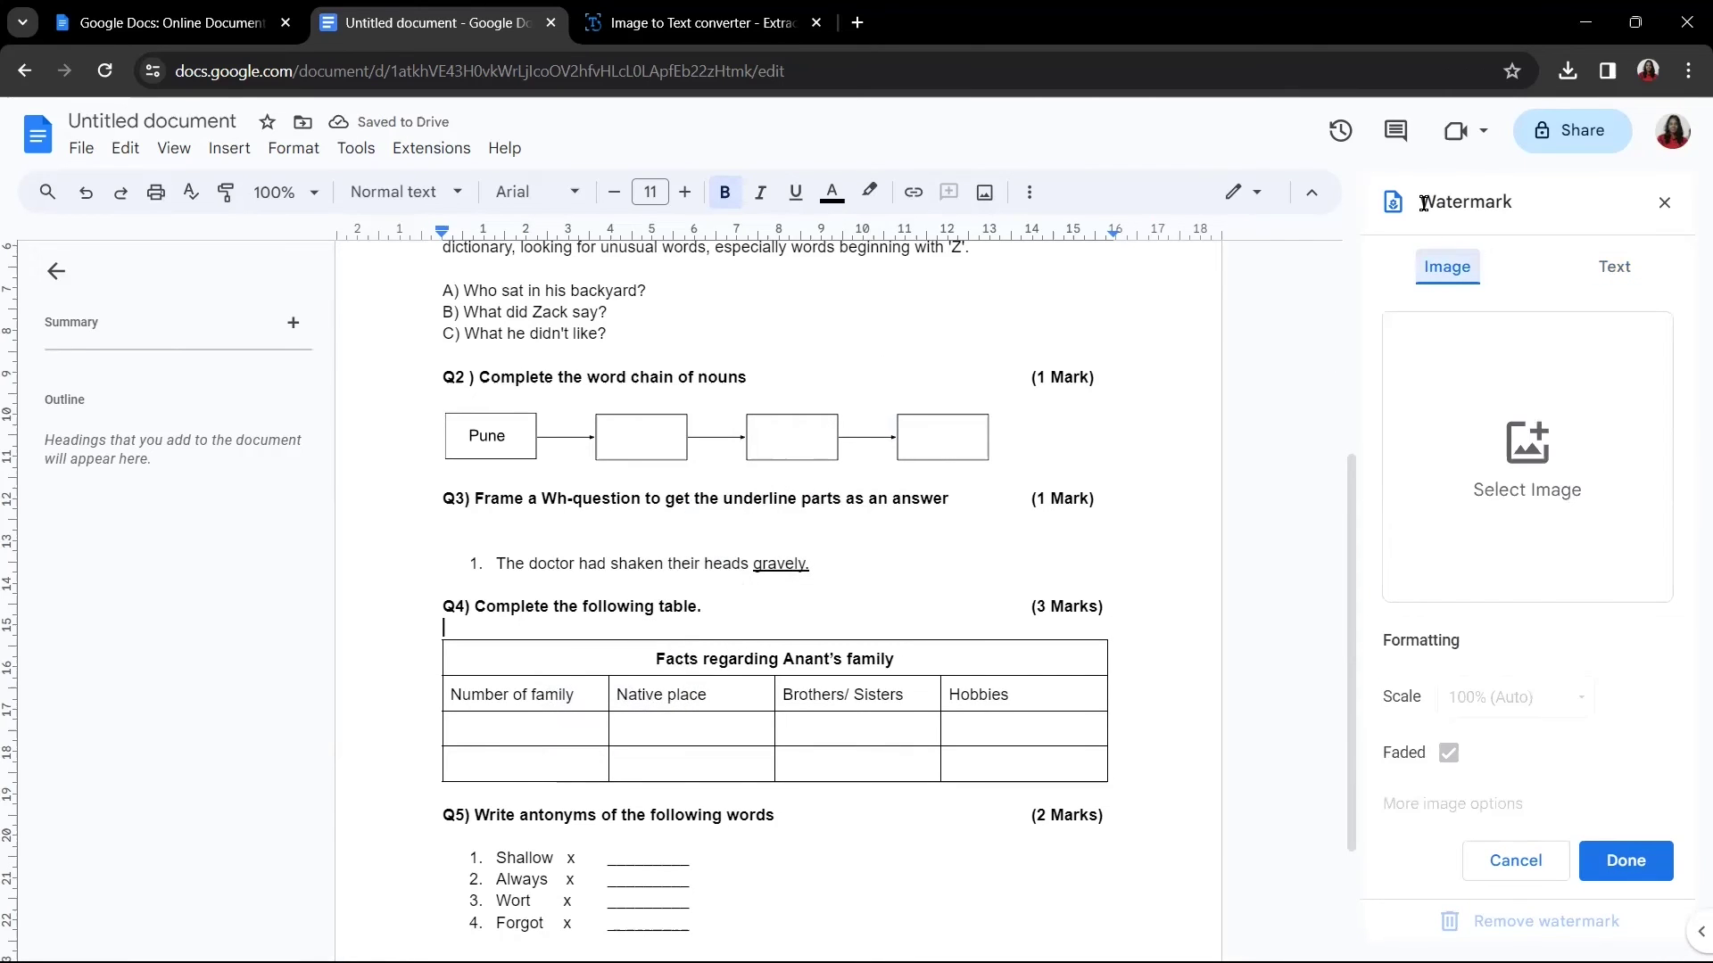
click(1527, 452)
click(865, 680)
click(451, 281)
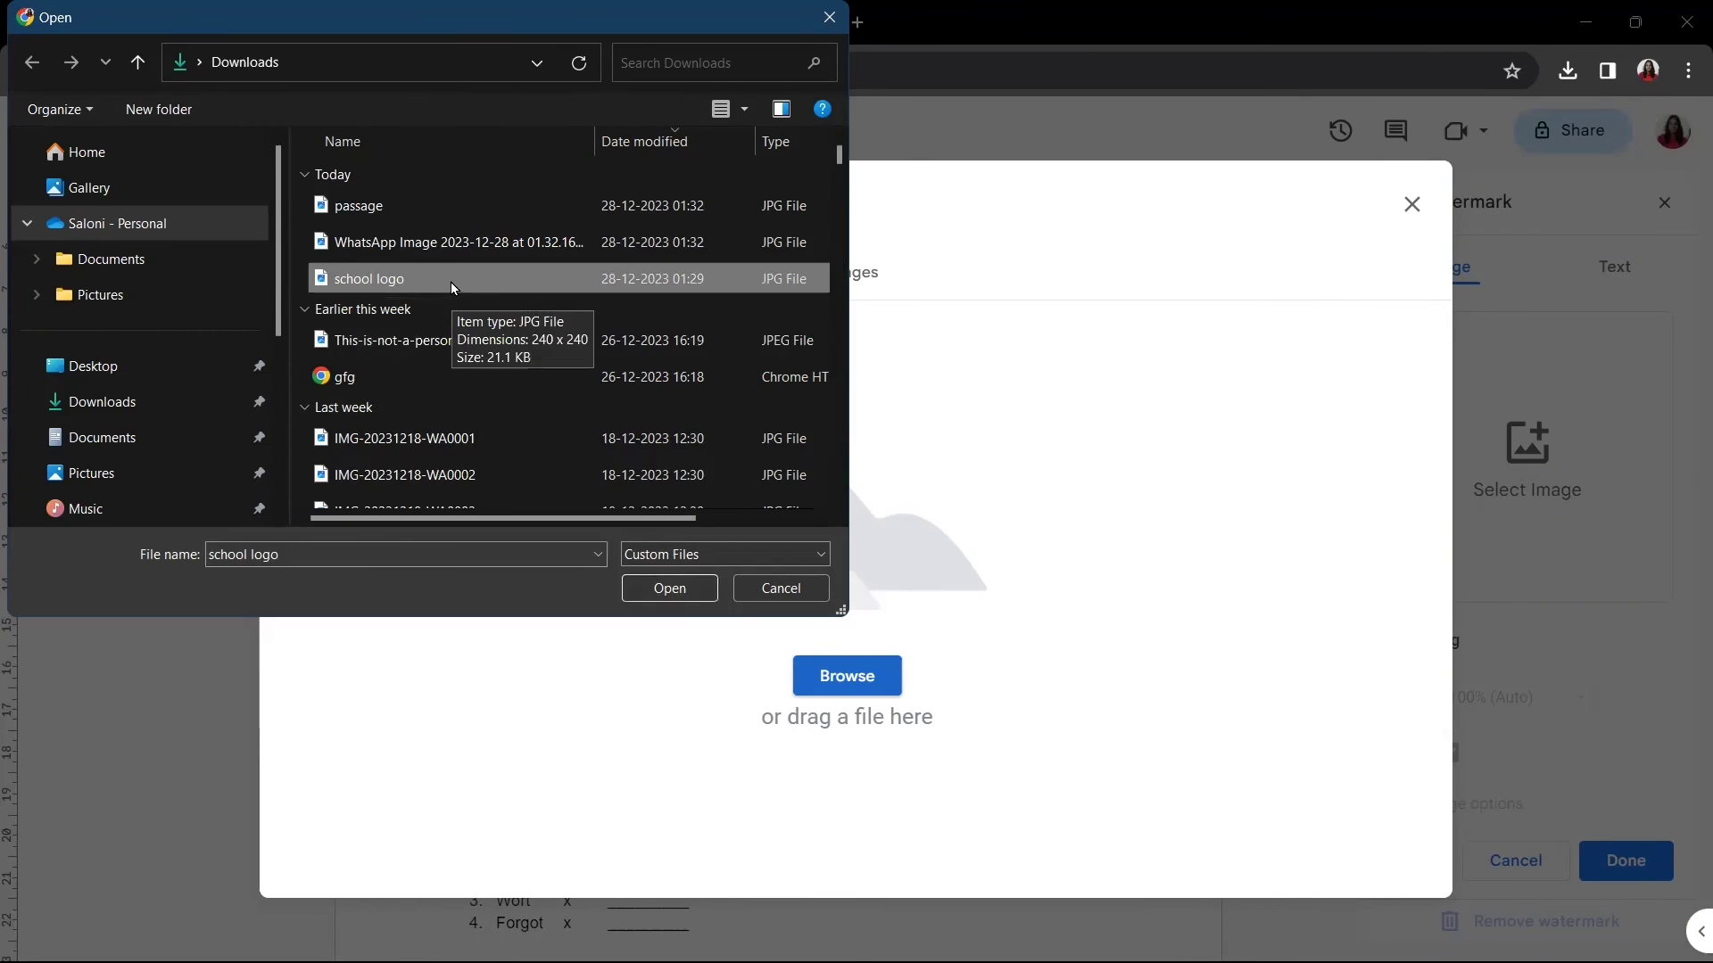
click(658, 587)
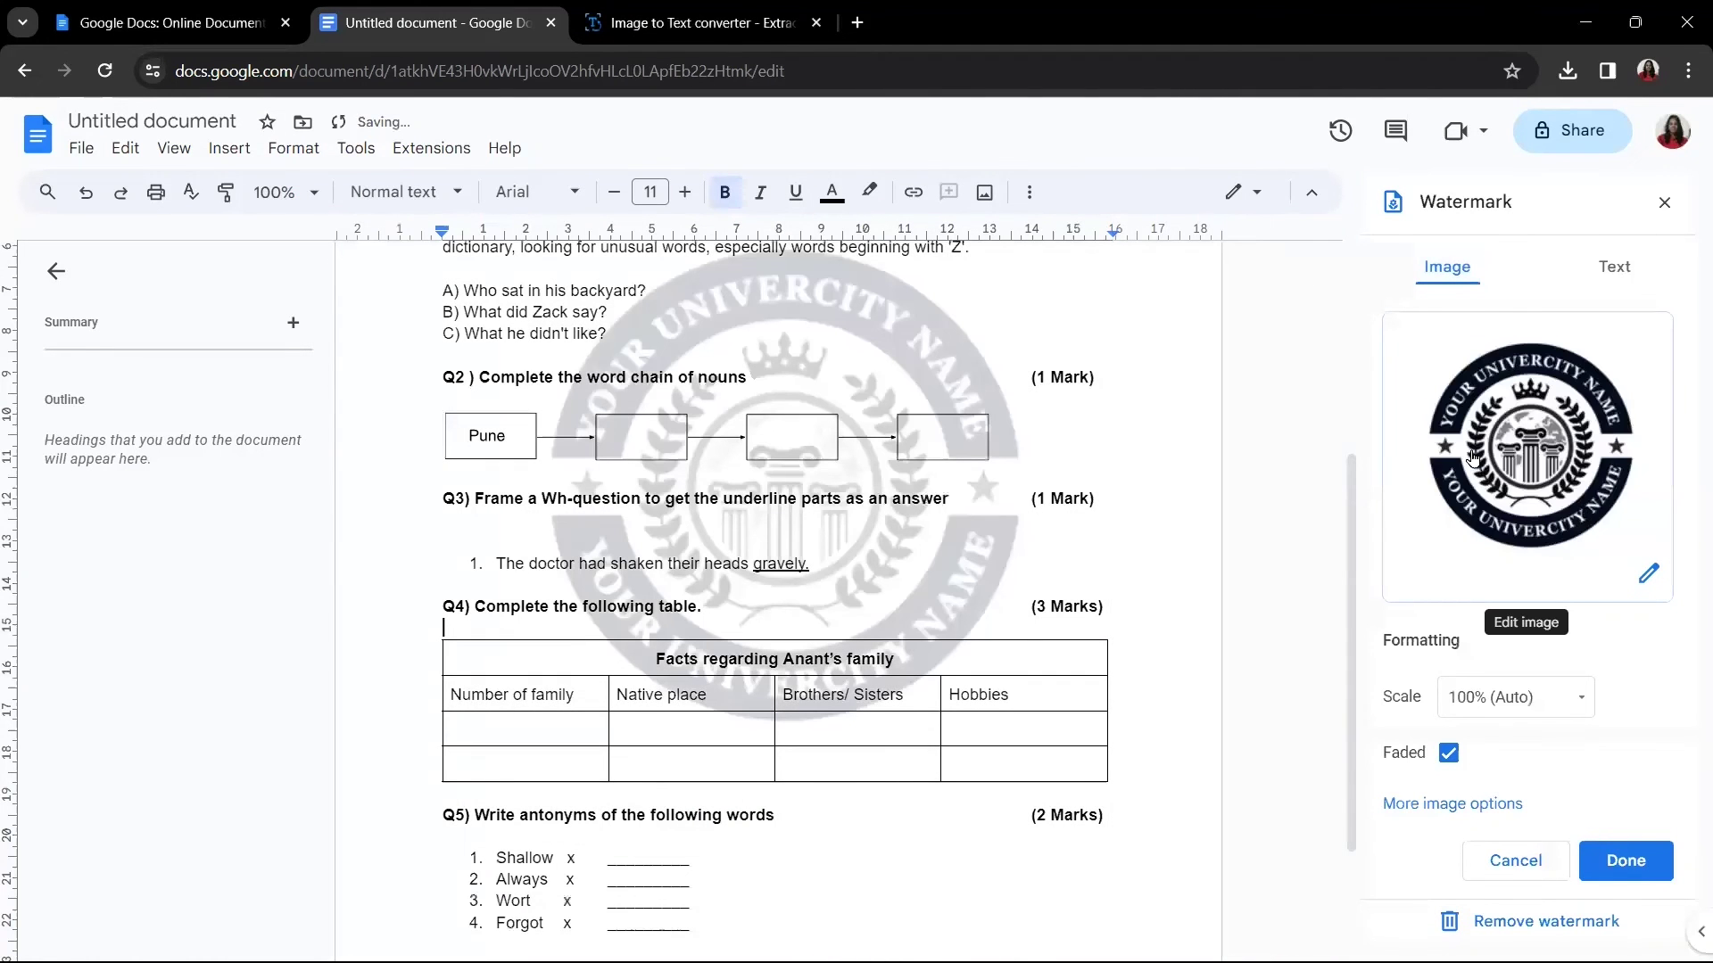
scroll(985, 576, up, 3)
scroll(985, 577, down, 3)
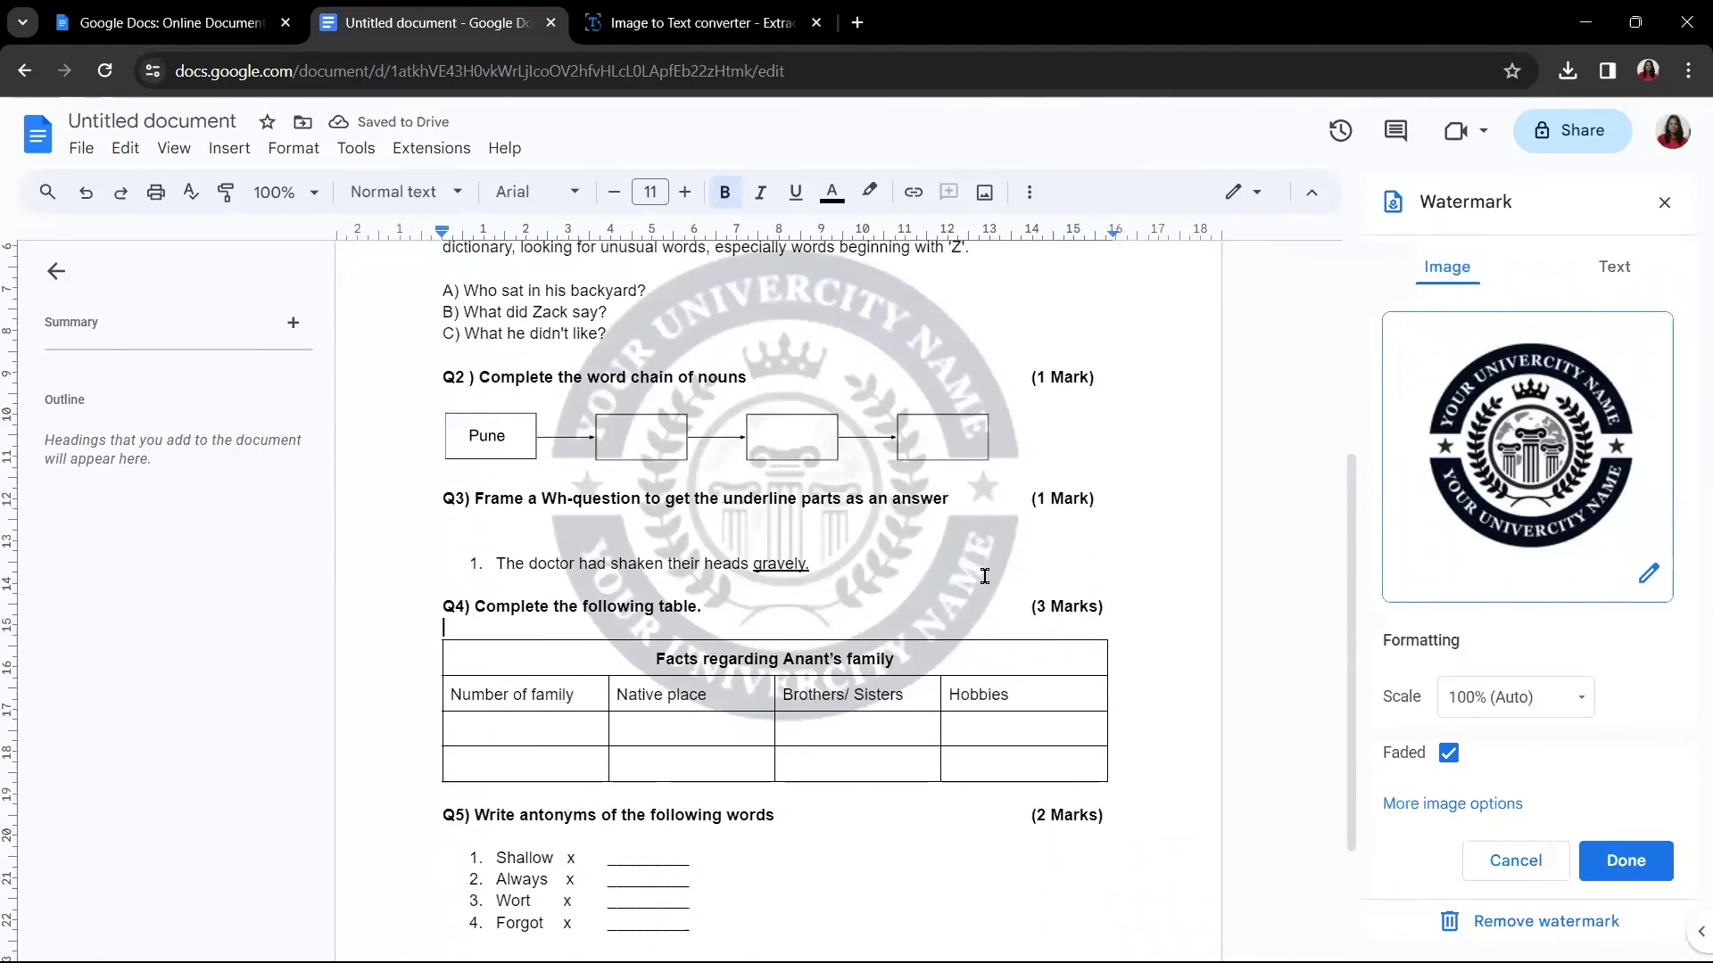
scroll(985, 576, up, 2)
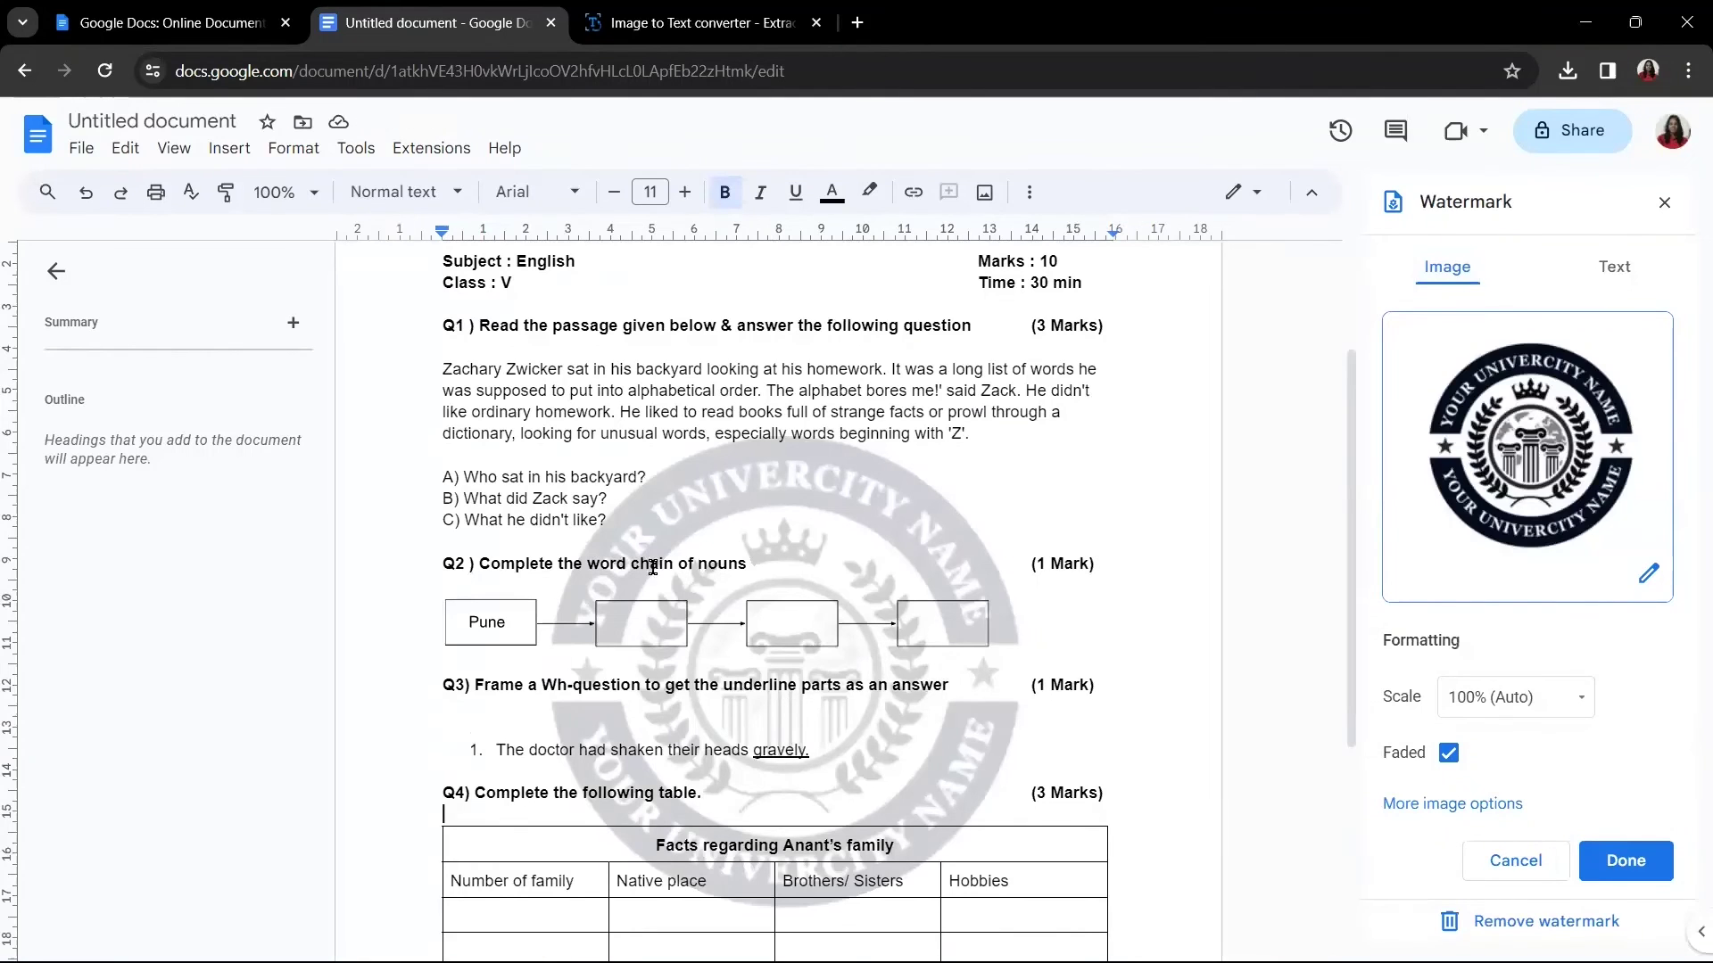
click(900, 518)
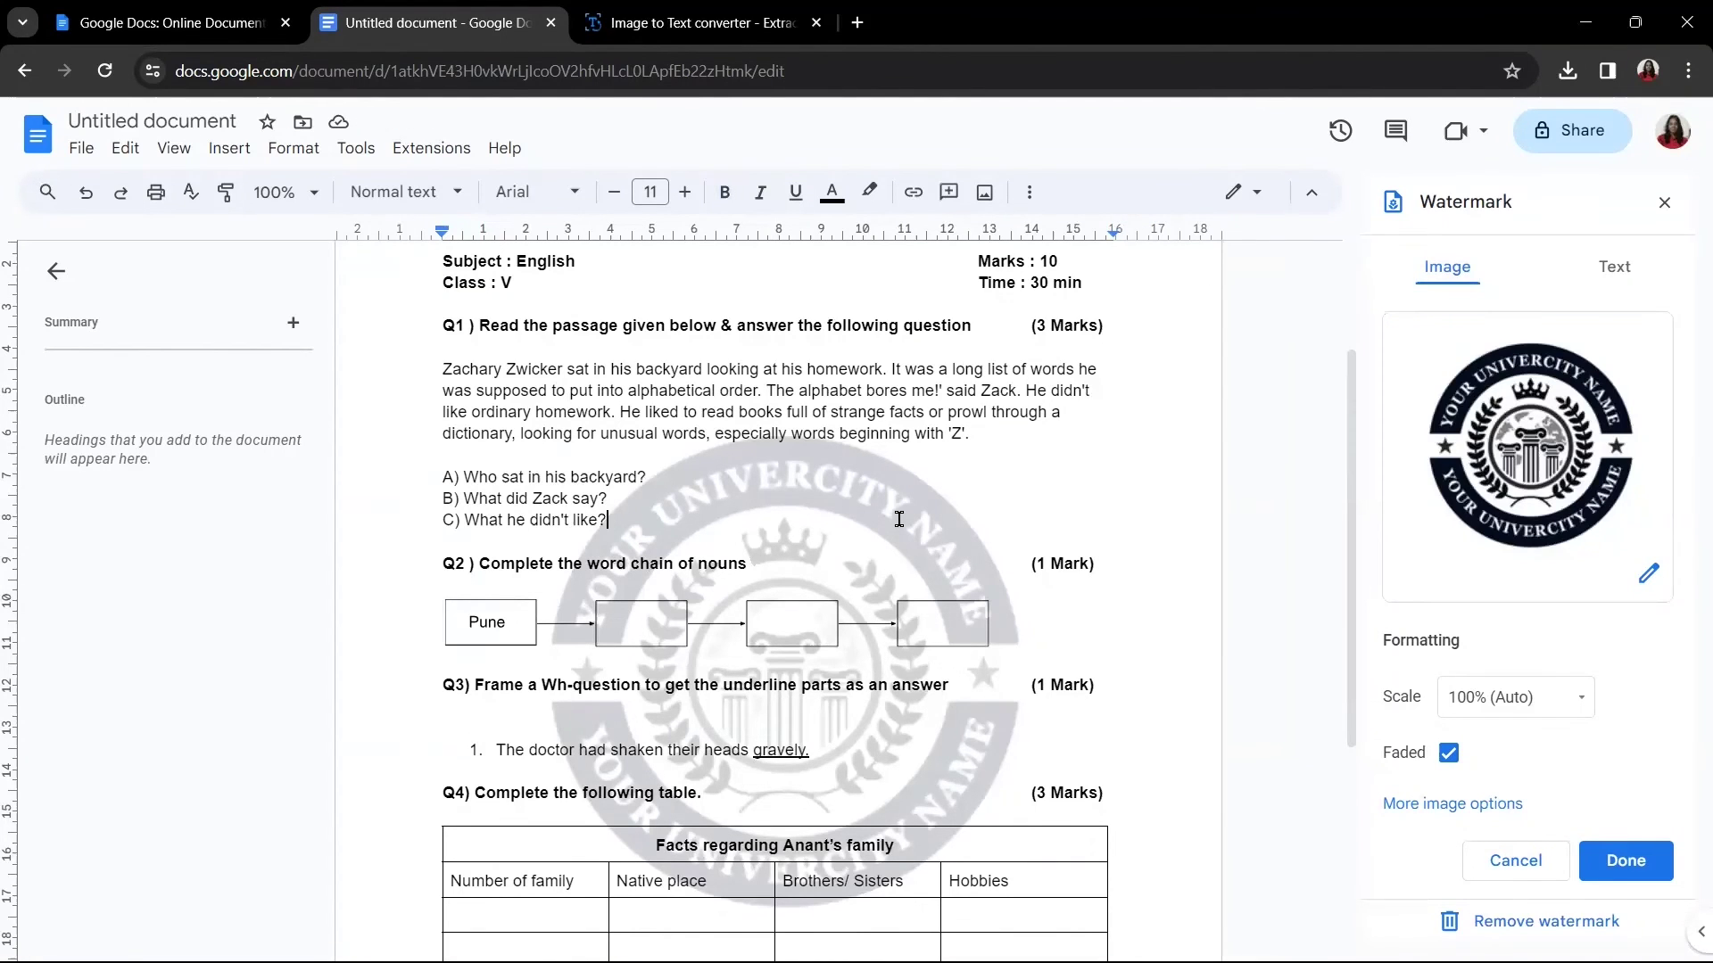
Step: Shrink the school logo watermark to 75% scale and reposition it near the horizontal centre of the page, around Q2 to Q4
click(956, 519)
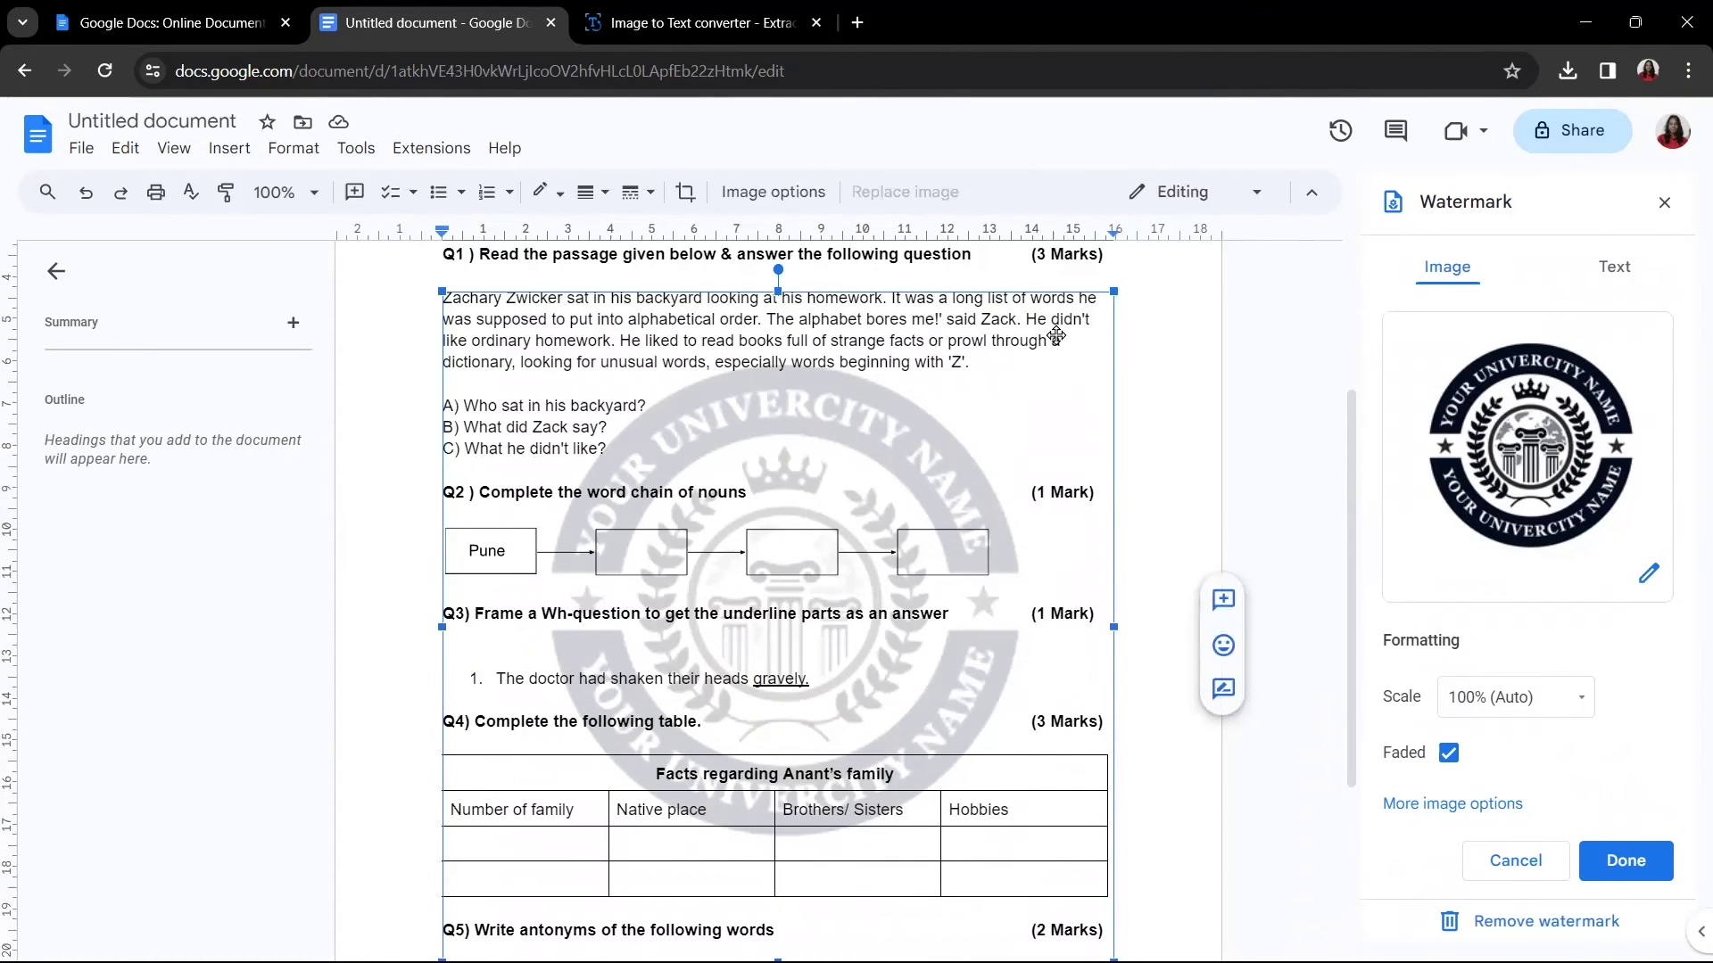
drag(1113, 292, 966, 392)
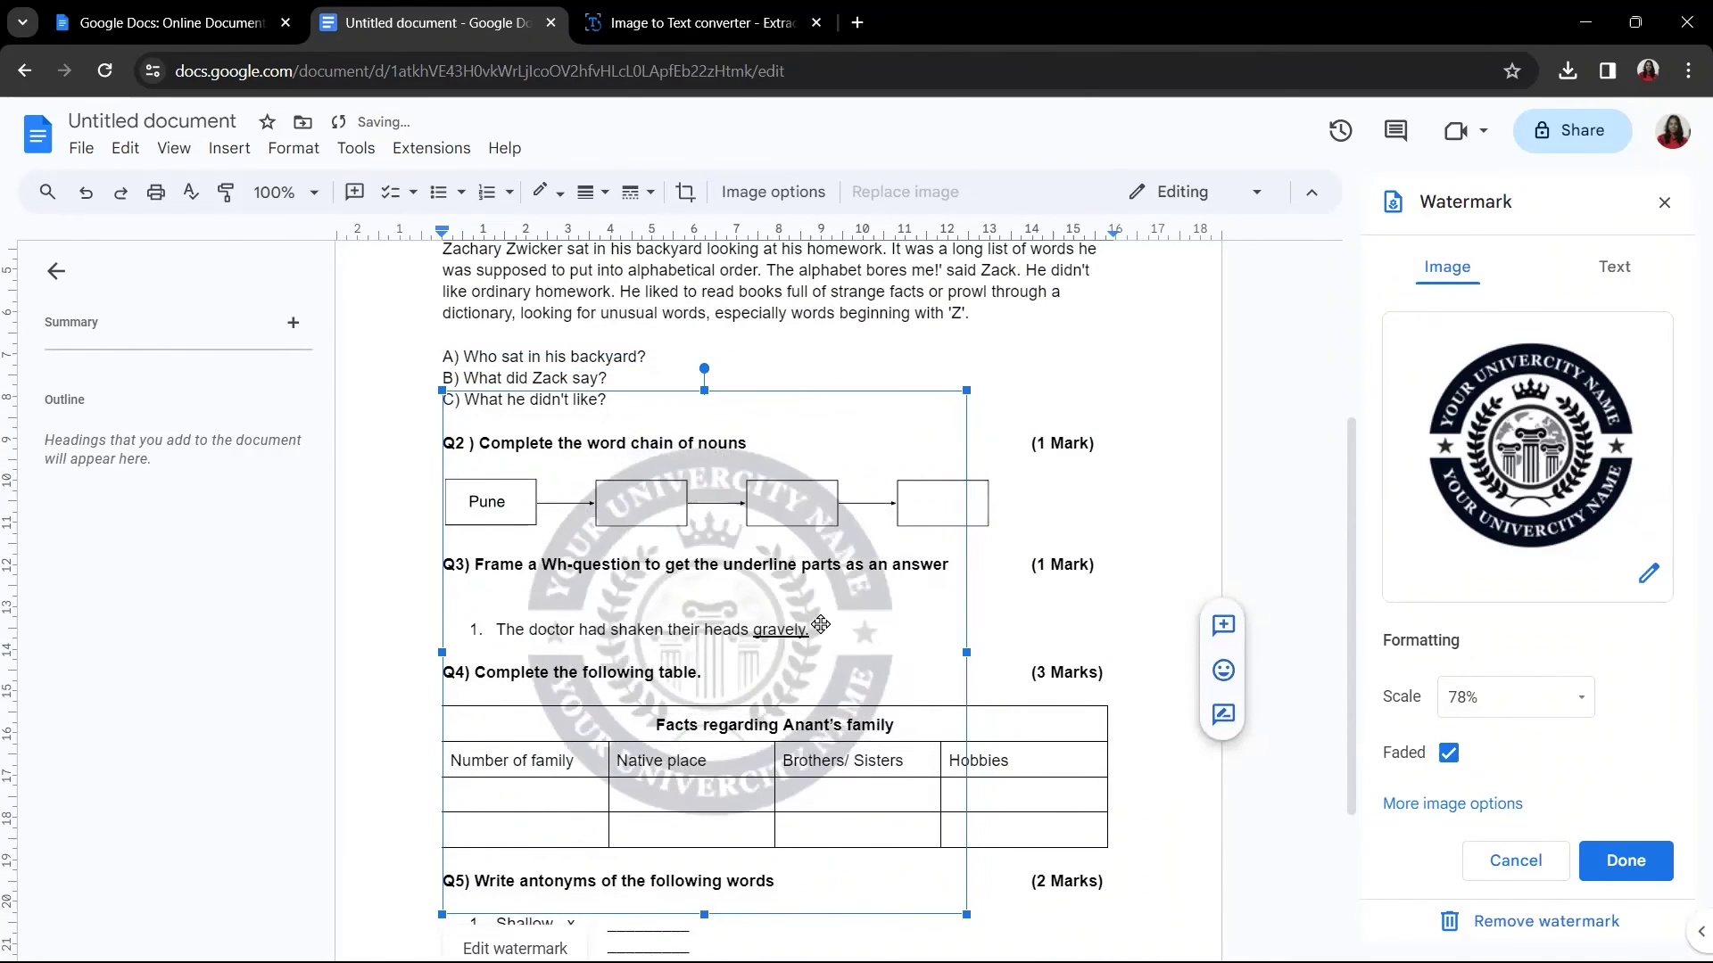
drag(865, 610, 960, 553)
scroll(1120, 649, up, 4)
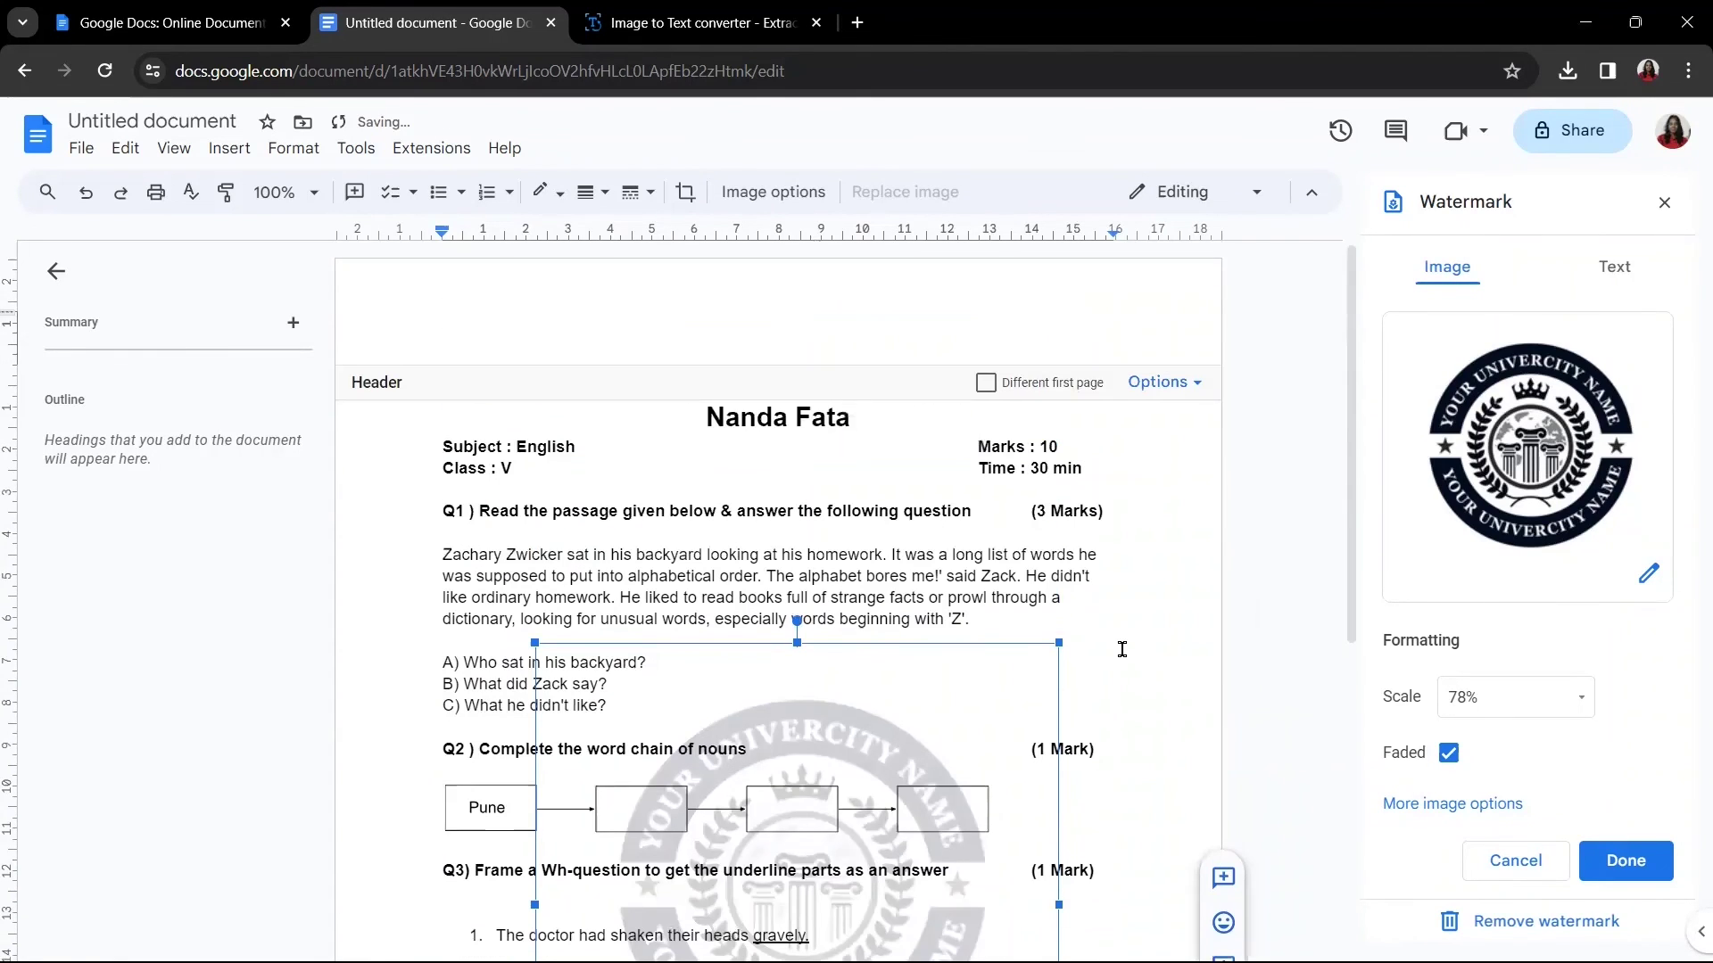
scroll(1120, 649, down, 3)
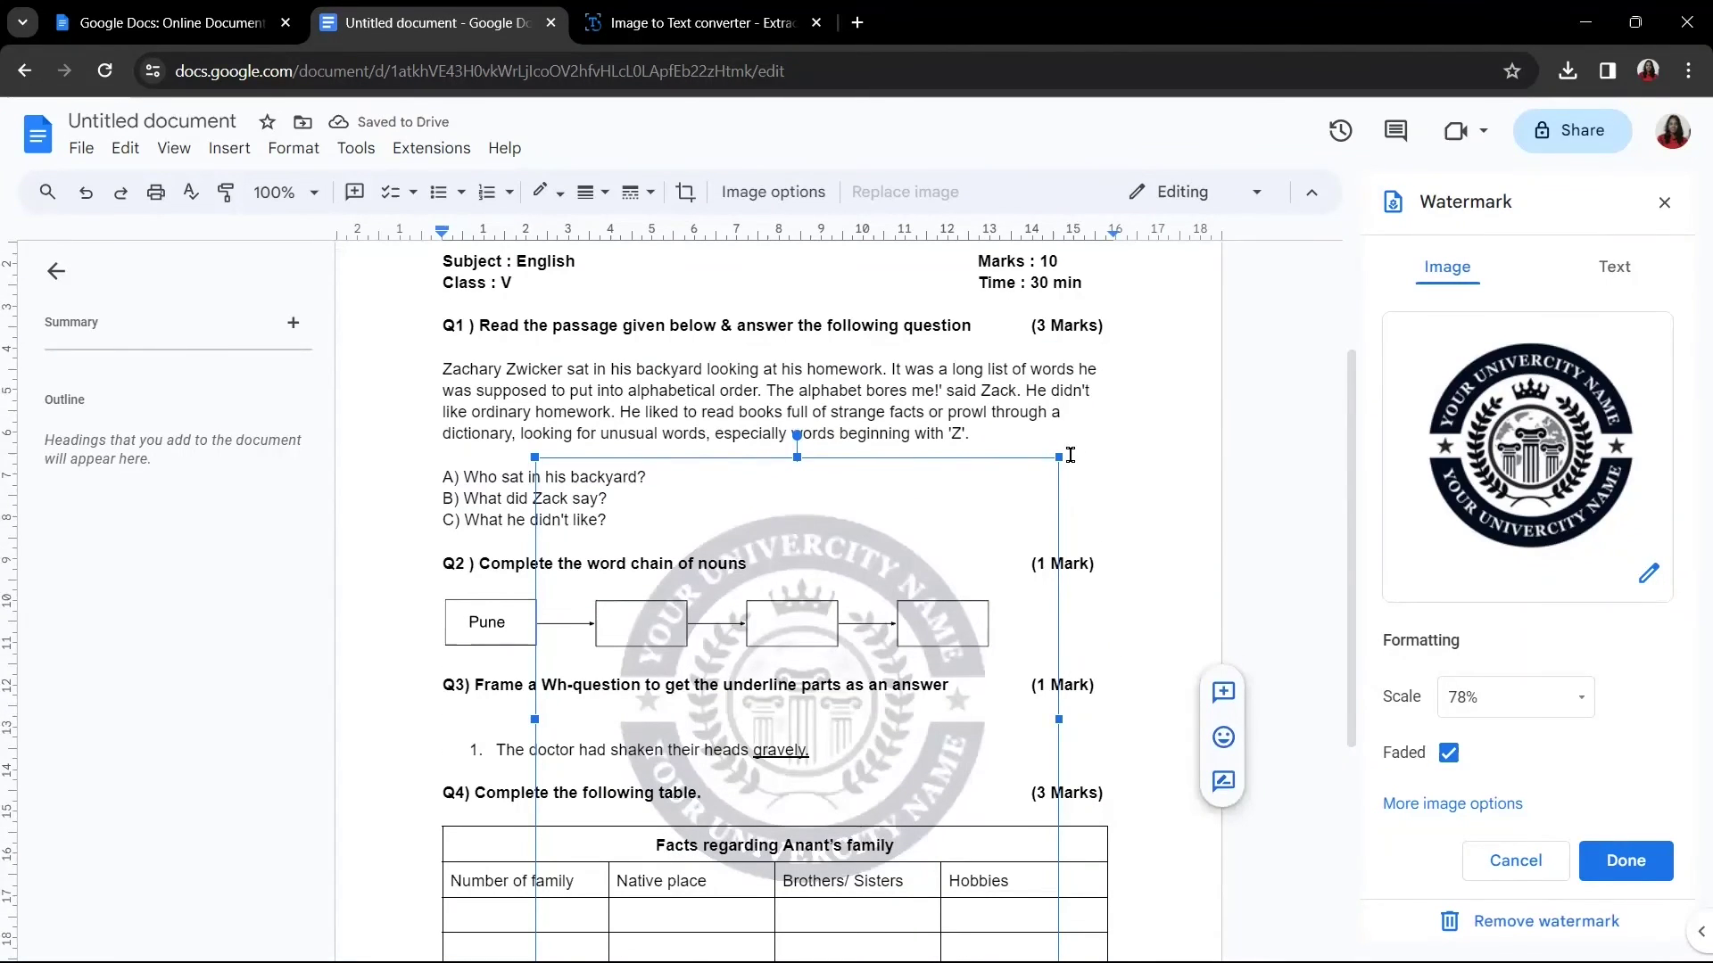
scroll(1122, 489, down, 2)
scroll(1464, 692, down, 3)
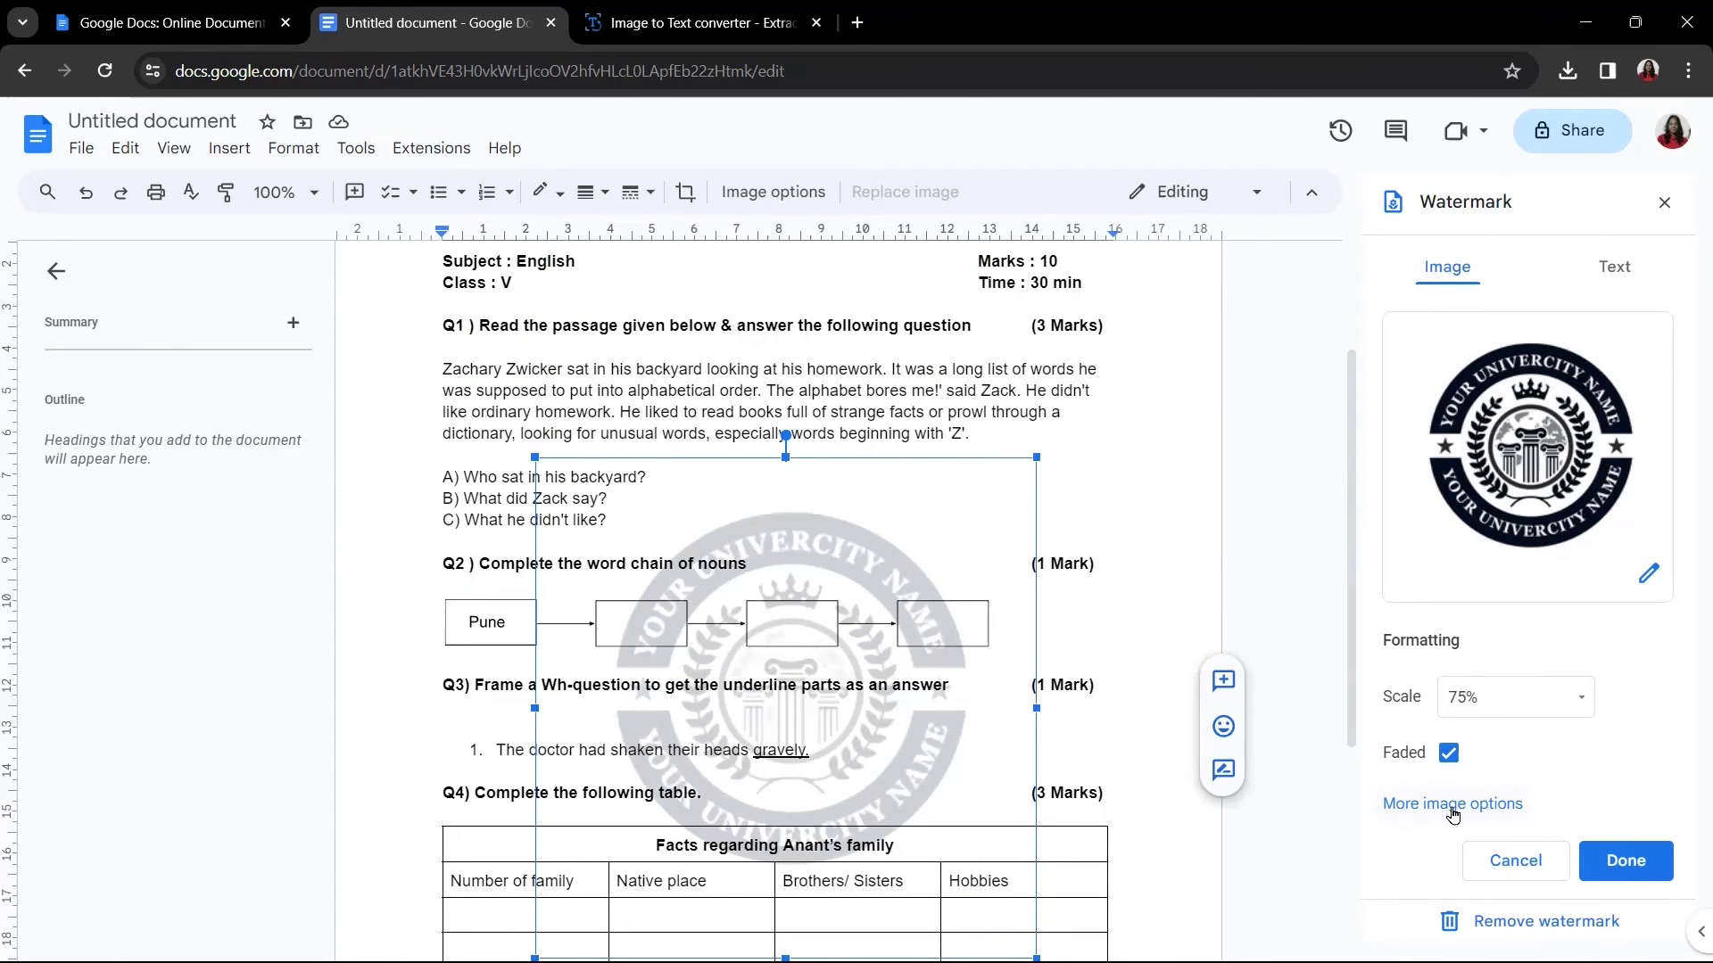
Step: Lower the logo watermark's opacity to slightly under half in its image adjustments and check it behind the questions
click(1452, 807)
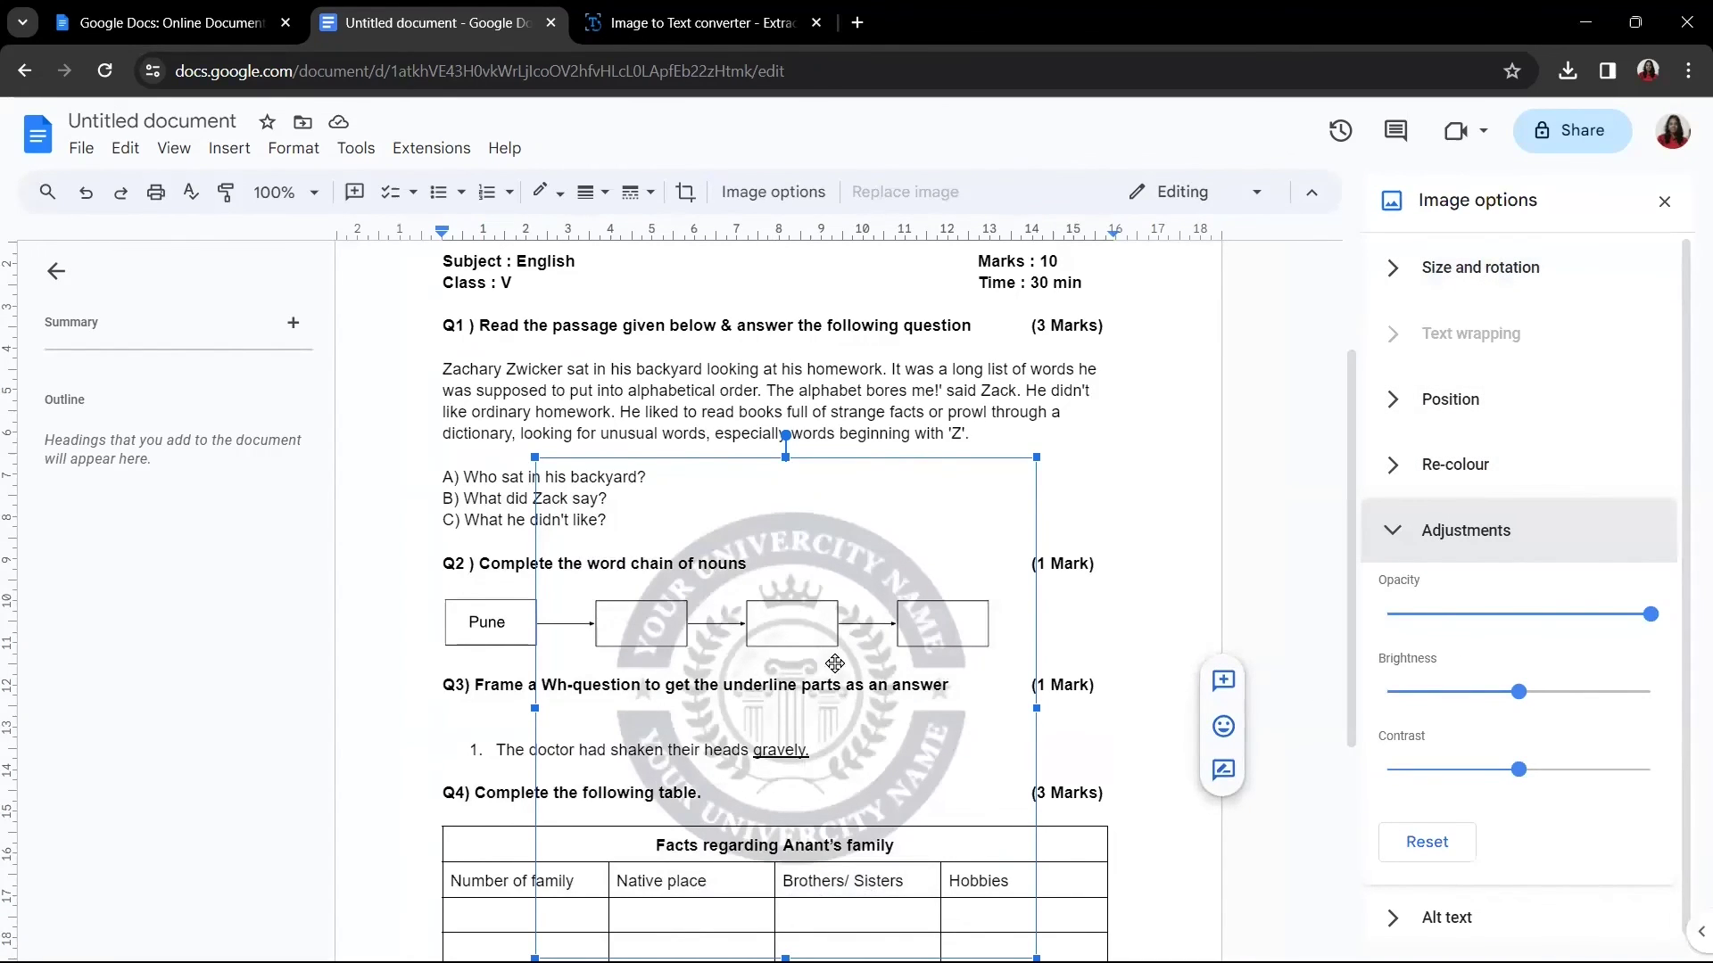
scroll(838, 671, up, 2)
scroll(844, 685, down, 2)
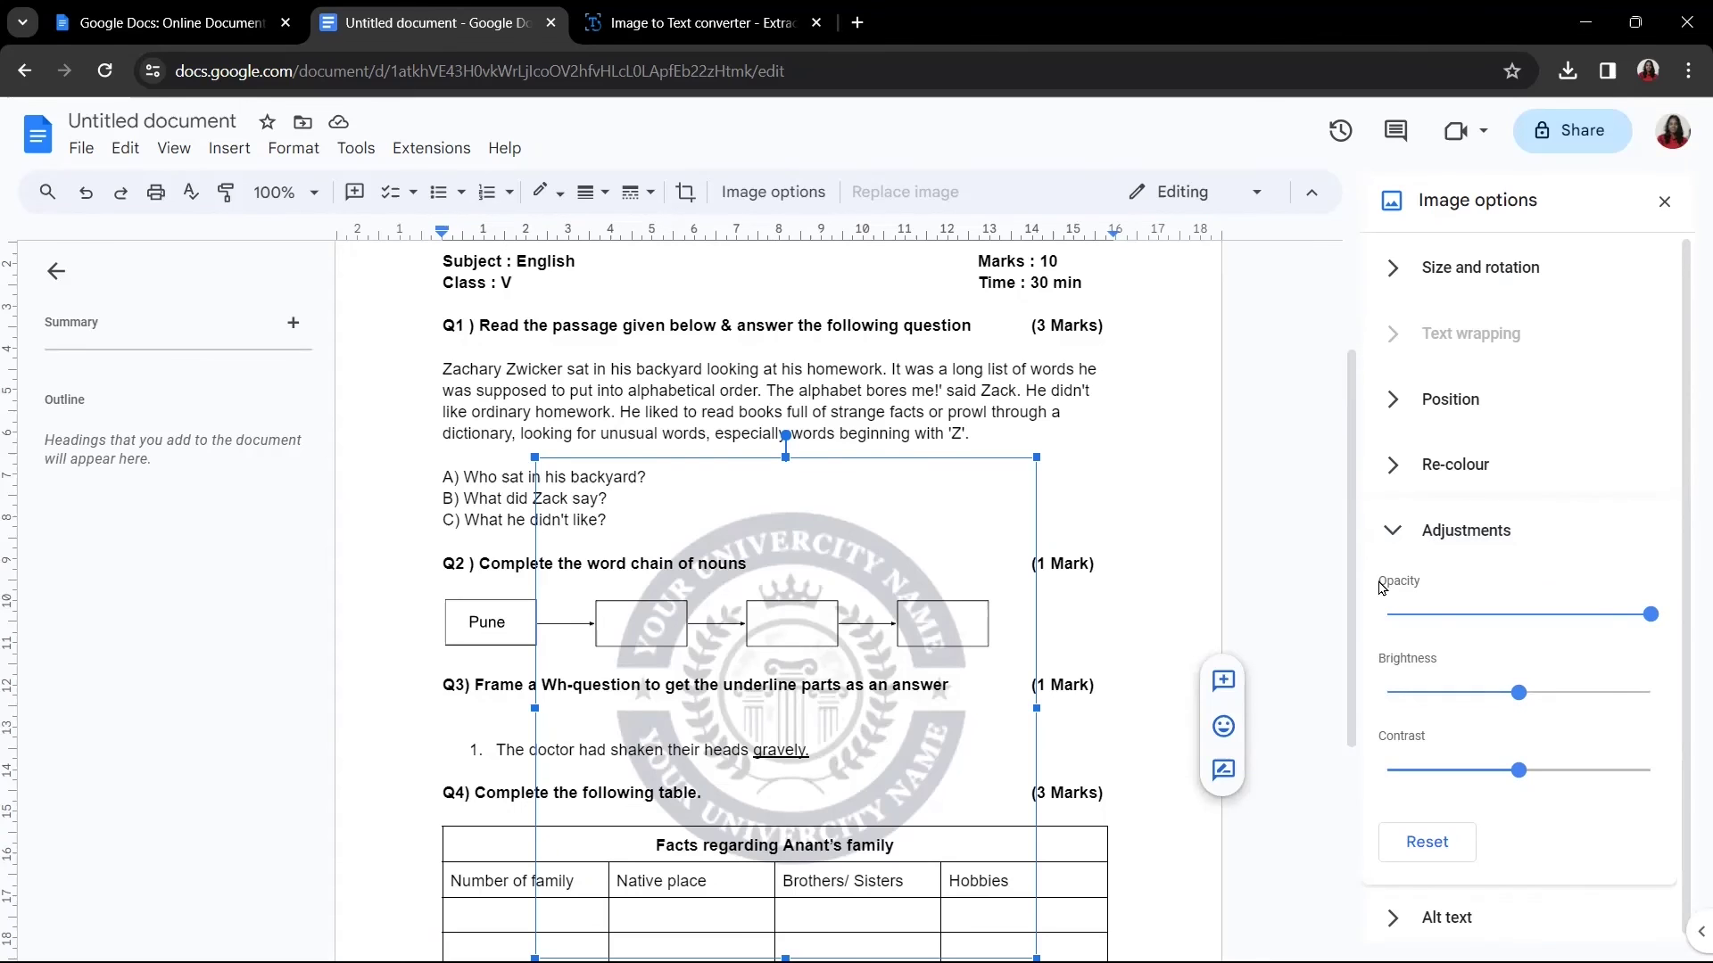
drag(1648, 620, 1504, 615)
click(934, 772)
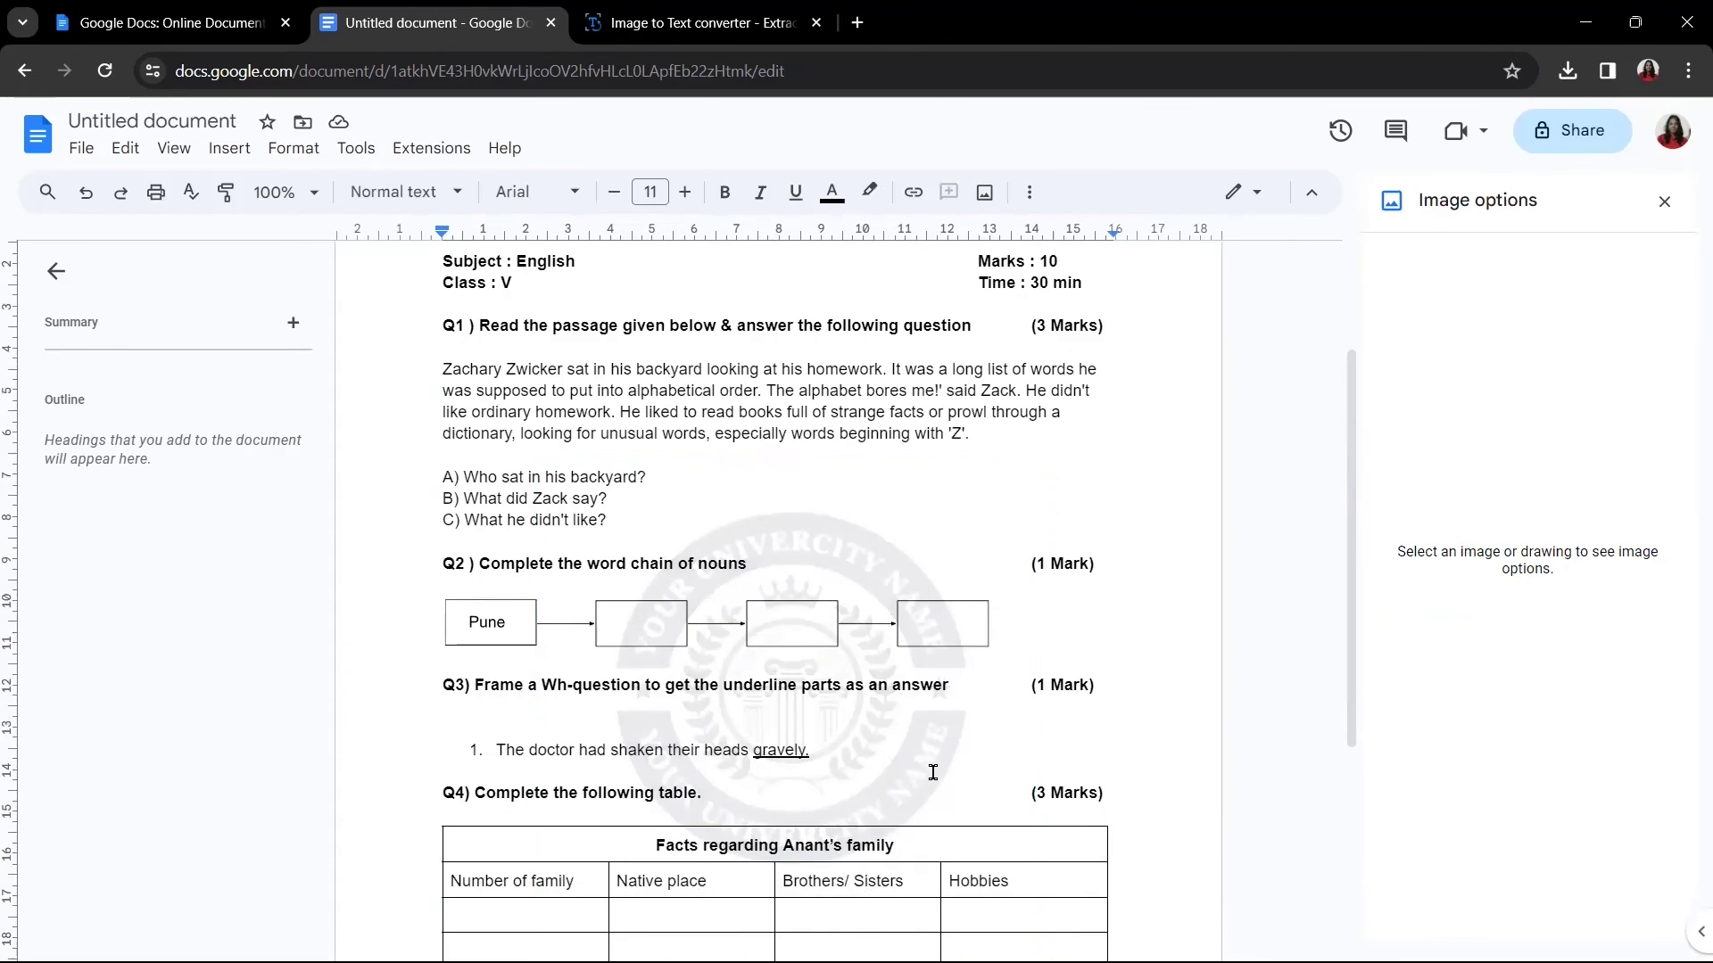
scroll(699, 705, down, 4)
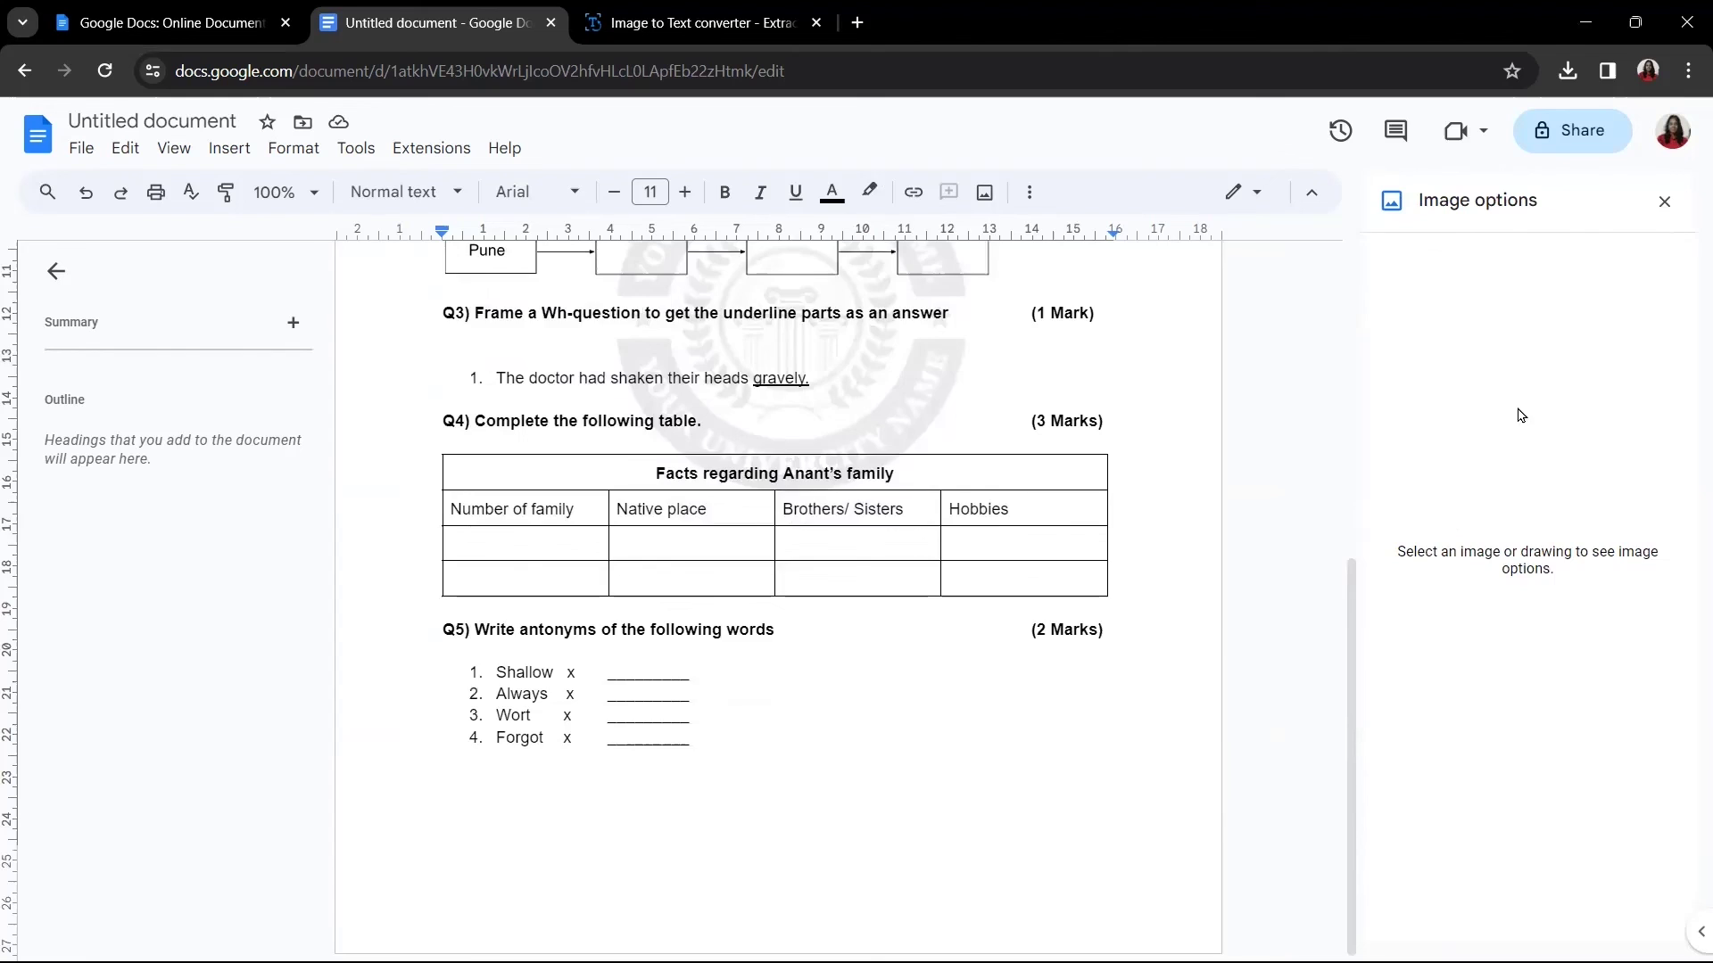
key(ctrl+z)
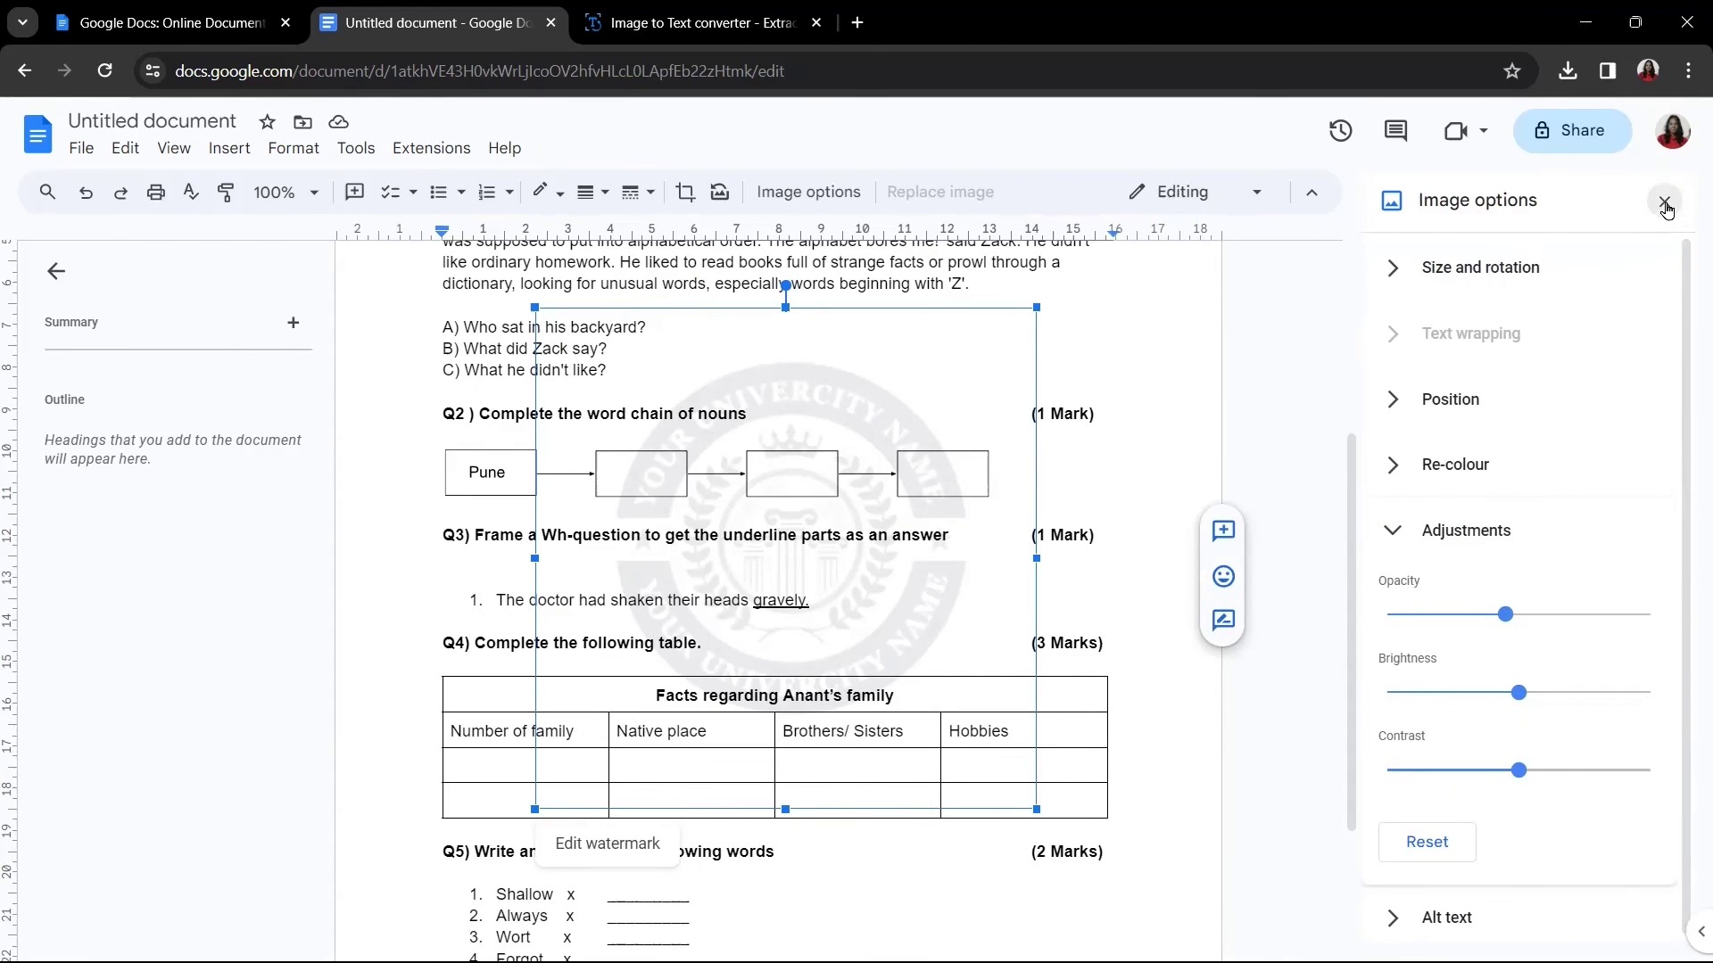
Step: Close the image options, apply the watermark settings and review the finished question paper
click(1664, 205)
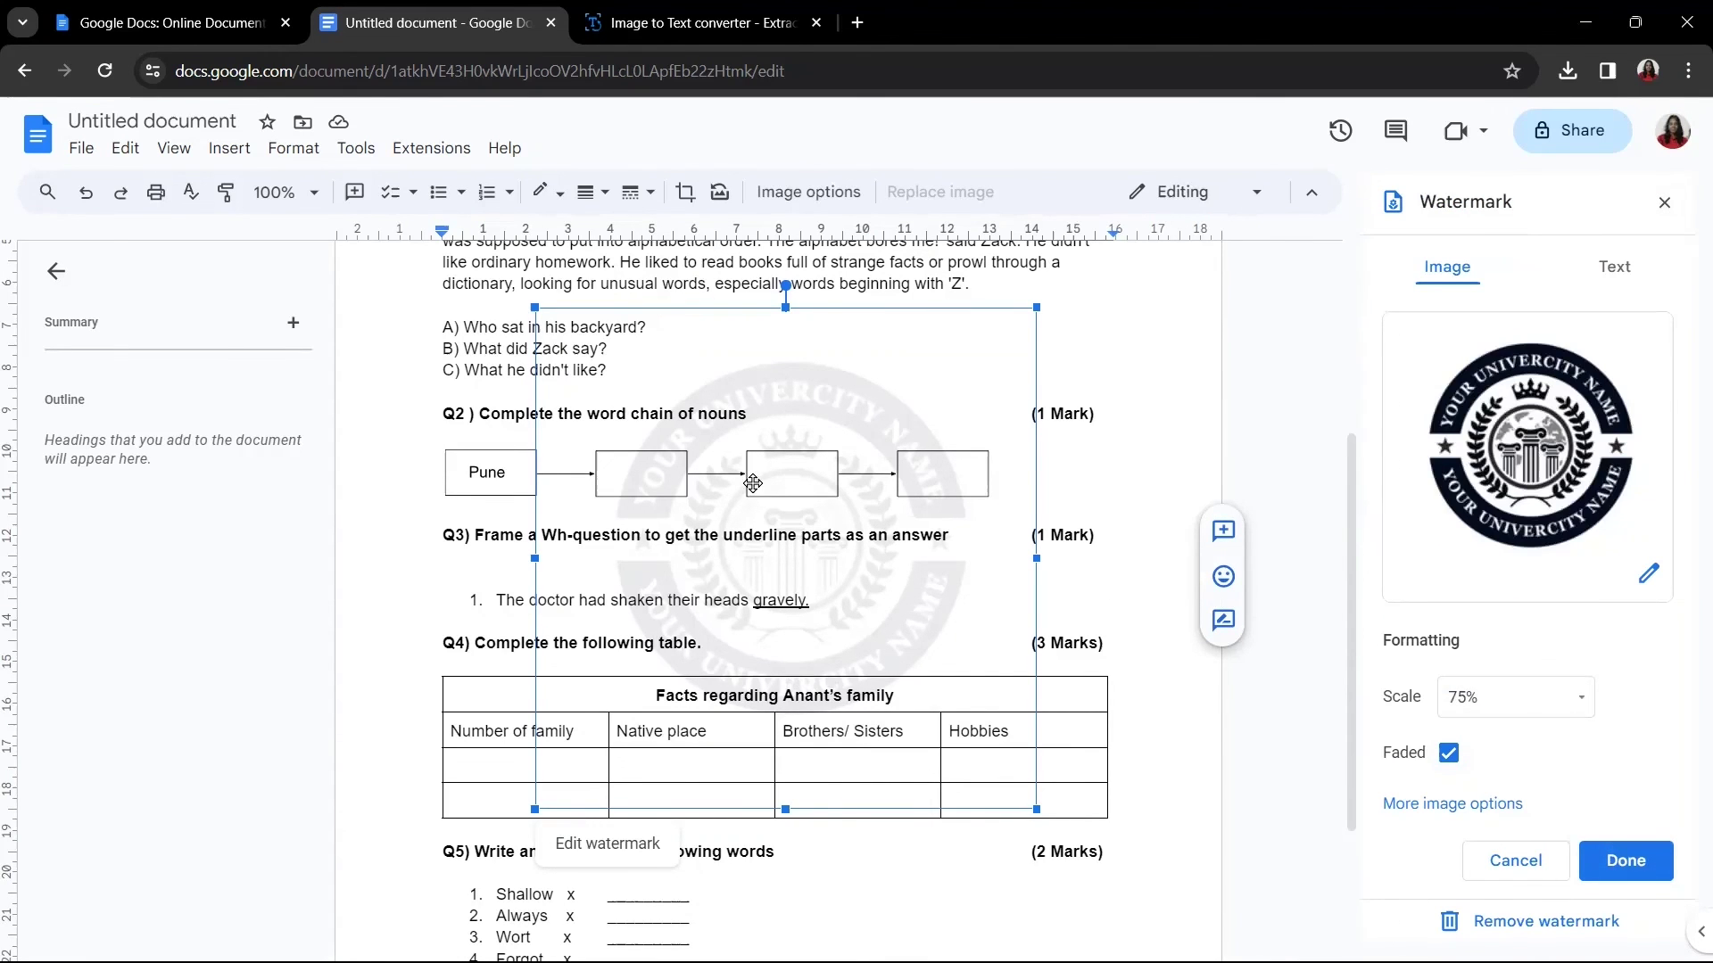
click(1633, 862)
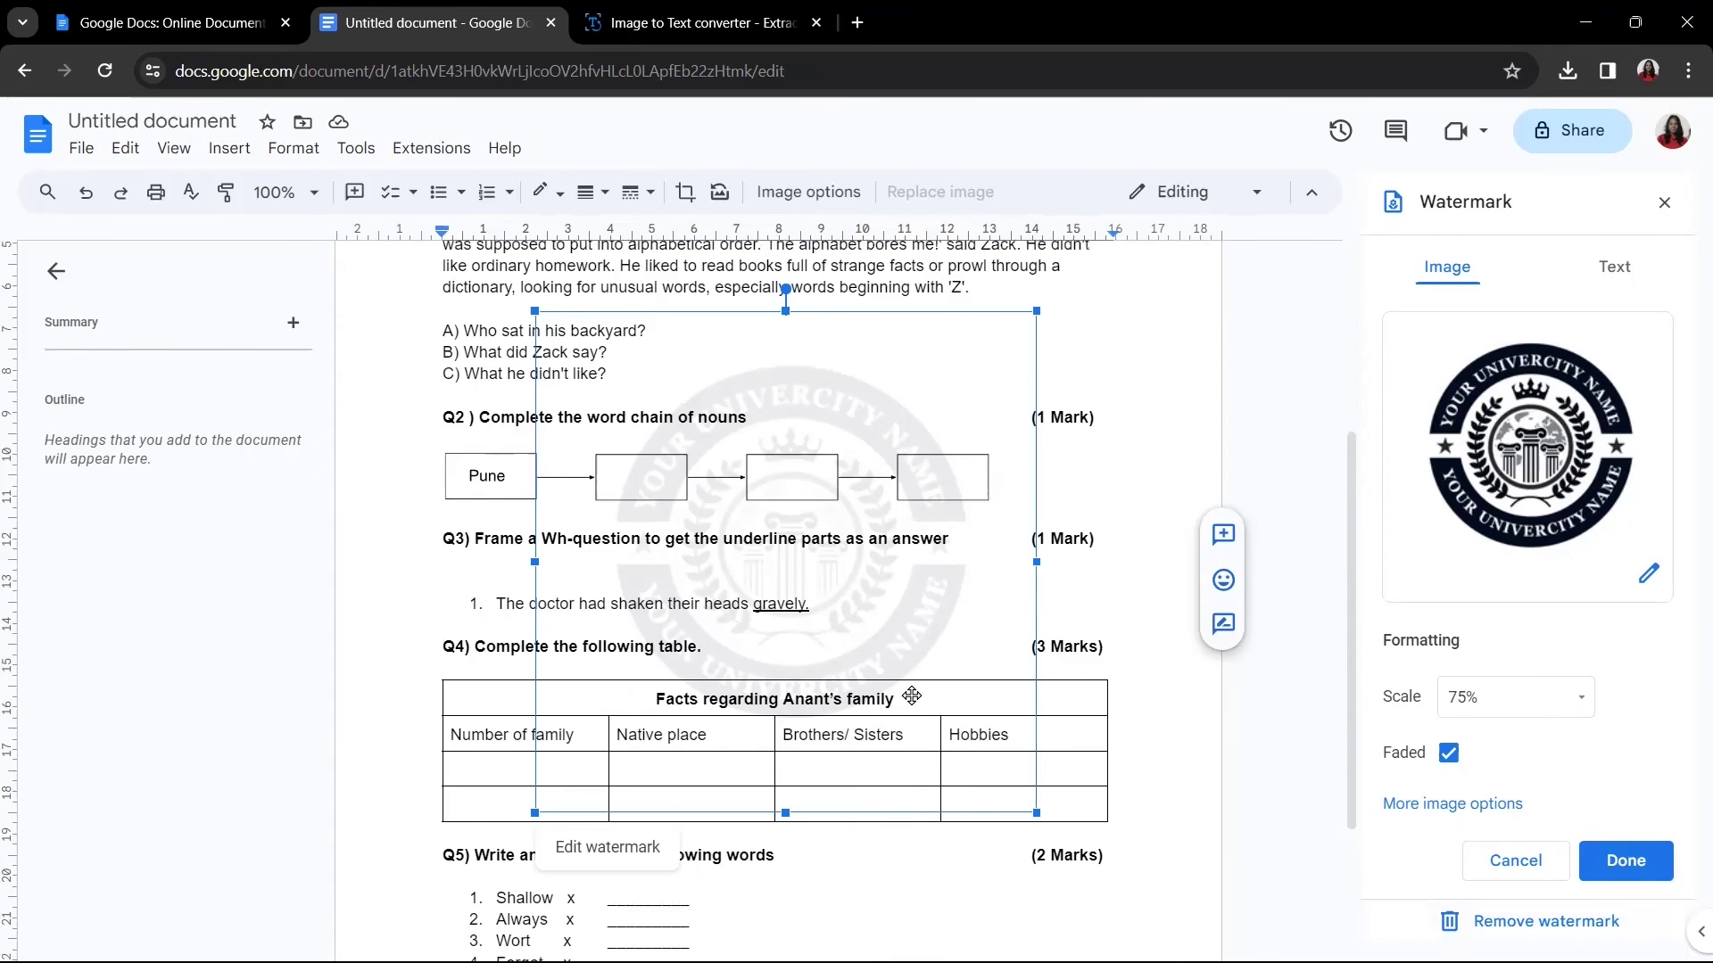
scroll(911, 696, up, 4)
click(1625, 870)
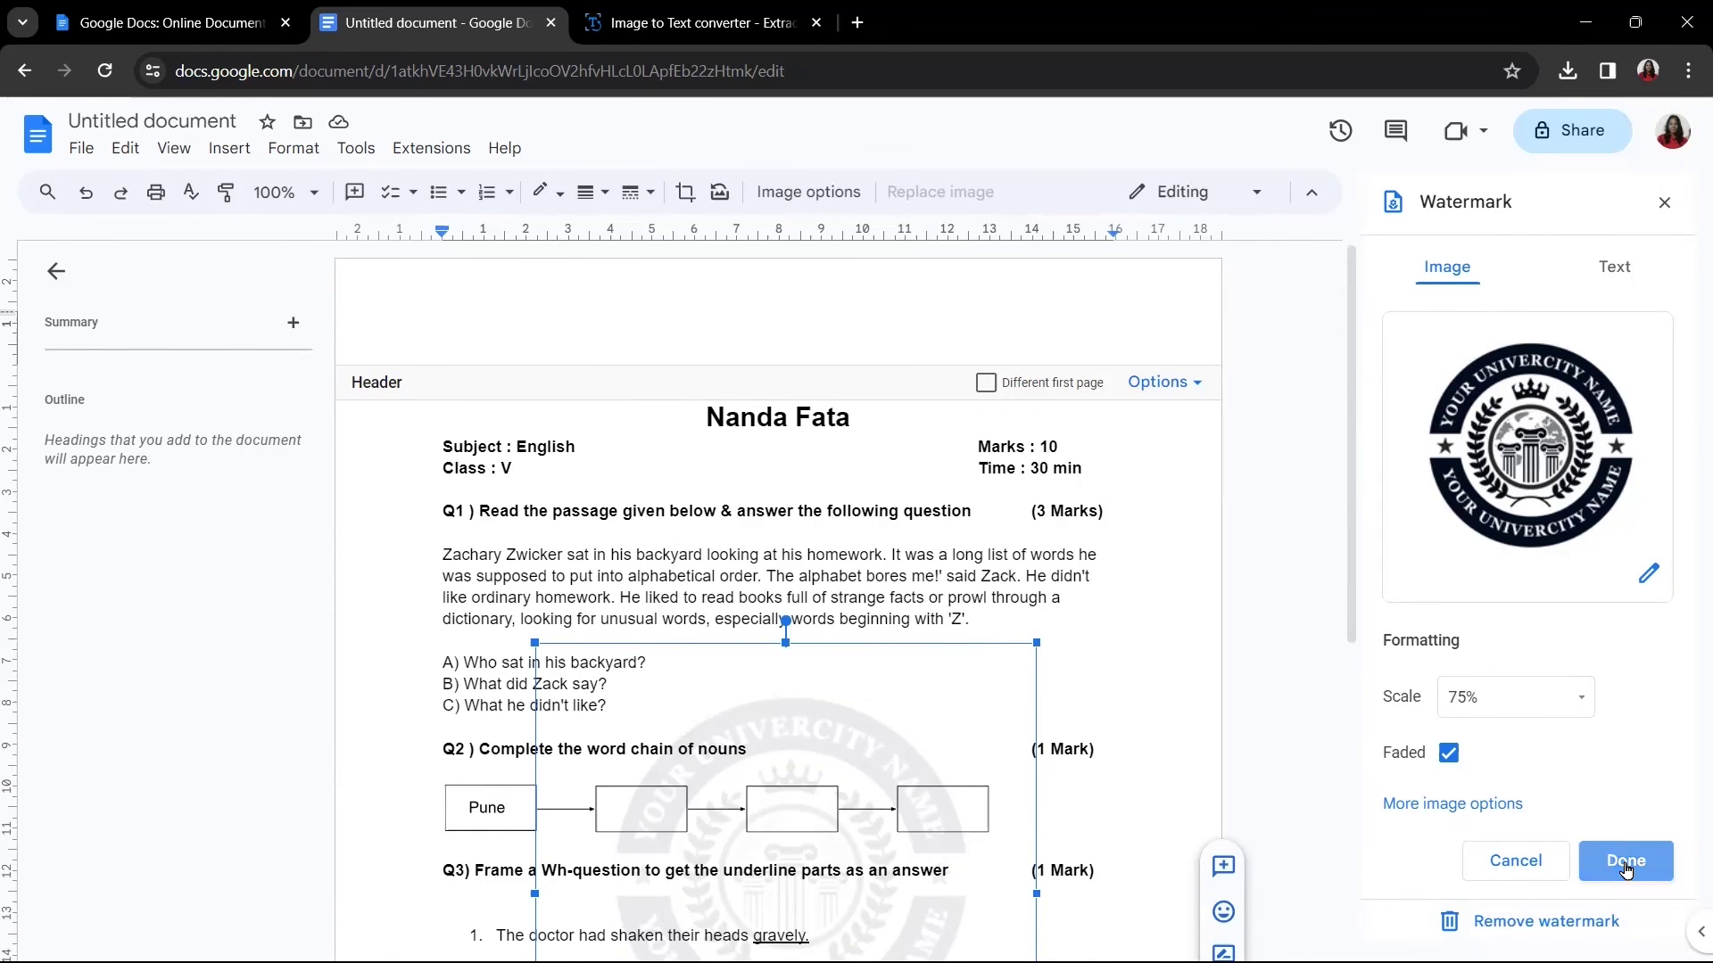
scroll(1160, 740, down, 4)
scroll(1200, 654, up, 4)
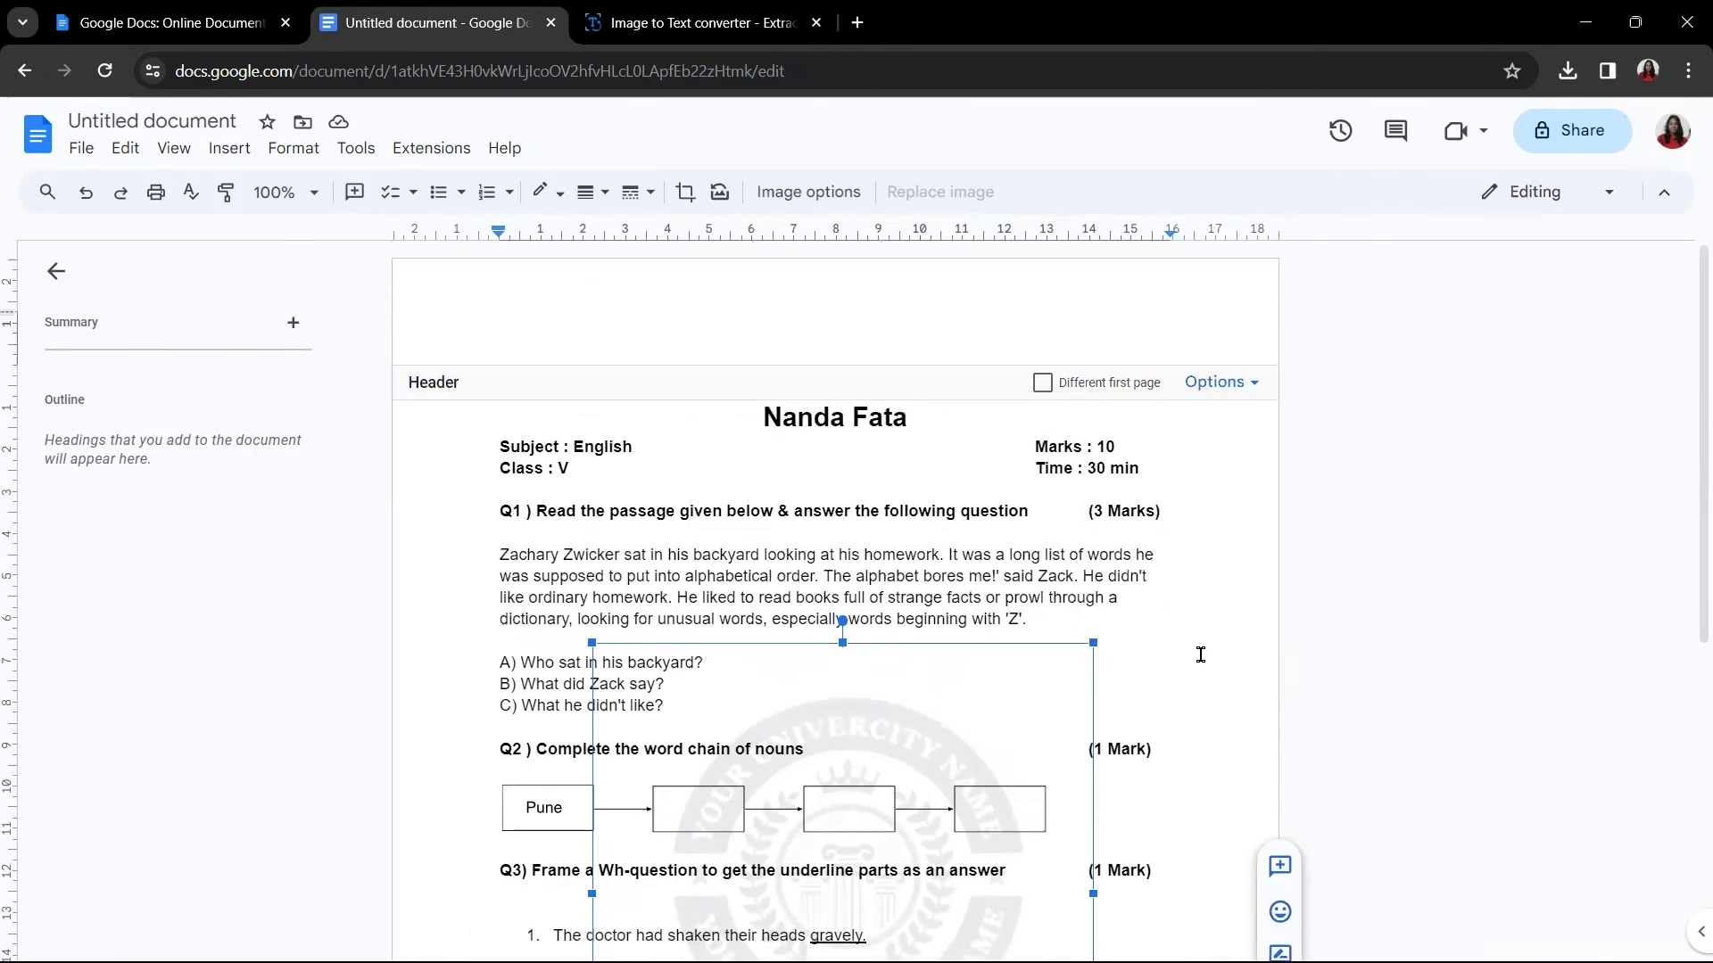
click(1199, 654)
scroll(1177, 726, down, 5)
scroll(1182, 747, up, 6)
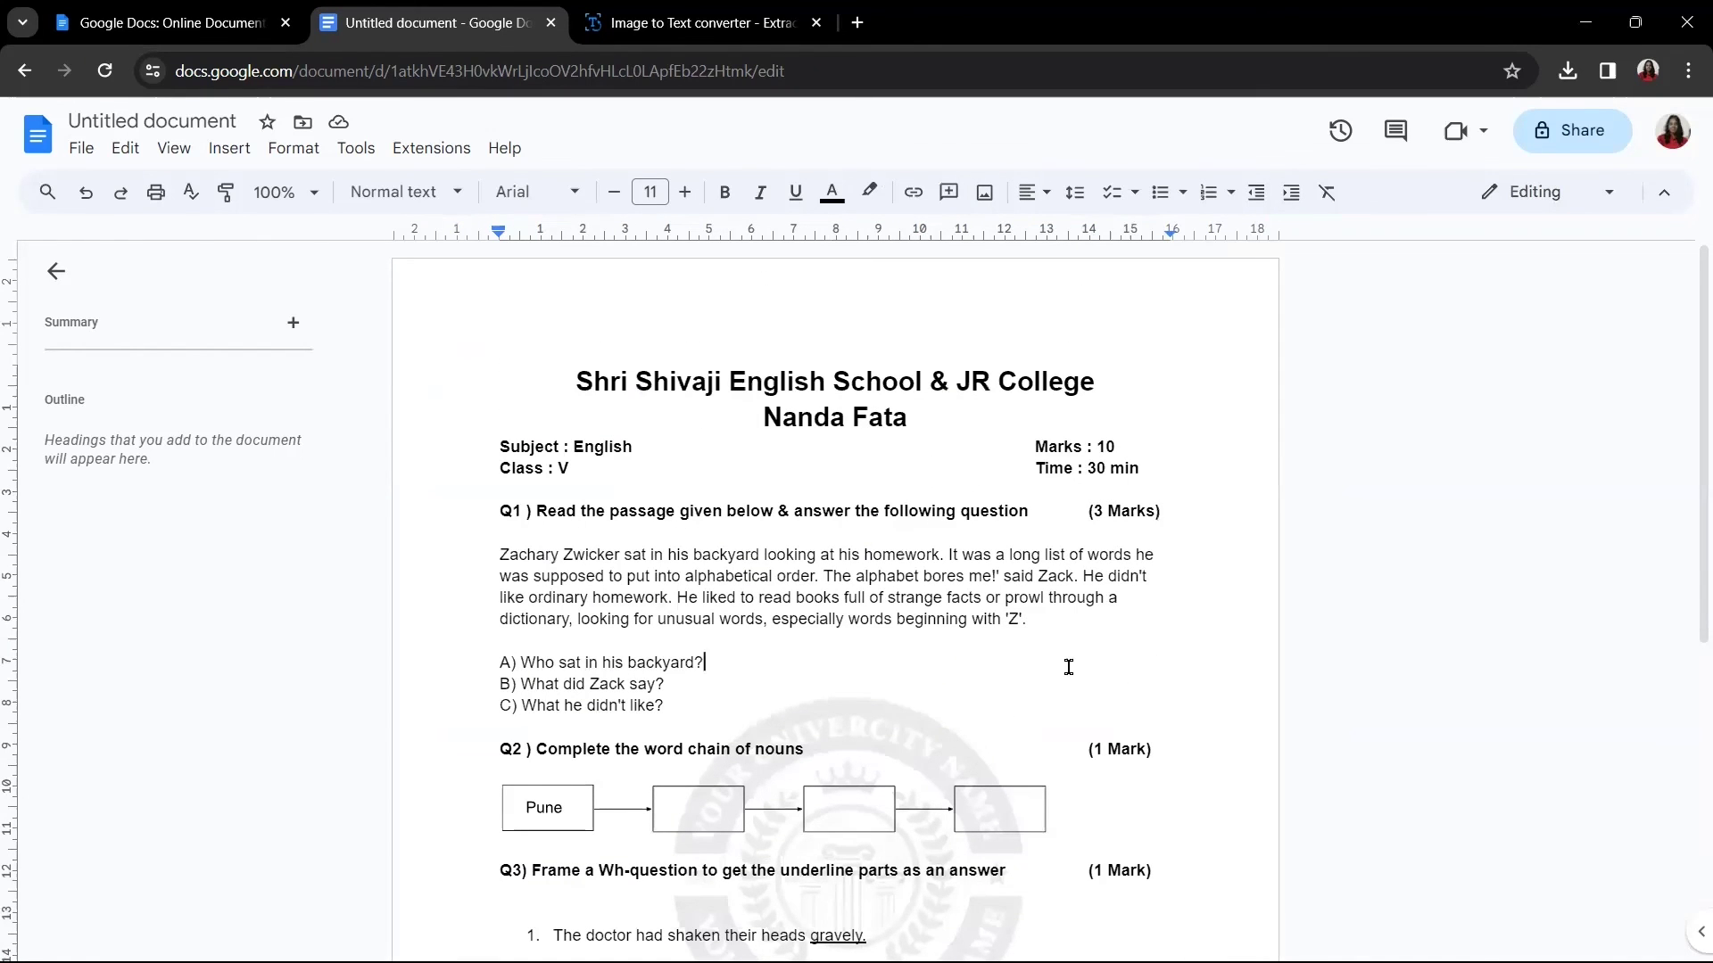
Step: Download the question paper as a PDF document (.pdf)
click(82, 150)
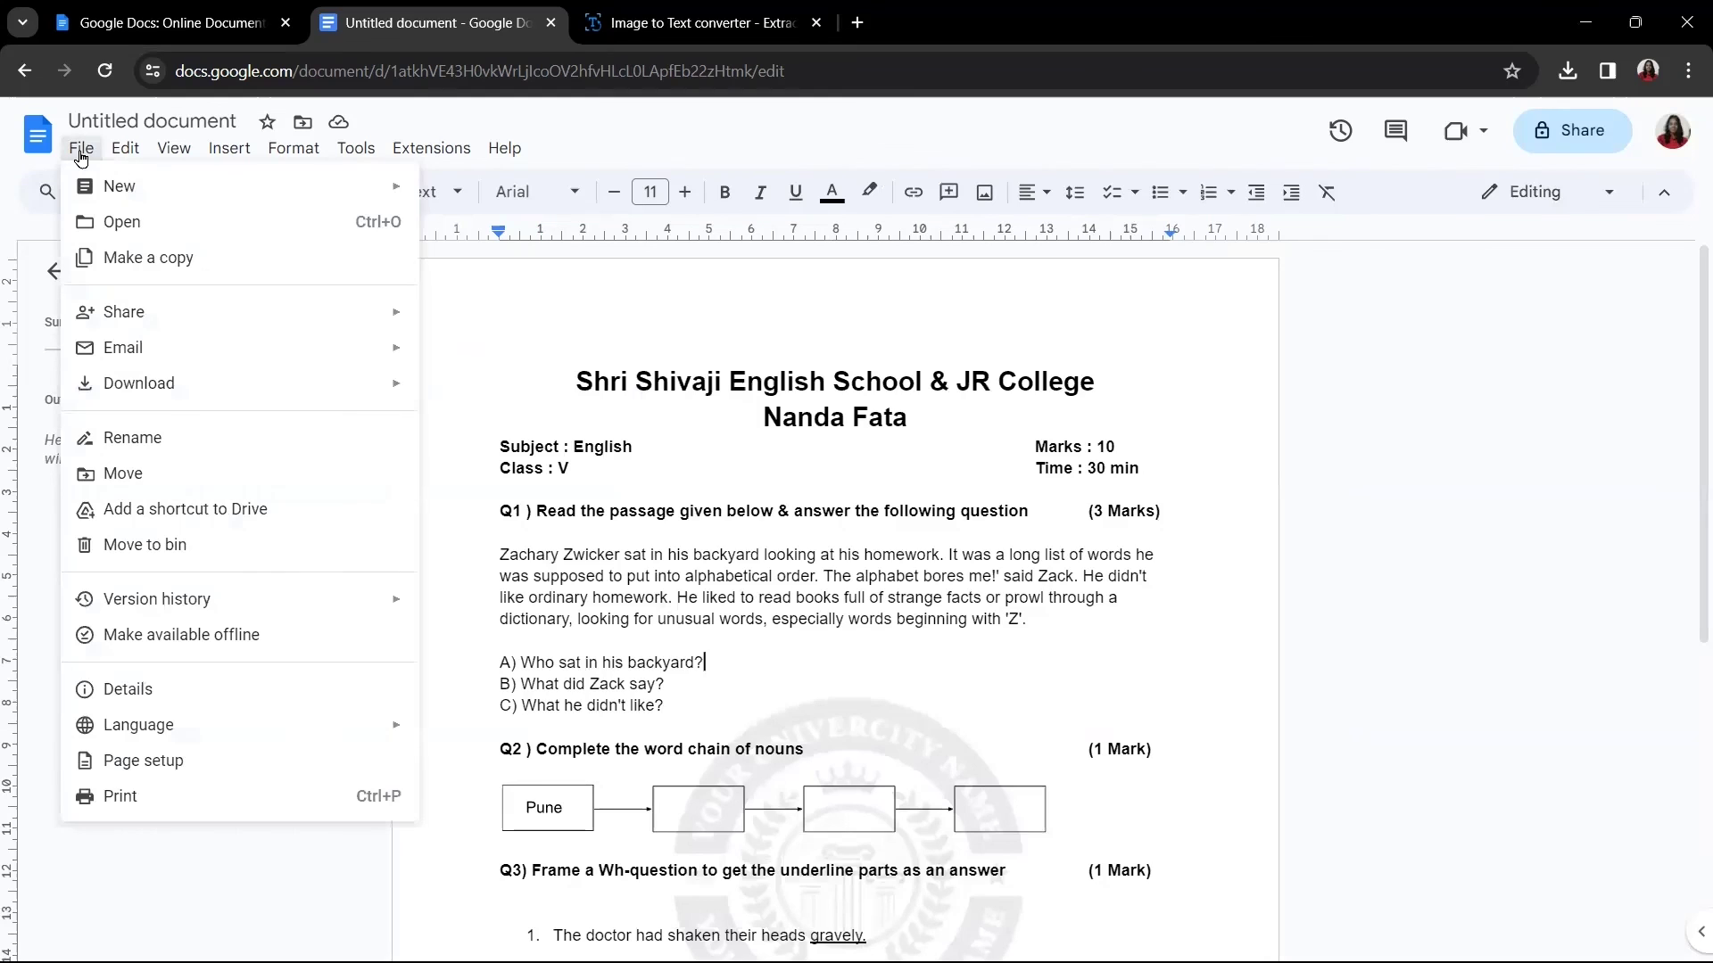
mouse_move(115, 390)
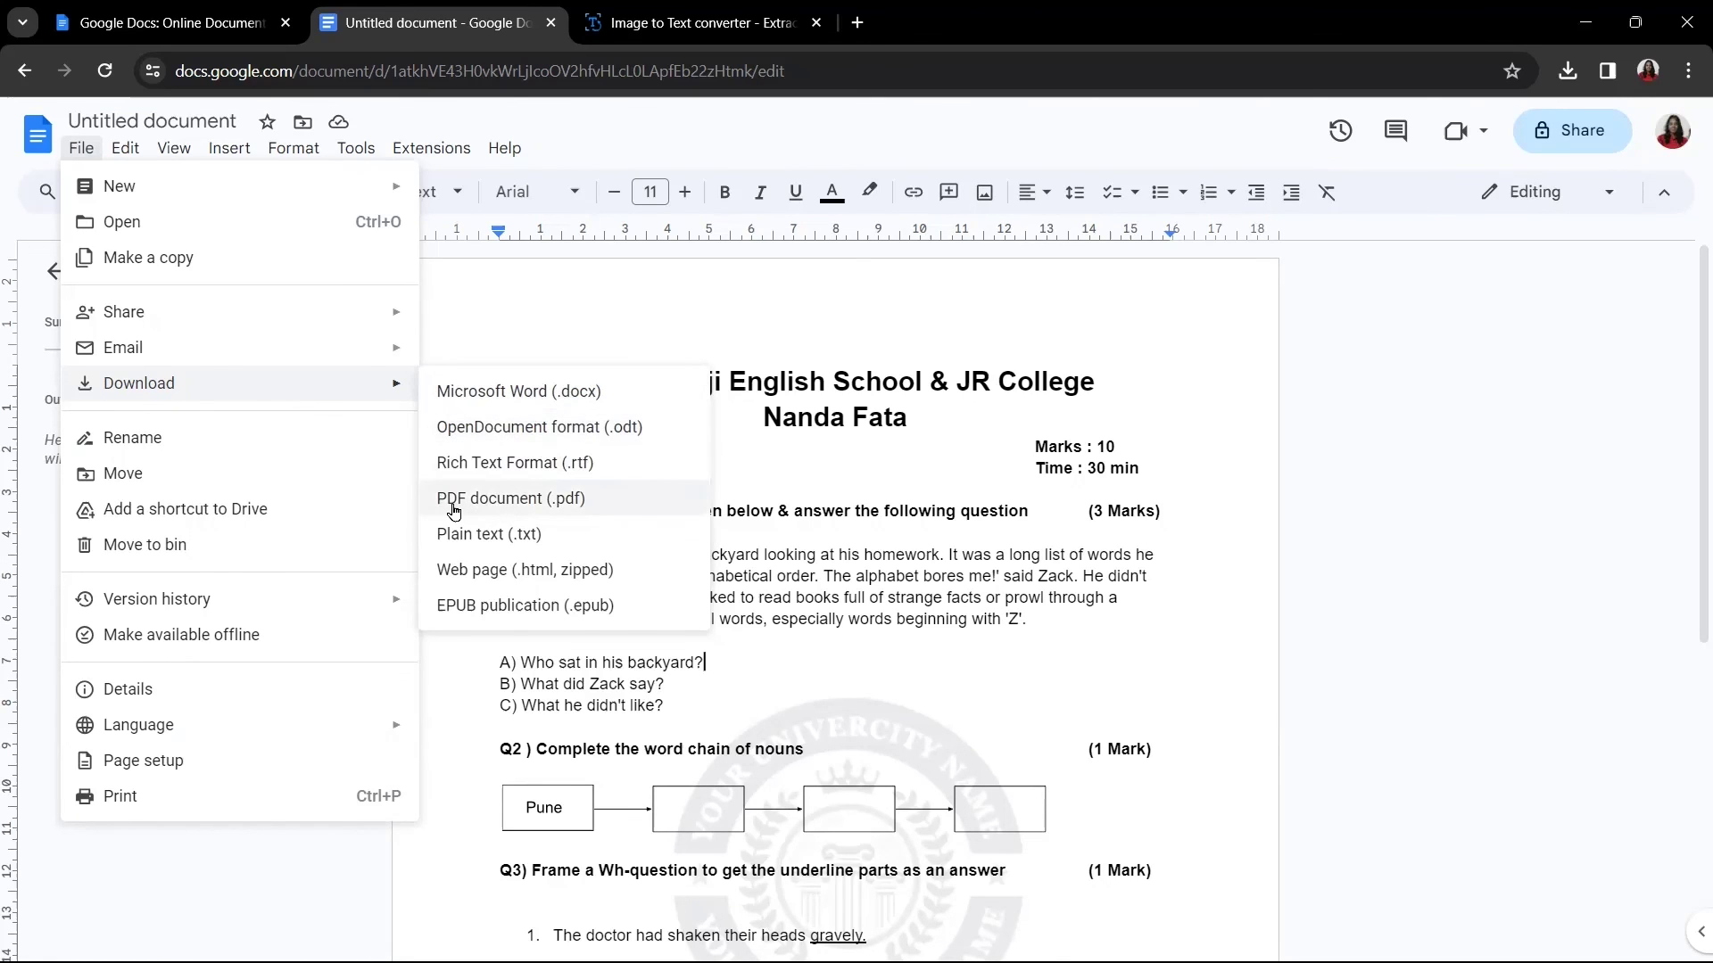
click(505, 515)
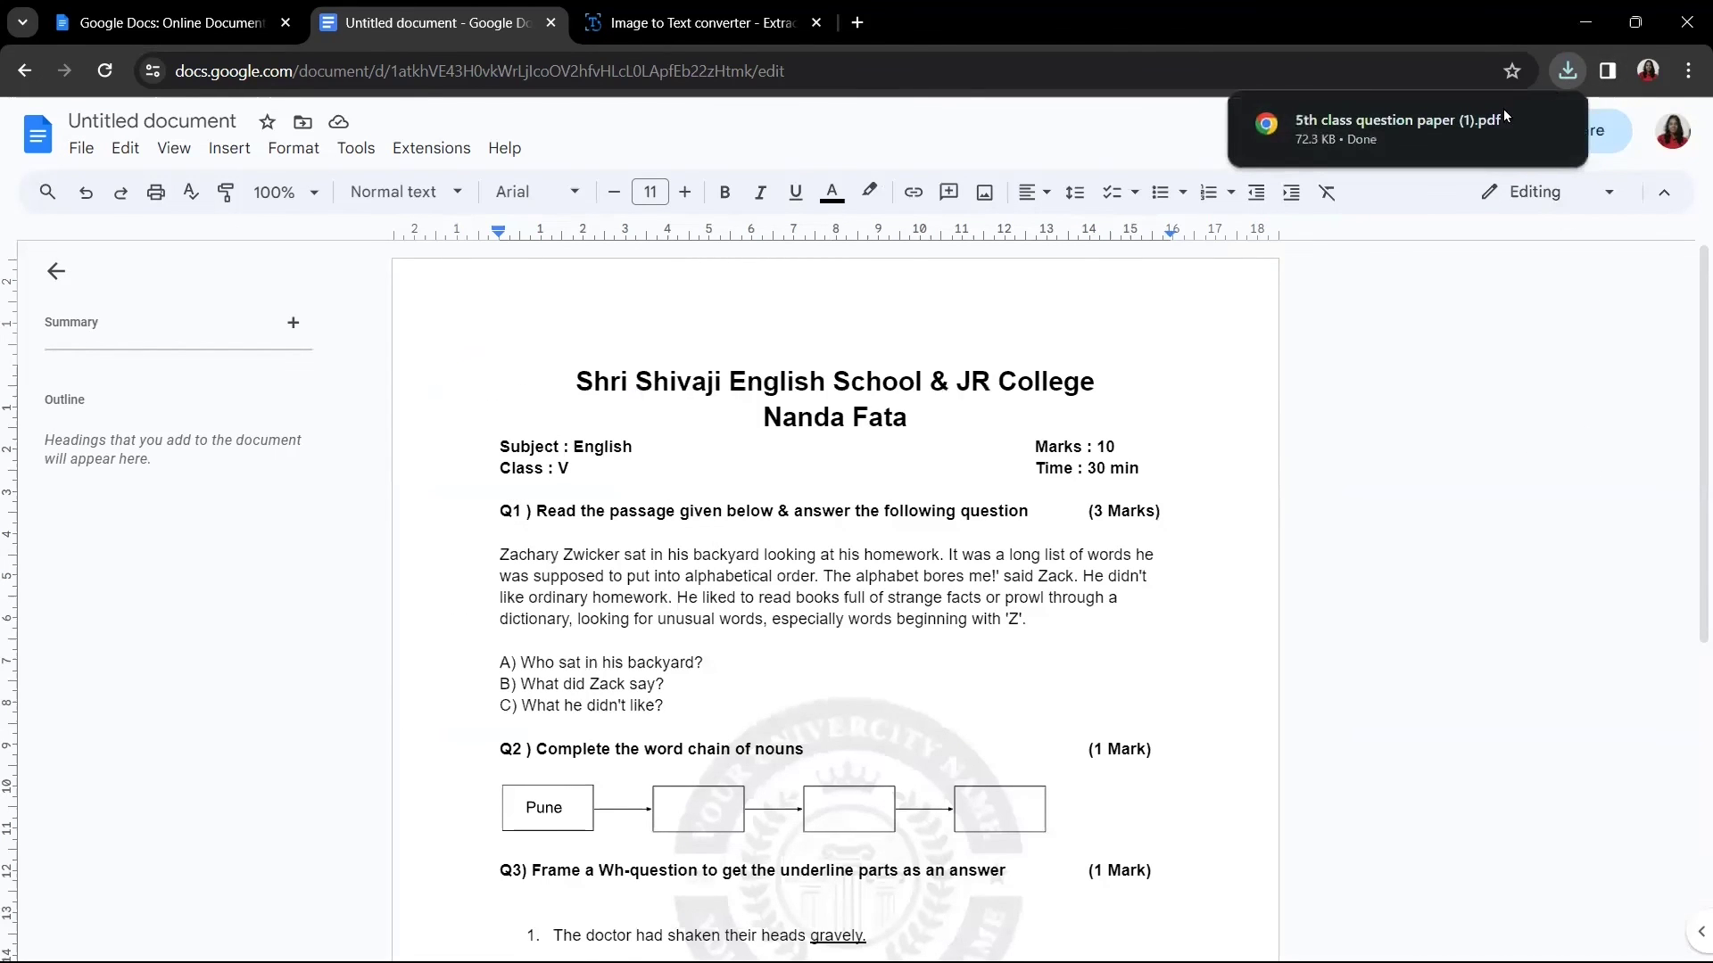
Step: Open the downloaded "5th class question paper (1).pdf" and check its header, all five questions and the watermark
click(1353, 125)
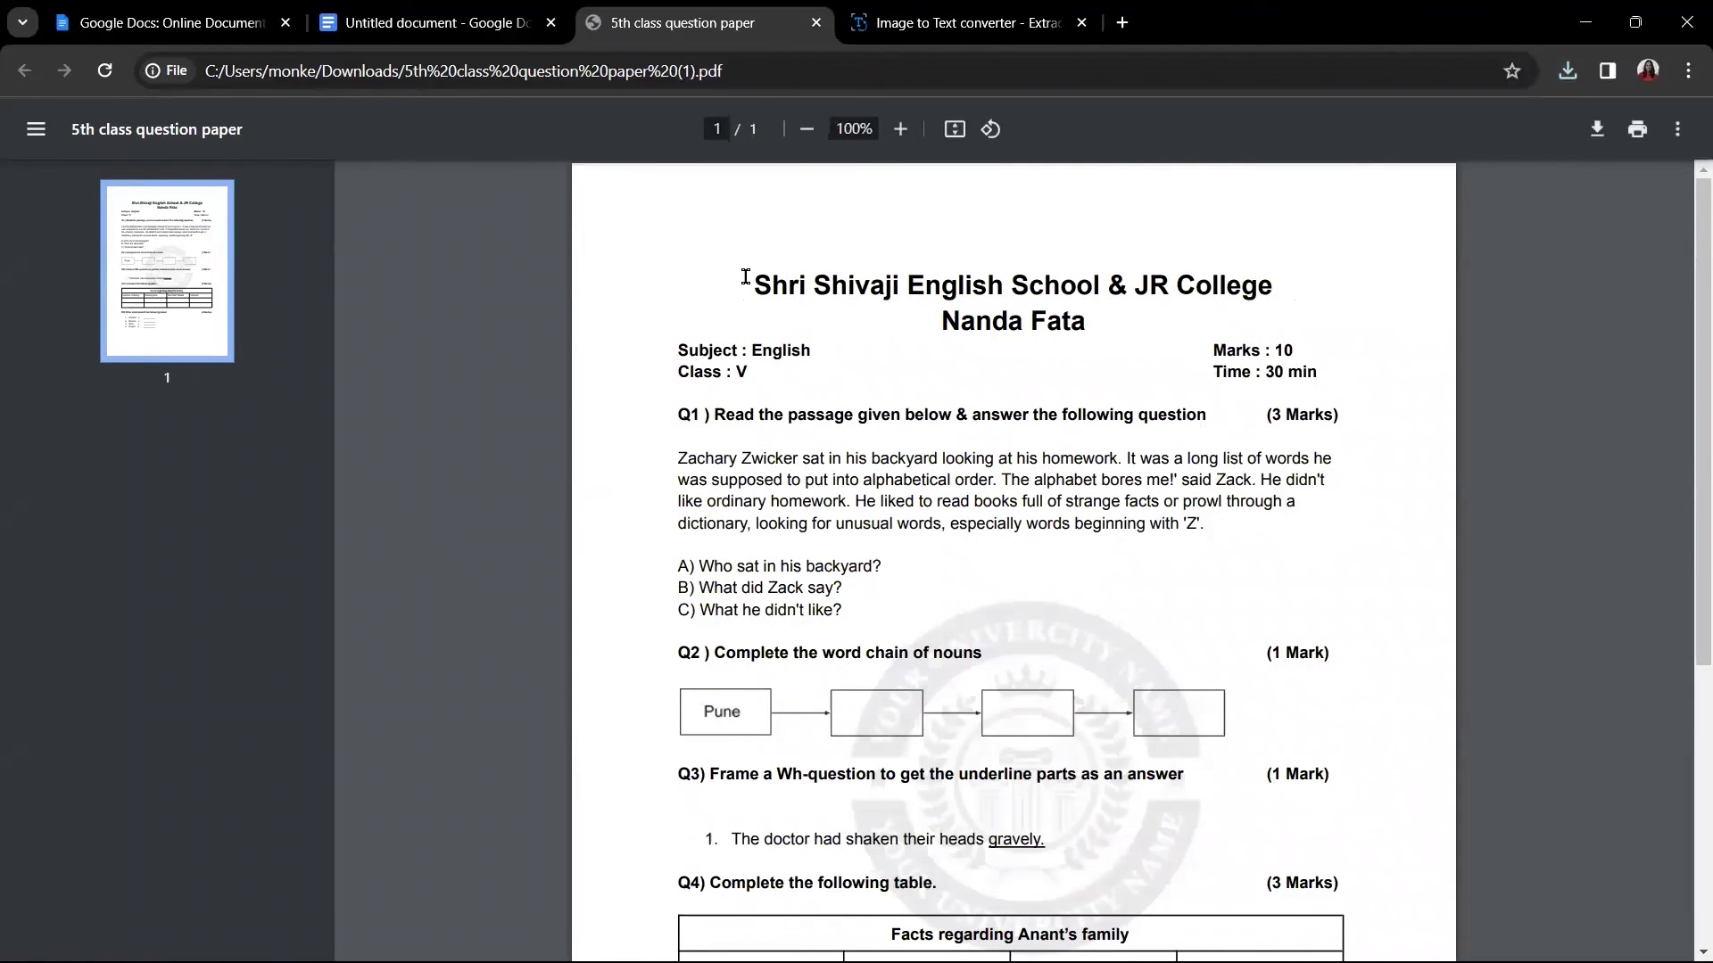
scroll(900, 448, down, 5)
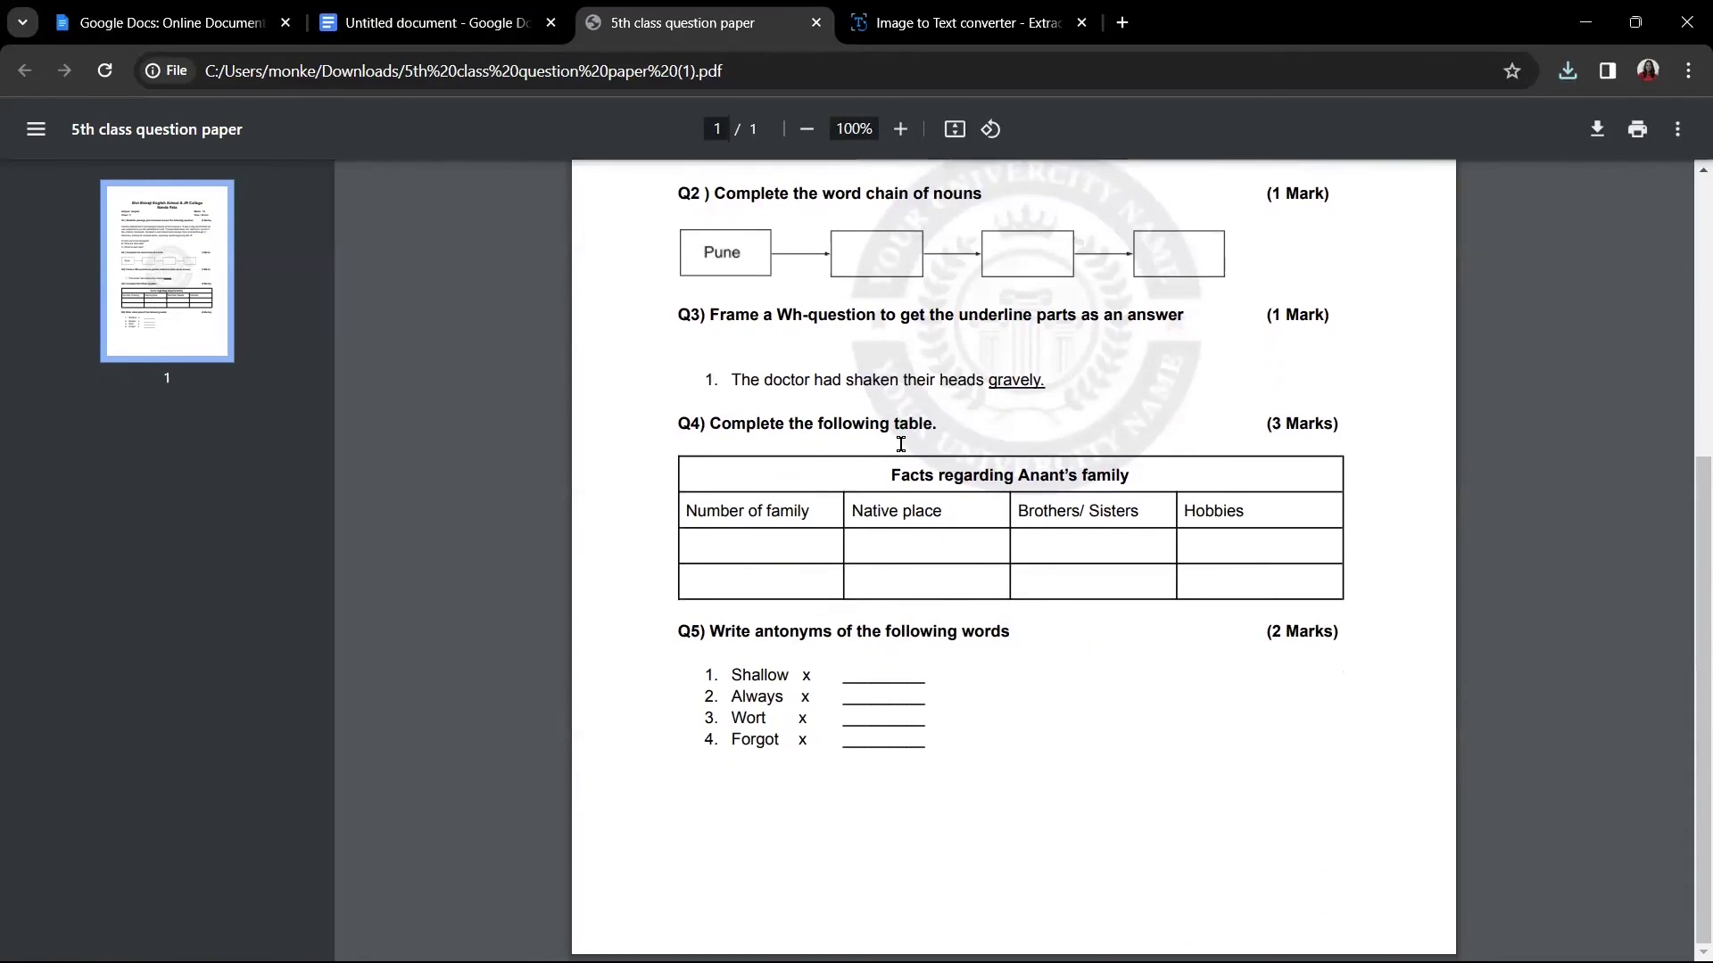
scroll(901, 444, up, 5)
scroll(881, 490, up, 1)
scroll(881, 493, down, 3)
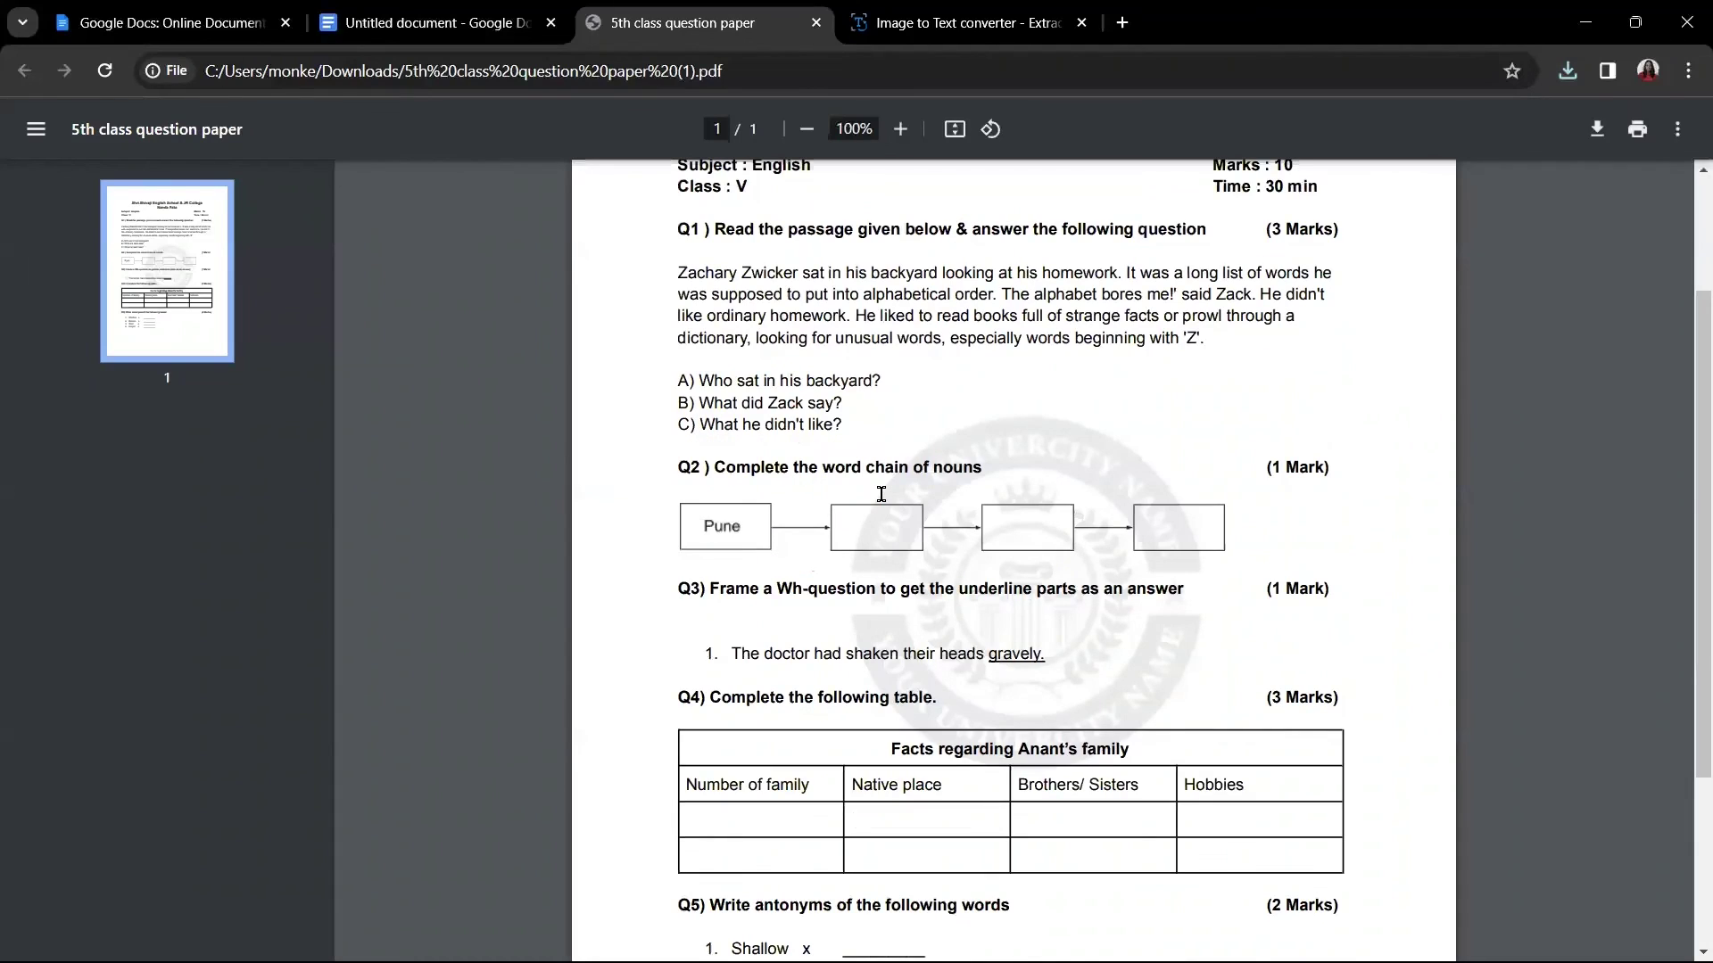
scroll(881, 493, down, 2)
scroll(882, 493, up, 5)
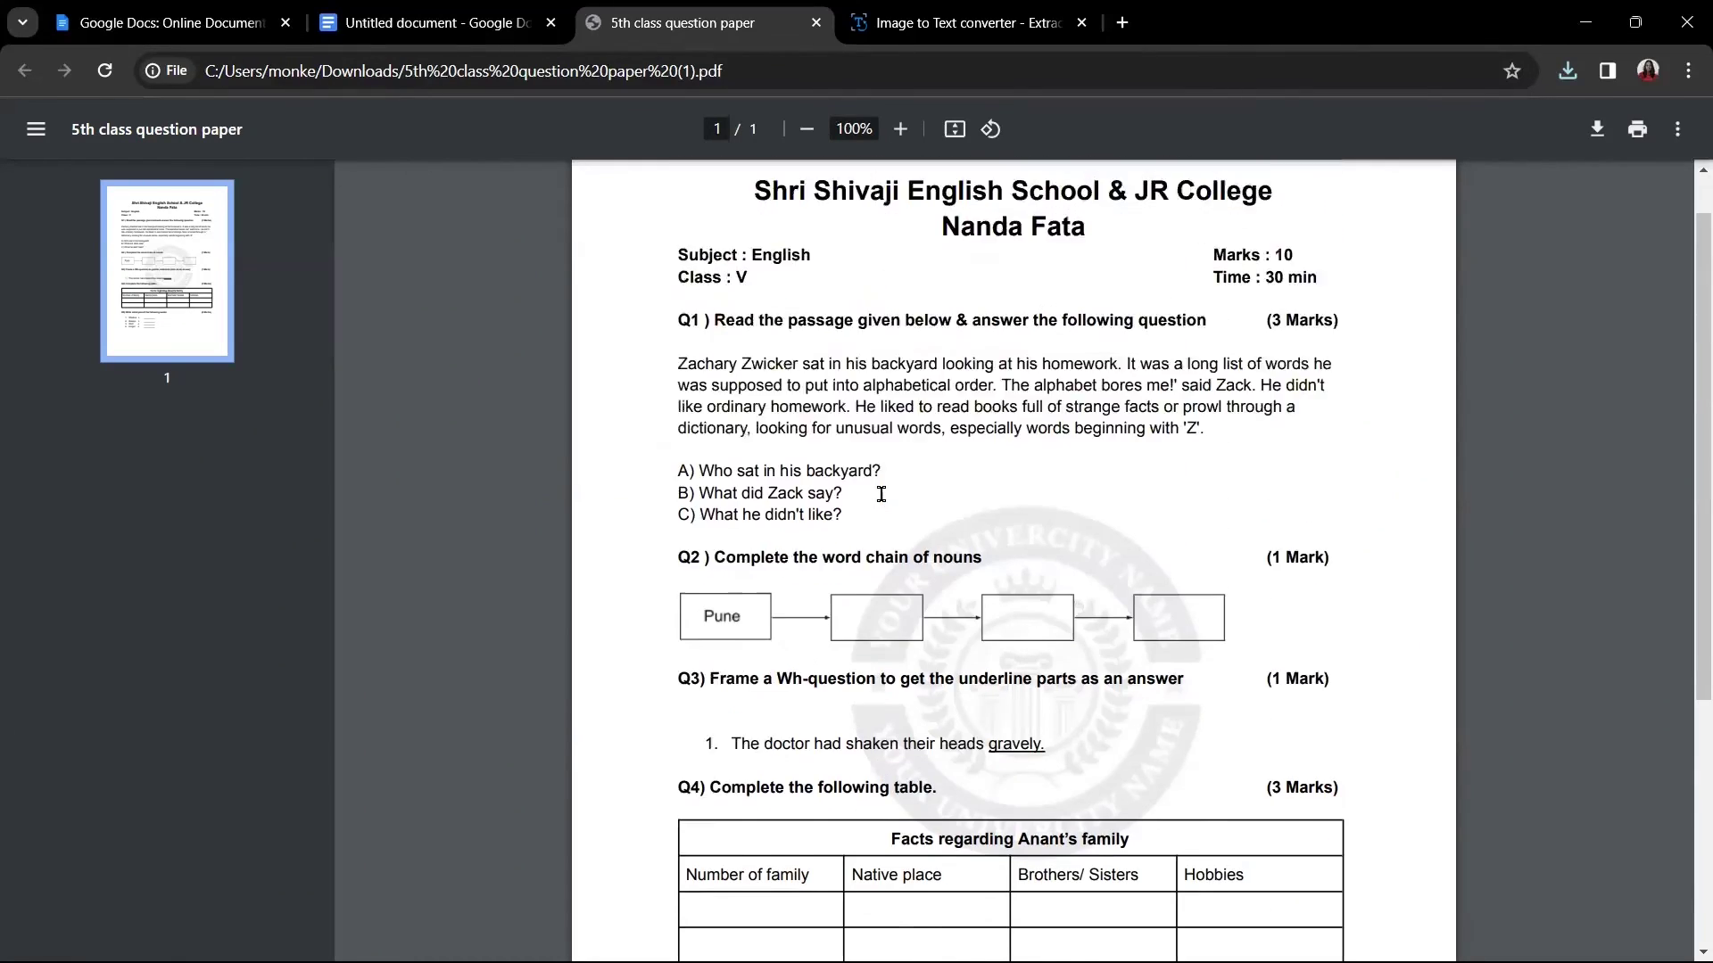